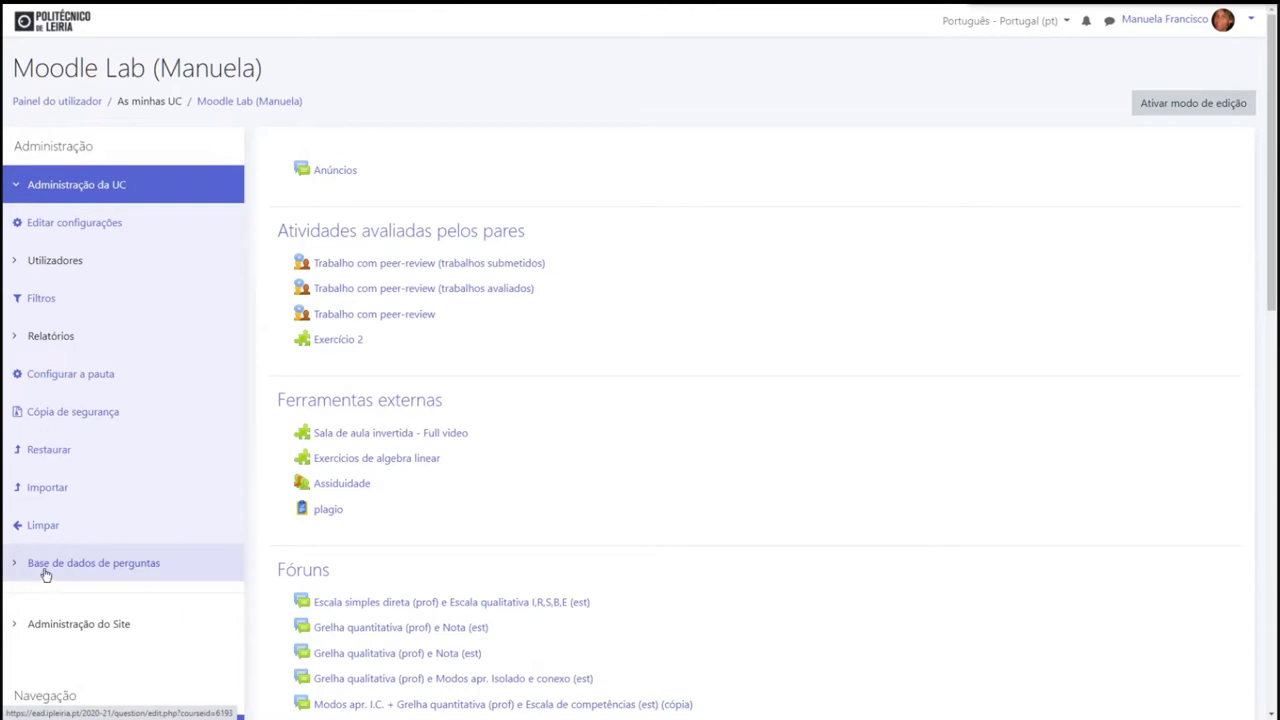
# Step: Add a question bank category named em under Categoria predefinida de Ead_2020_2021_005
pyautogui.click(40, 566)
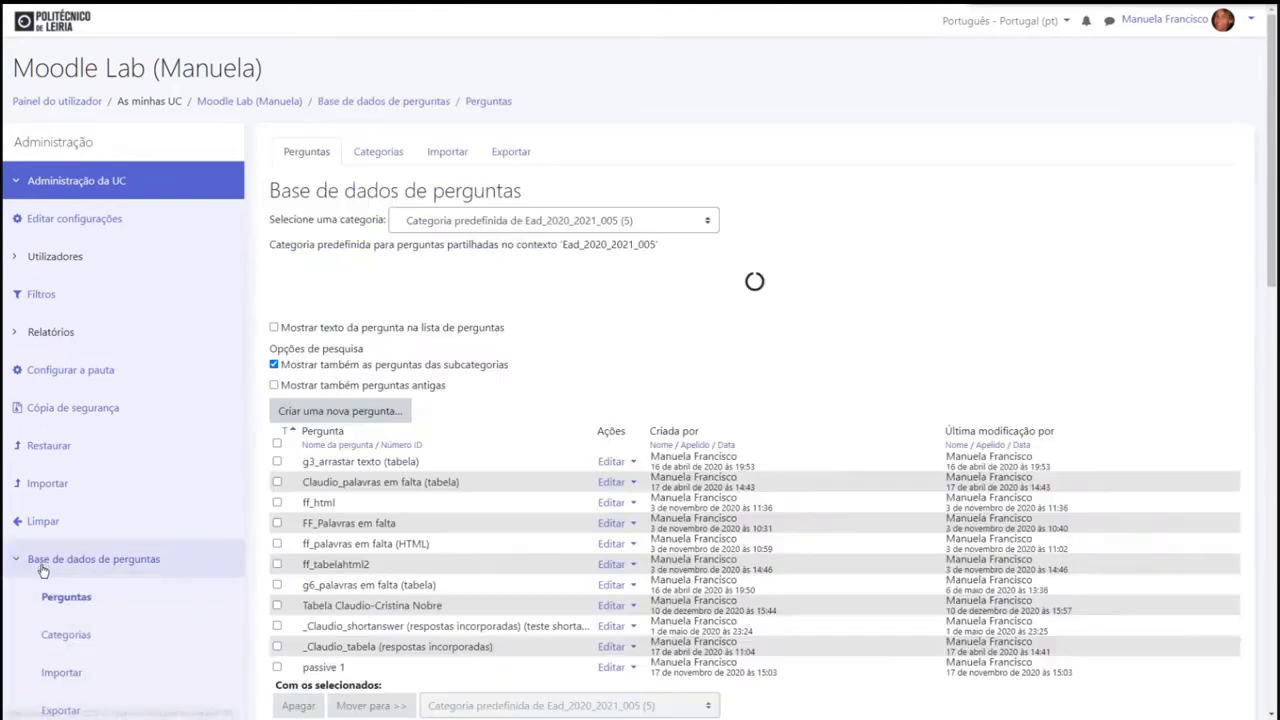
pyautogui.click(64, 637)
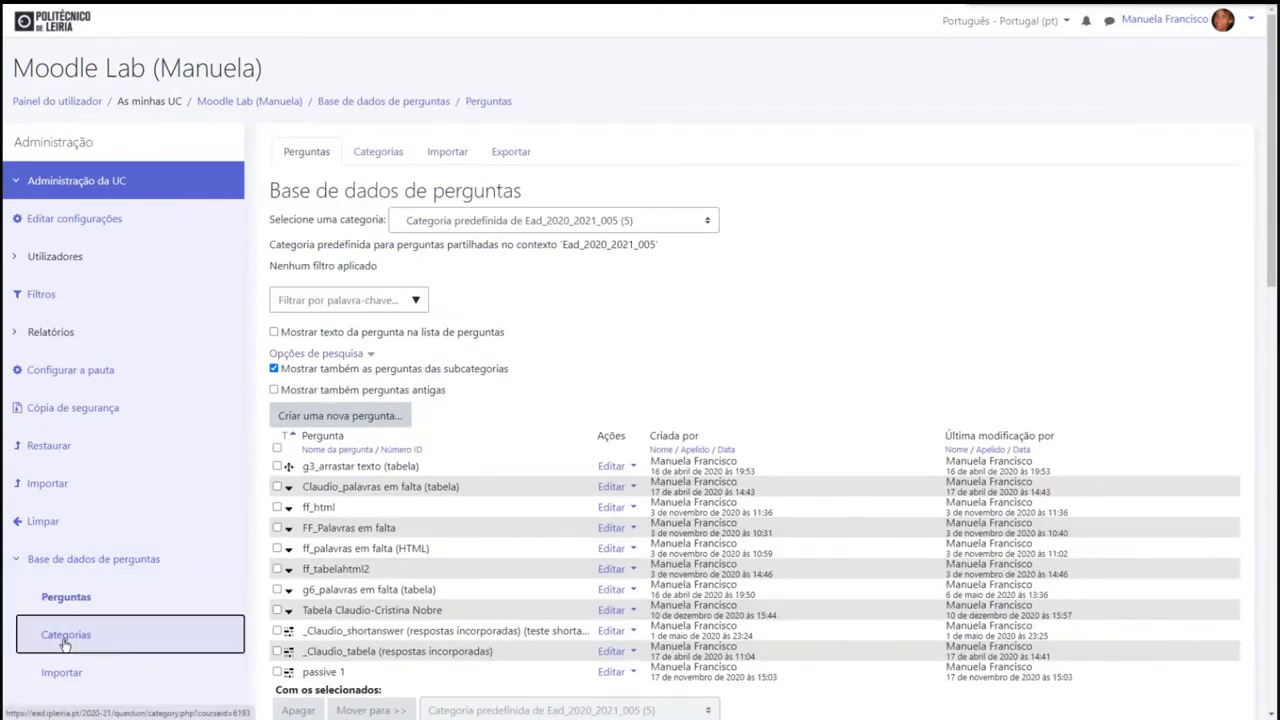
pyautogui.scroll(-4, 806, 412)
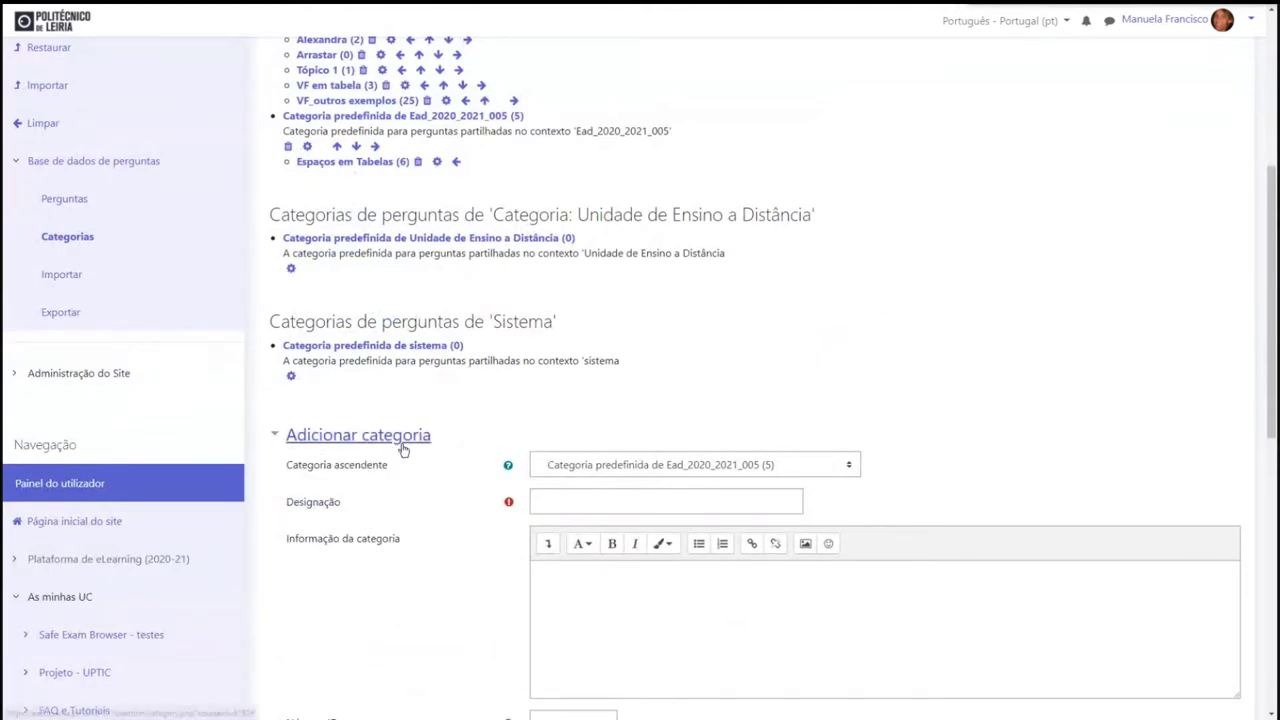
pyautogui.click(560, 503)
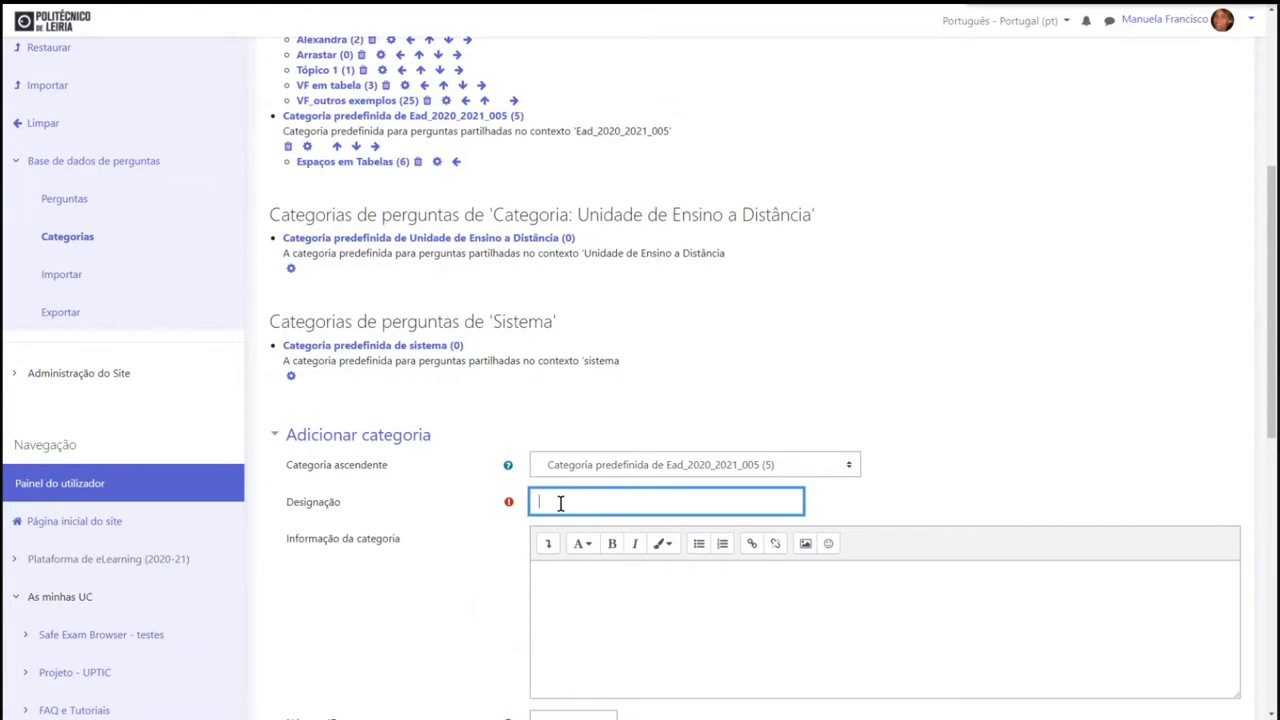
pyautogui.write('em')
pyautogui.scroll(-2, 614, 592)
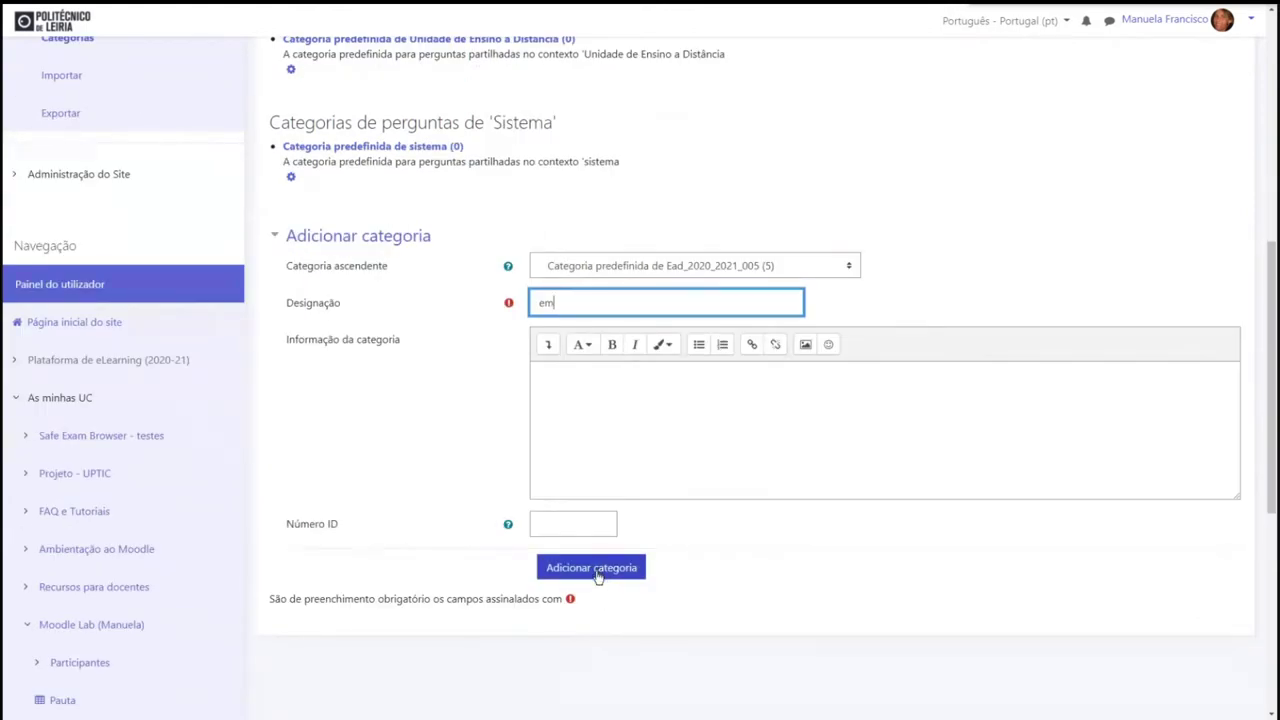
pyautogui.click(598, 568)
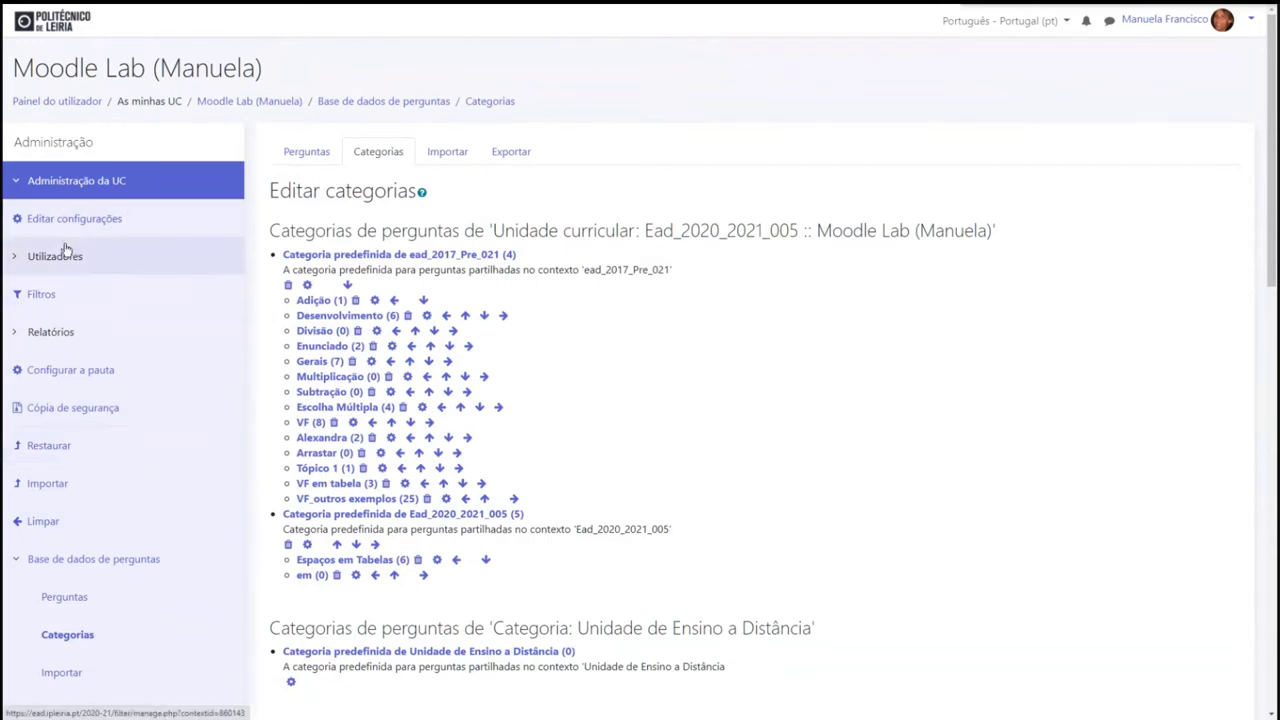
# Step: Open the question bank's list of questions and look through the categories offered there
pyautogui.click(66, 598)
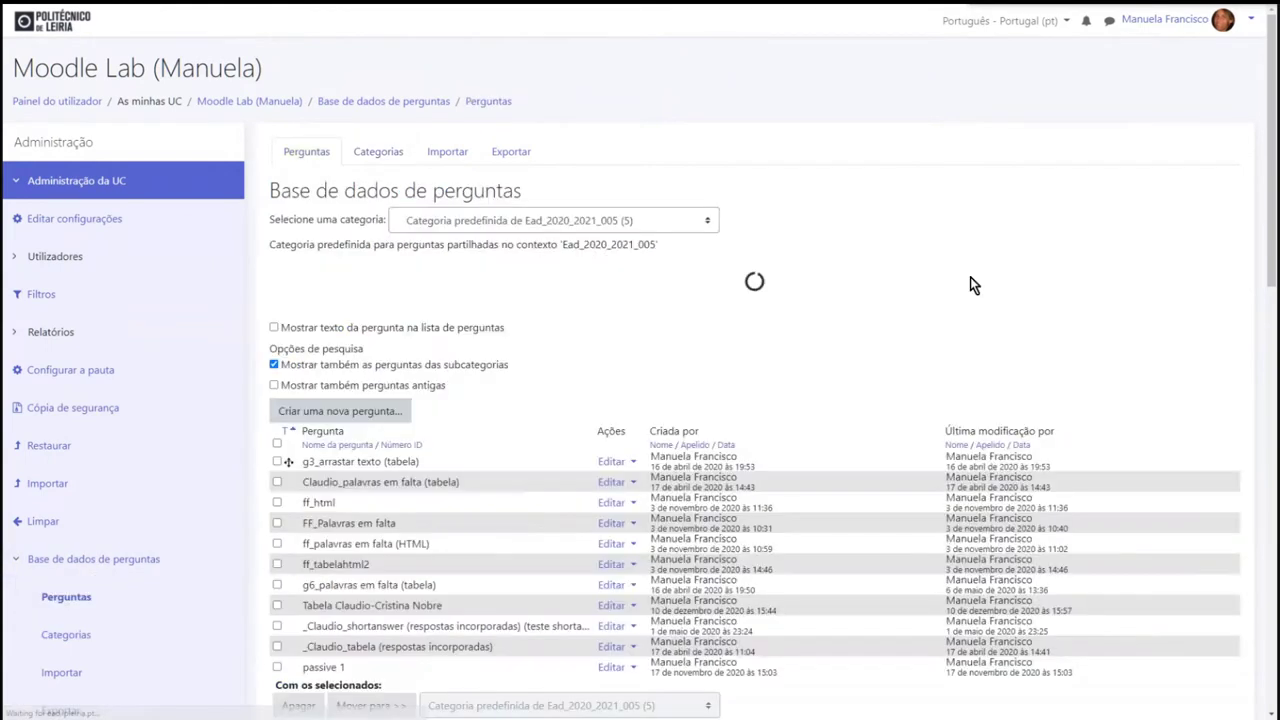
pyautogui.scroll(-2, 967, 258)
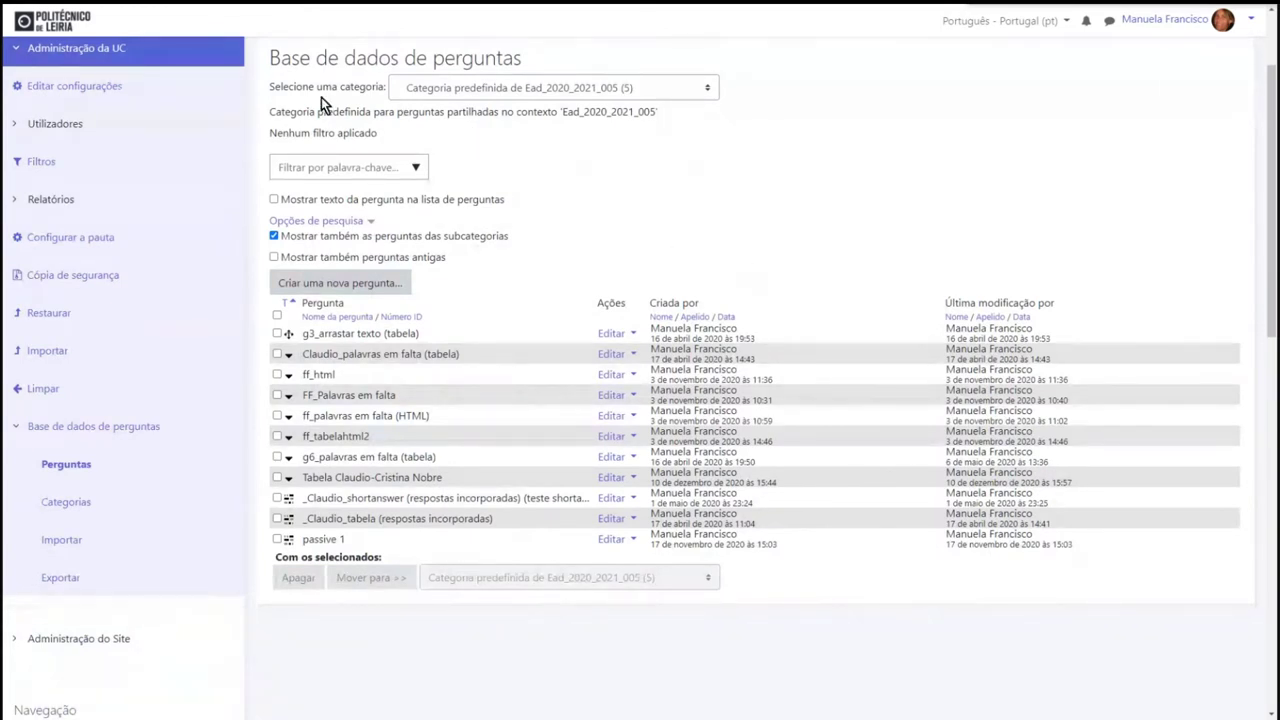
pyautogui.click(465, 88)
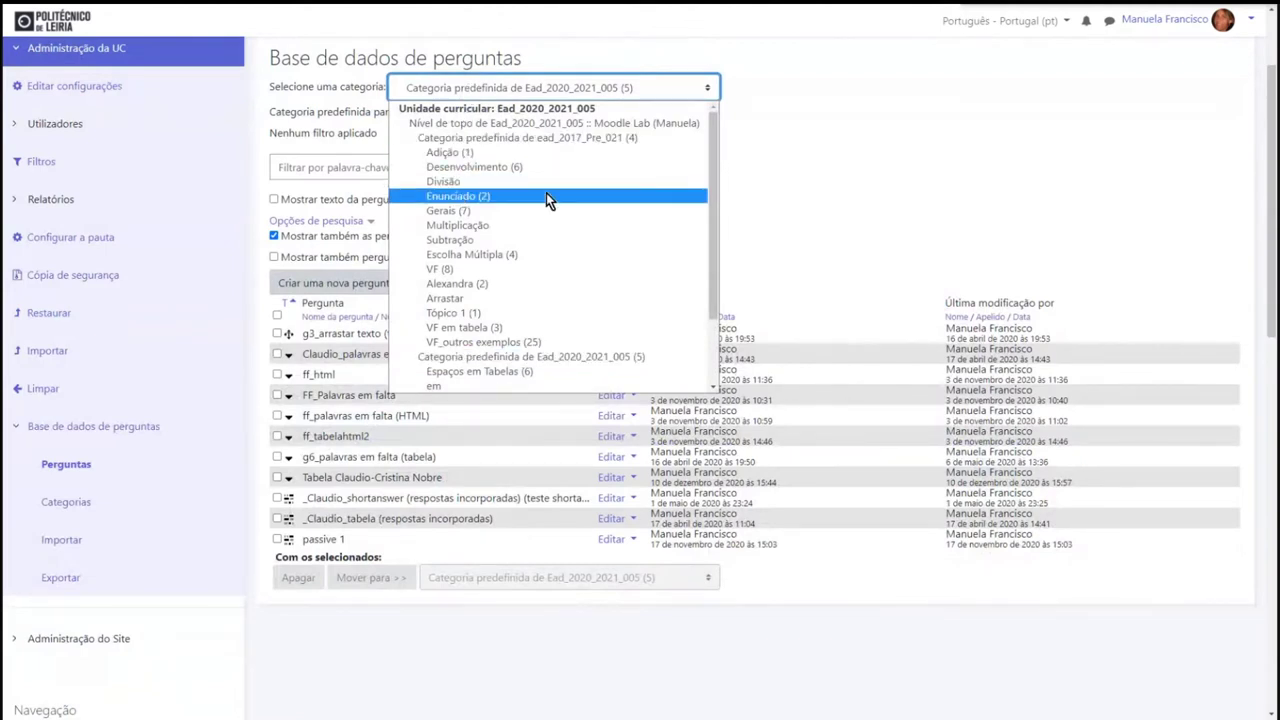
pyautogui.click(912, 114)
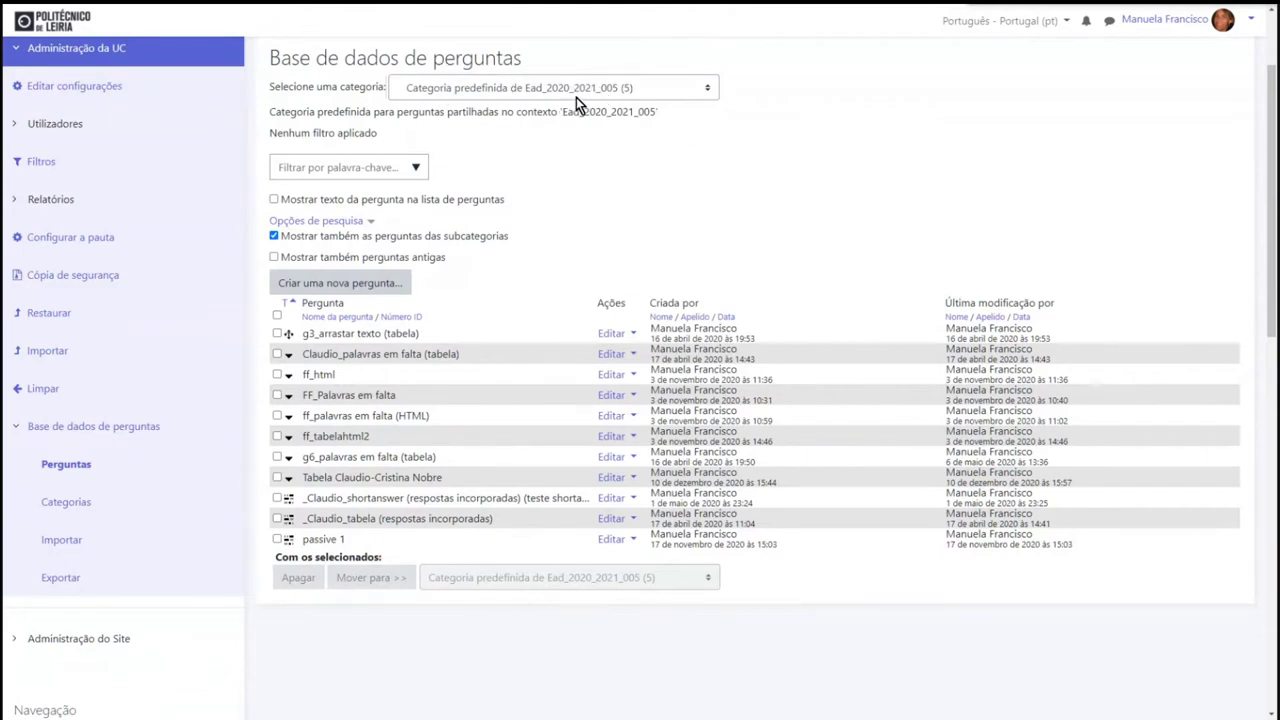
# Step: Look through the available question types and start a new Escolha múltipla question
pyautogui.click(364, 288)
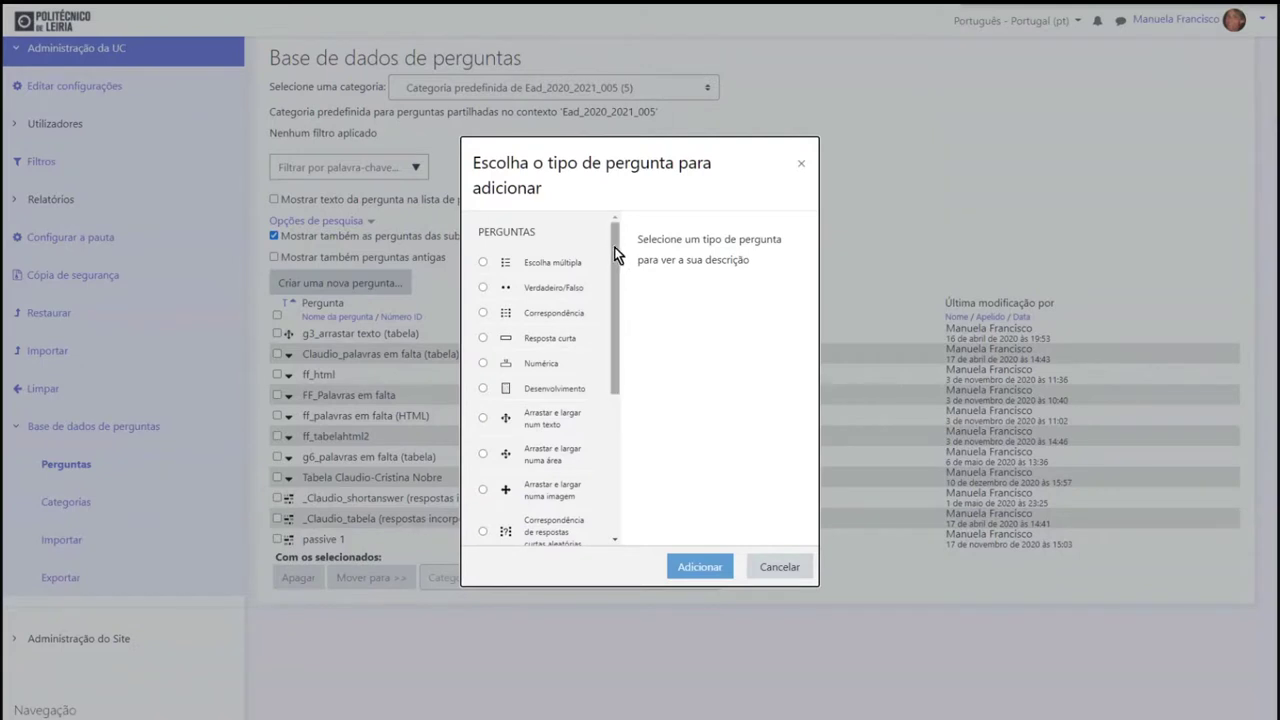
pyautogui.moveTo(615, 248)
pyautogui.mouseDown()
pyautogui.moveTo(614, 334)
pyautogui.moveTo(616, 228)
pyautogui.mouseUp()
pyautogui.moveTo(617, 390); pyautogui.dragTo(608, 533)
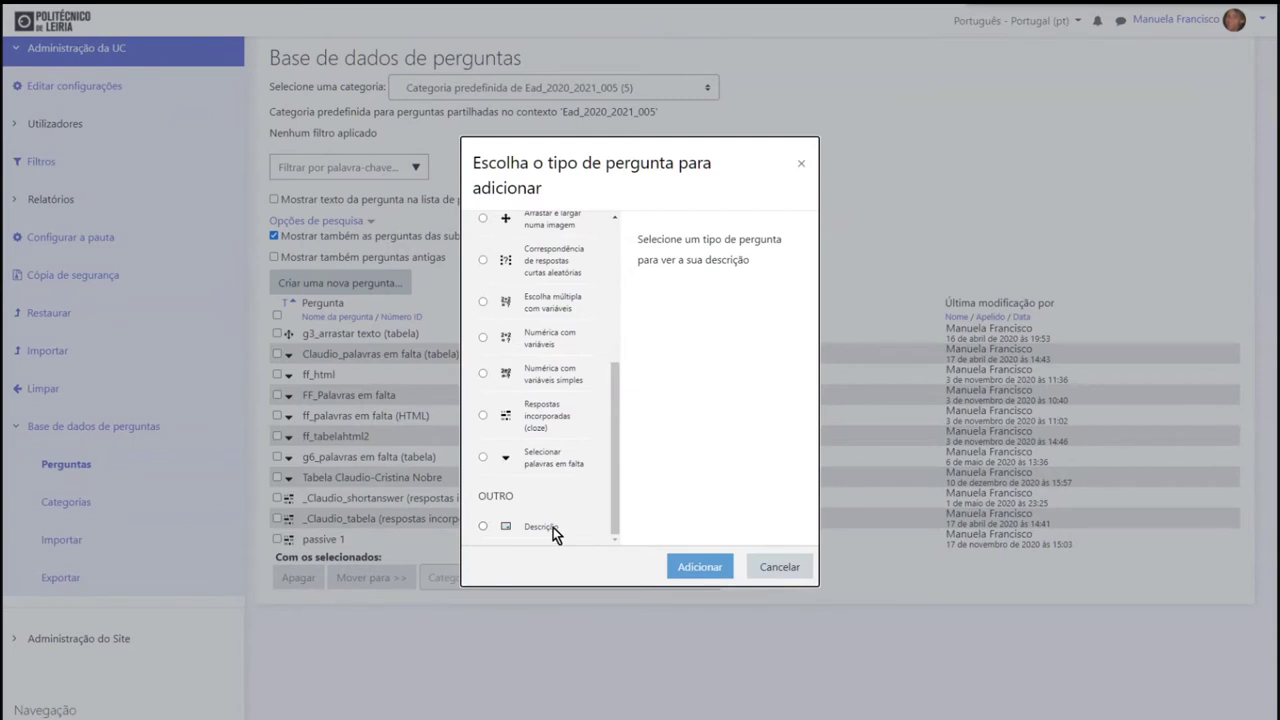
pyautogui.scroll(5, 501, 275)
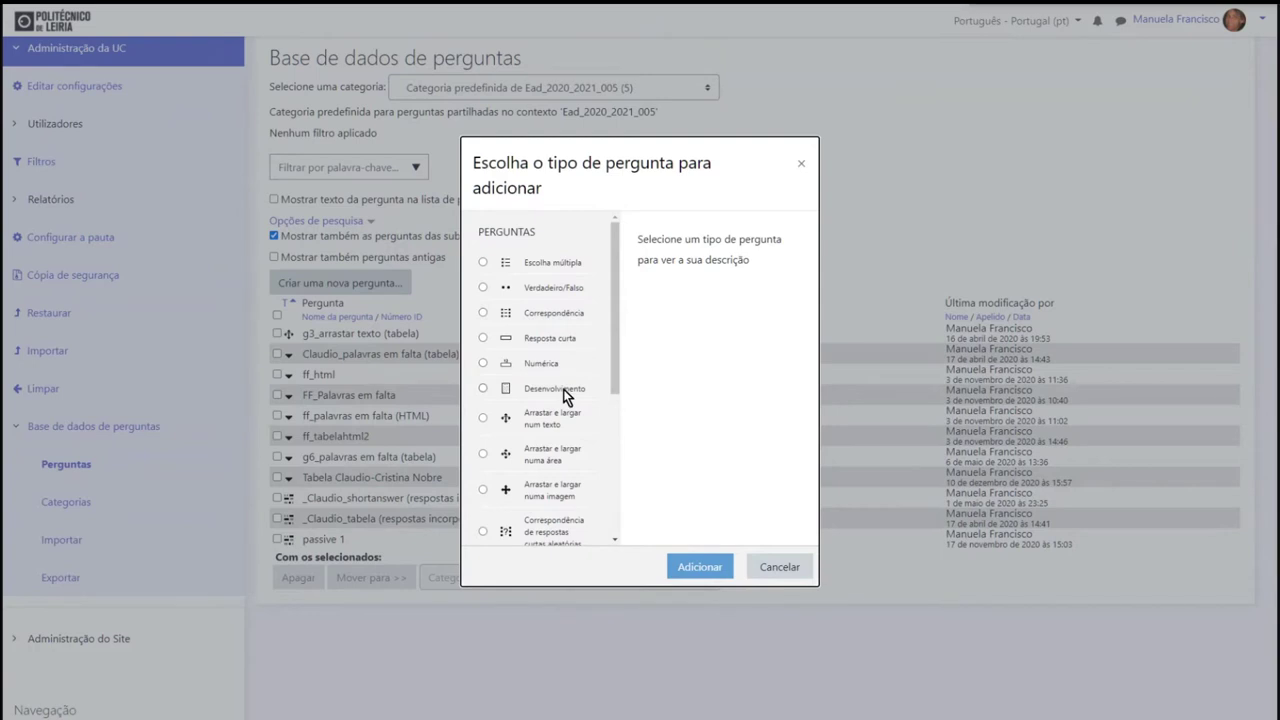
pyautogui.moveTo(616, 381); pyautogui.dragTo(609, 506)
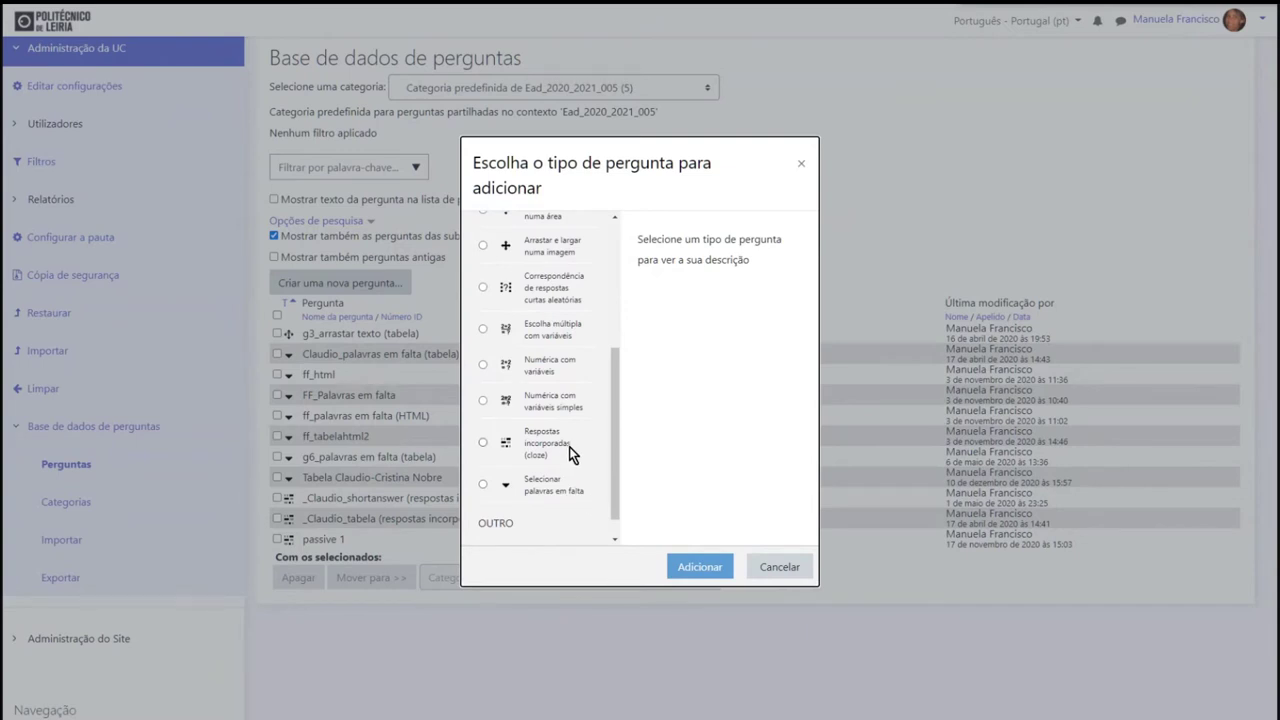
pyautogui.moveTo(614, 457); pyautogui.dragTo(620, 308)
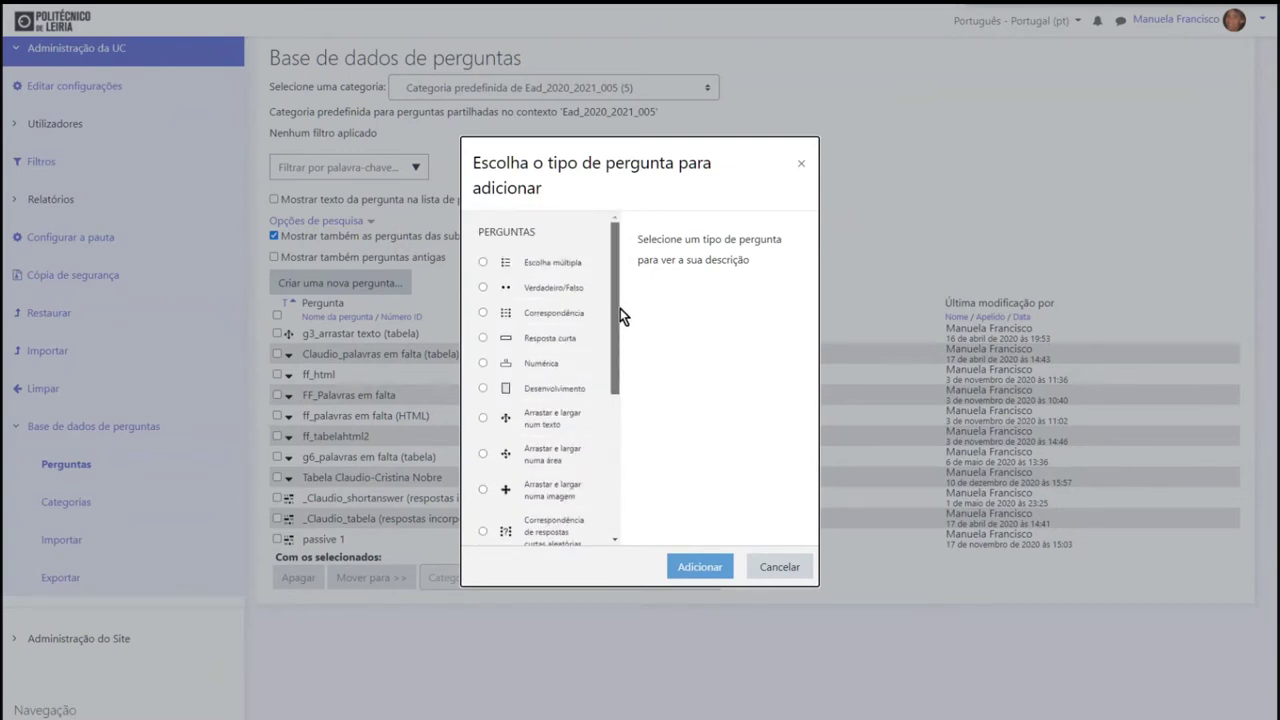
pyautogui.click(484, 263)
pyautogui.click(708, 574)
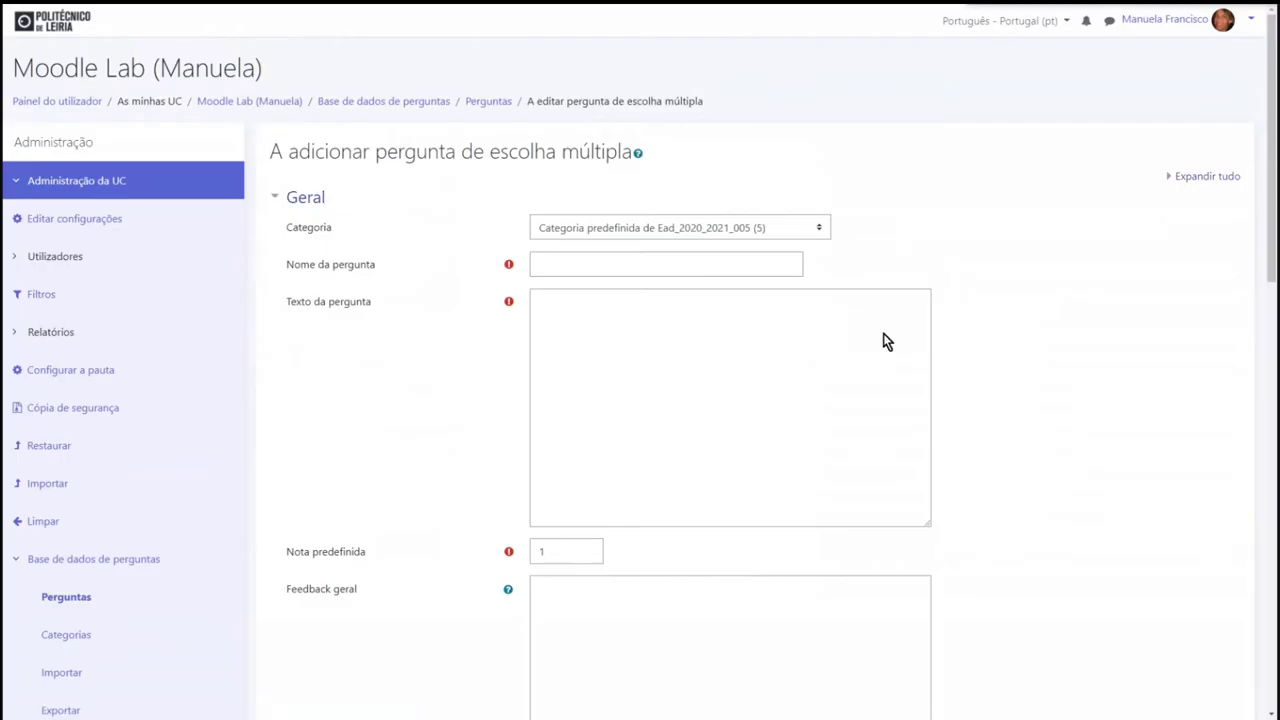
# Step: Assign the new multiple-choice question to the category em
pyautogui.click(722, 226)
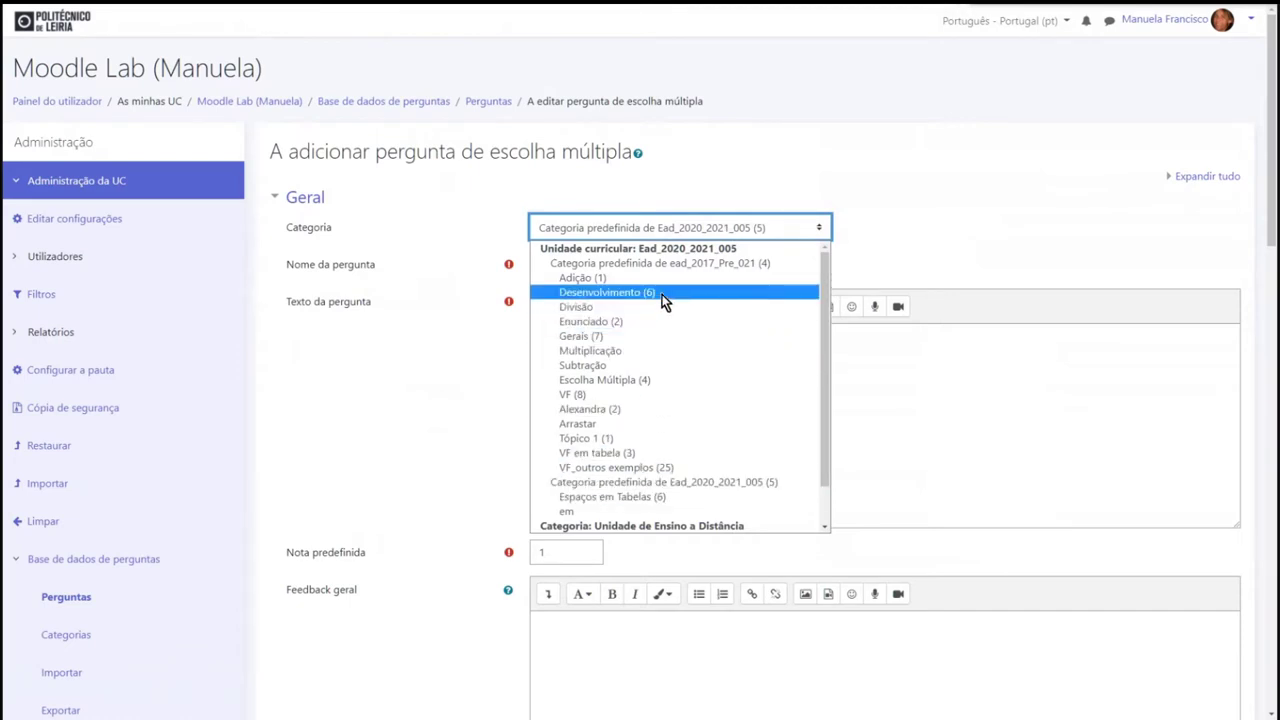
pyautogui.click(429, 400)
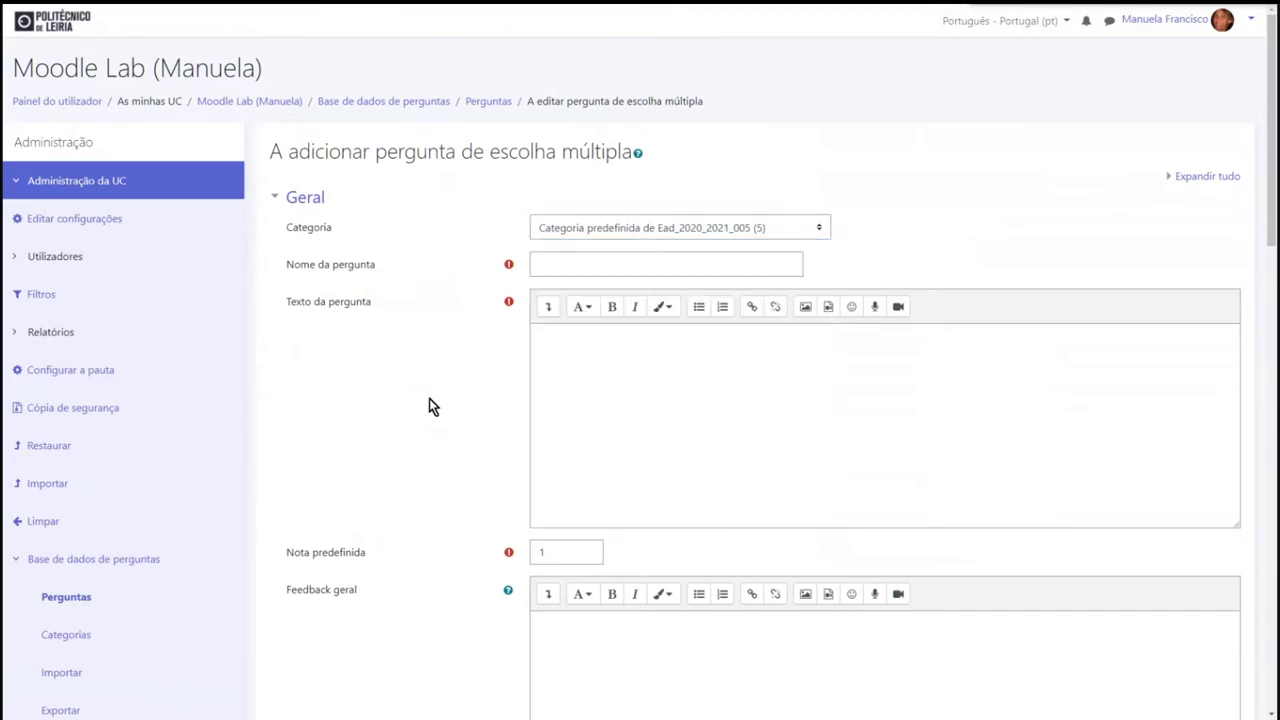
pyautogui.click(724, 232)
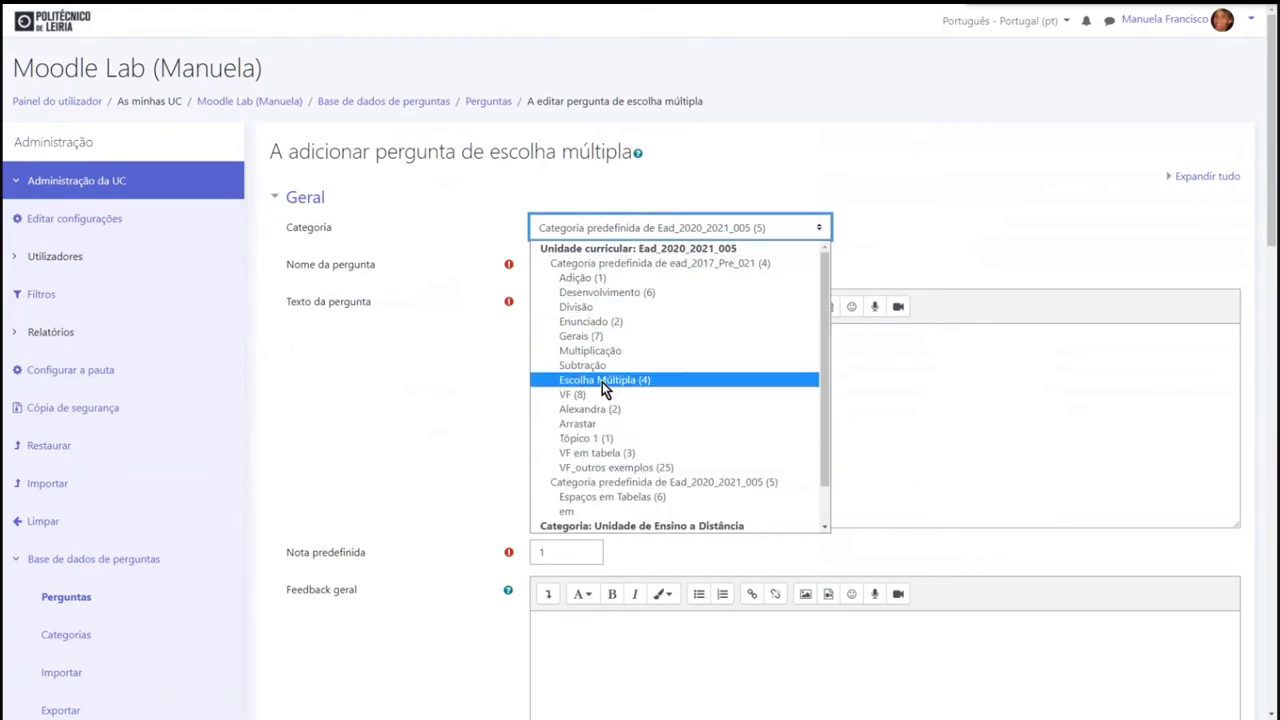
pyautogui.click(571, 512)
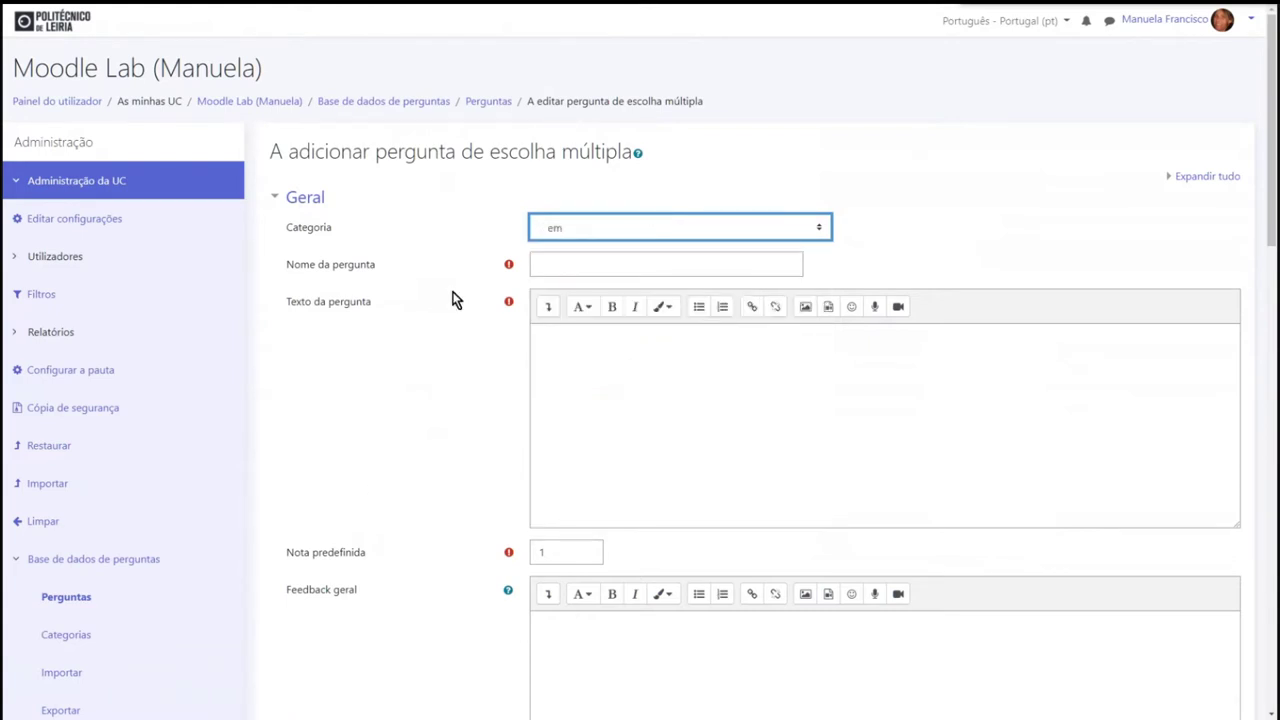
# Step: Name the question adiçao1 and enter stgdyhfjkhlç as its question text
pyautogui.click(648, 263)
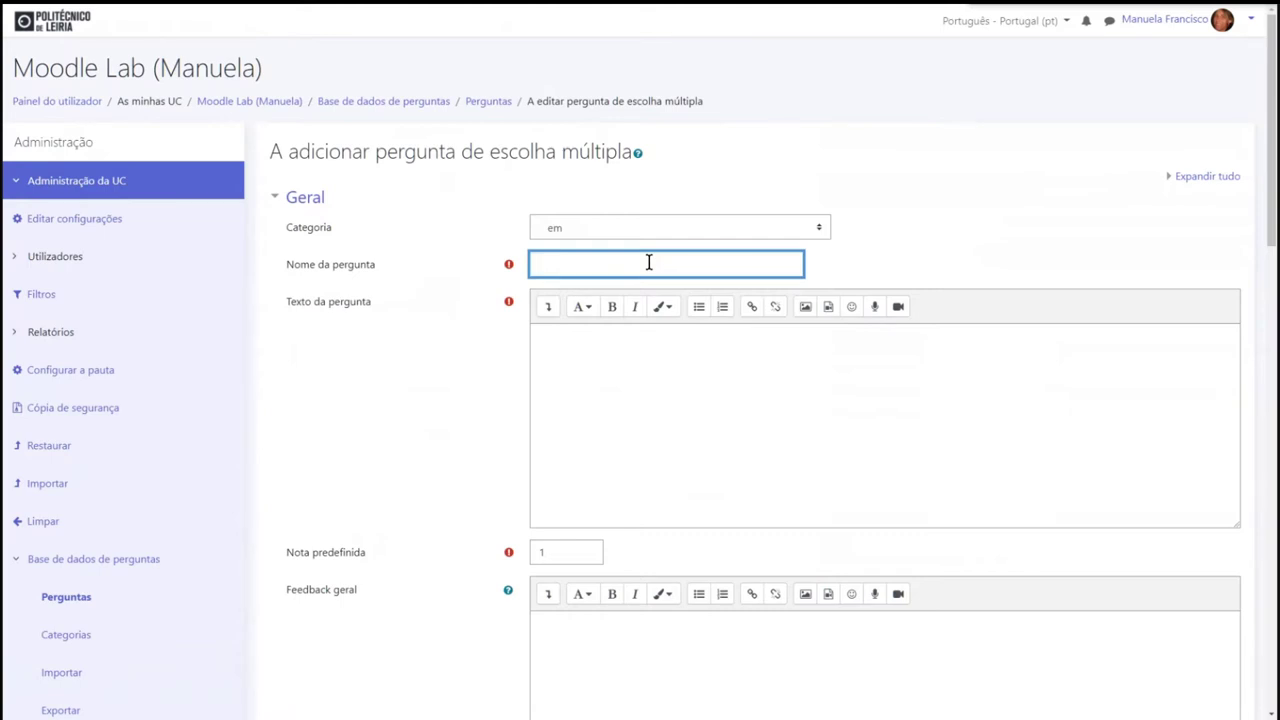
pyautogui.write('adiçao1')
pyautogui.click(652, 395)
pyautogui.write('stgdyhfjkhlc')
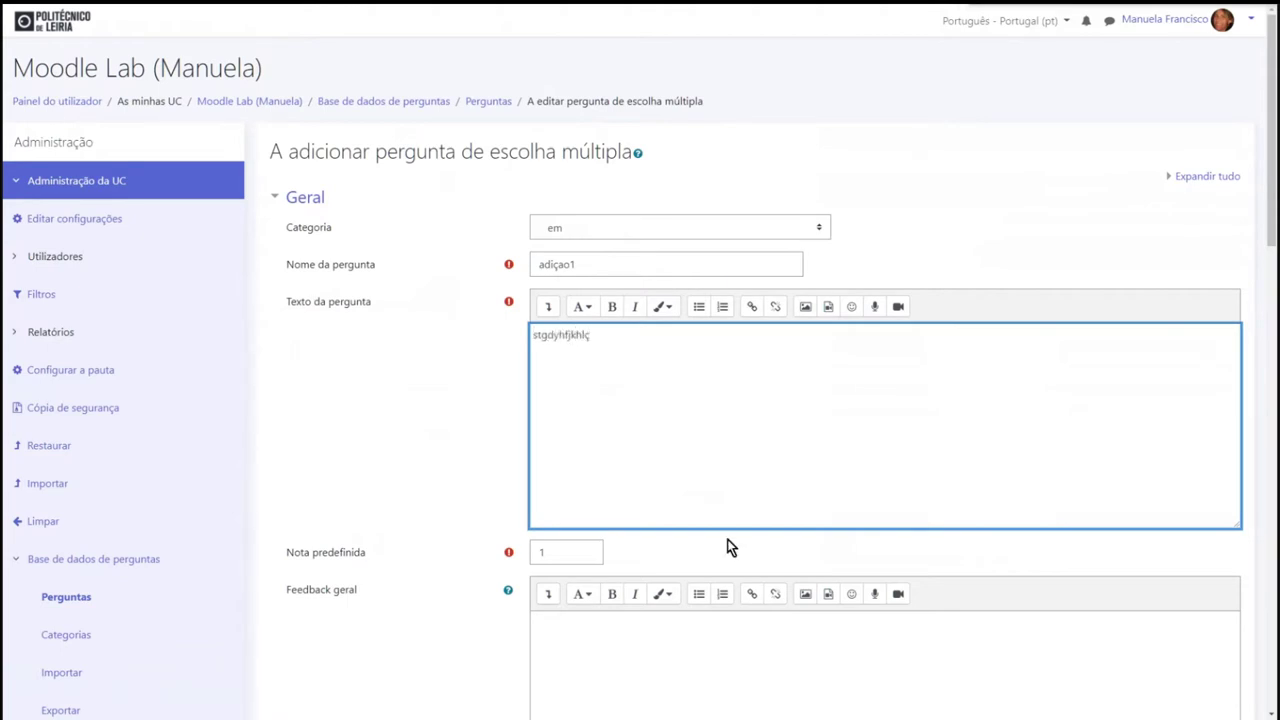
# Step: Choose Apenas uma resposta as the answer mode and look over the numbering styles for the options
pyautogui.scroll(-3, 727, 539)
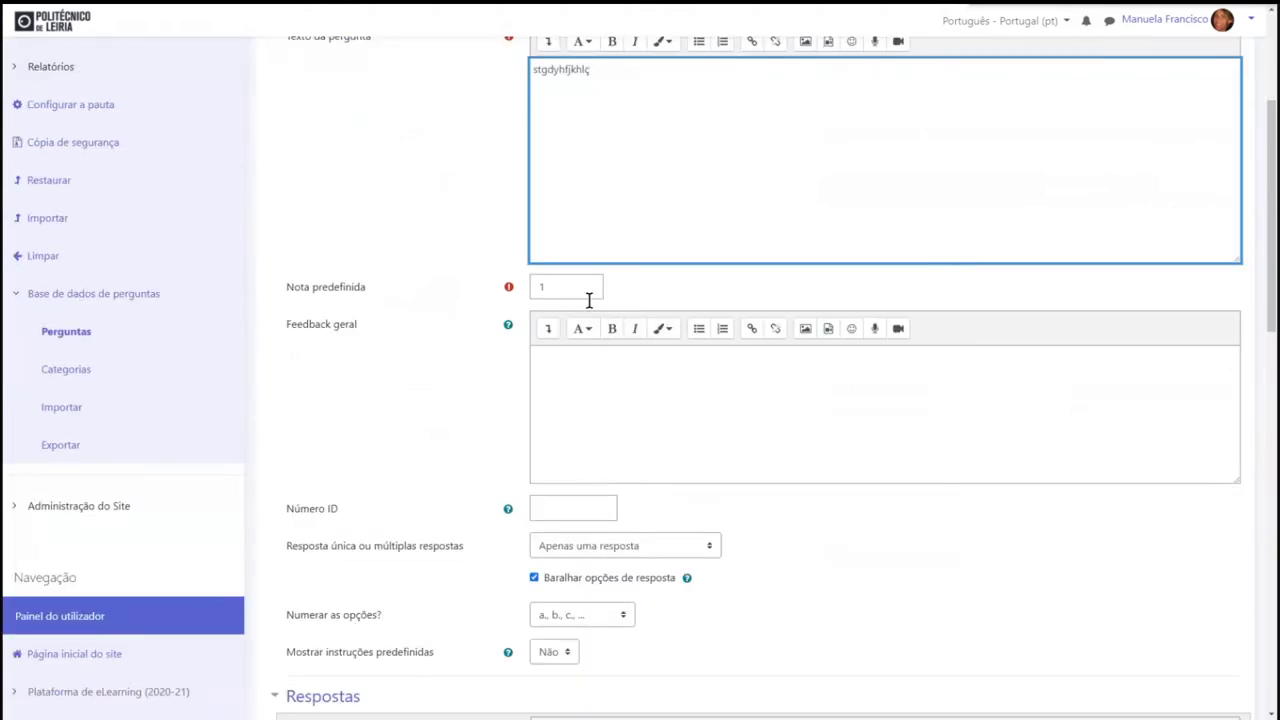
pyautogui.scroll(-2, 570, 508)
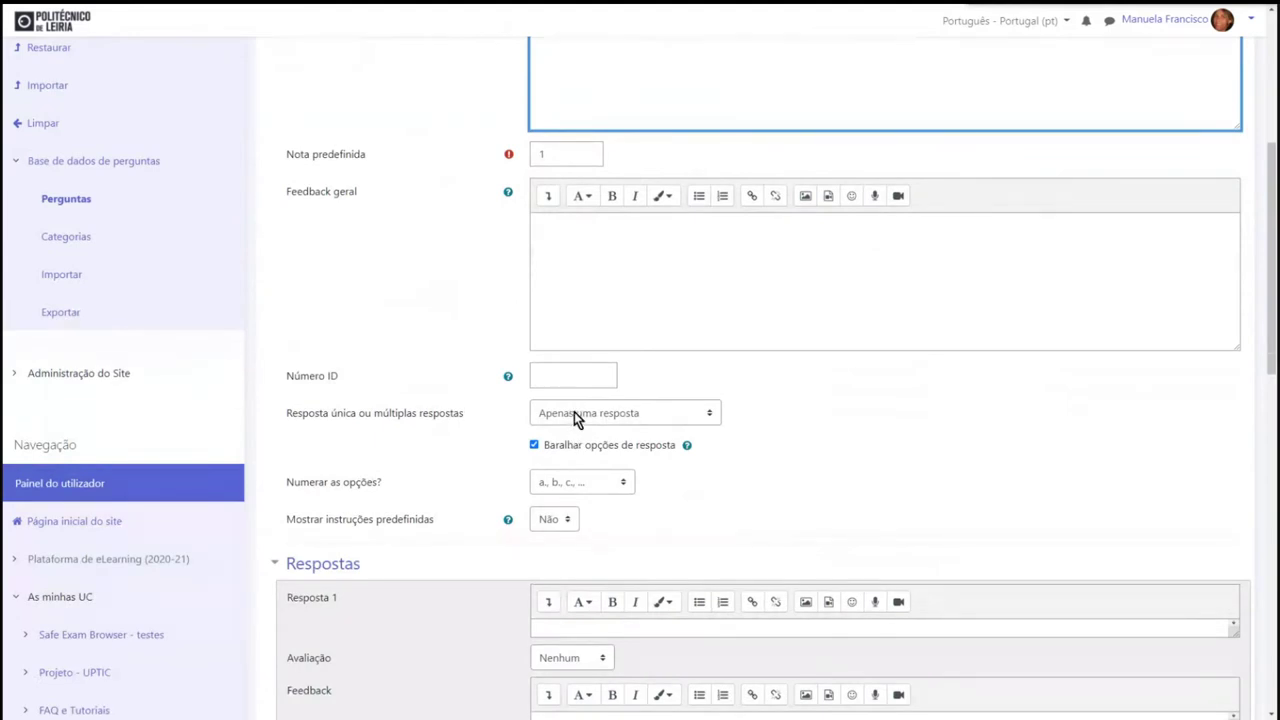
pyautogui.click(577, 416)
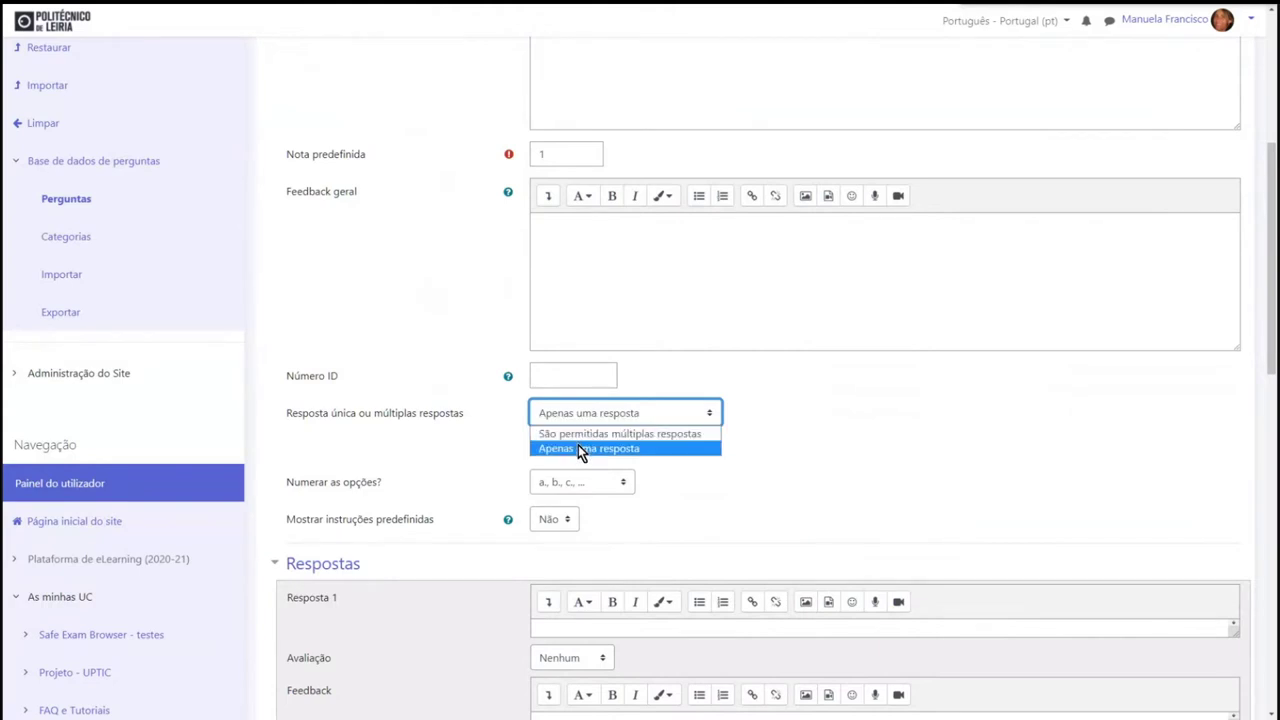
pyautogui.click(577, 448)
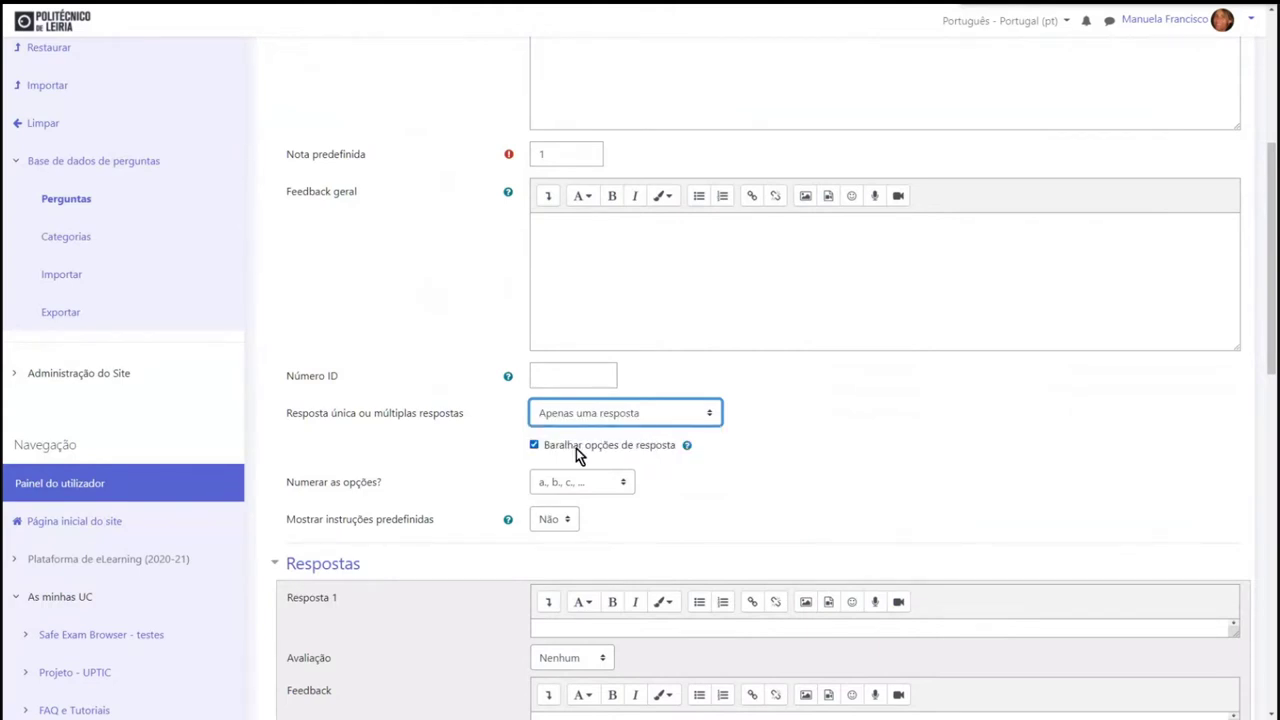
pyautogui.scroll(-2, 440, 460)
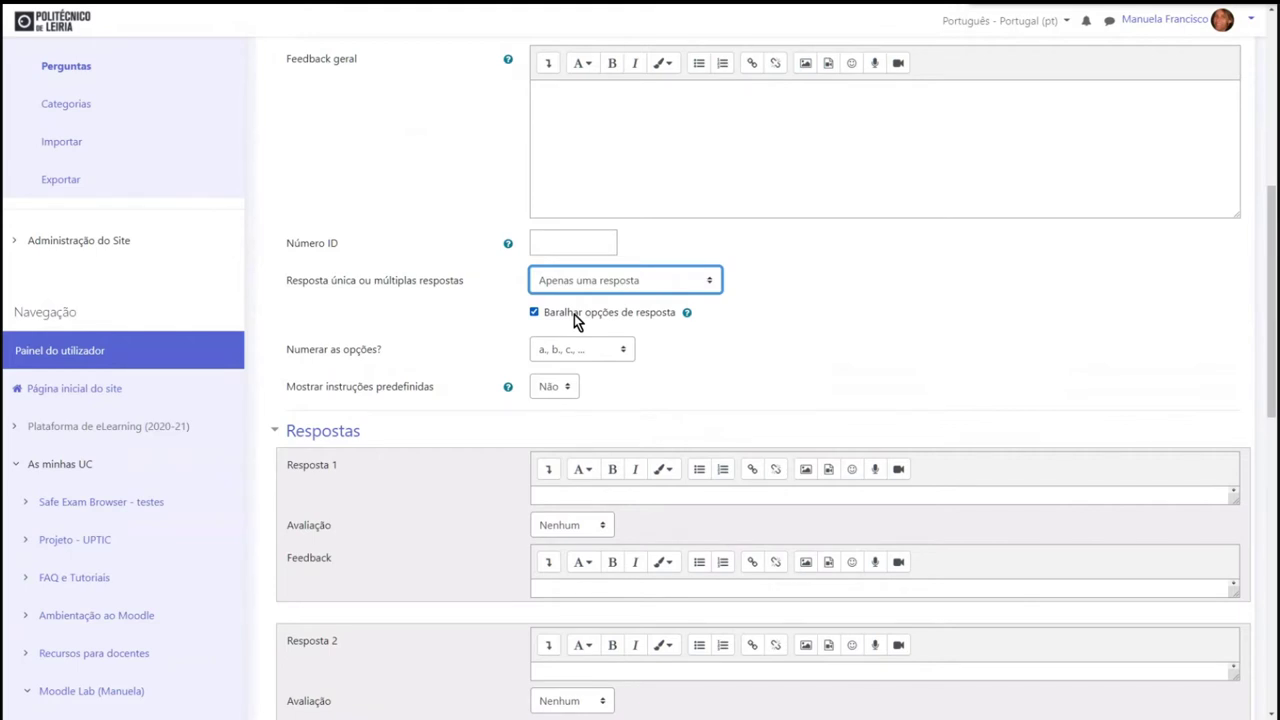
pyautogui.click(585, 350)
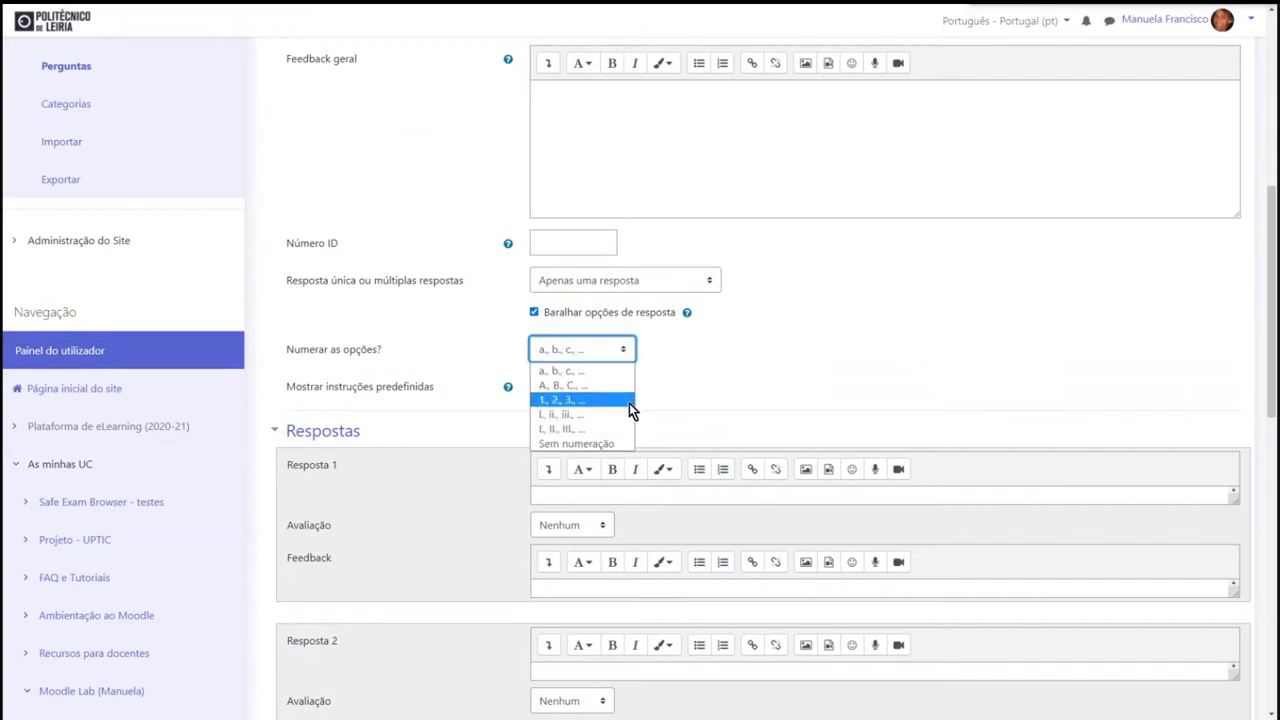
pyautogui.click(512, 433)
# Step: Fill in the four answer choices: 2 for Resposta 1, 7 for Resposta 2, 4 for Resposta 3 and 6 for Resposta 4
pyautogui.scroll(-3, 512, 440)
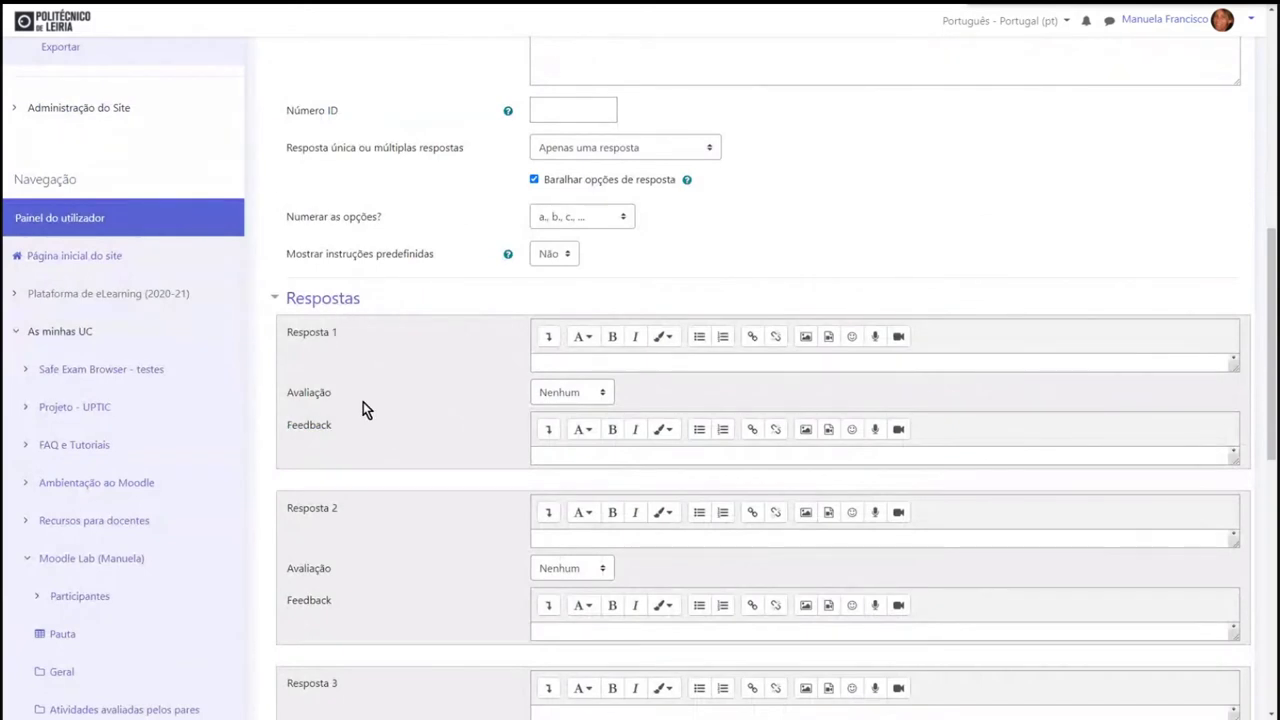
pyautogui.click(580, 364)
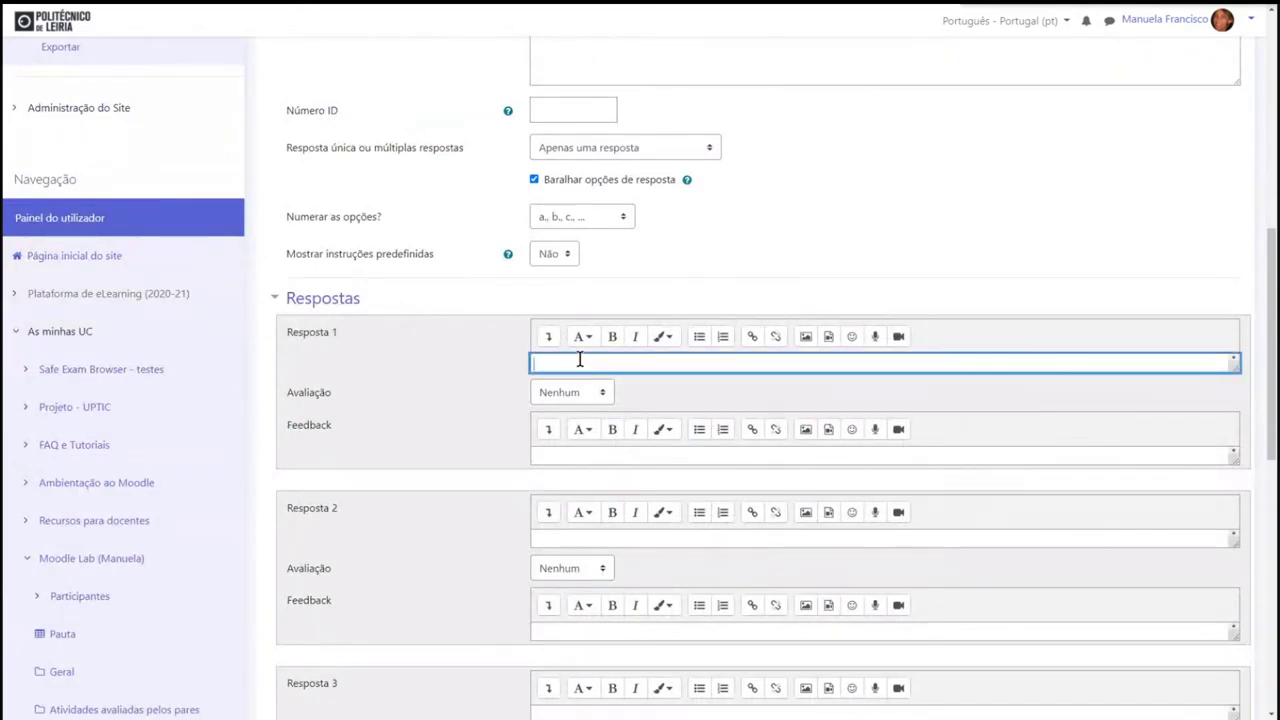
pyautogui.write('2')
pyautogui.click(566, 539)
pyautogui.write('7')
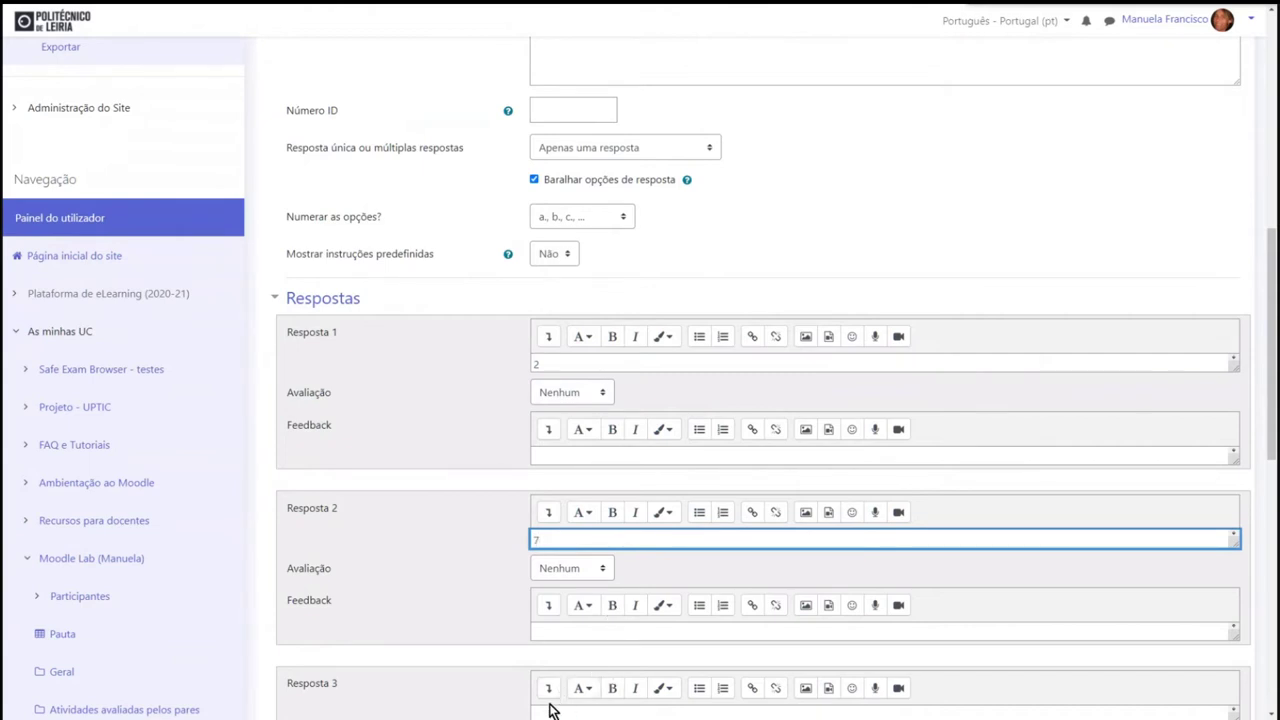
pyautogui.scroll(-2, 563, 660)
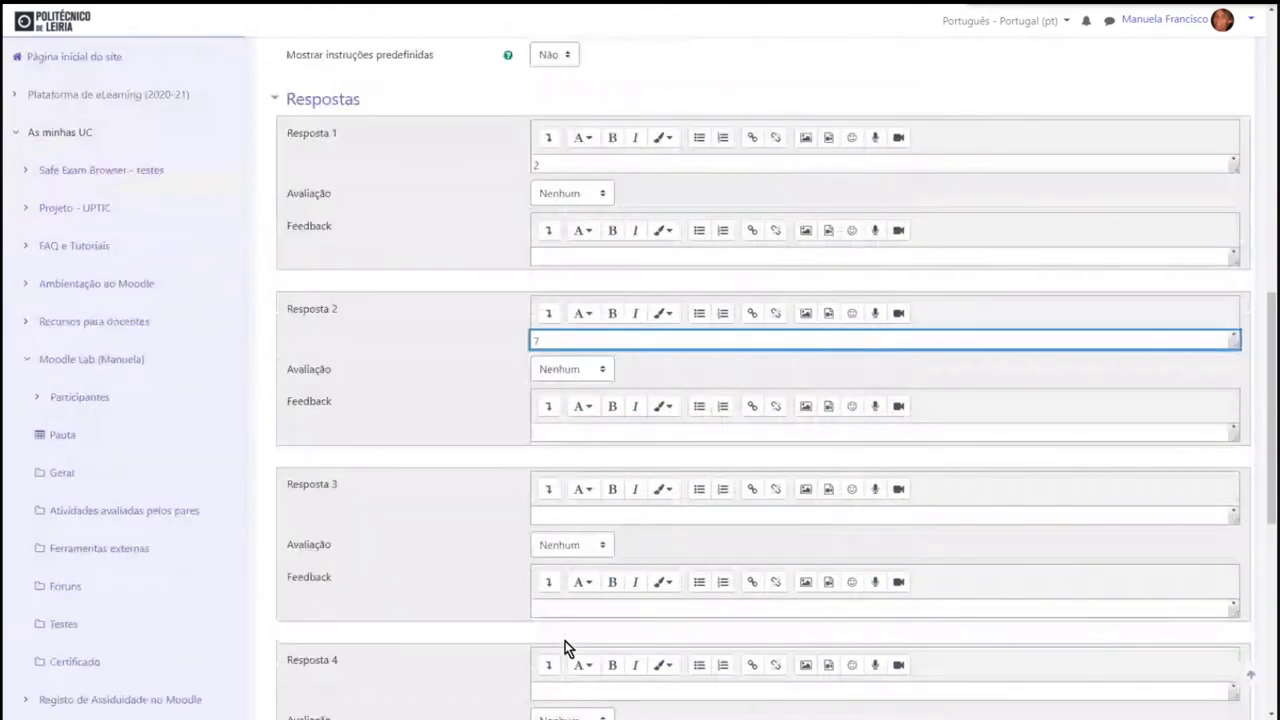
pyautogui.click(570, 518)
pyautogui.write('7')
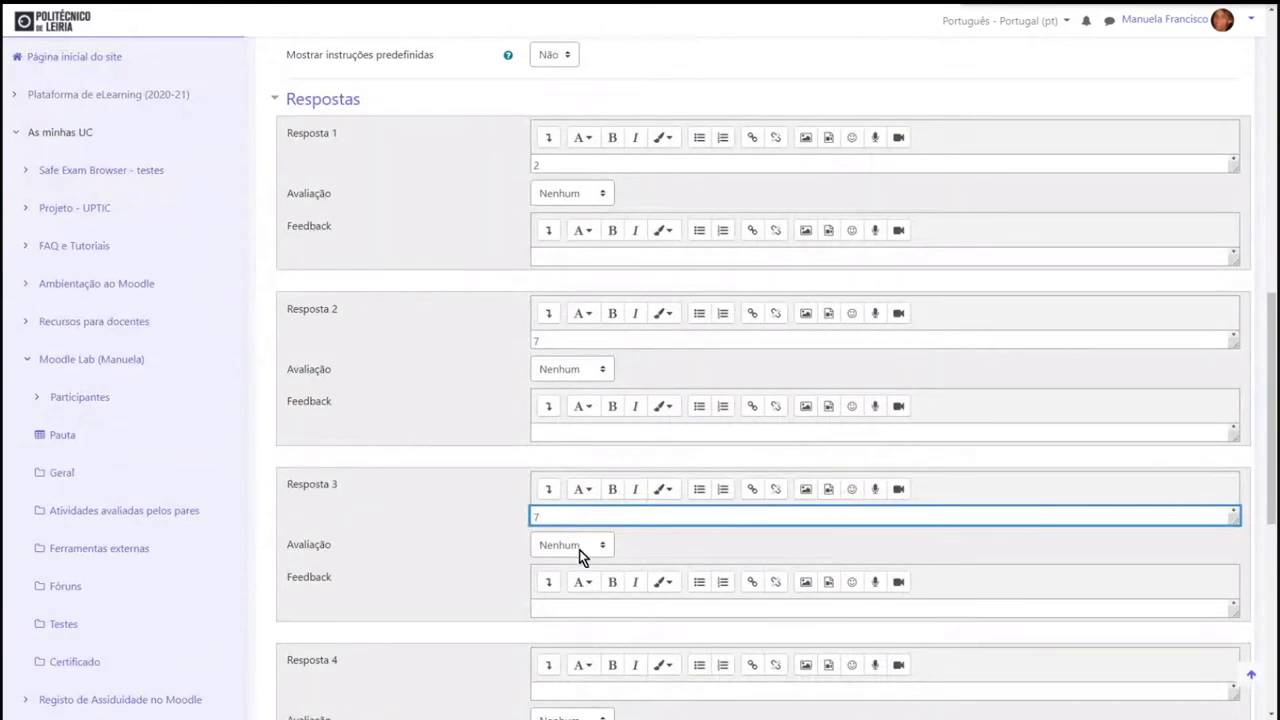
pyautogui.press('BackSpace')
pyautogui.write('4')
pyautogui.click(562, 690)
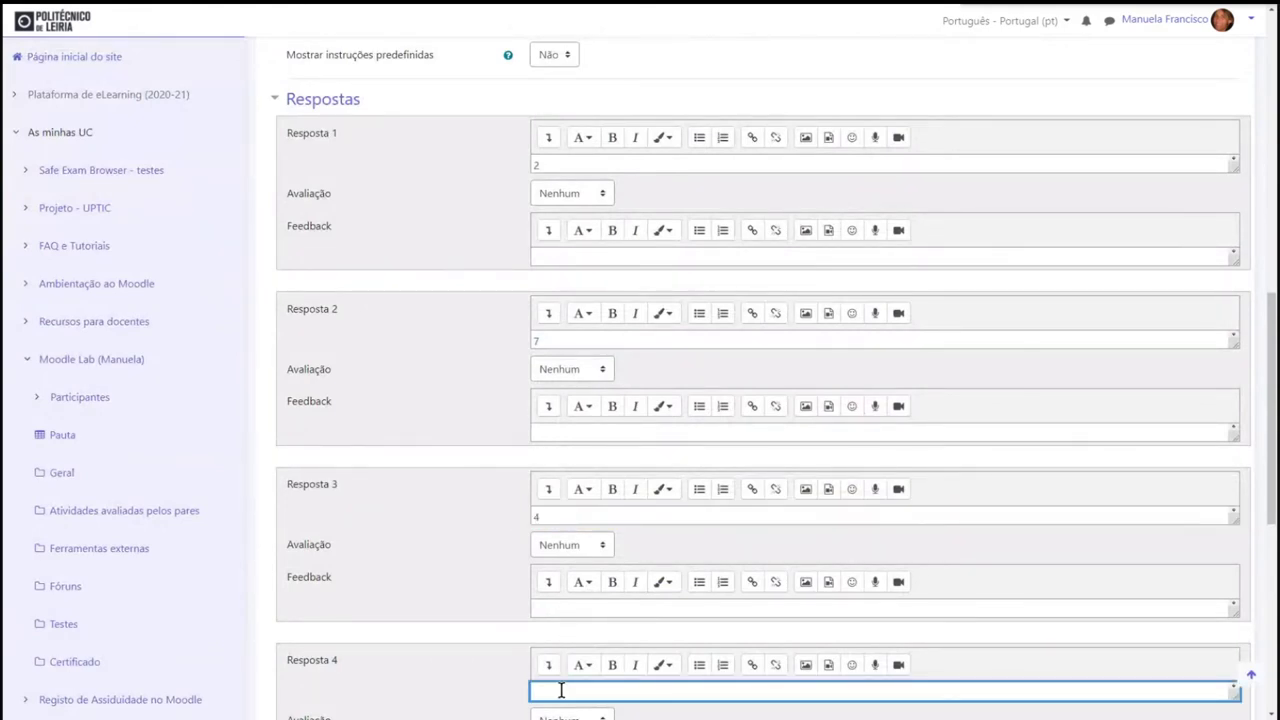
pyautogui.write('6')
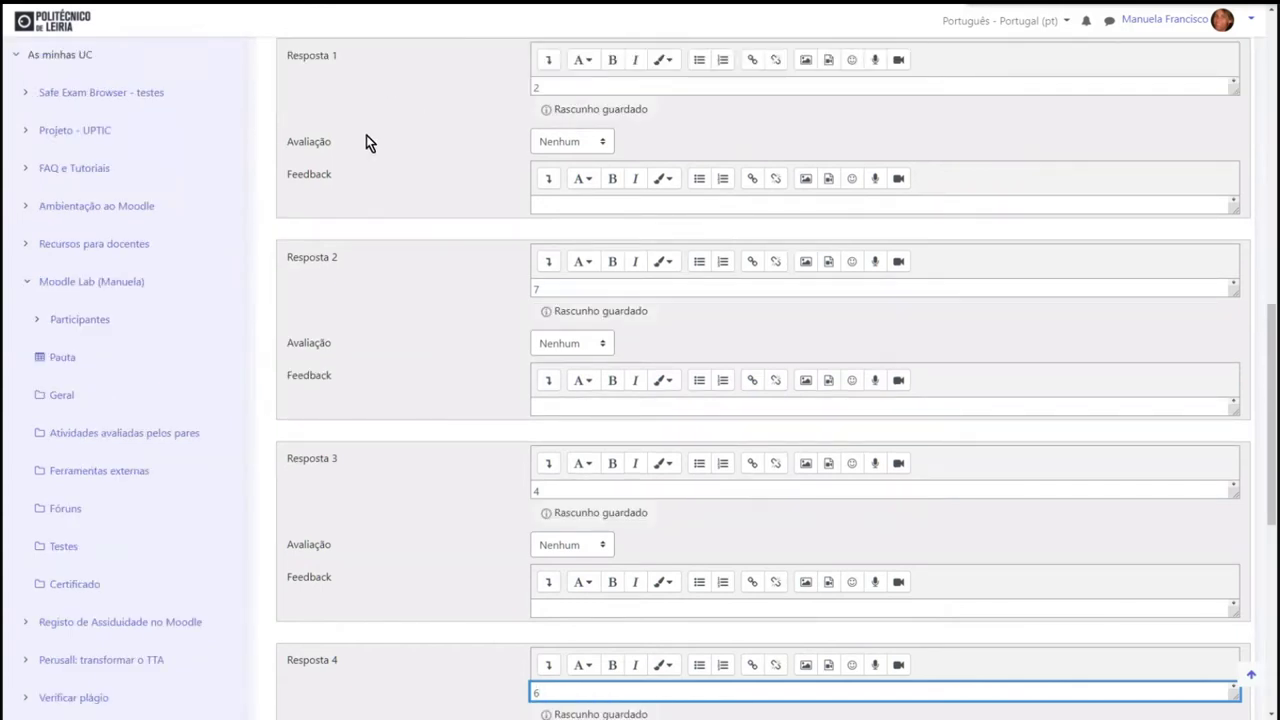
# Step: Set the Avaliação of Resposta 1 to 100% and review the rest of the question form
pyautogui.click(565, 142)
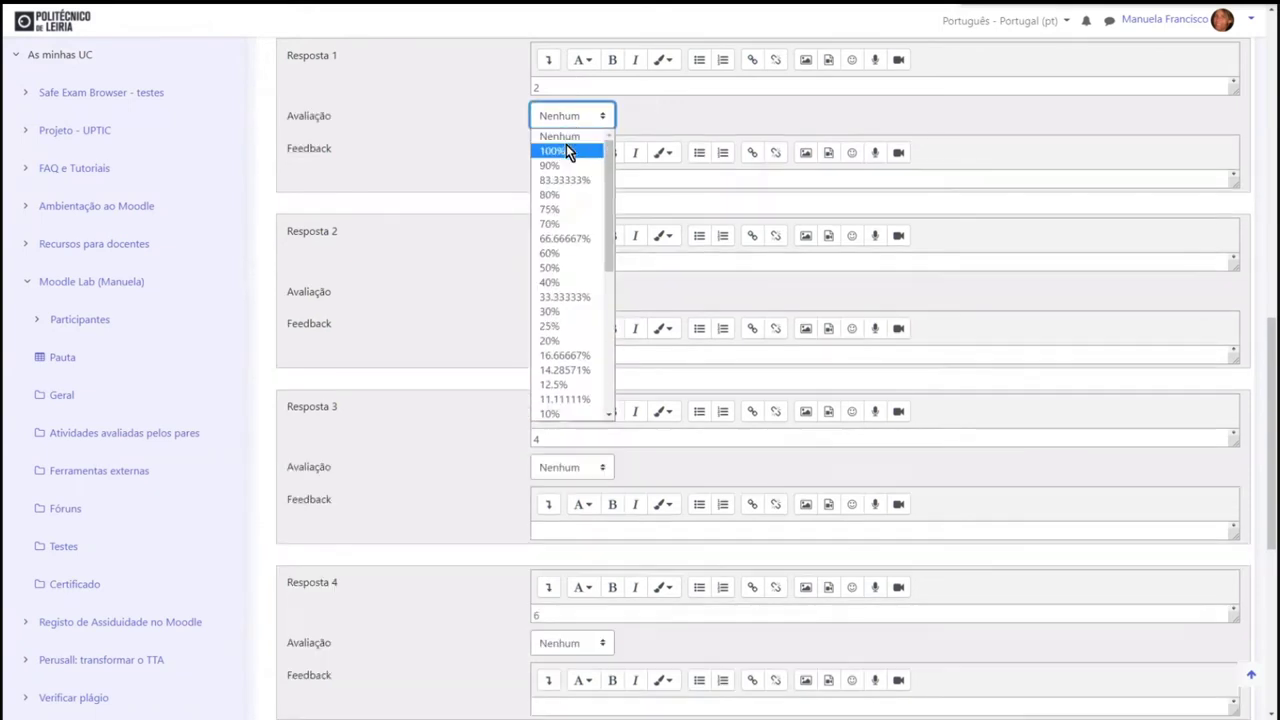
pyautogui.click(560, 150)
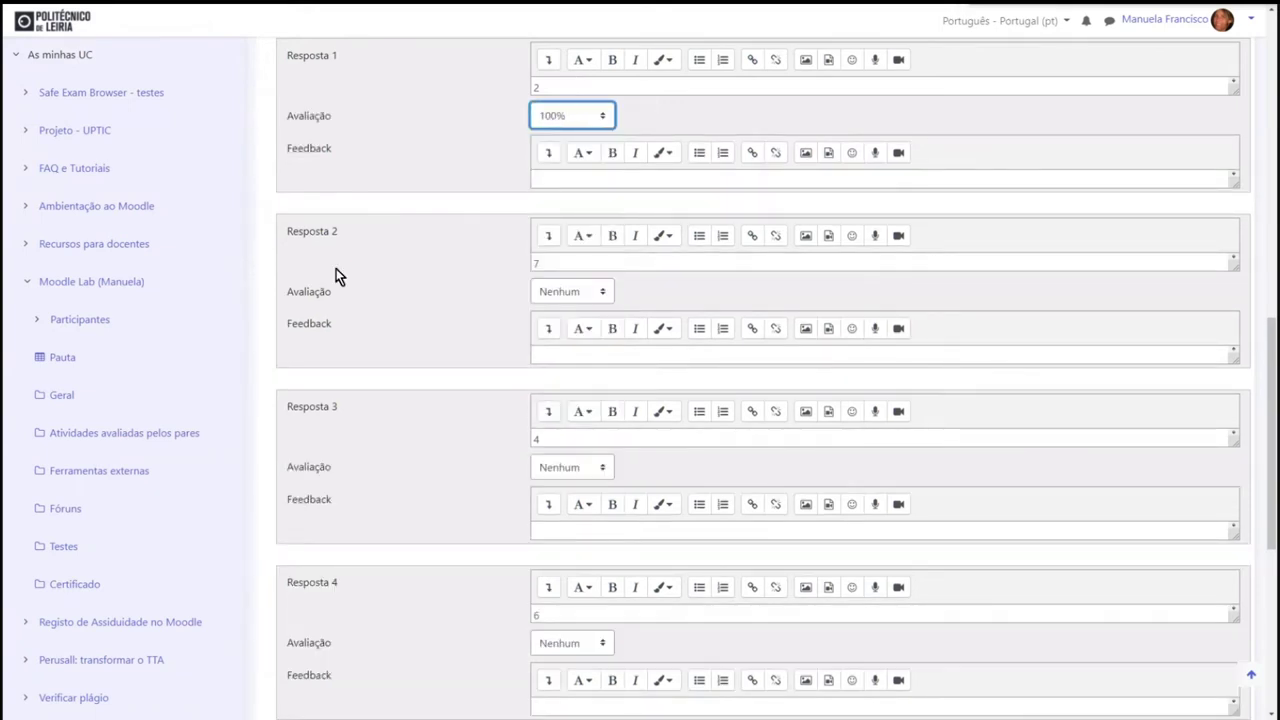
pyautogui.scroll(-5, 375, 320)
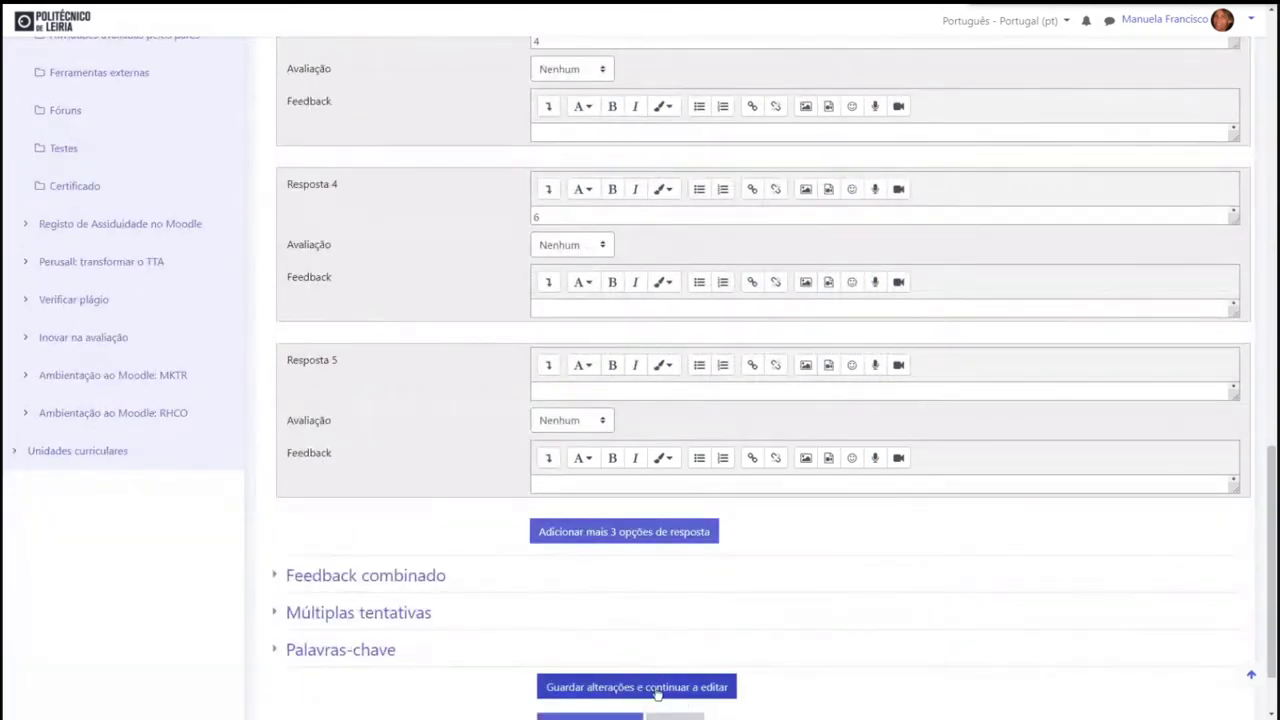
pyautogui.scroll(-1, 614, 640)
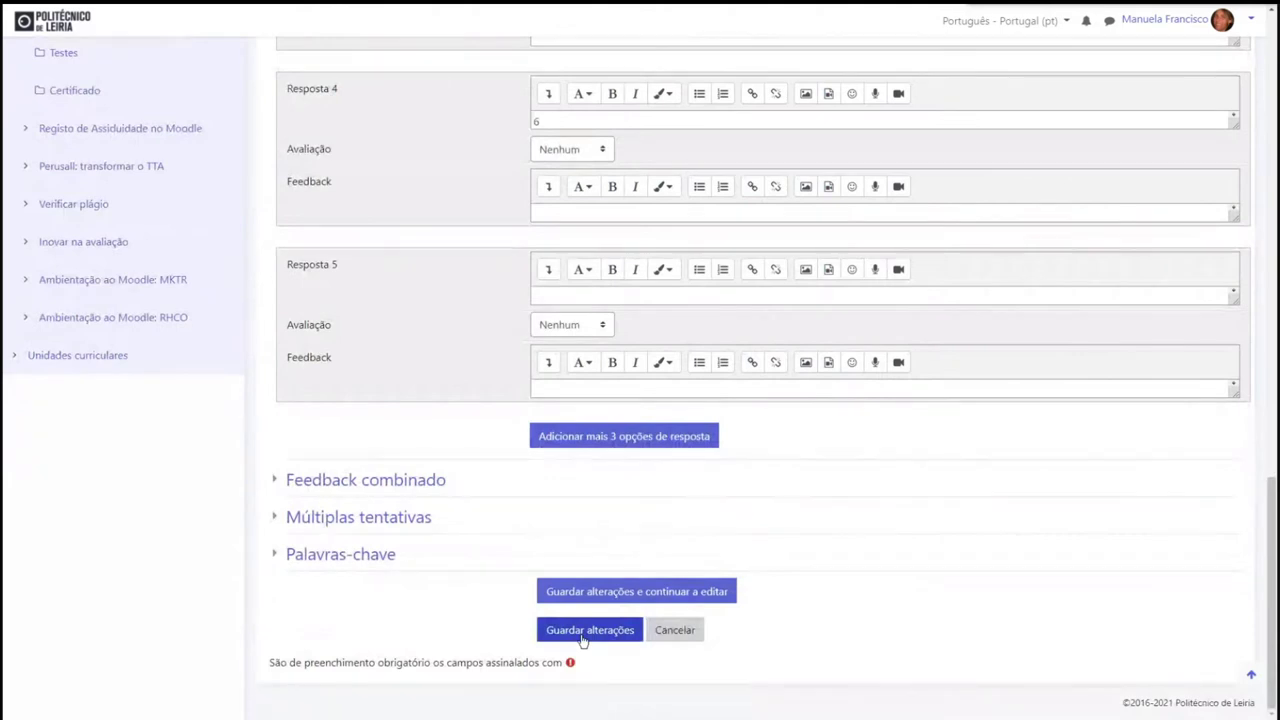
pyautogui.scroll(10, 489, 580)
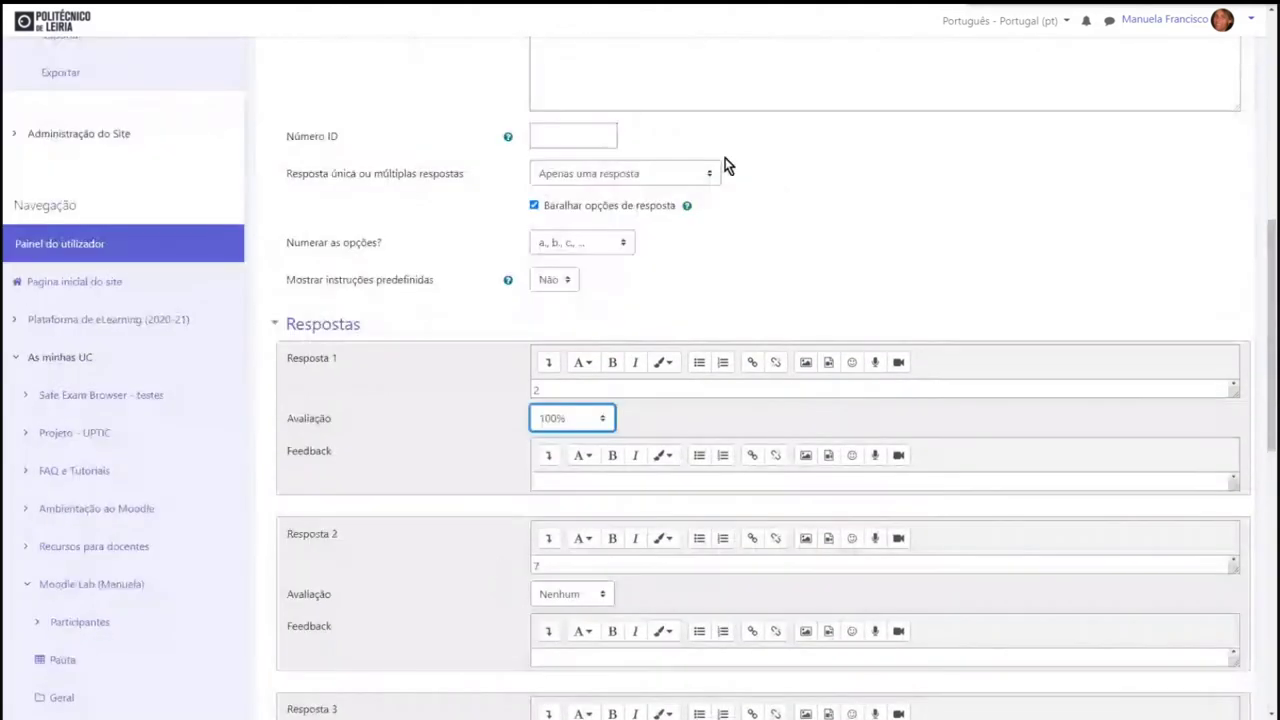
# Step: Change the answer mode to São permitidas múltiplas respostas and set the Avaliação of Resposta 1 and Resposta 3 to 50% each
pyautogui.click(660, 171)
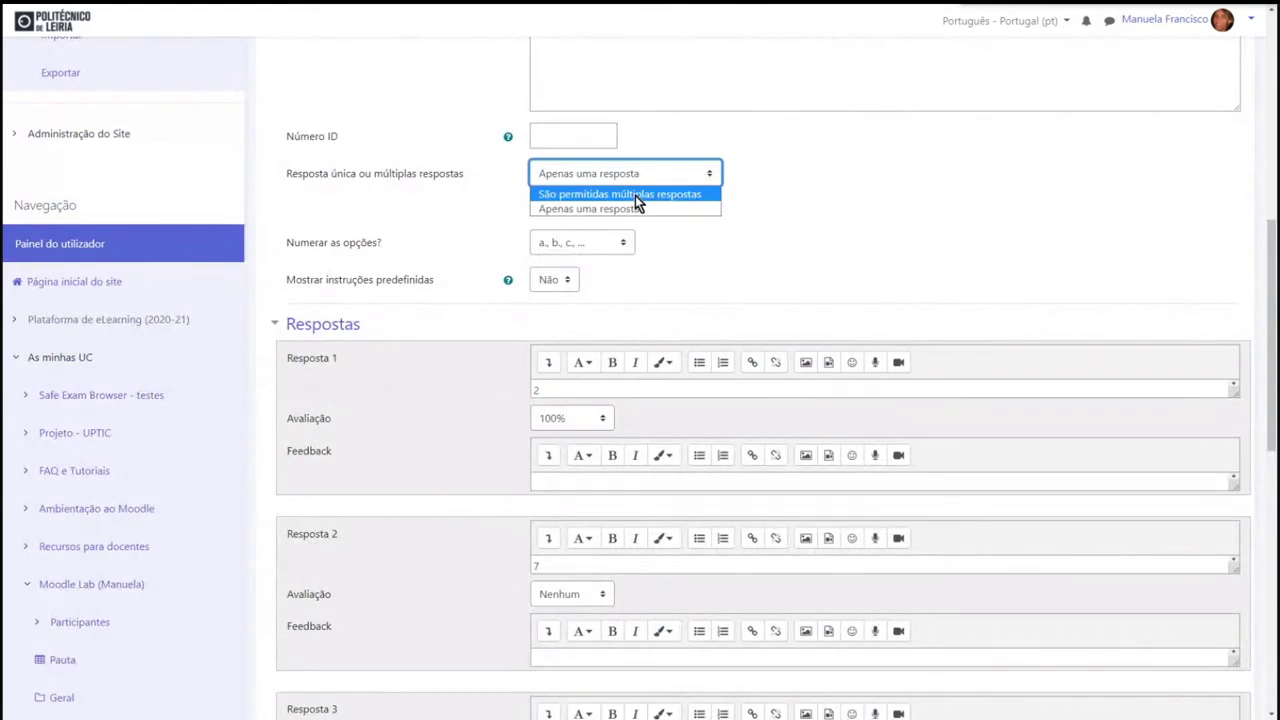
pyautogui.click(635, 195)
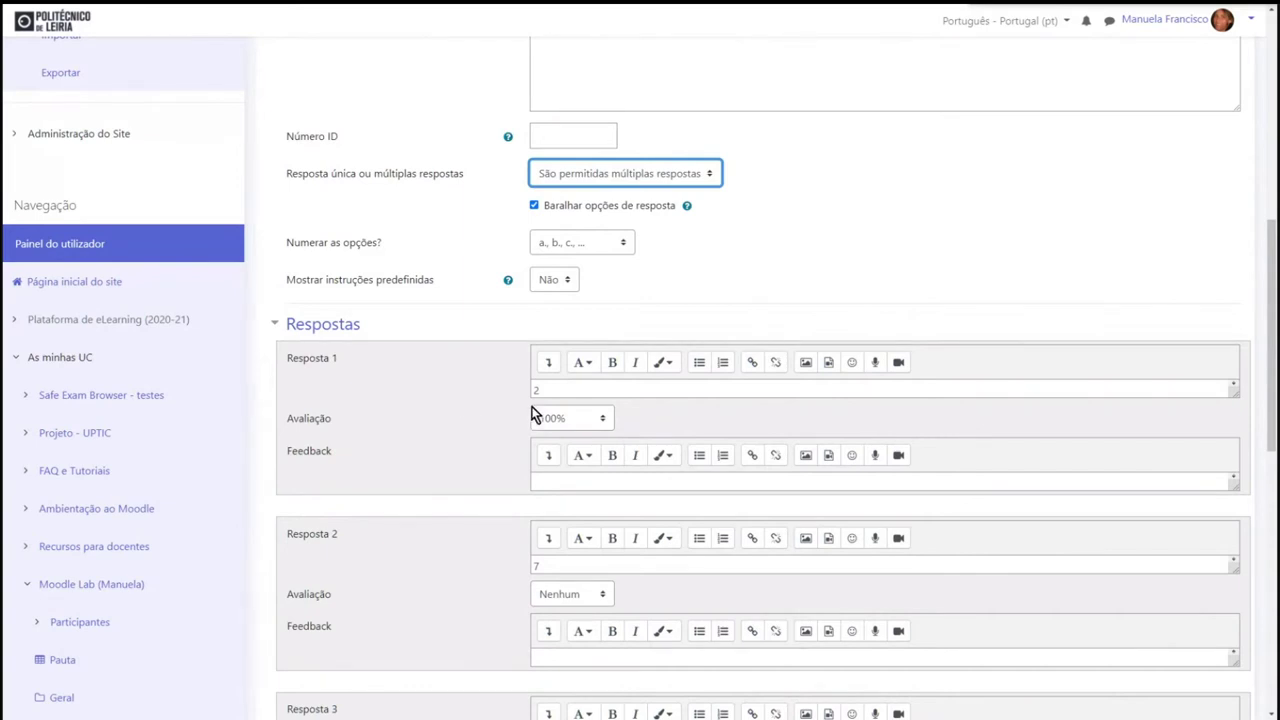
pyautogui.click(573, 420)
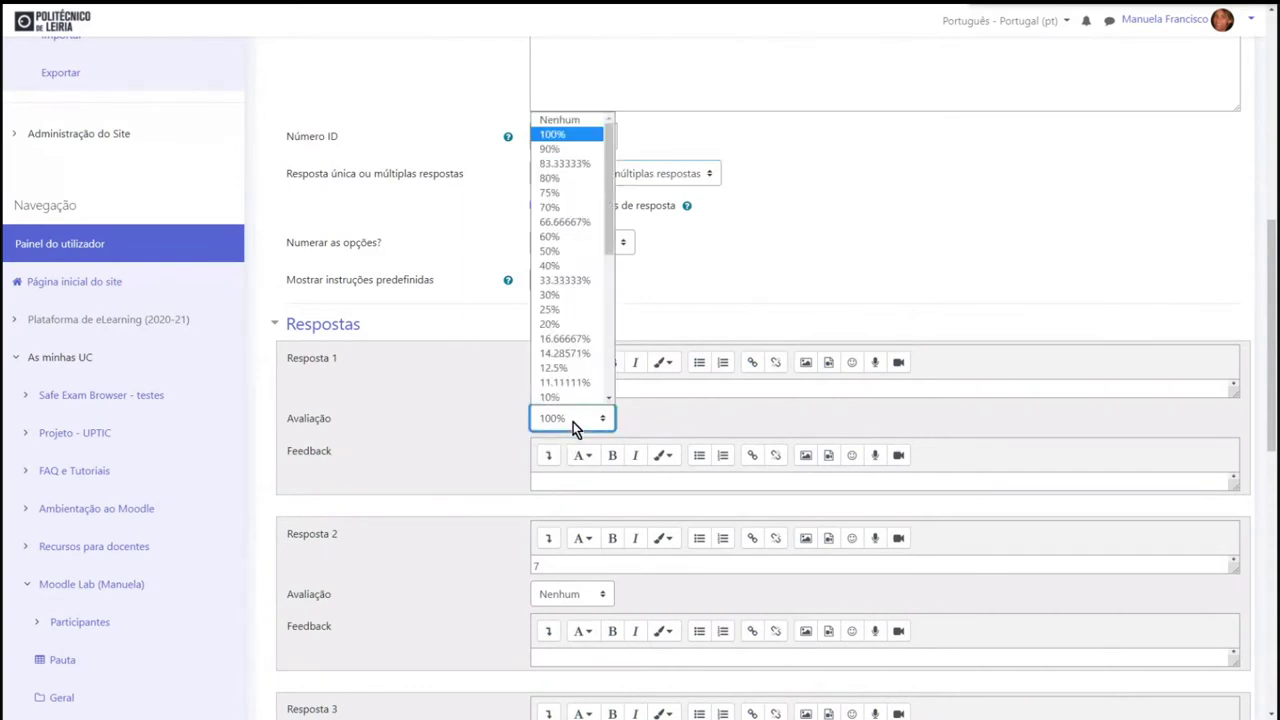
pyautogui.click(561, 256)
pyautogui.scroll(-3, 468, 614)
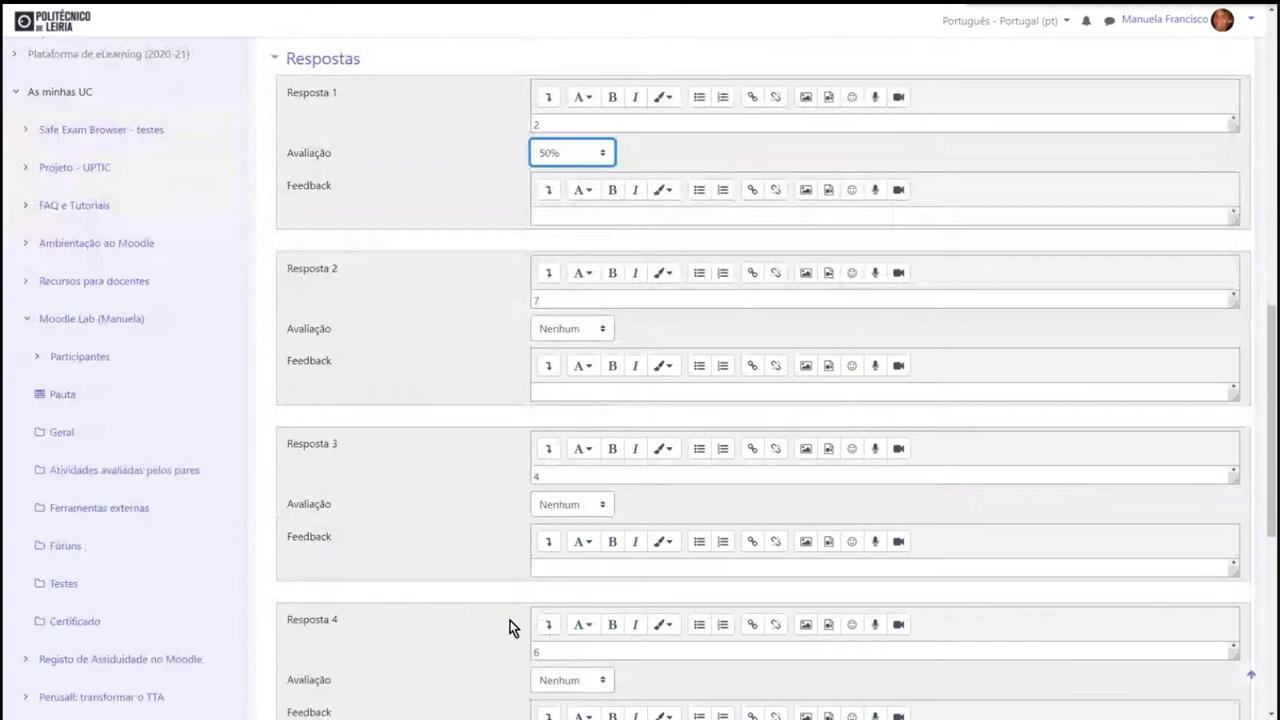
pyautogui.click(568, 504)
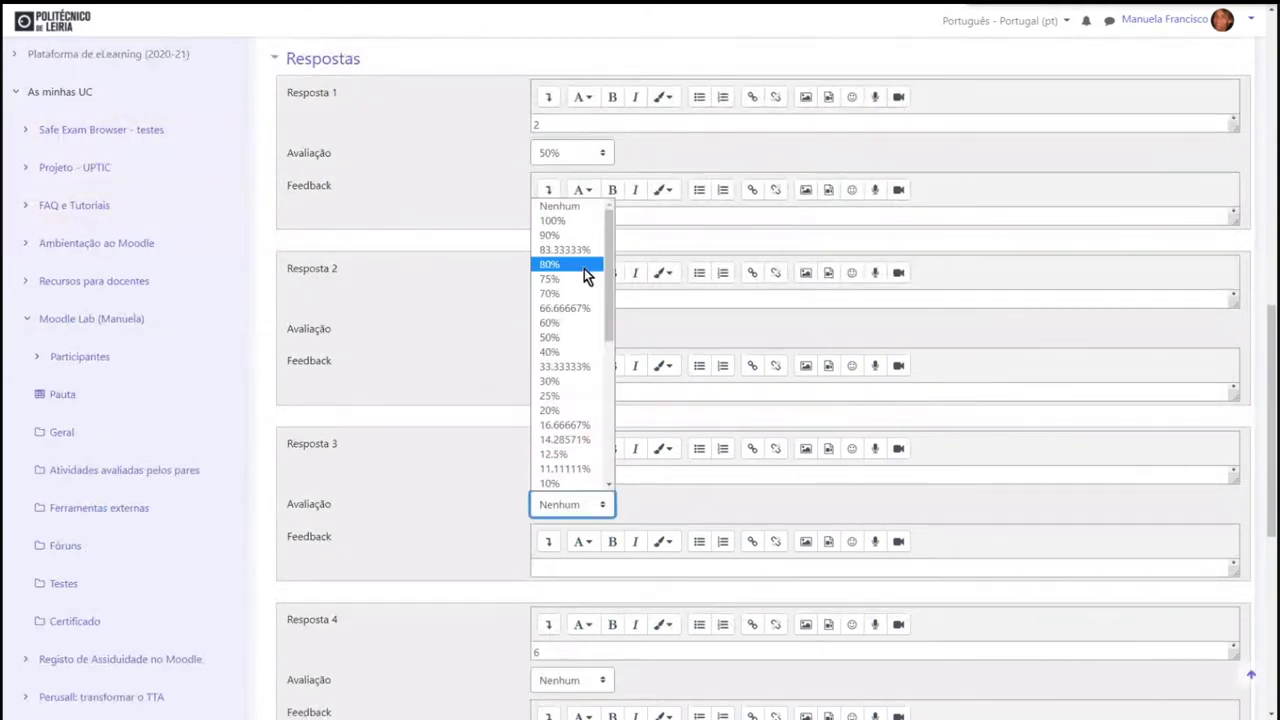
pyautogui.click(558, 337)
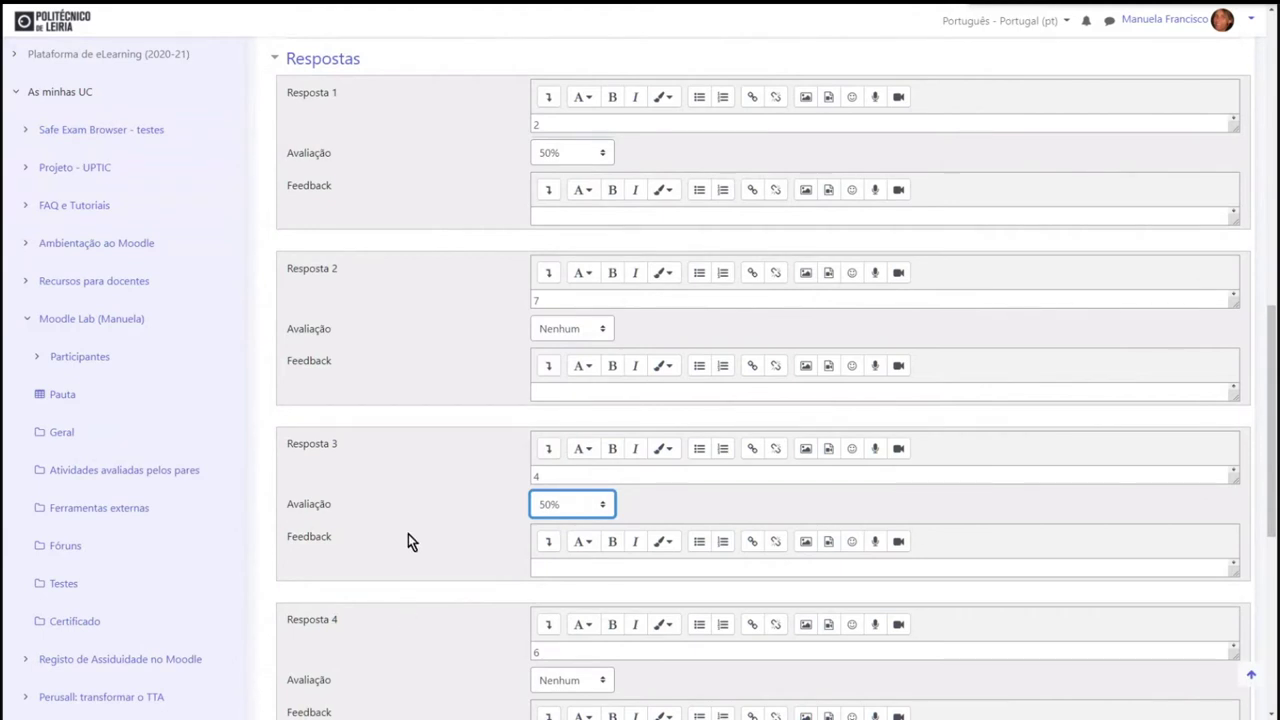
# Step: Set the Avaliação of Resposta 2 and Resposta 4 to -10% each and save the multiple-choice question
pyautogui.click(586, 330)
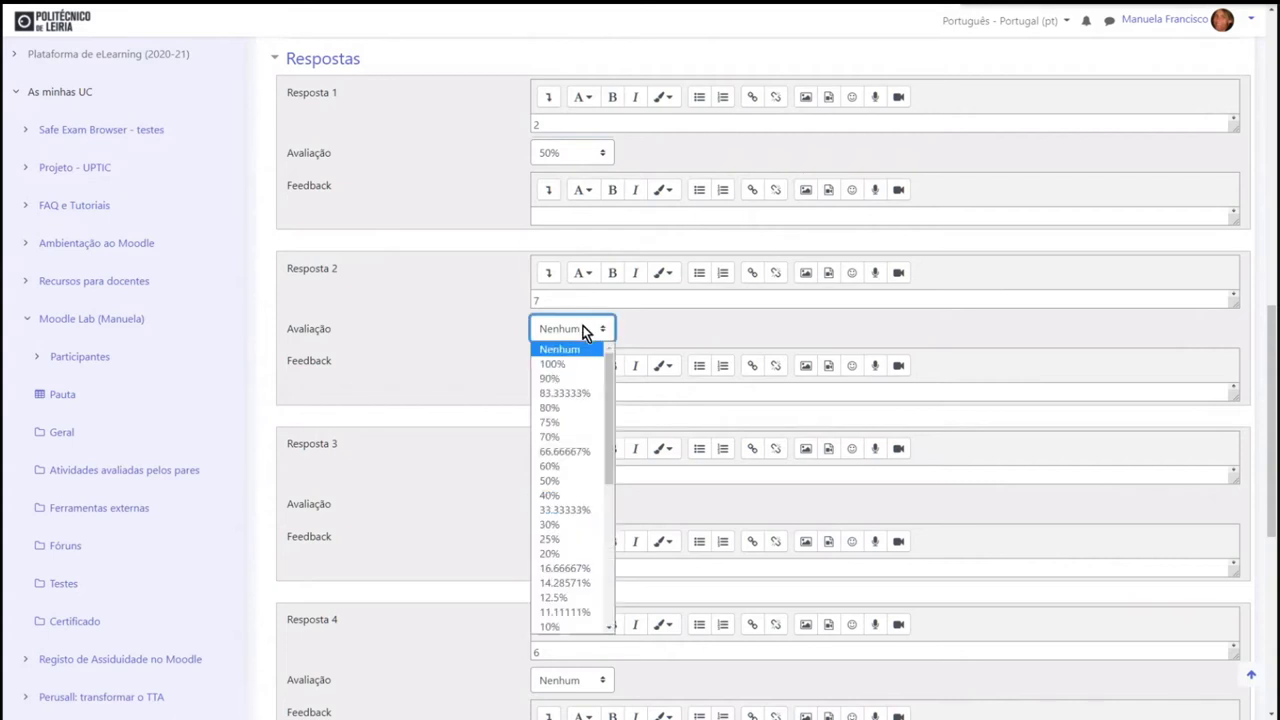
pyautogui.scroll(-8, 575, 553)
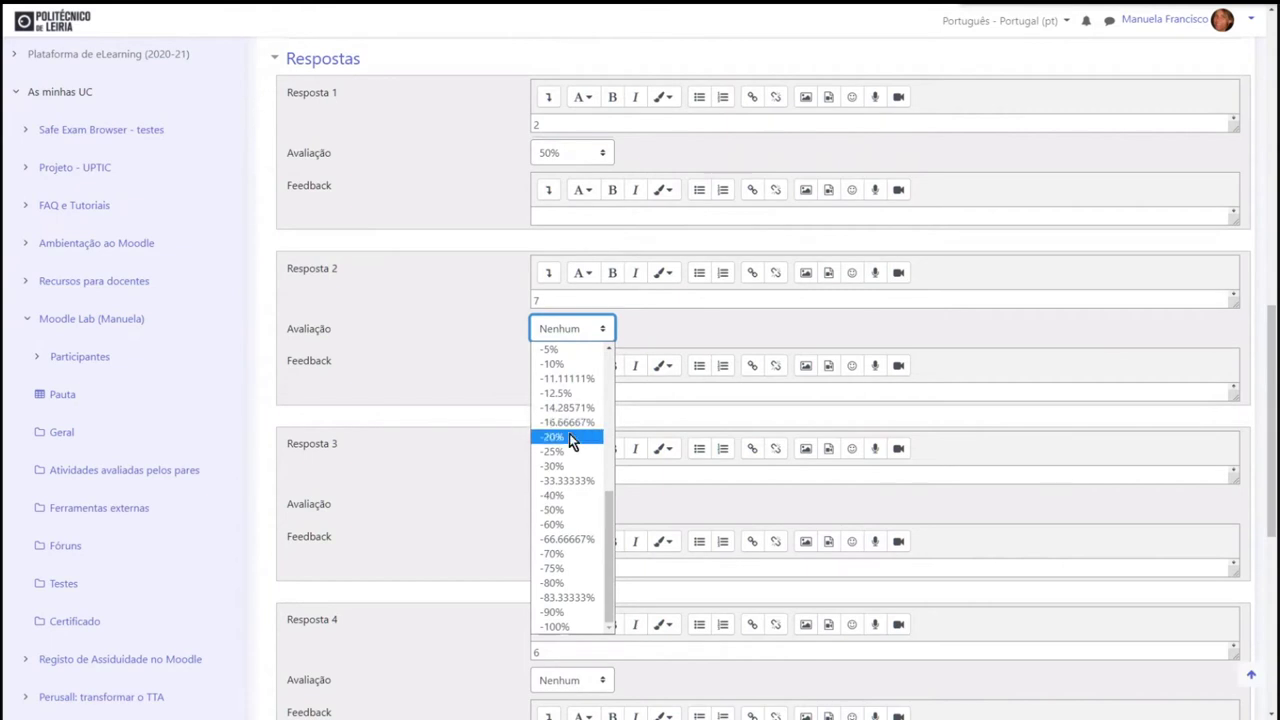
pyautogui.click(567, 364)
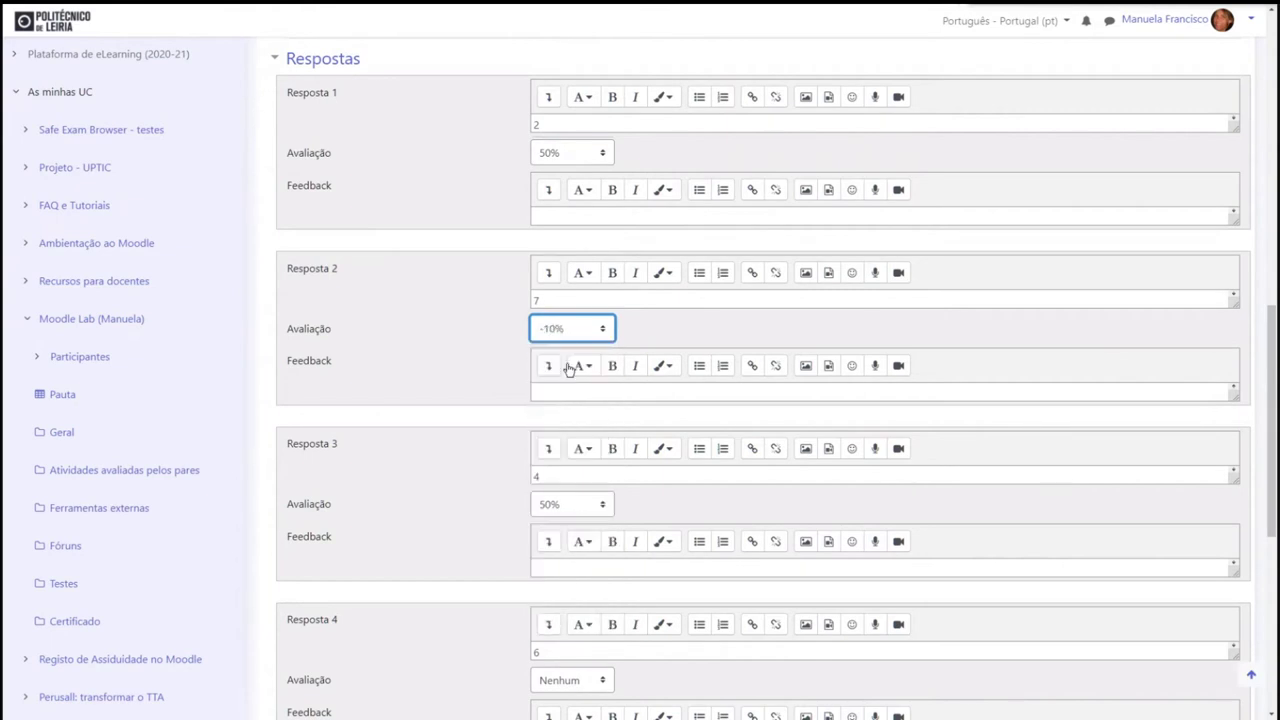
pyautogui.scroll(-1, 456, 510)
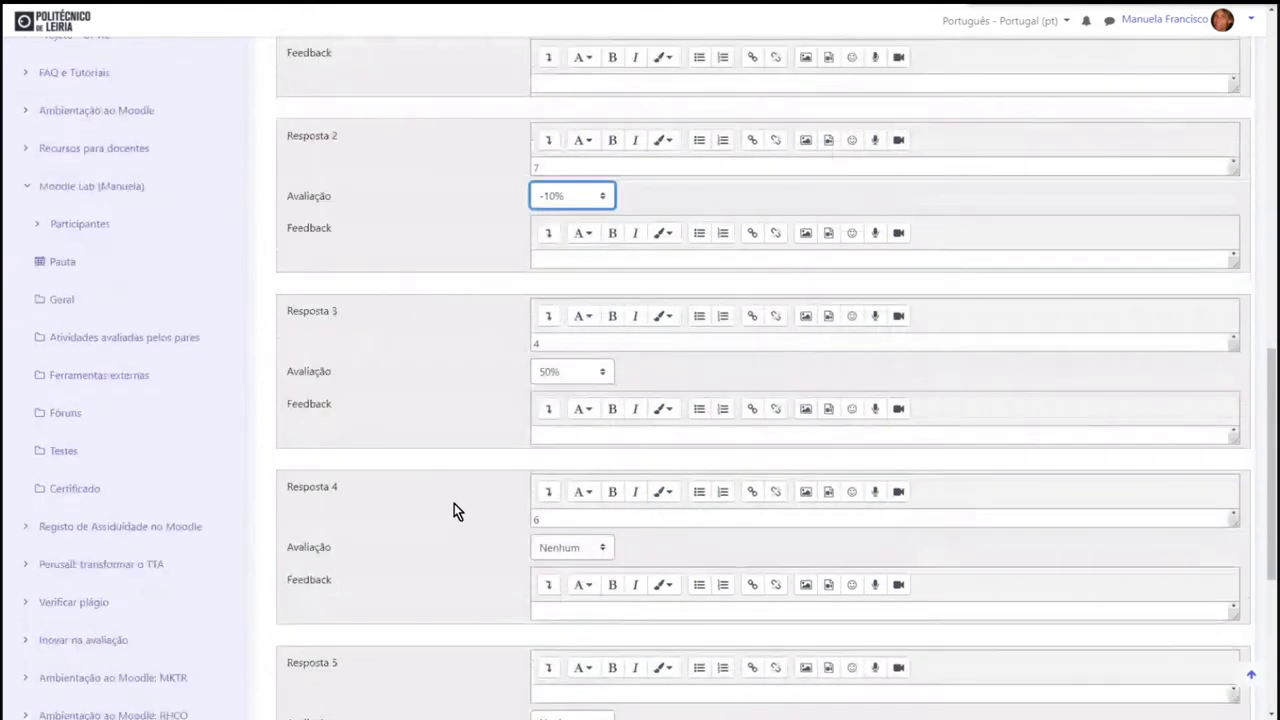
pyautogui.click(572, 550)
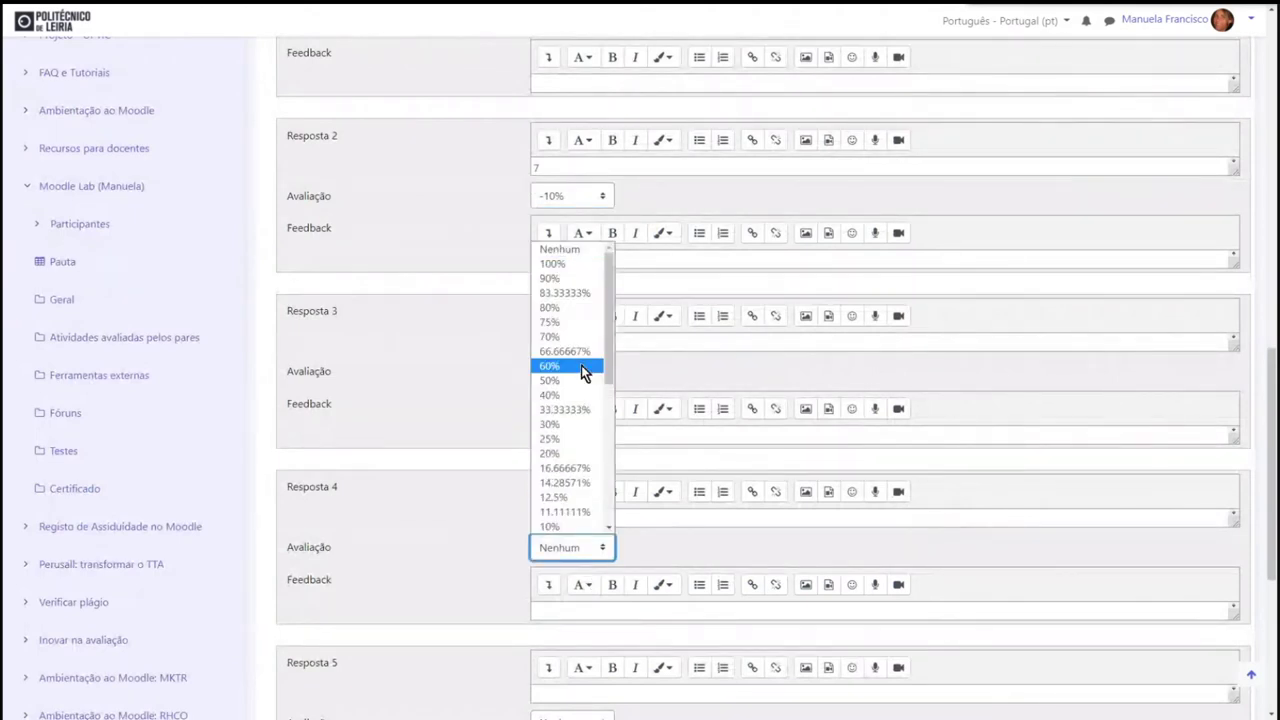
pyautogui.scroll(-3, 581, 366)
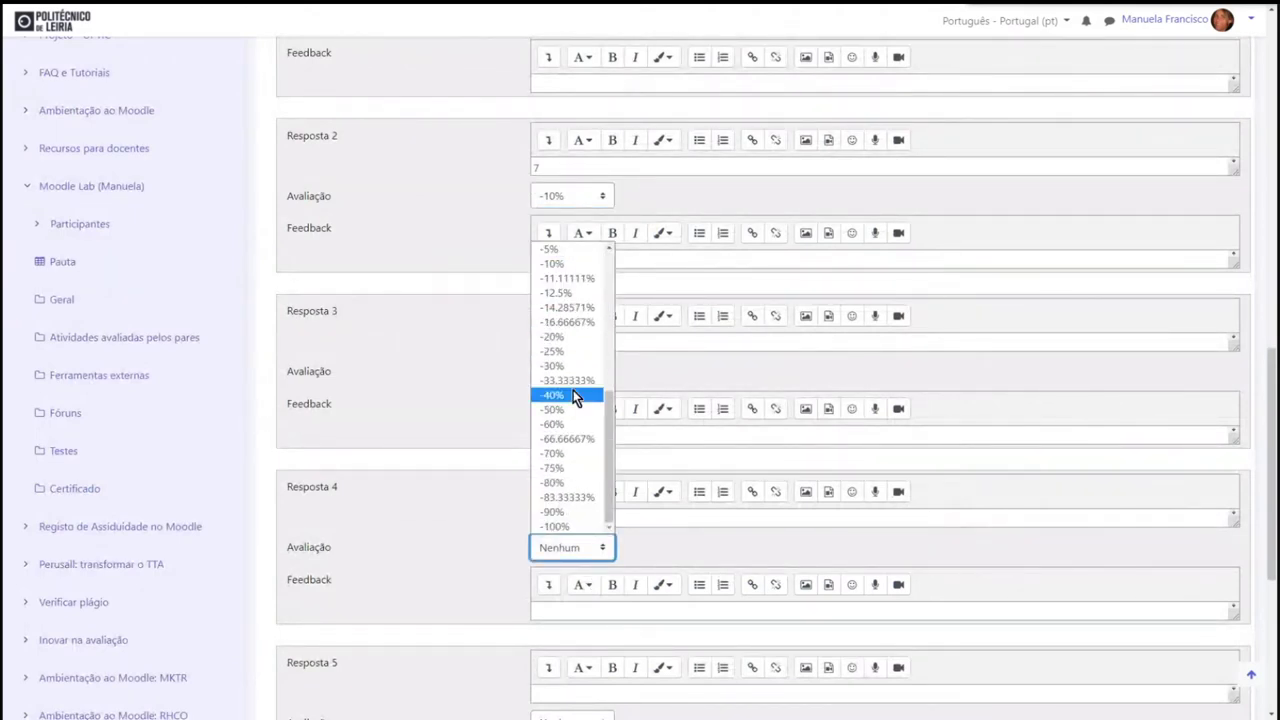
pyautogui.click(567, 264)
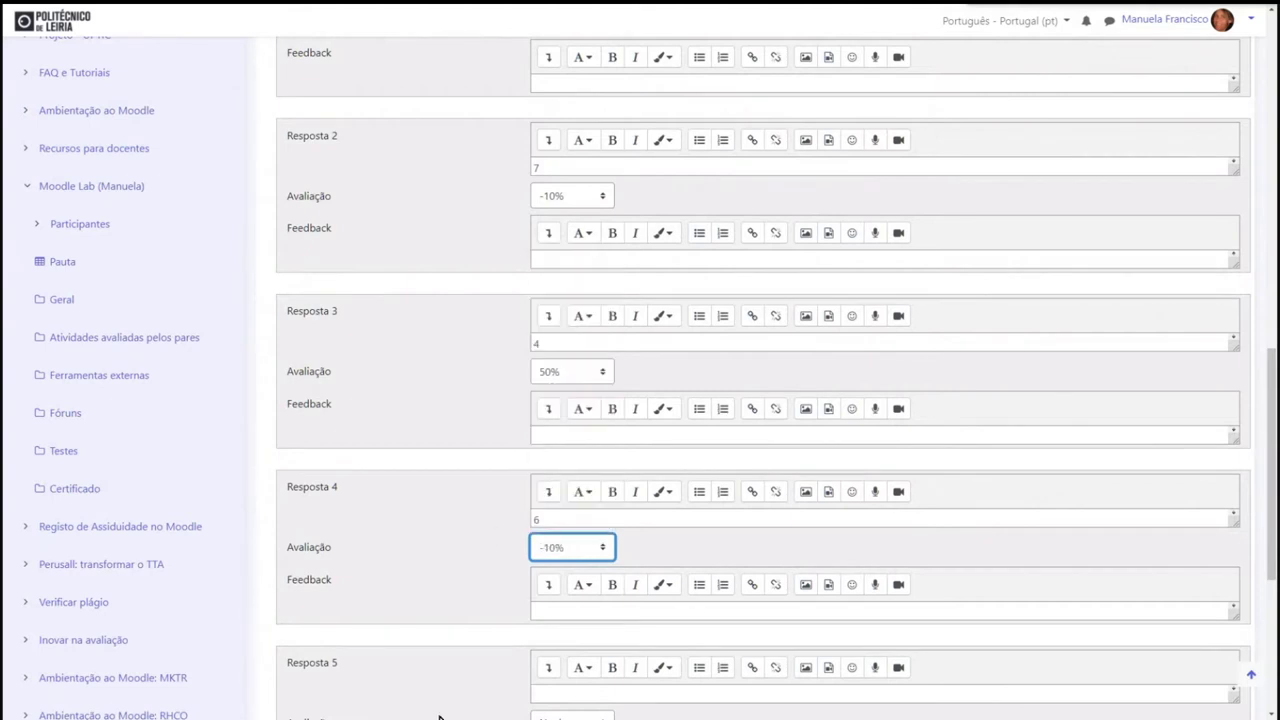
pyautogui.scroll(-2, 452, 615)
pyautogui.scroll(-2, 523, 634)
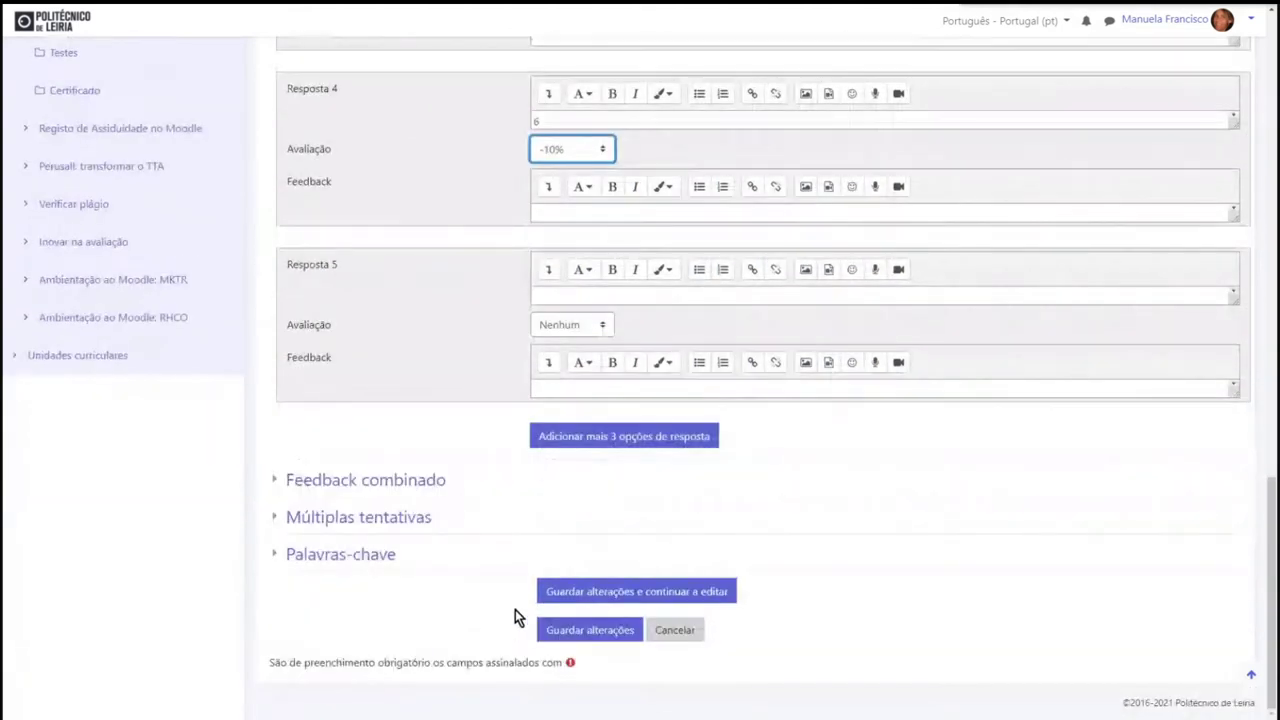
pyautogui.click(590, 630)
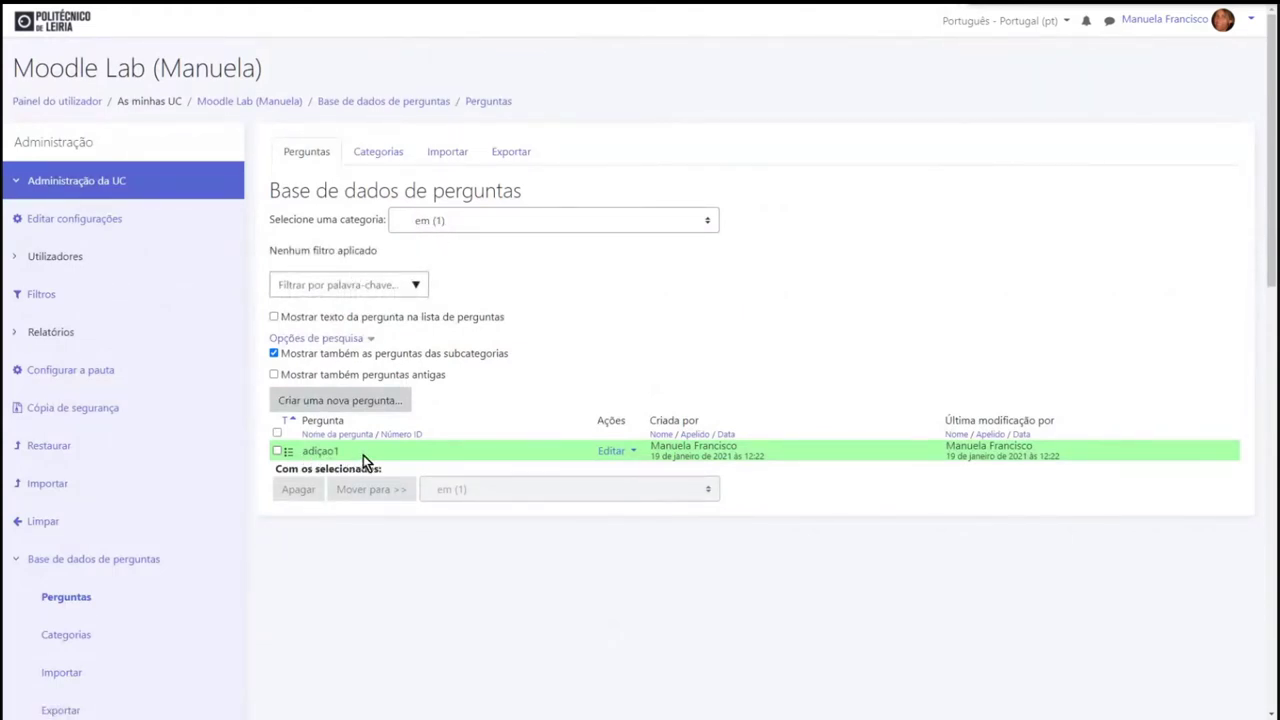
# Step: Add a new question of the type Verdadeiro/Falso to the question bank
pyautogui.click(365, 400)
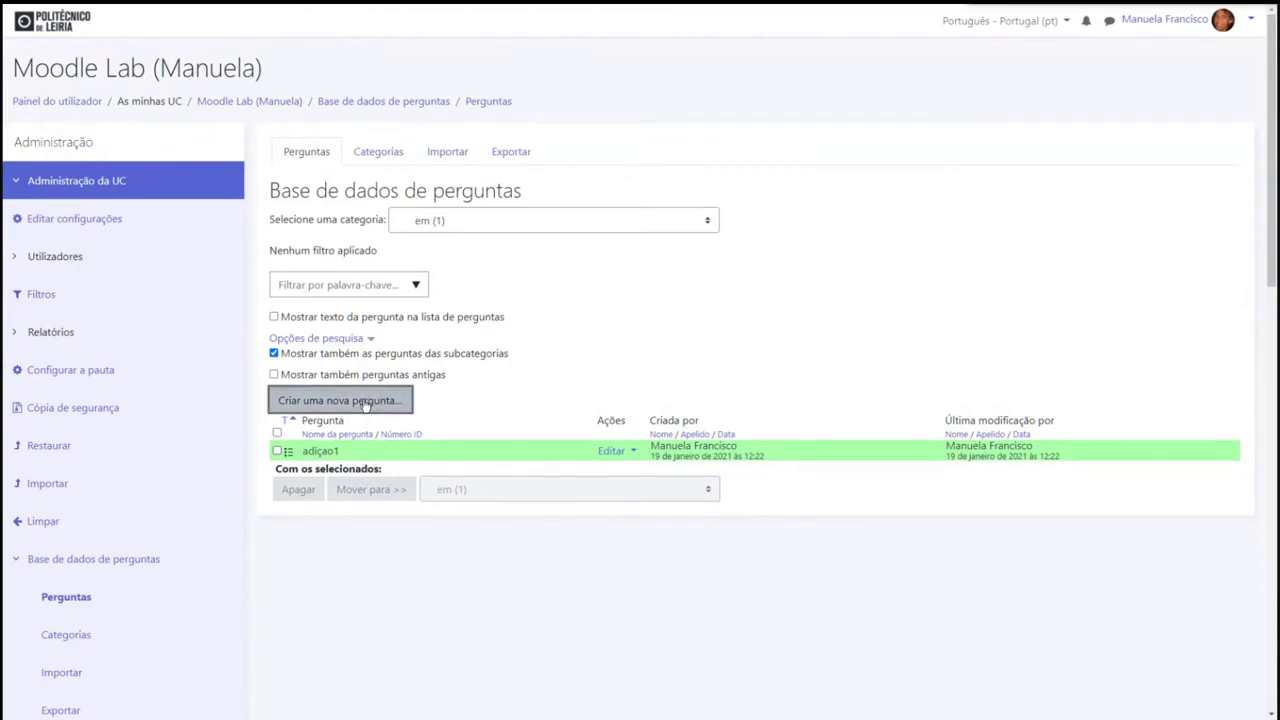
pyautogui.click(482, 288)
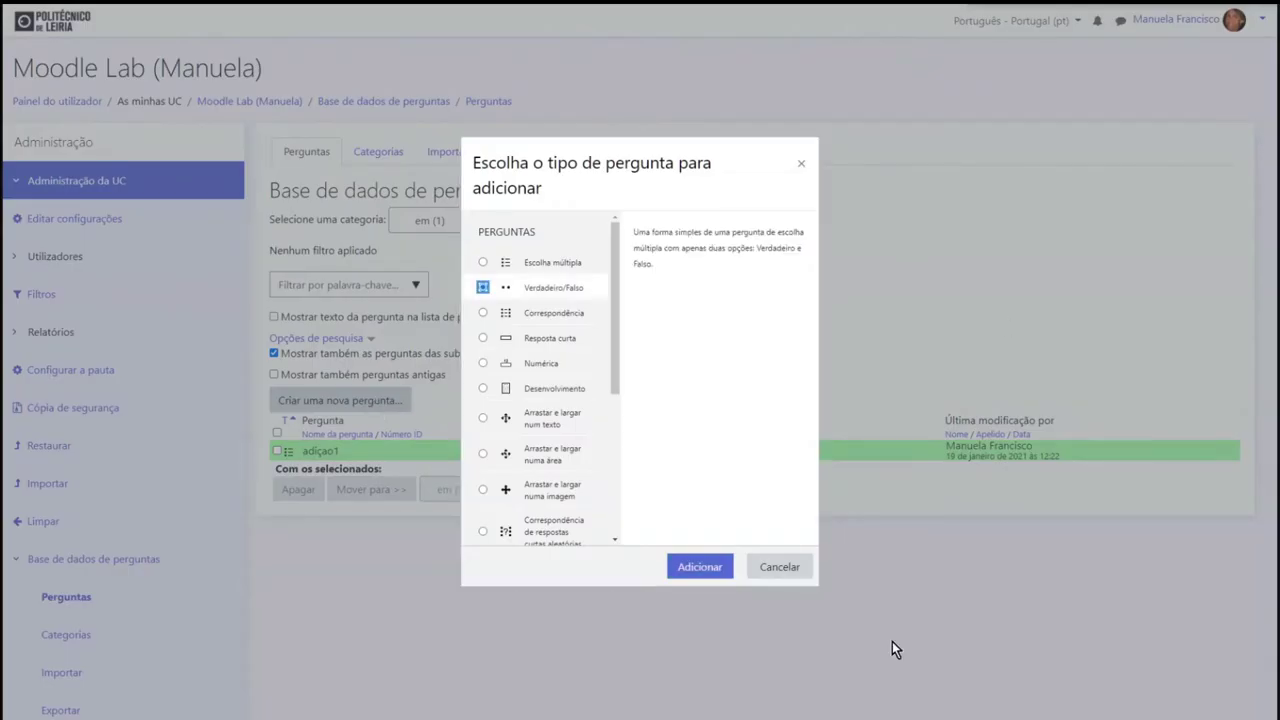
pyautogui.click(700, 567)
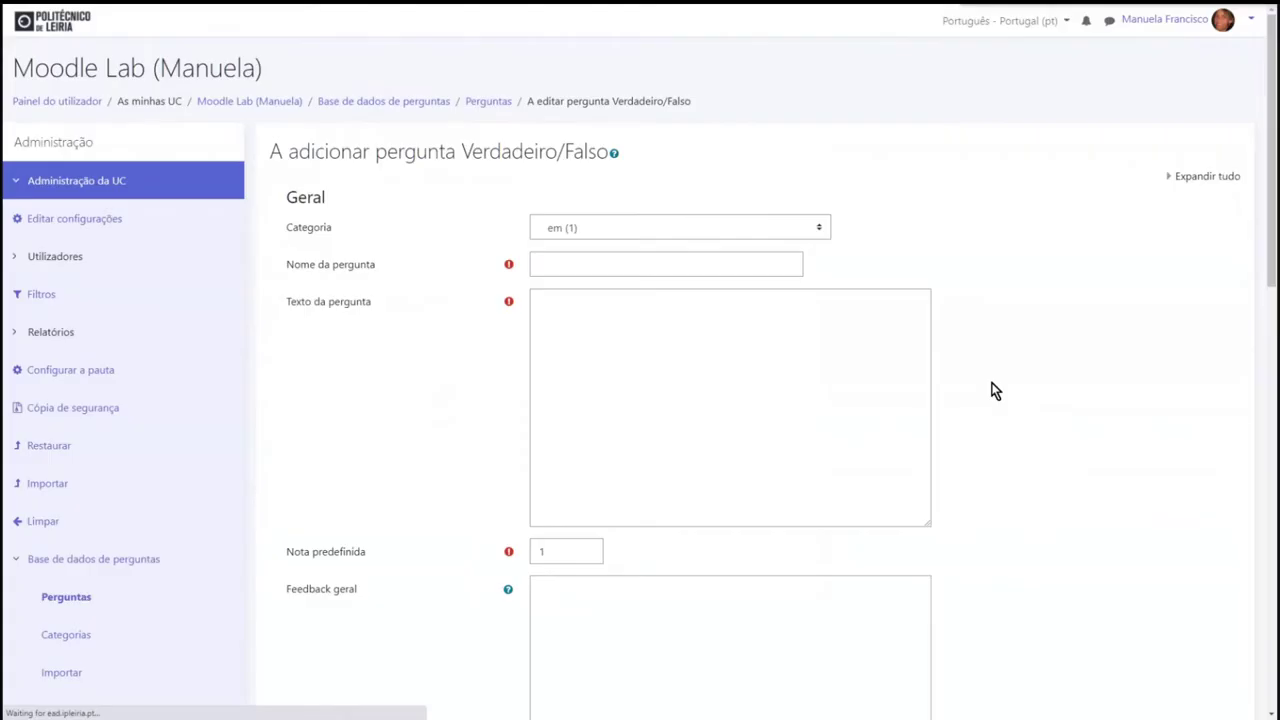
# Step: Name the true/false question vf1, assign it to the category VF and enter dhfjnjnf as its question text
pyautogui.click(590, 264)
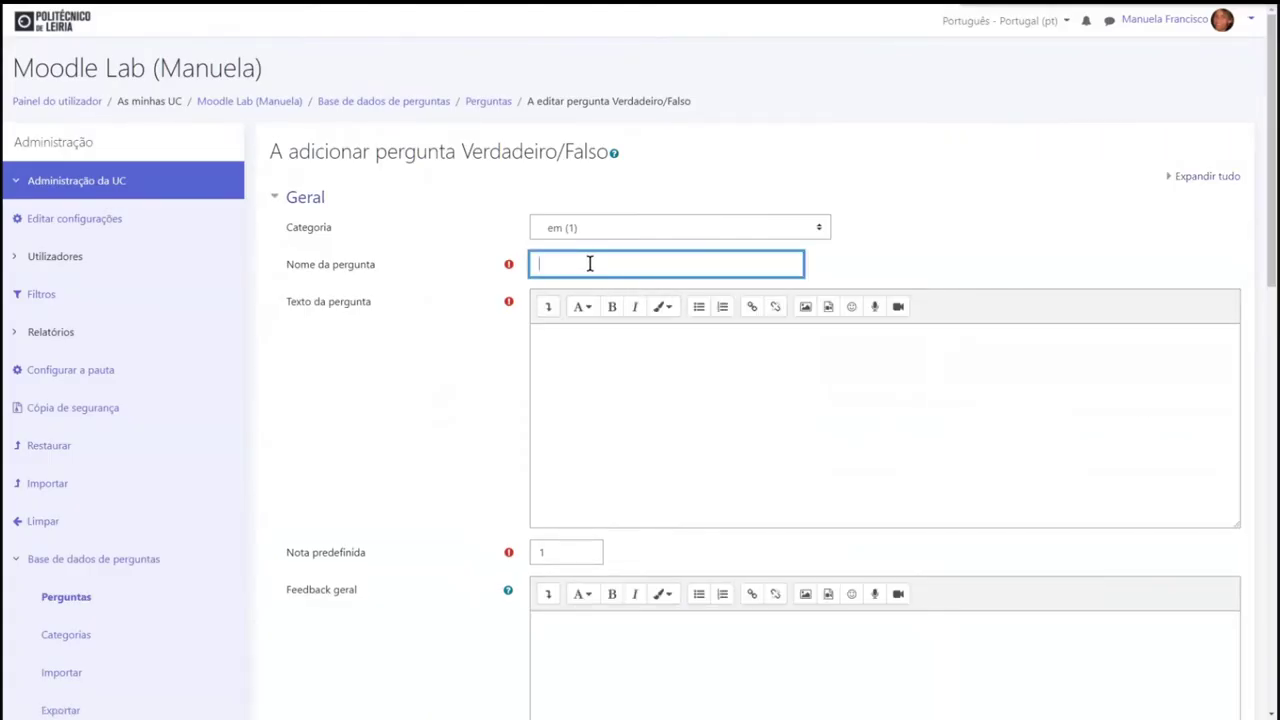
pyautogui.write('Vf1')
pyautogui.click(648, 232)
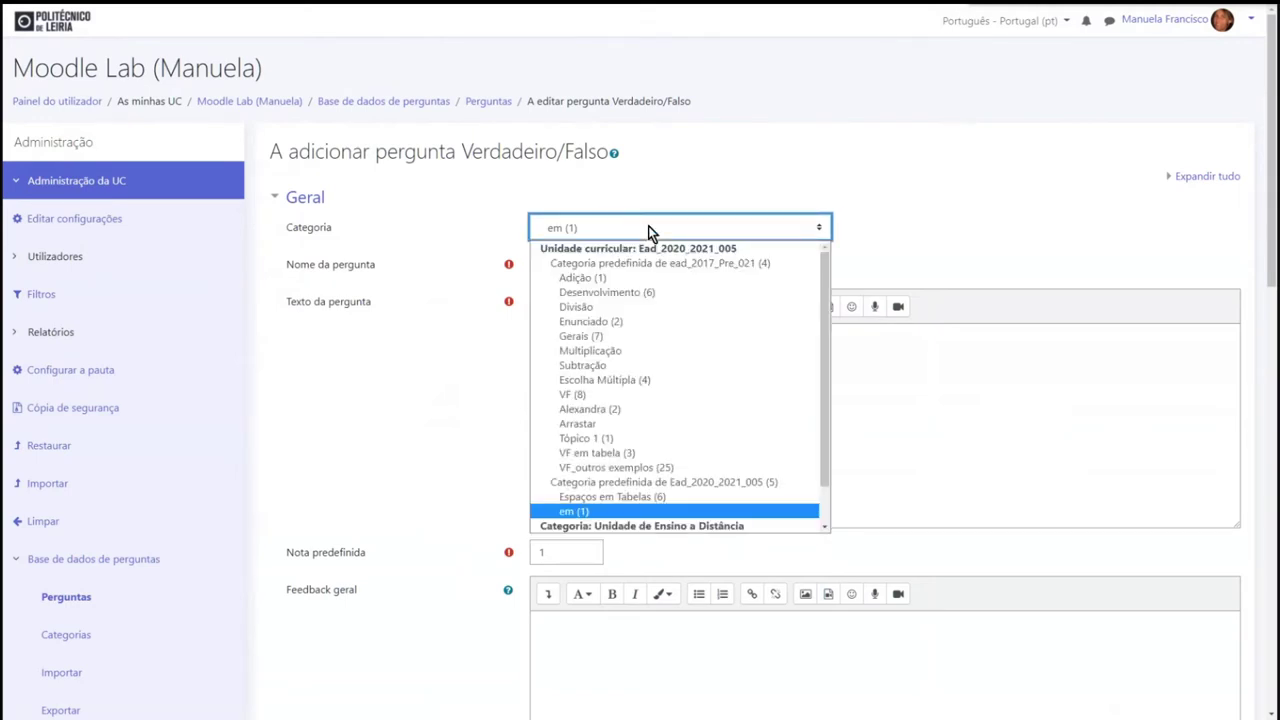
pyautogui.click(580, 398)
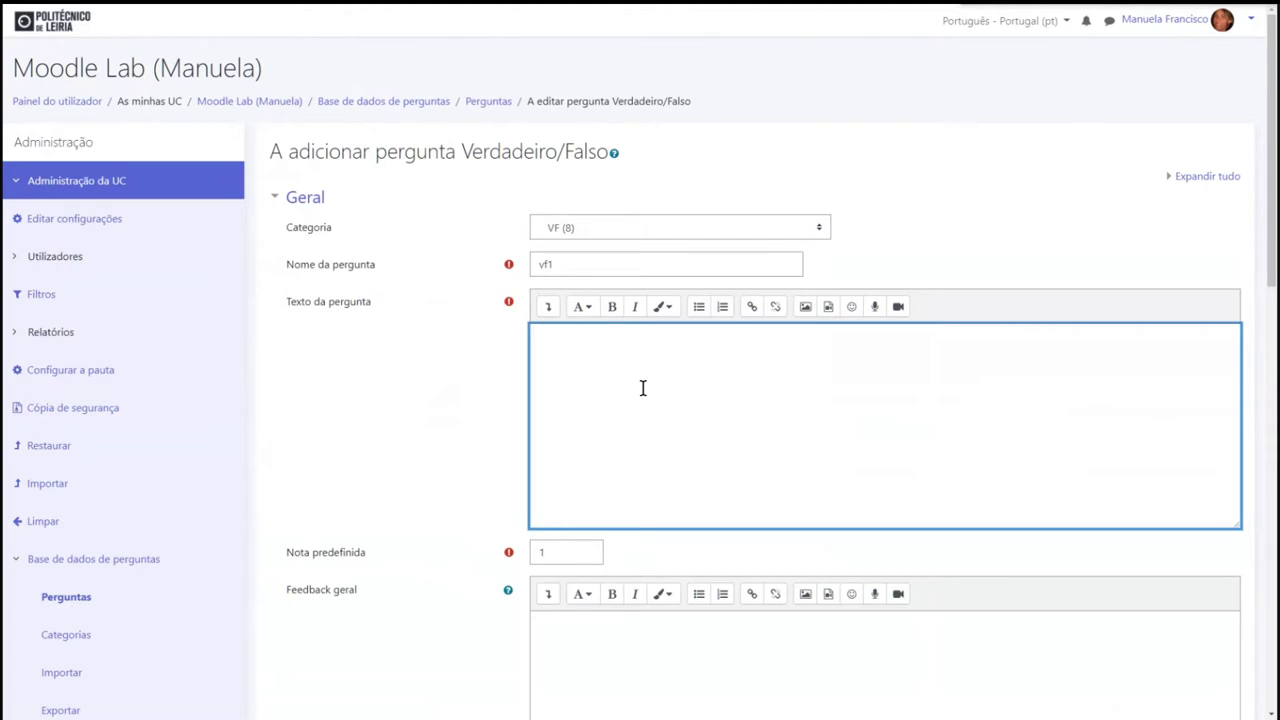
pyautogui.write('dhfjnjnf')
# Step: Set Verdadeiro as the correct answer of the true/false question and save the question
pyautogui.scroll(-3, 640, 385)
pyautogui.scroll(-2, 385, 360)
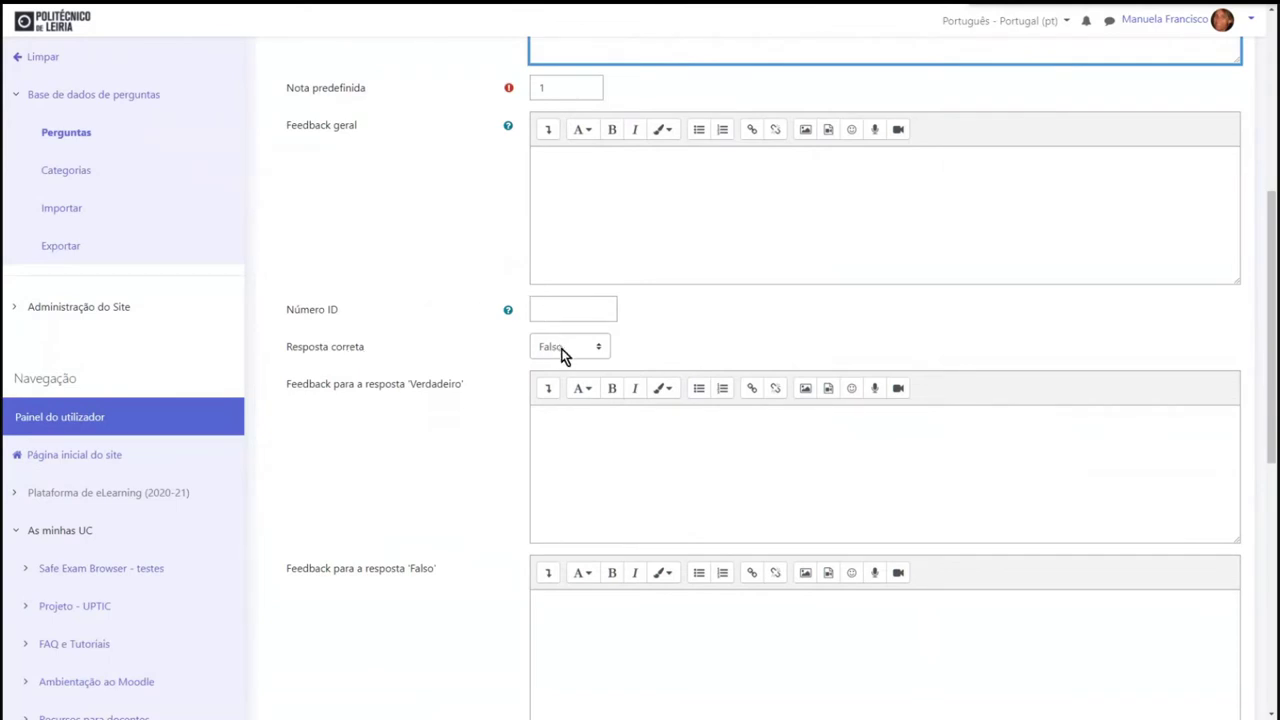
pyautogui.click(562, 350)
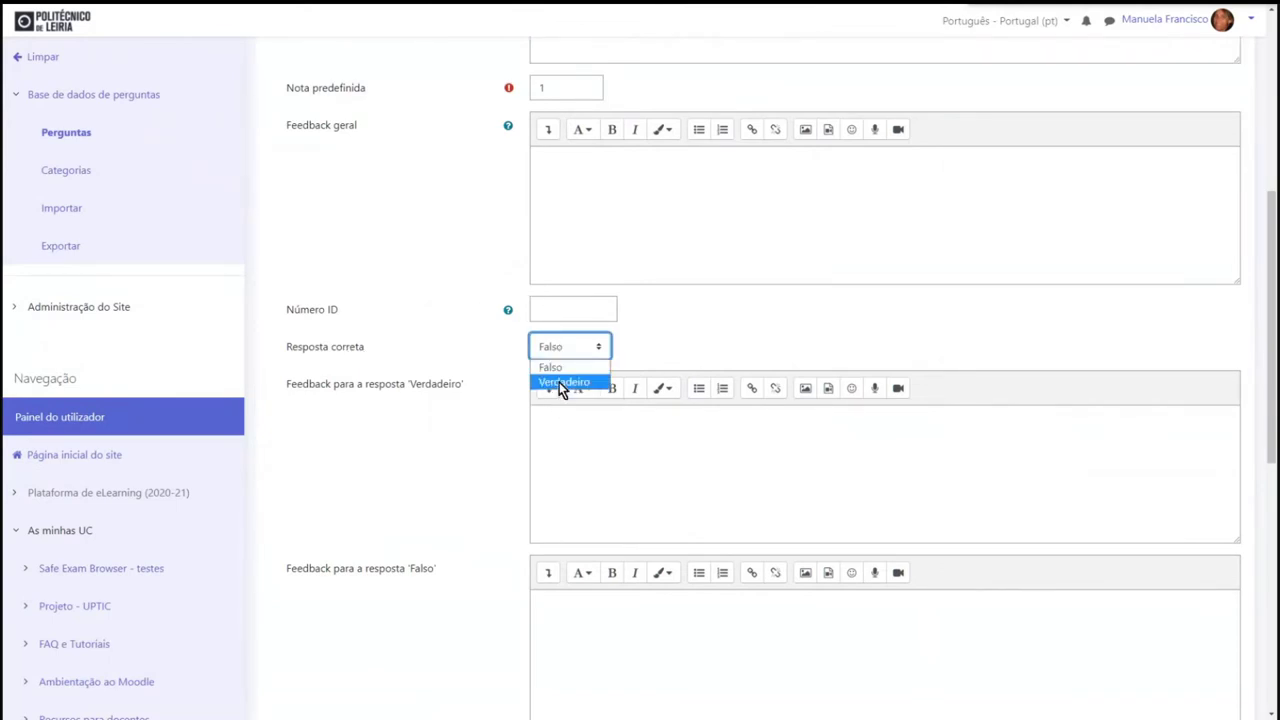
pyautogui.click(563, 383)
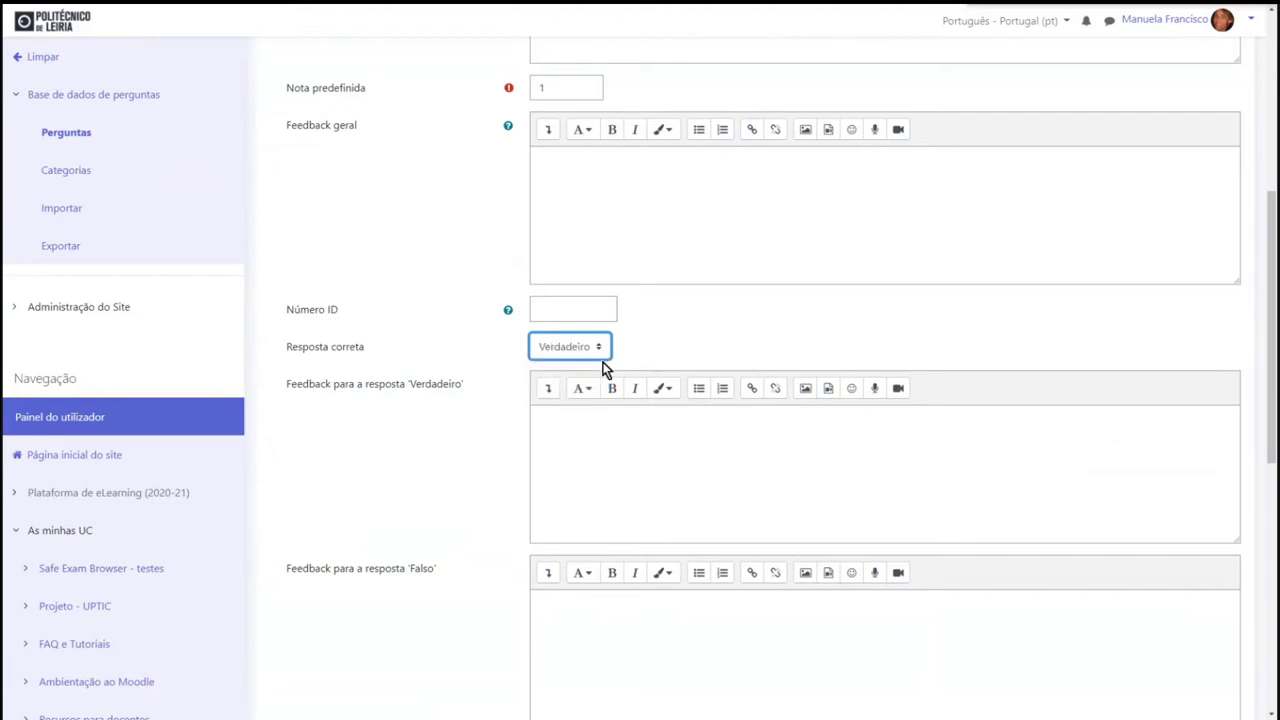
pyautogui.scroll(-3, 571, 466)
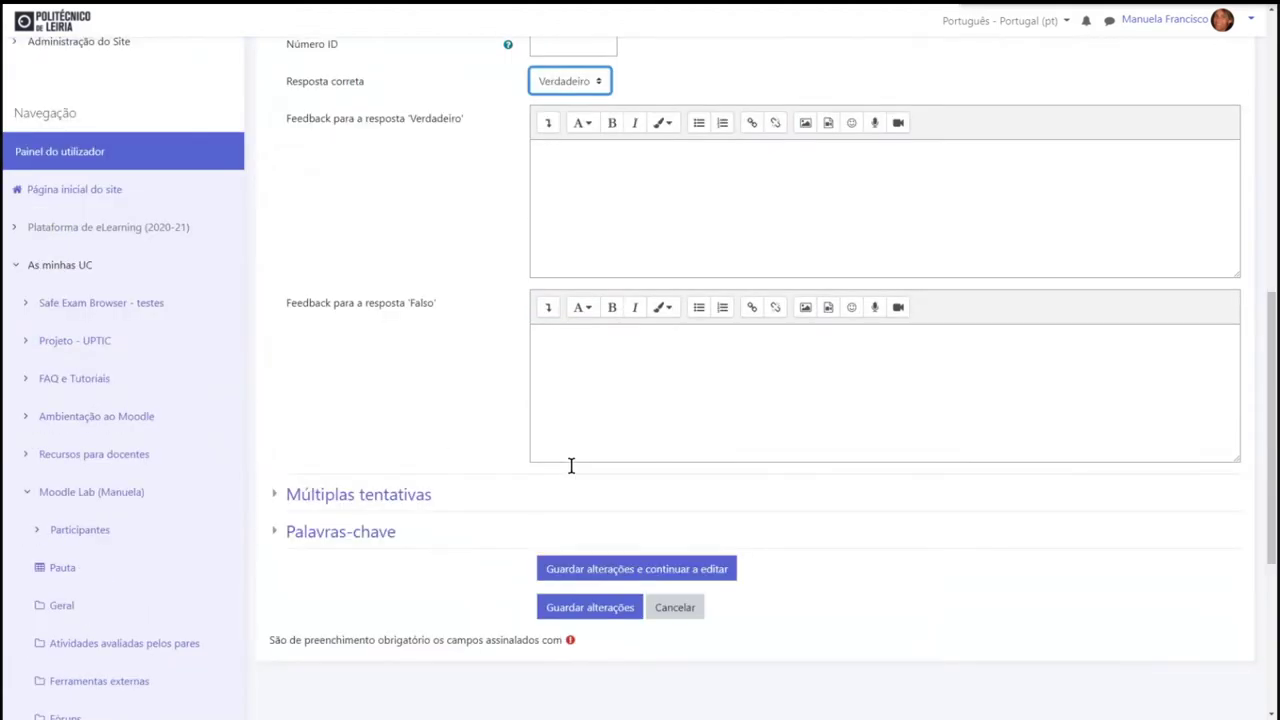
pyautogui.click(602, 610)
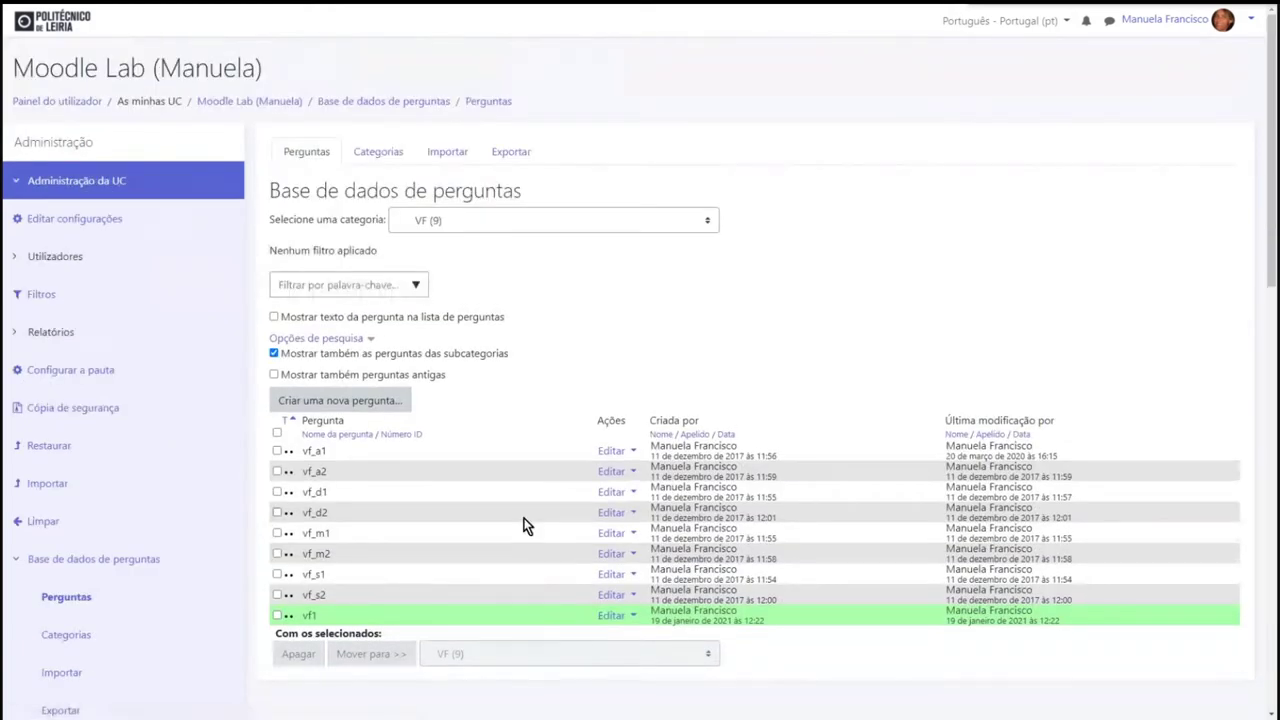
# Step: Look over the available question types and browse the question list of the top-level category Nível de topo de Ead_2020_2021_005
pyautogui.click(372, 405)
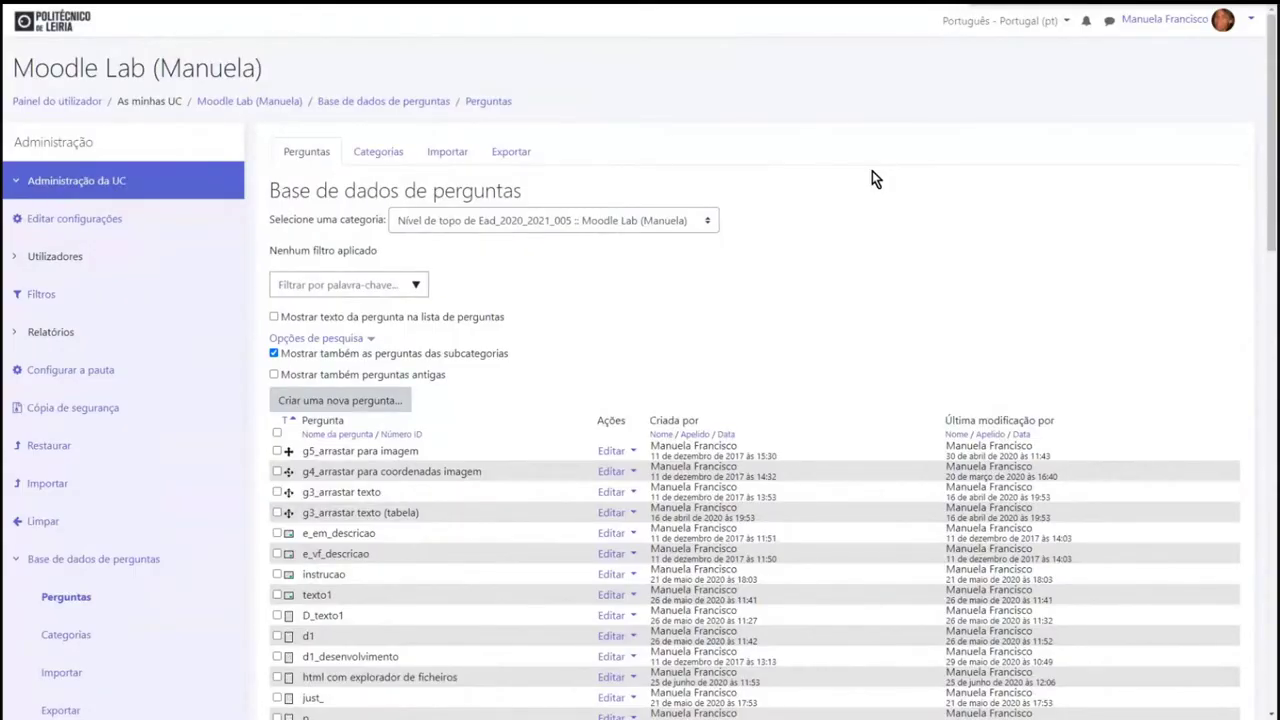
pyautogui.click(383, 406)
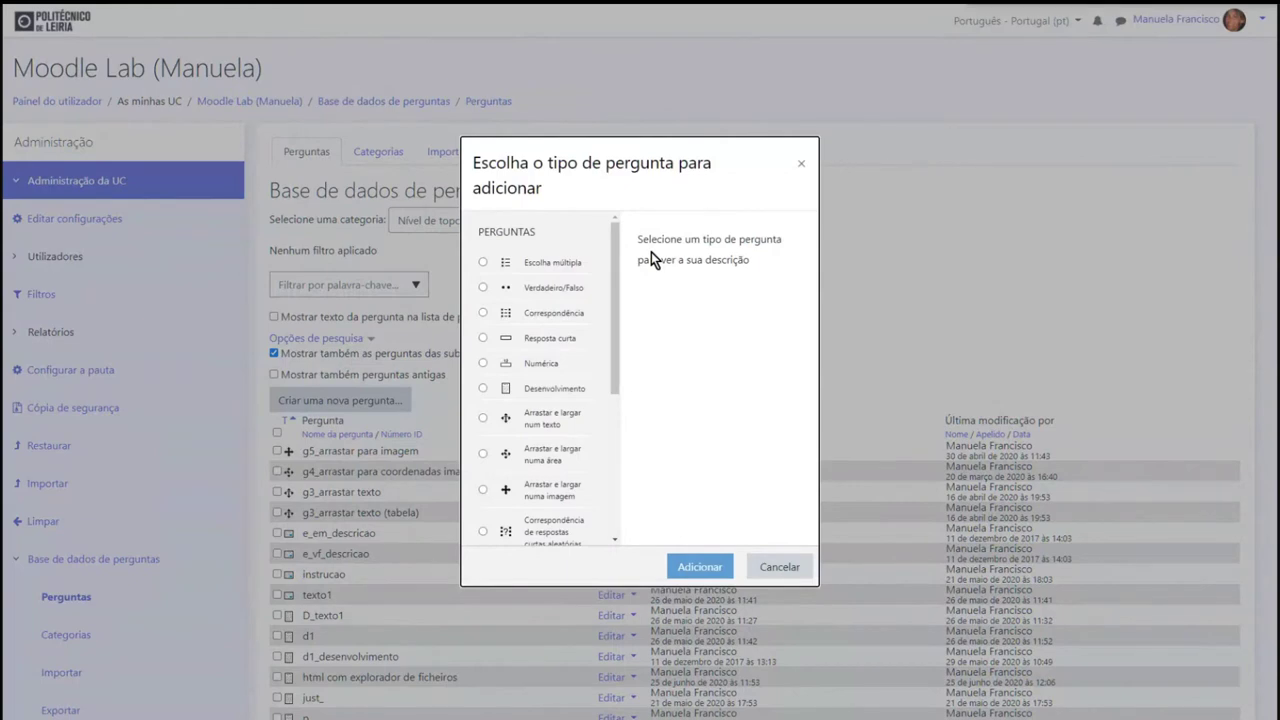
pyautogui.press('Escape')
pyautogui.scroll(-2, 569, 329)
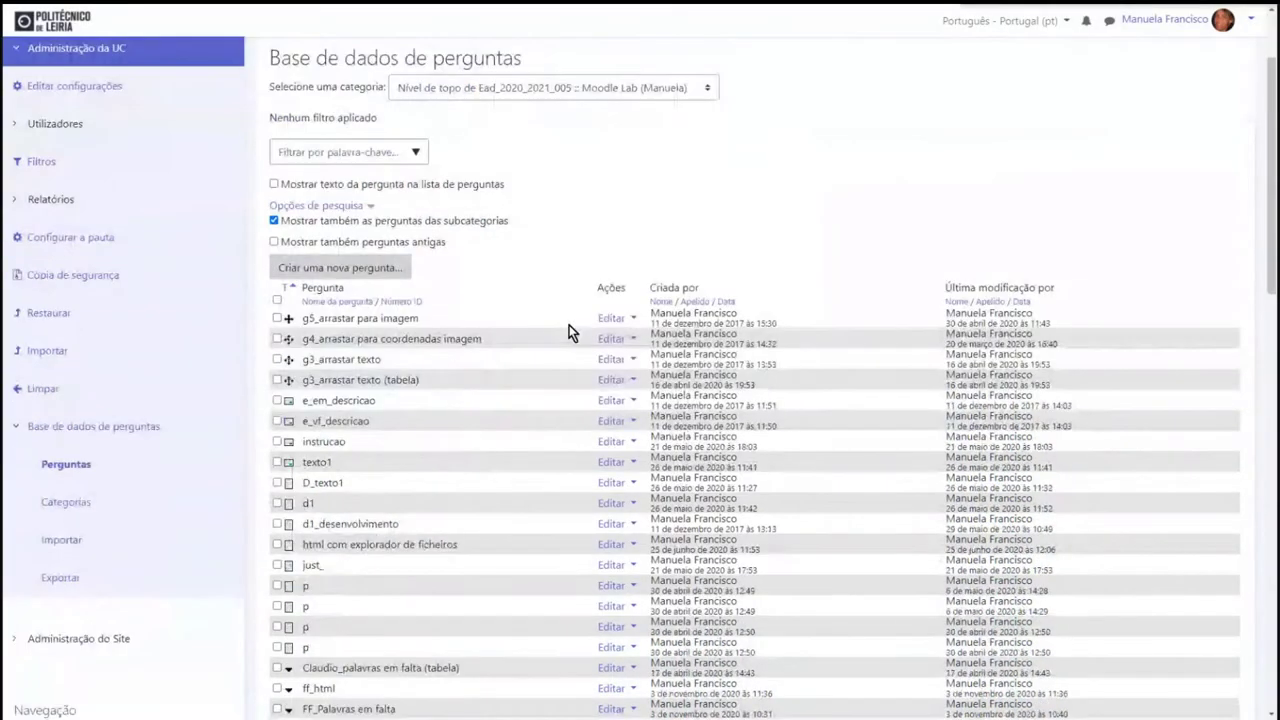
pyautogui.scroll(-2, 569, 331)
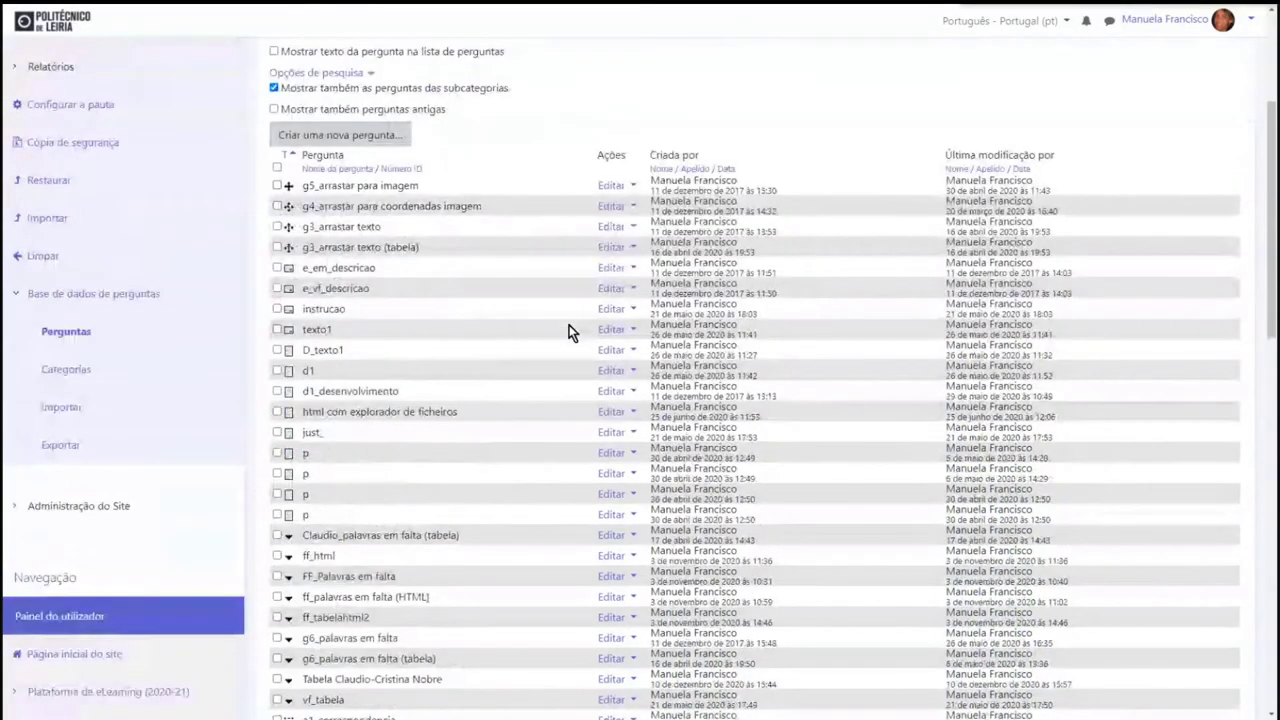
# Step: Open the matching question a1_correspondencia from the question list for editing
pyautogui.scroll(-2, 569, 325)
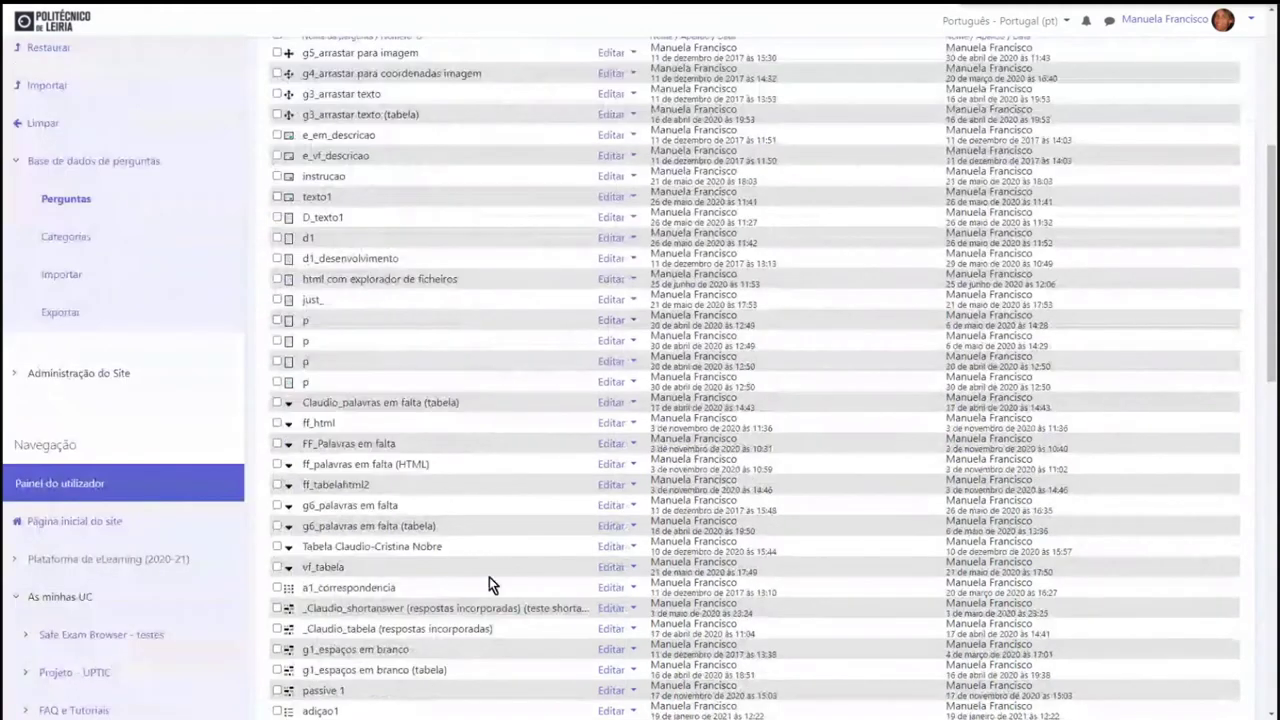
pyautogui.click(612, 607)
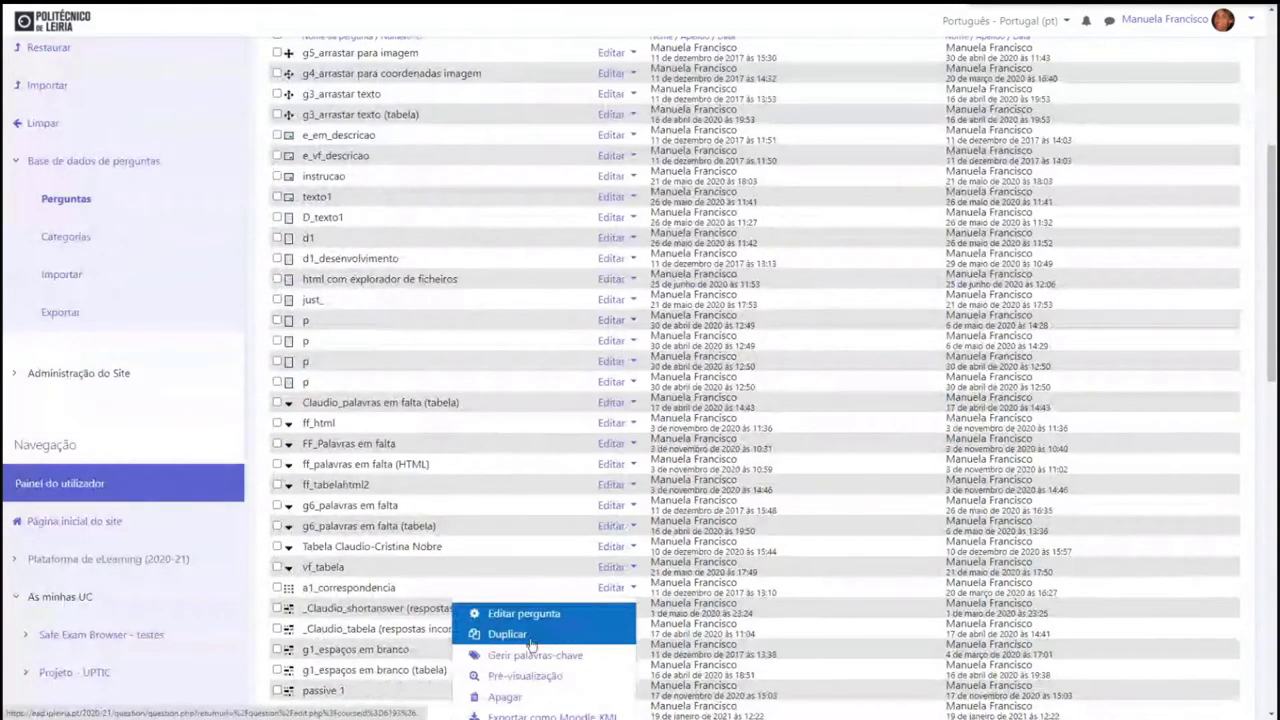
pyautogui.scroll(-2, 525, 655)
pyautogui.click(514, 481)
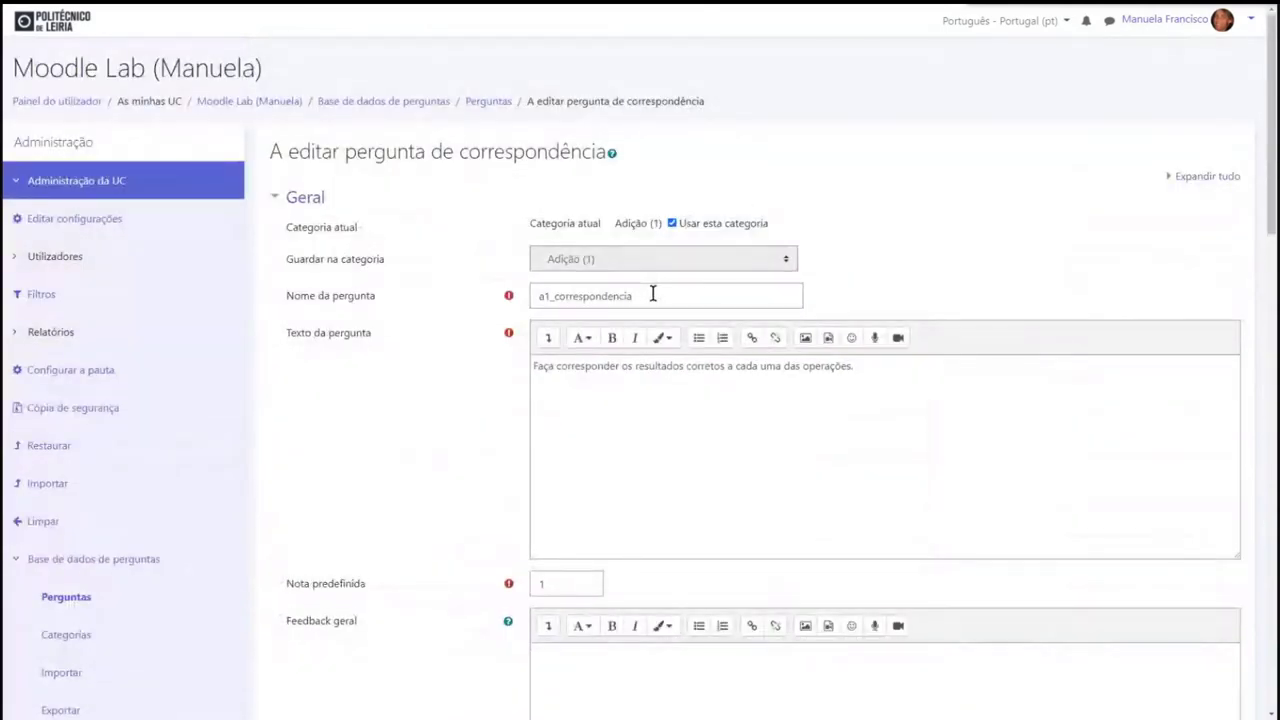
# Step: Examine the matching question's name, default grade, shuffle option and existing question-answer pairs
pyautogui.moveTo(652, 293); pyautogui.dragTo(530, 303)
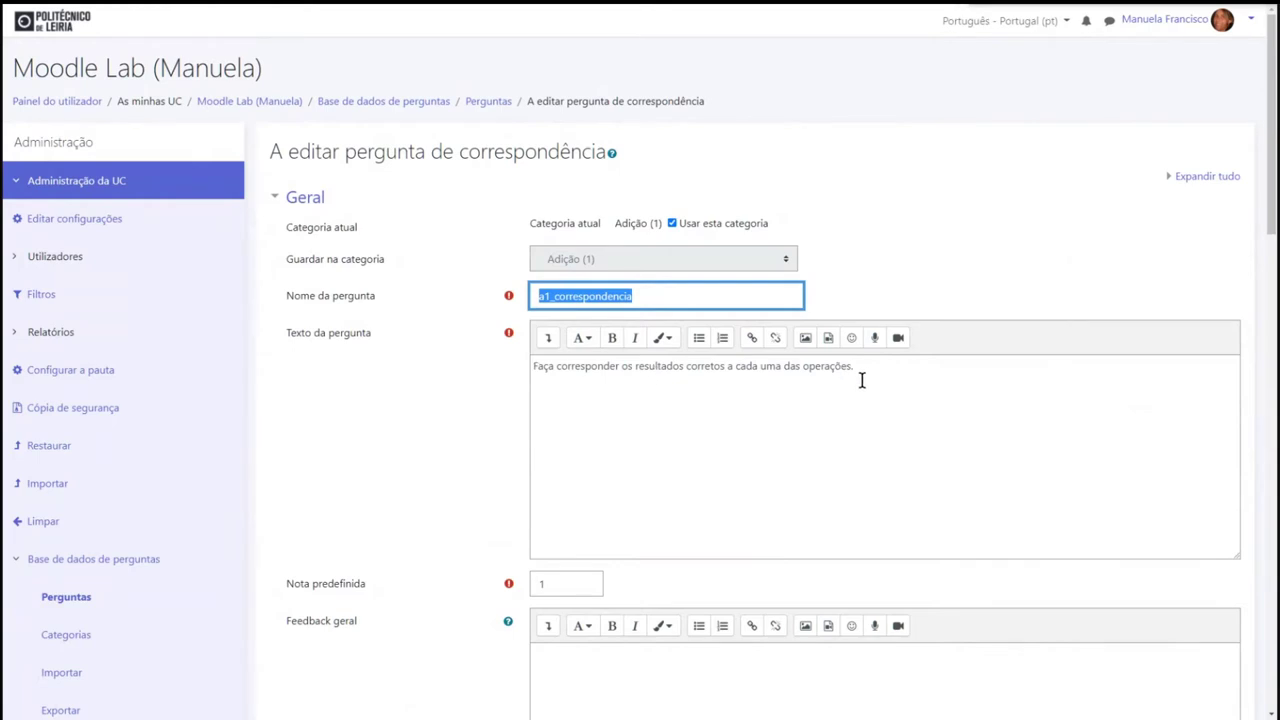
pyautogui.scroll(-3, 861, 381)
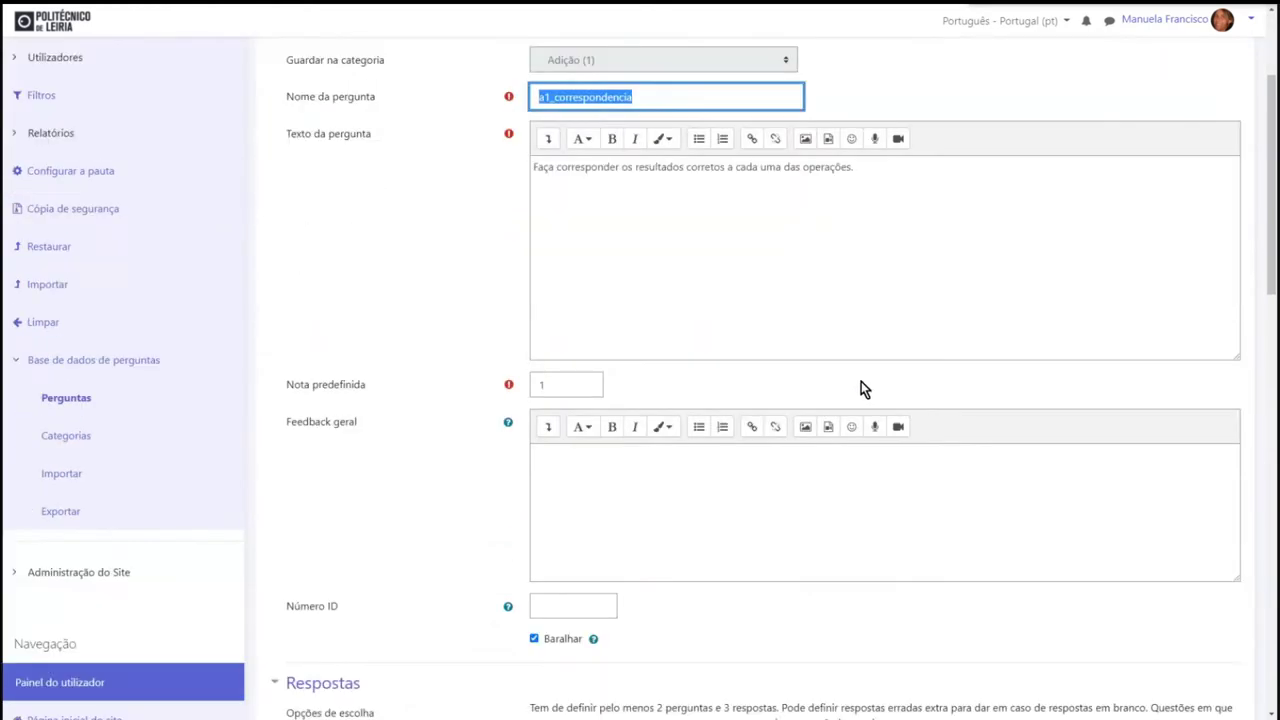
pyautogui.scroll(-2, 828, 401)
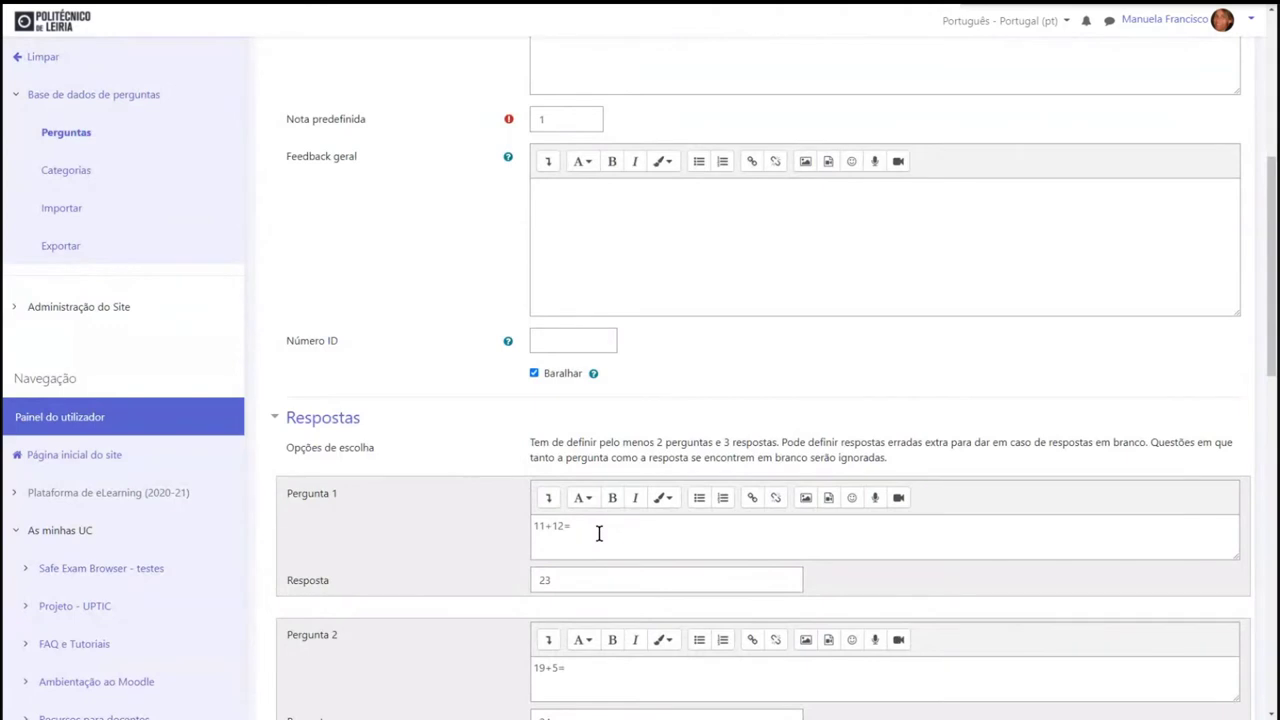
pyautogui.scroll(-1, 599, 533)
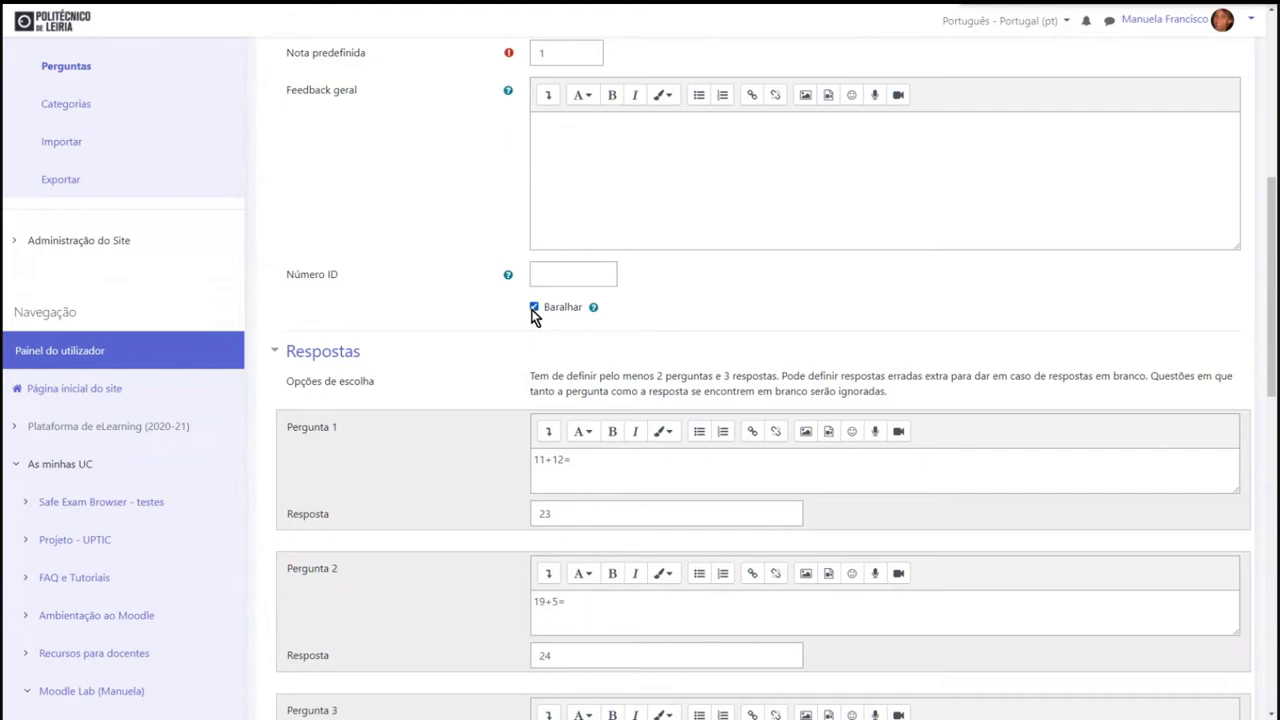
pyautogui.scroll(3, 525, 312)
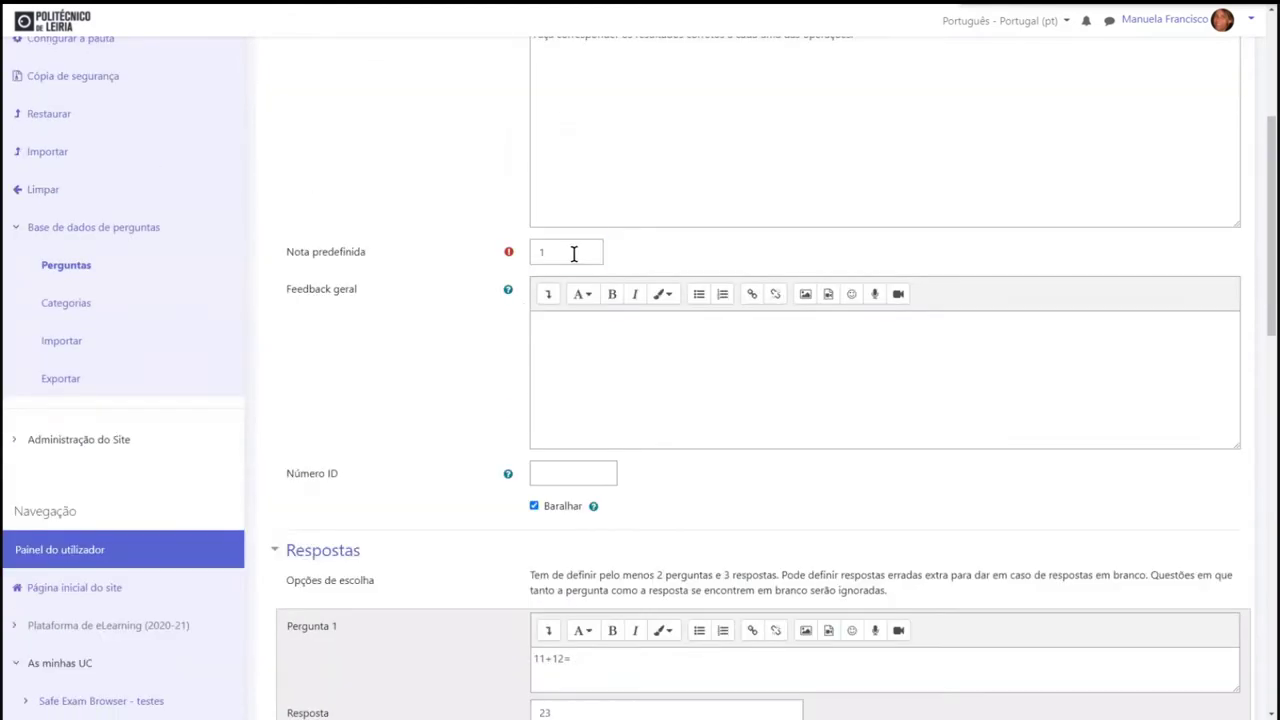
pyautogui.moveTo(574, 251); pyautogui.dragTo(532, 253)
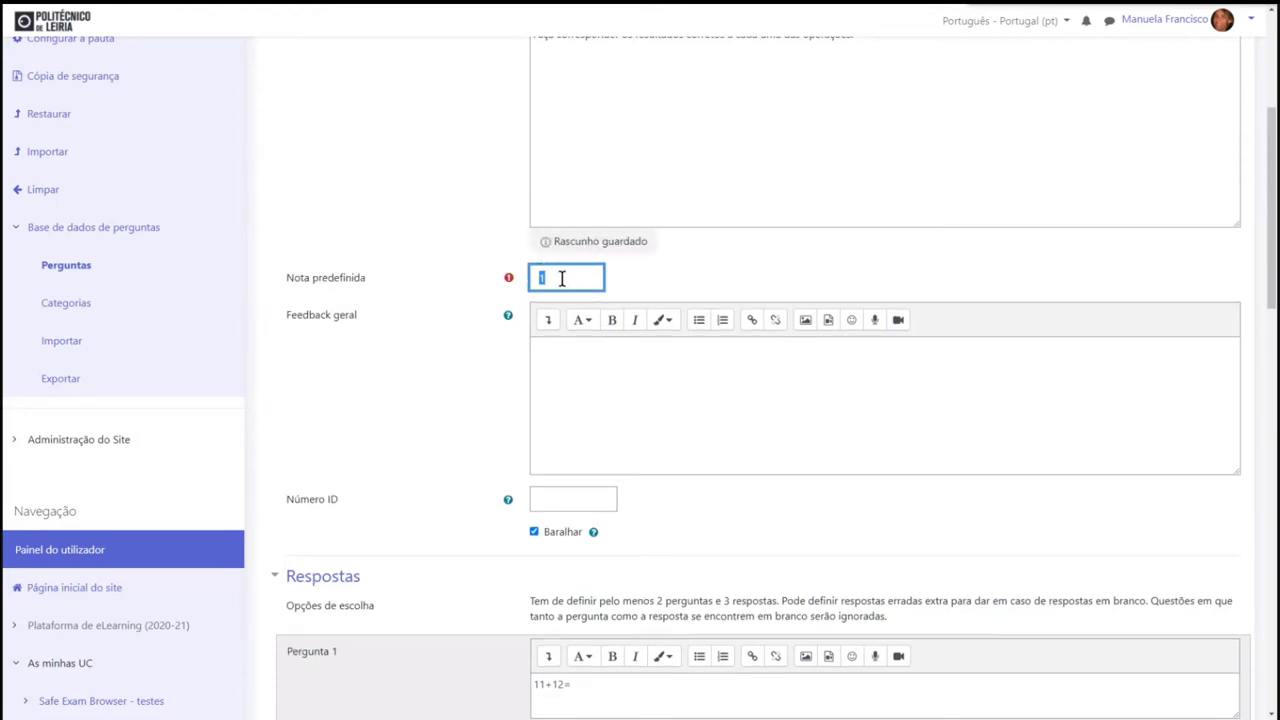
pyautogui.scroll(-1, 467, 446)
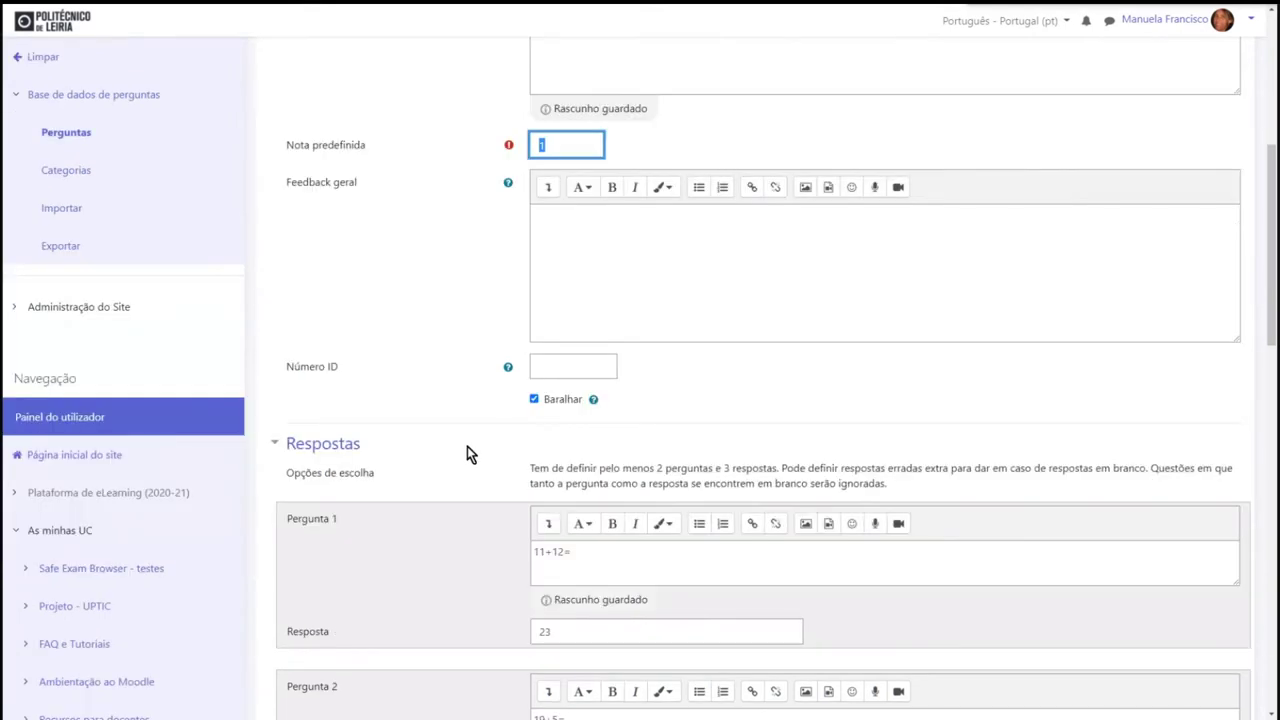
pyautogui.scroll(-6, 467, 453)
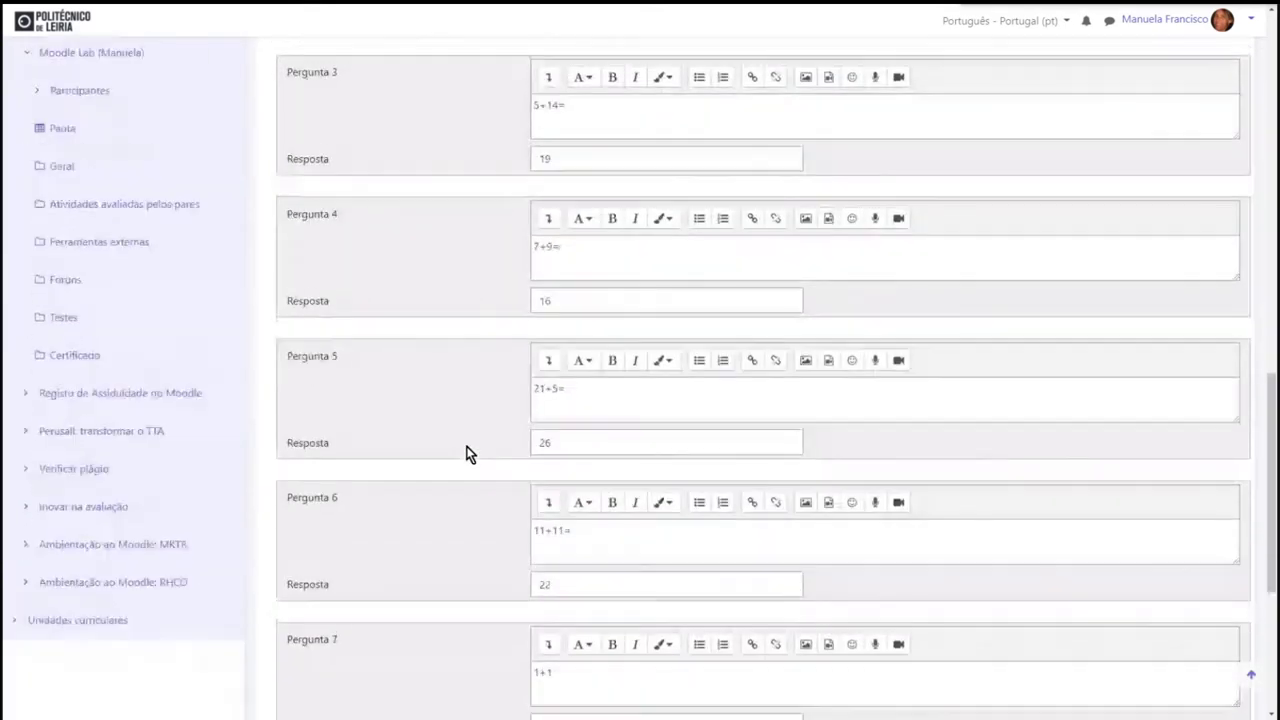
pyautogui.scroll(-1, 467, 453)
pyautogui.scroll(-1, 467, 453)
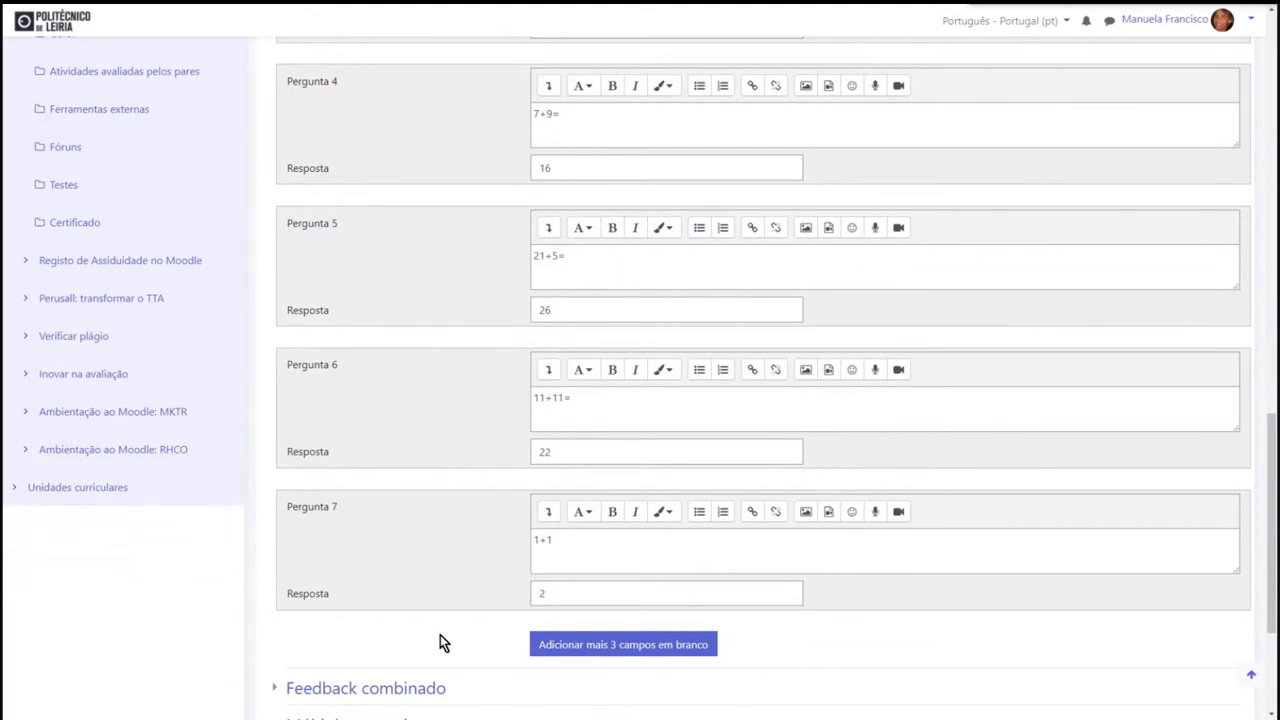
pyautogui.scroll(-2, 442, 634)
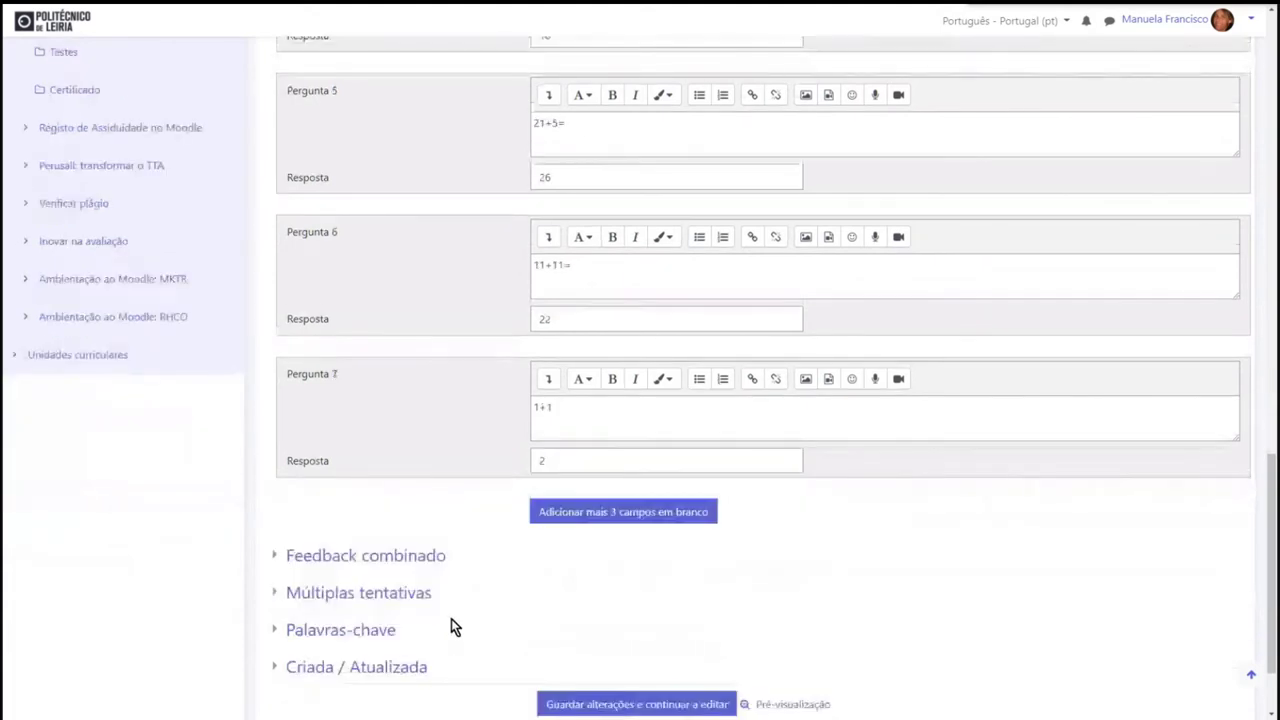
# Step: Add three more blank question-answer fields to the matching question
pyautogui.click(627, 521)
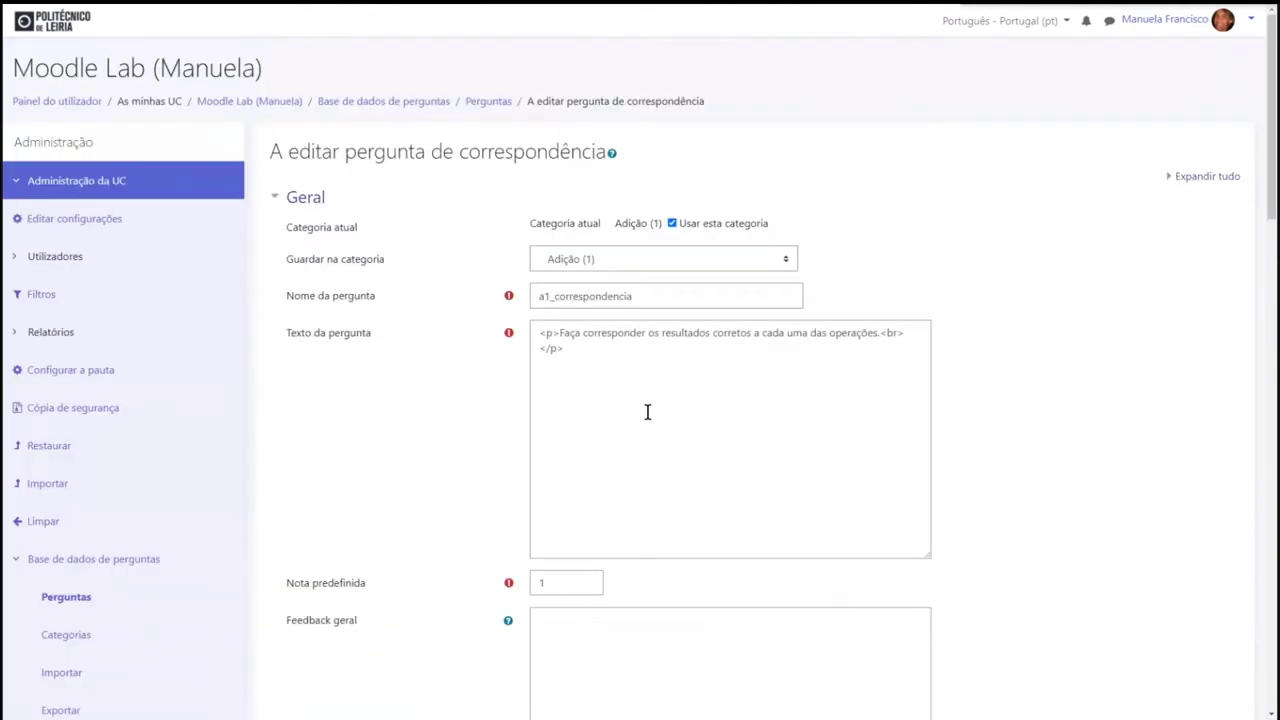
pyautogui.scroll(-3, 648, 444)
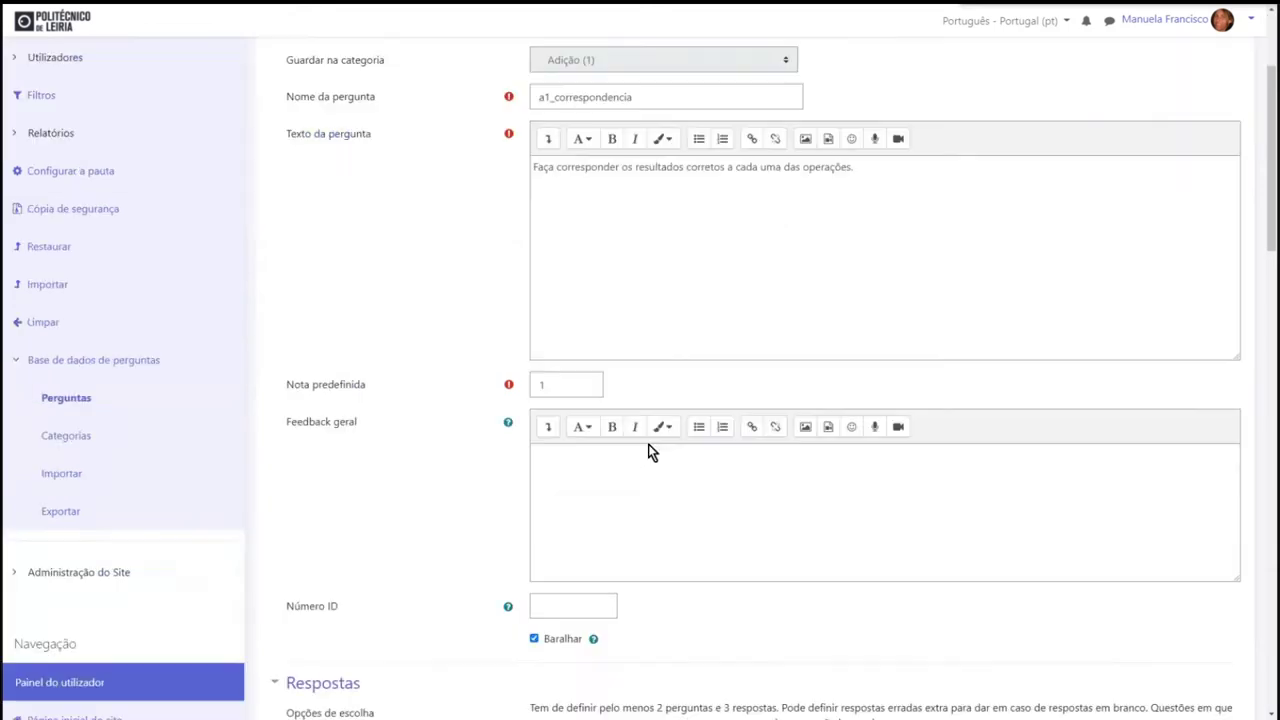
pyautogui.scroll(-12, 648, 444)
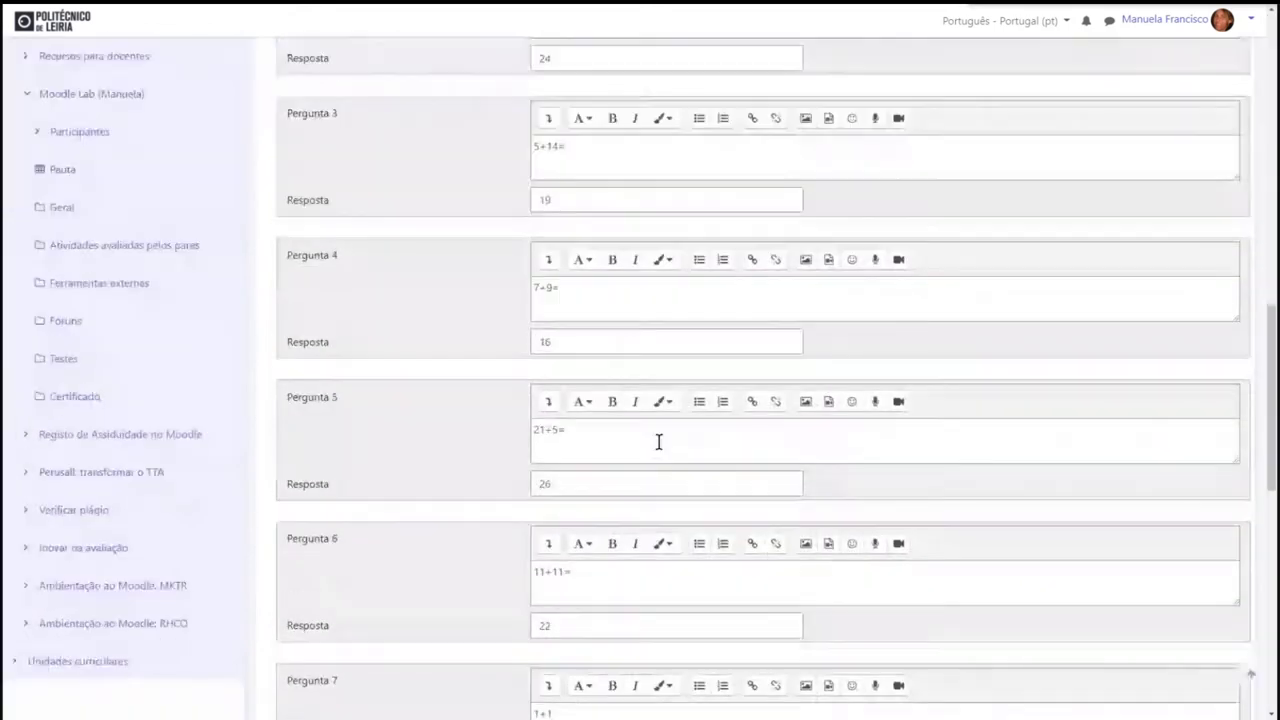
pyautogui.scroll(-1, 659, 441)
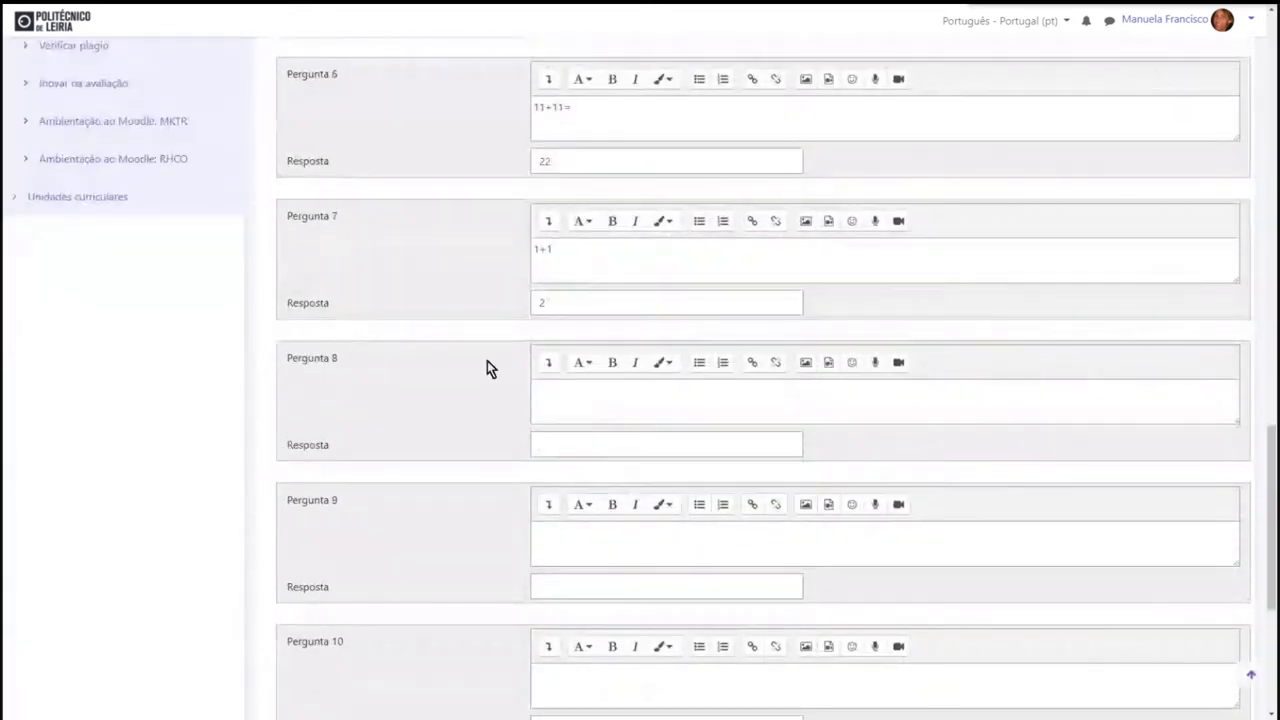
# Step: Enter 5+7 as Pergunta 8 with the answer 12 and save the matching question
pyautogui.click(556, 397)
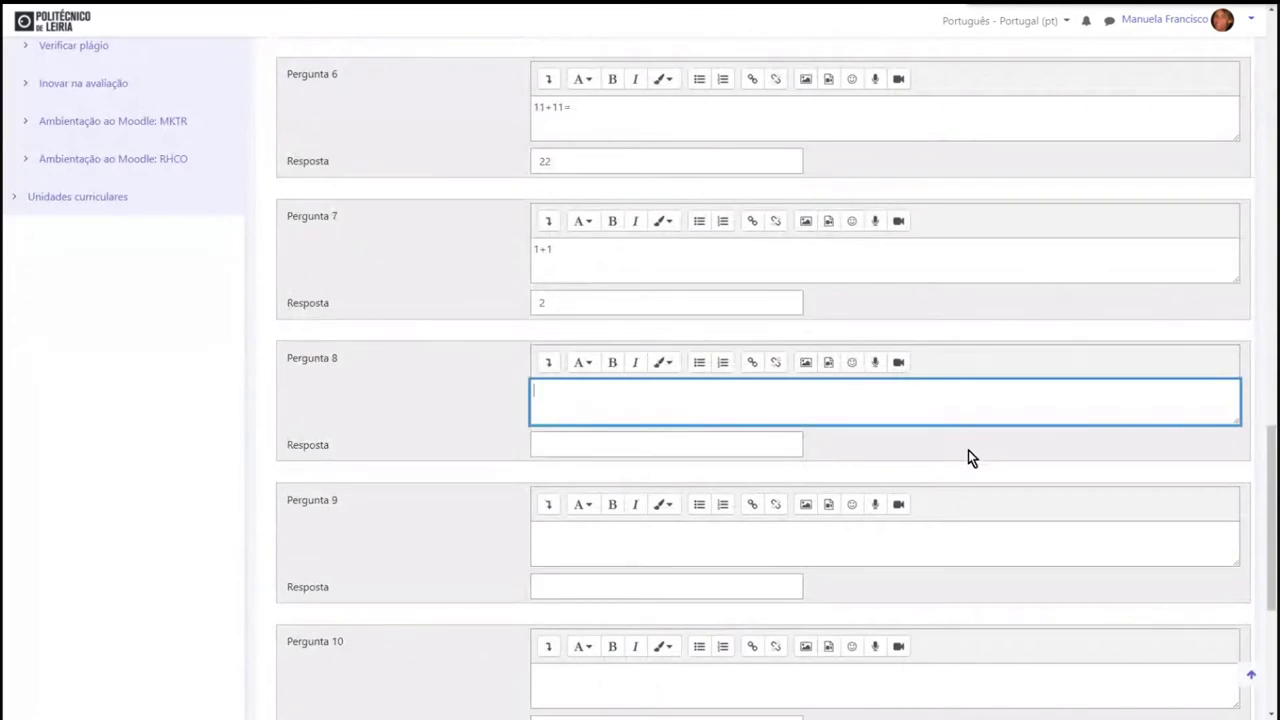
pyautogui.write('5+7')
pyautogui.click(634, 449)
pyautogui.write('12')
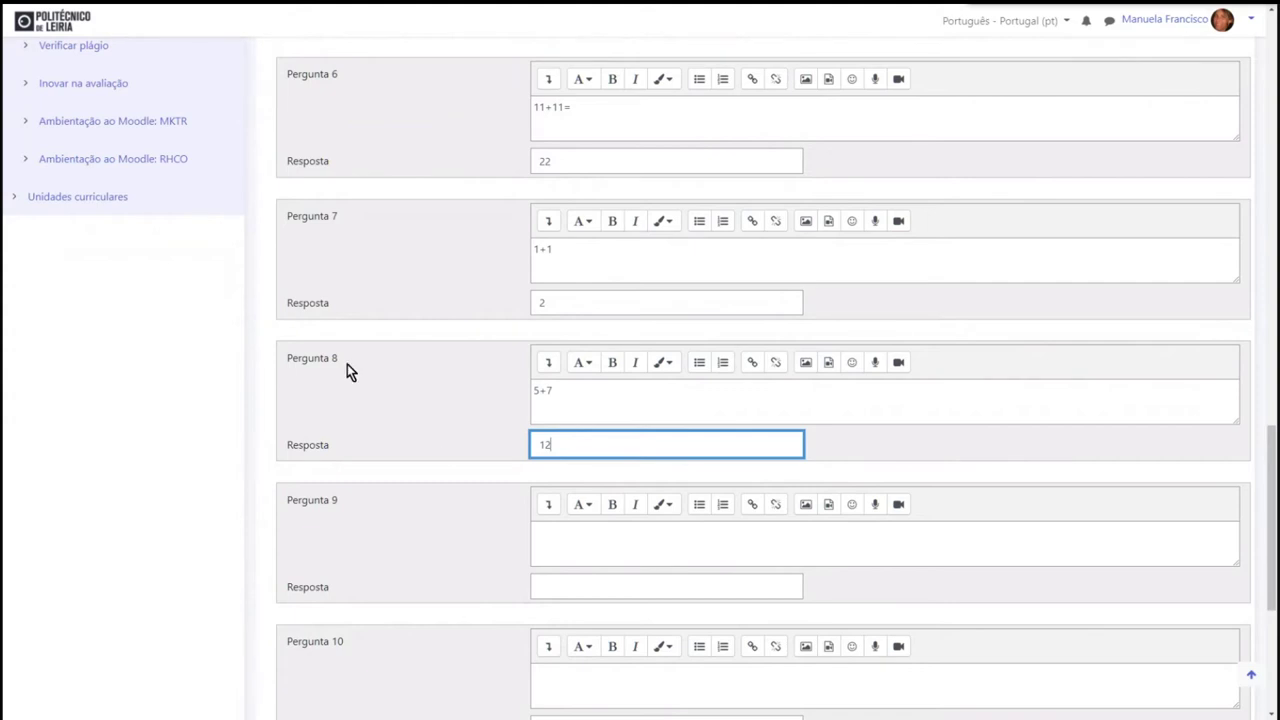
pyautogui.scroll(-2, 440, 643)
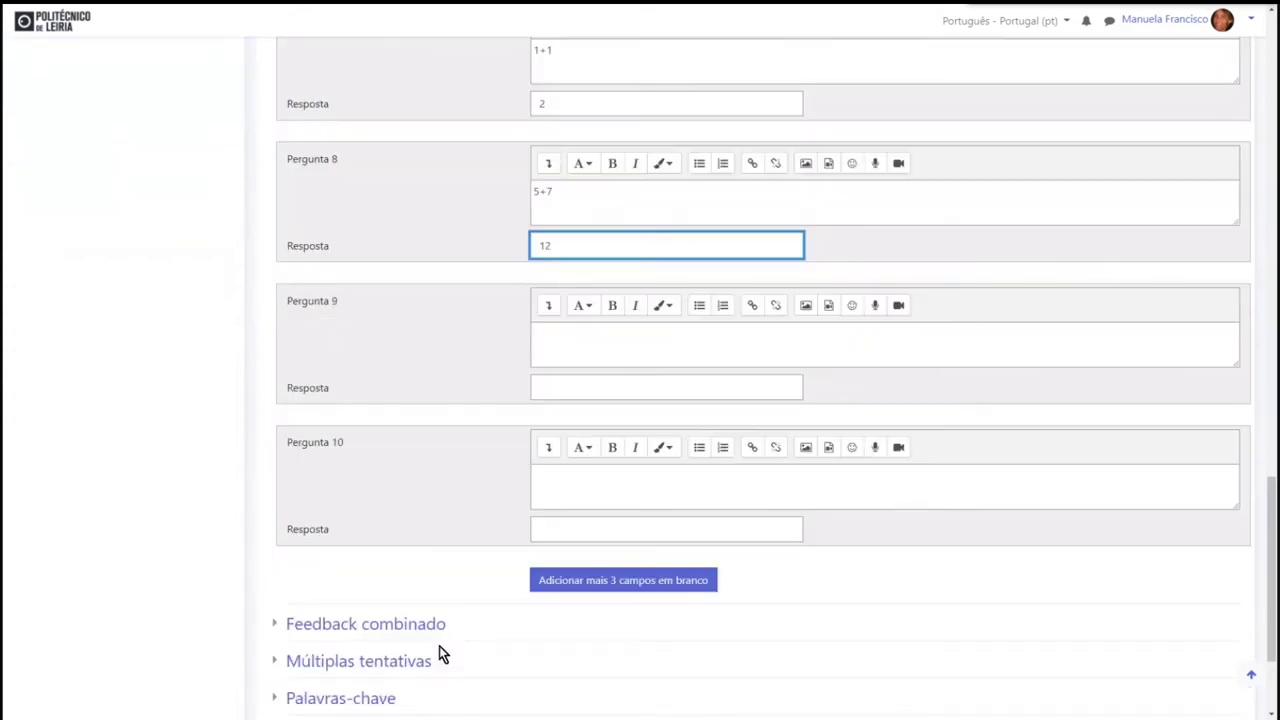
pyautogui.scroll(-2, 615, 610)
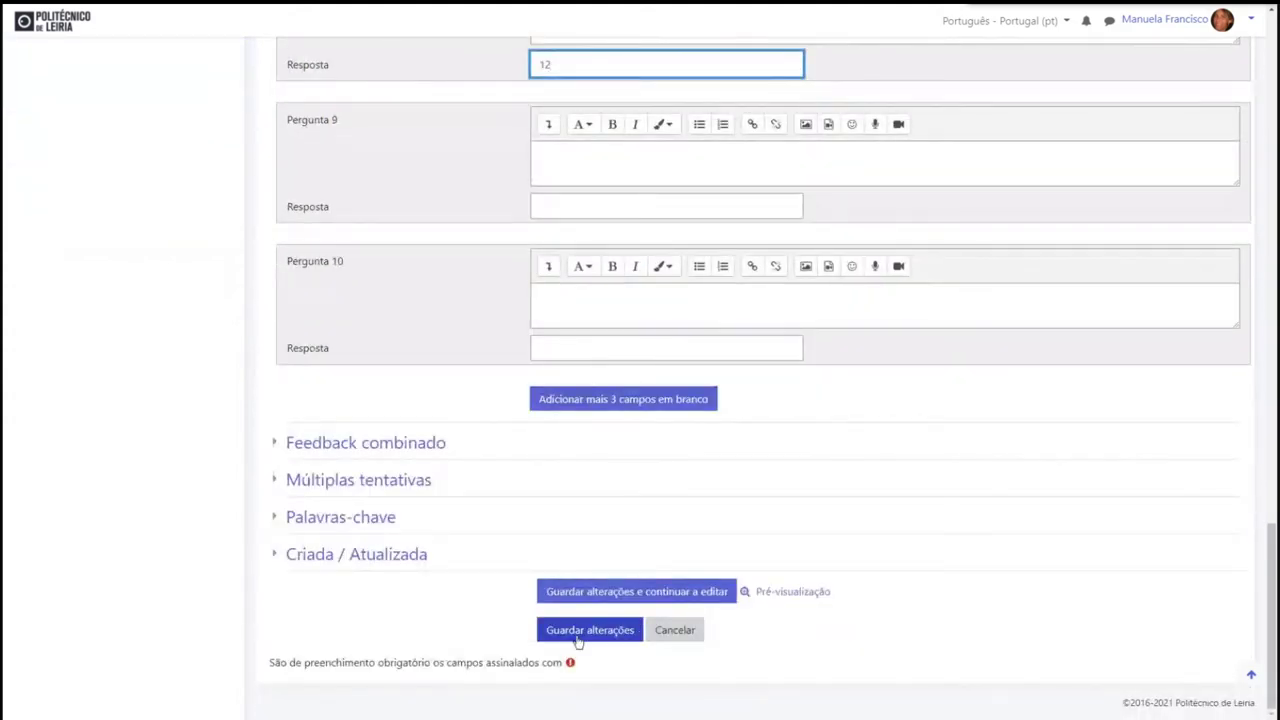
pyautogui.click(577, 636)
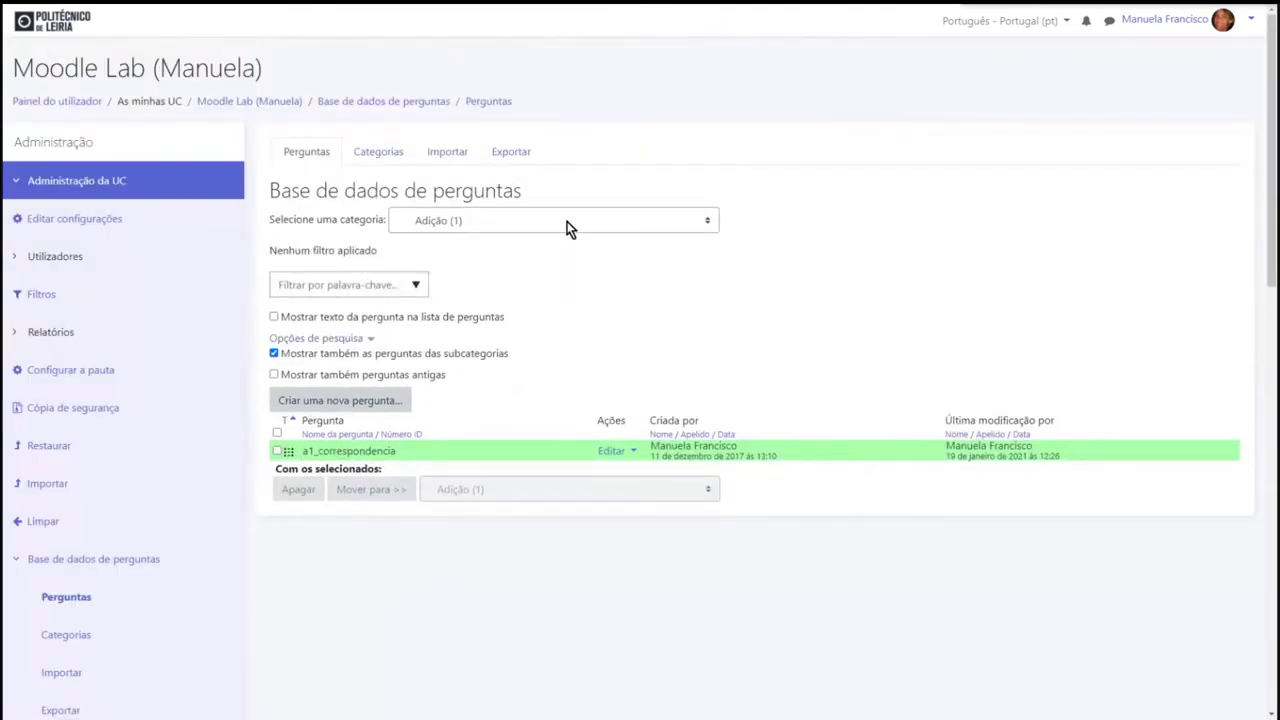
# Step: Open the short-answer question s1_resposta curta from the category Categoria predefinida de ead_2017_Pre_021 for editing
pyautogui.click(381, 405)
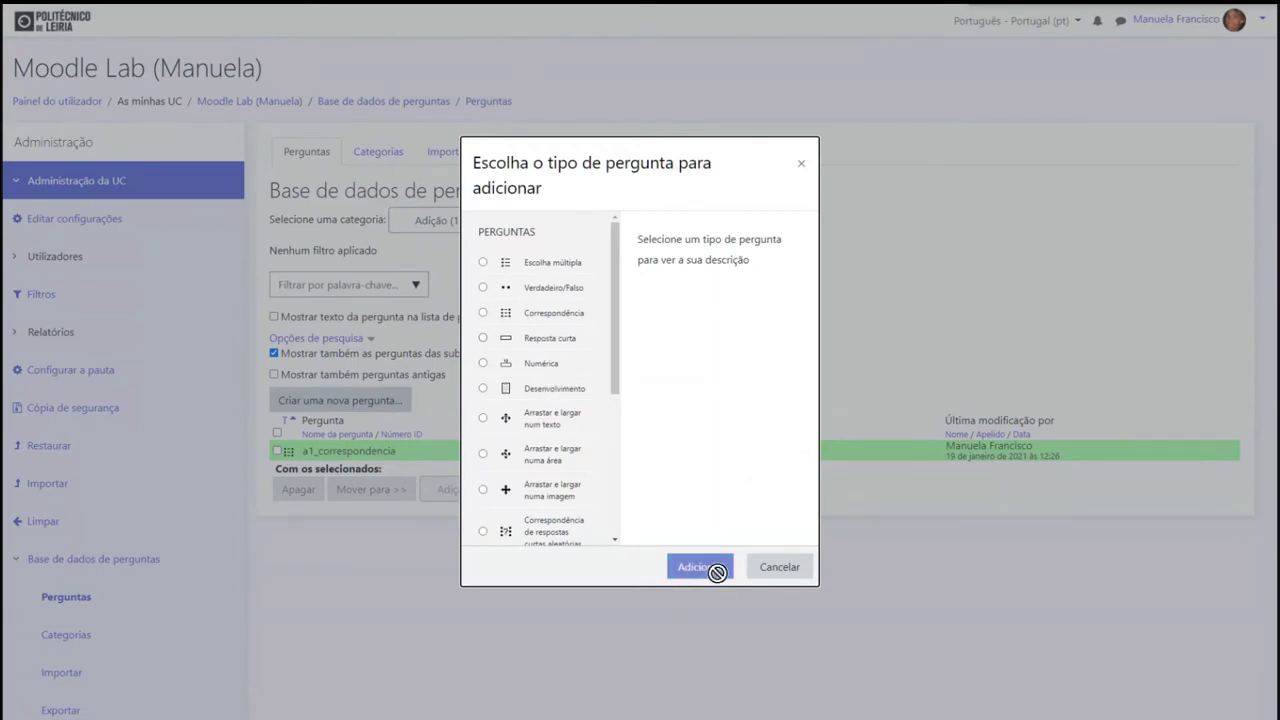
pyautogui.click(775, 567)
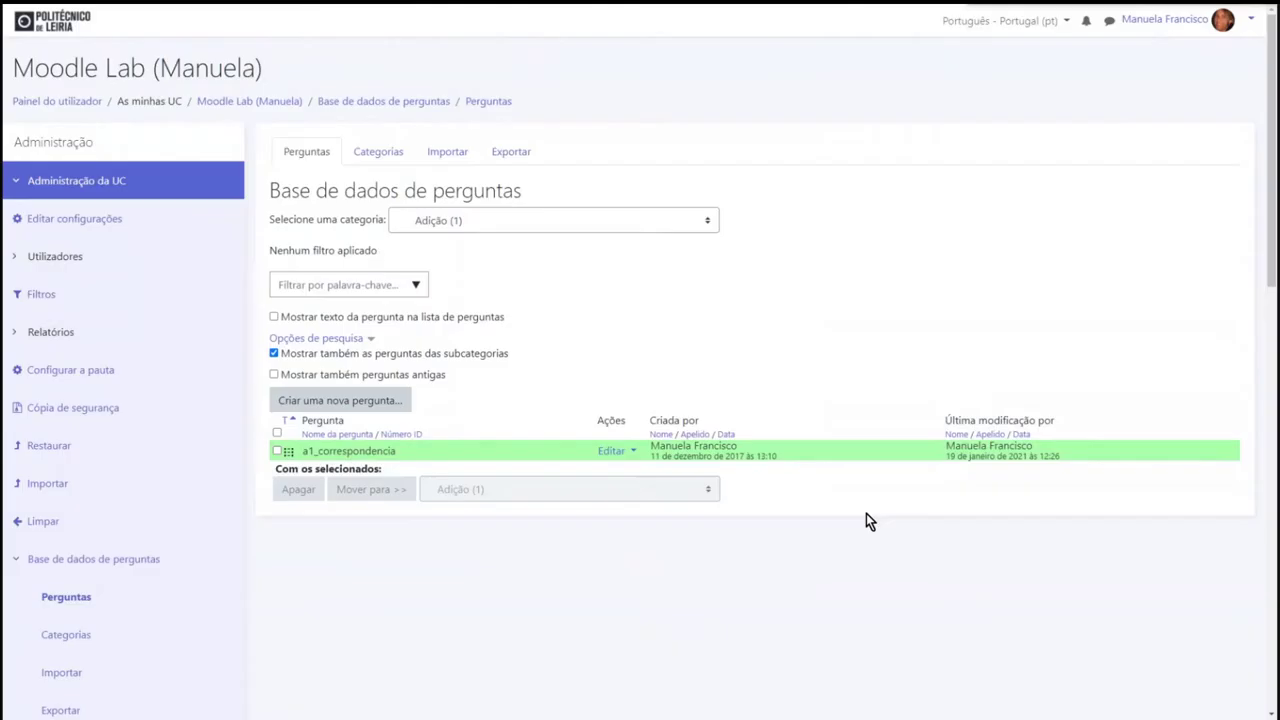
pyautogui.click(579, 220)
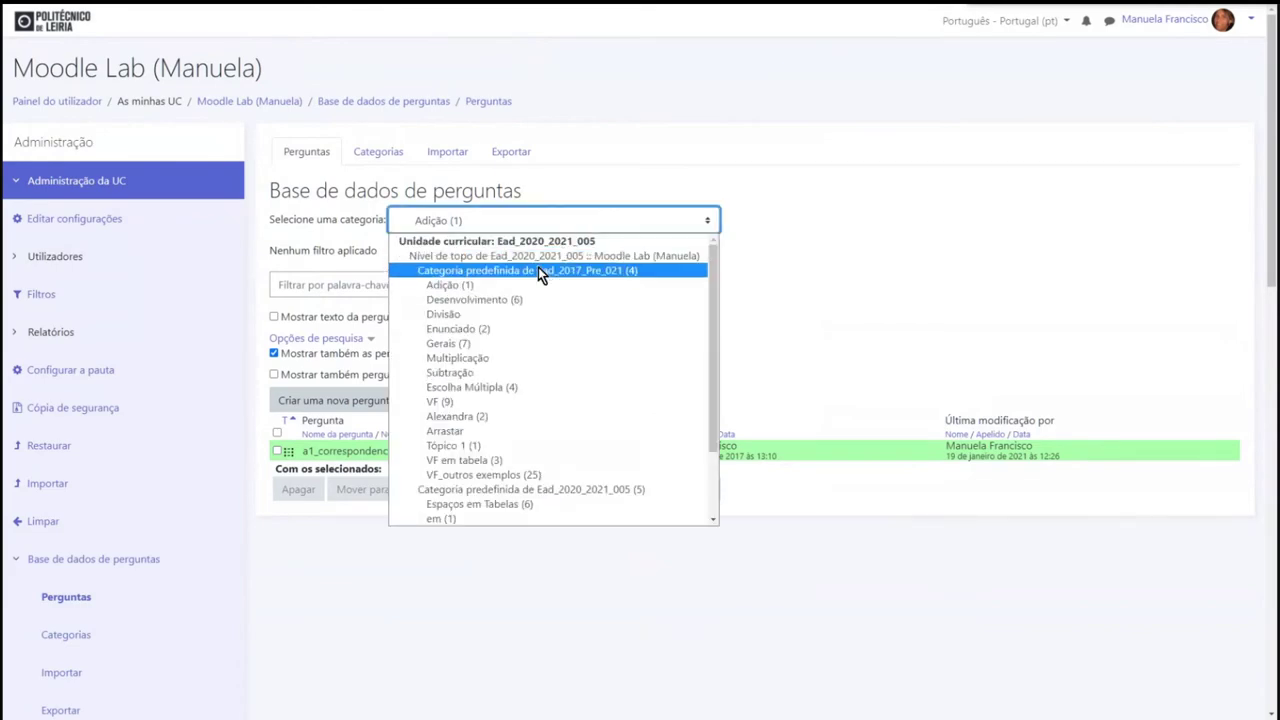
pyautogui.click(538, 270)
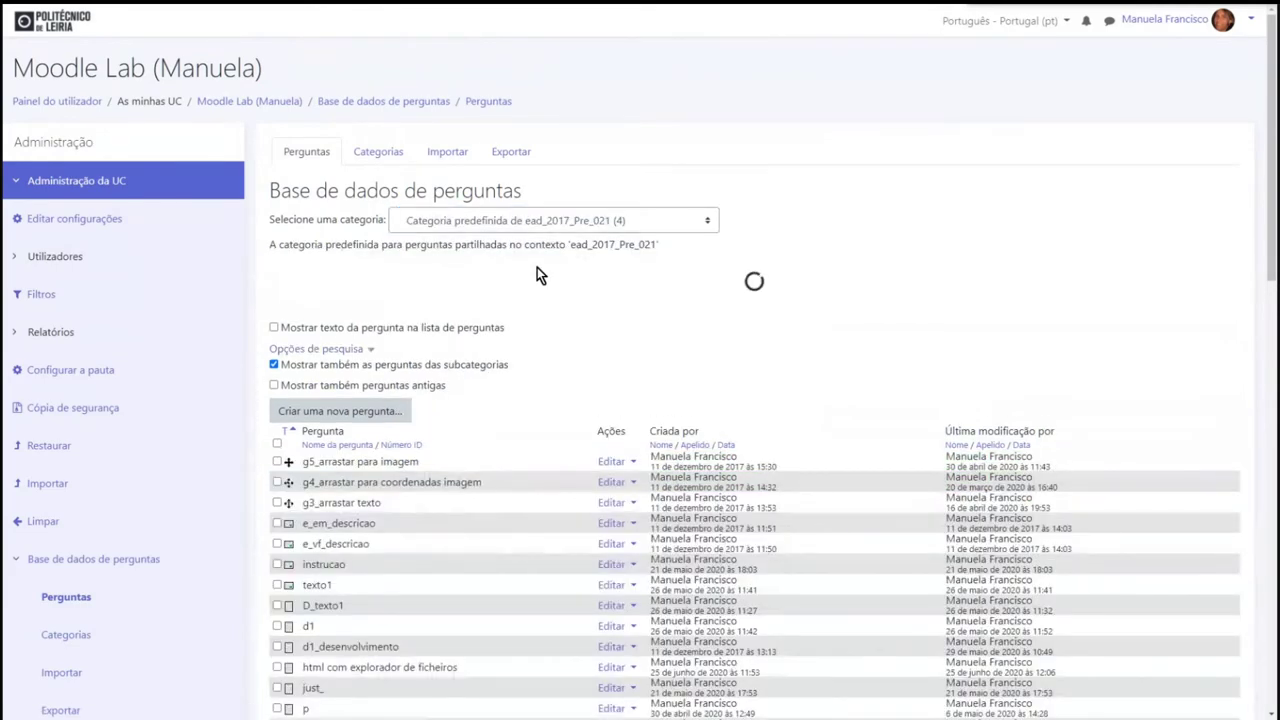
pyautogui.scroll(-3, 537, 270)
pyautogui.scroll(-3, 537, 276)
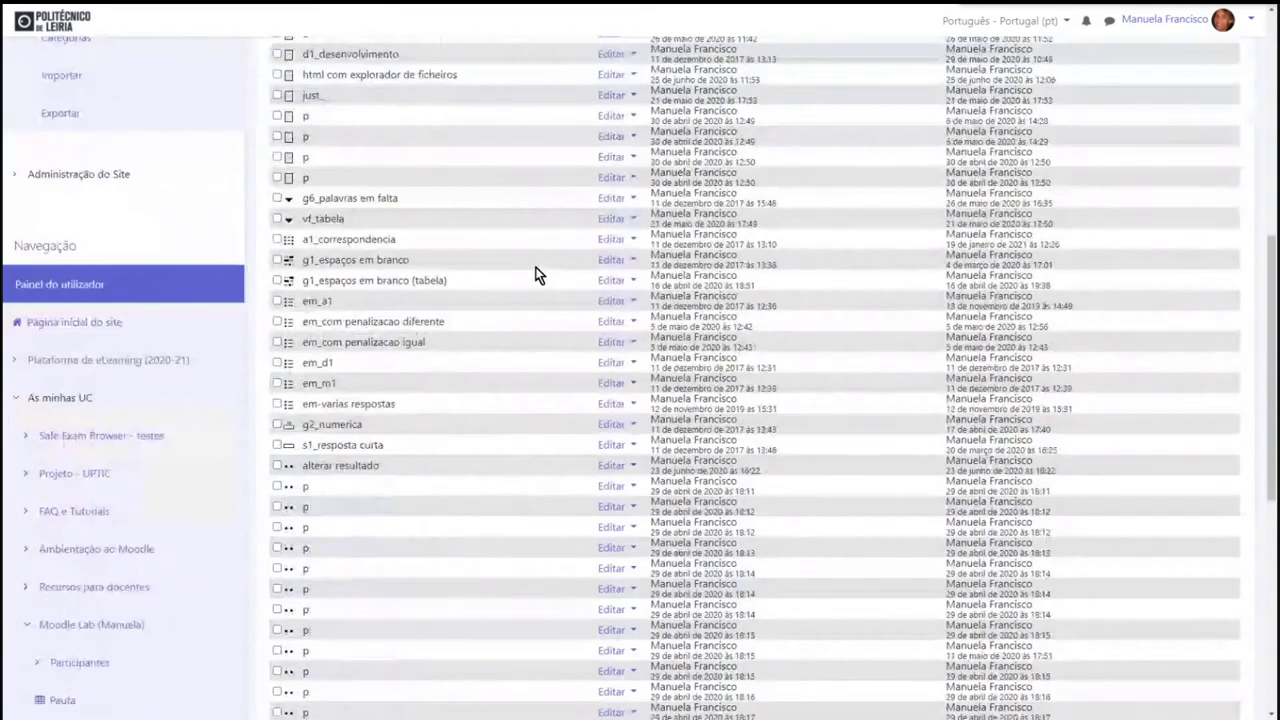
pyautogui.click(607, 446)
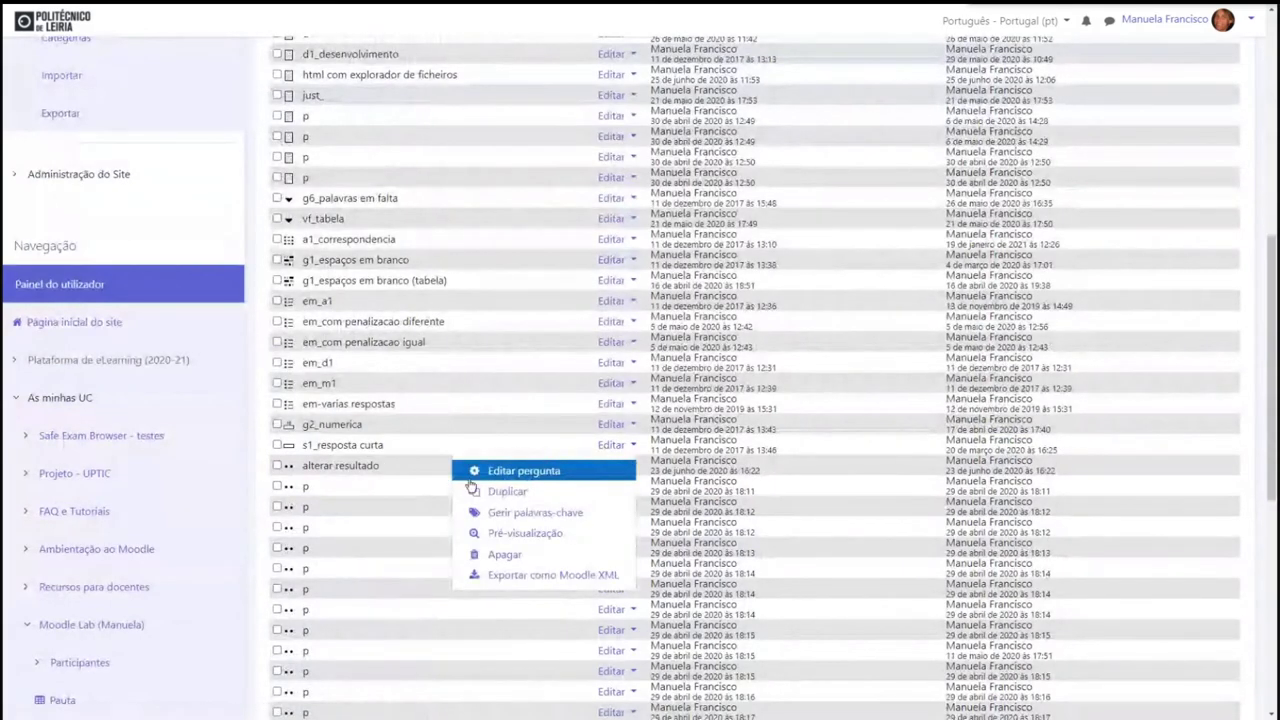
pyautogui.click(503, 474)
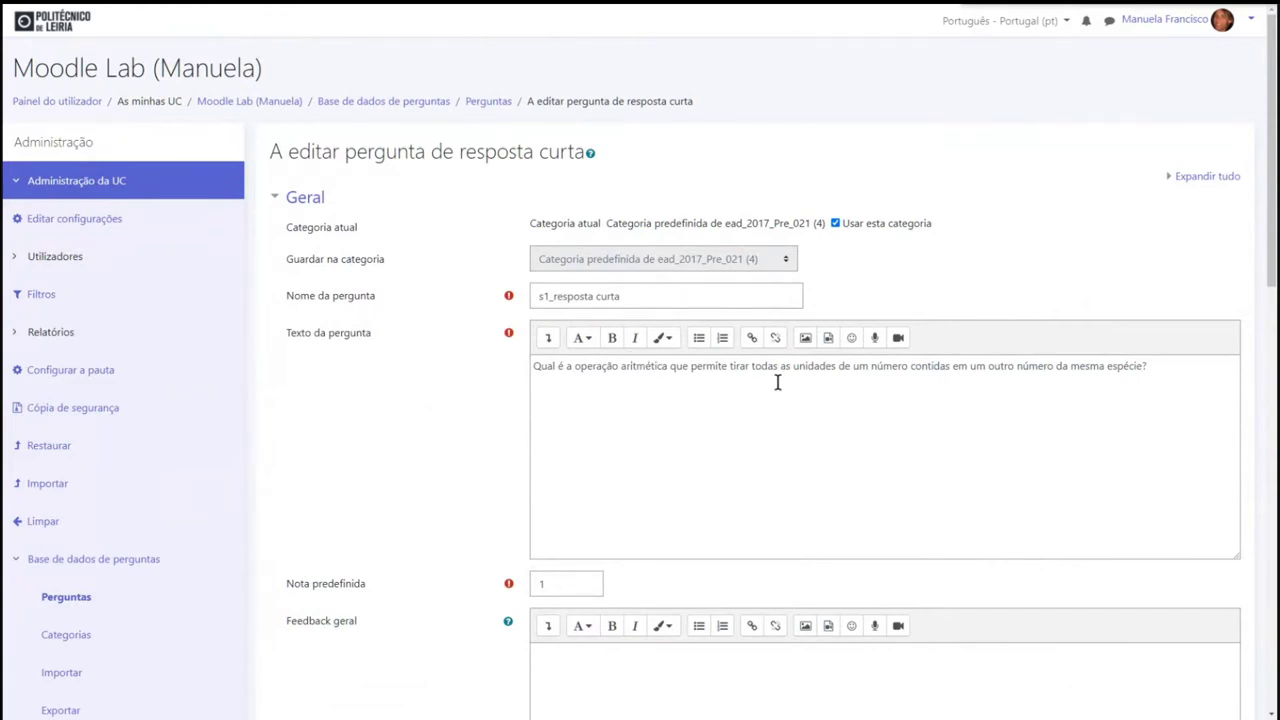
# Step: Add three more blank answer options to the short-answer question and look over the answer fields
pyautogui.scroll(-2, 777, 382)
pyautogui.scroll(-7, 777, 382)
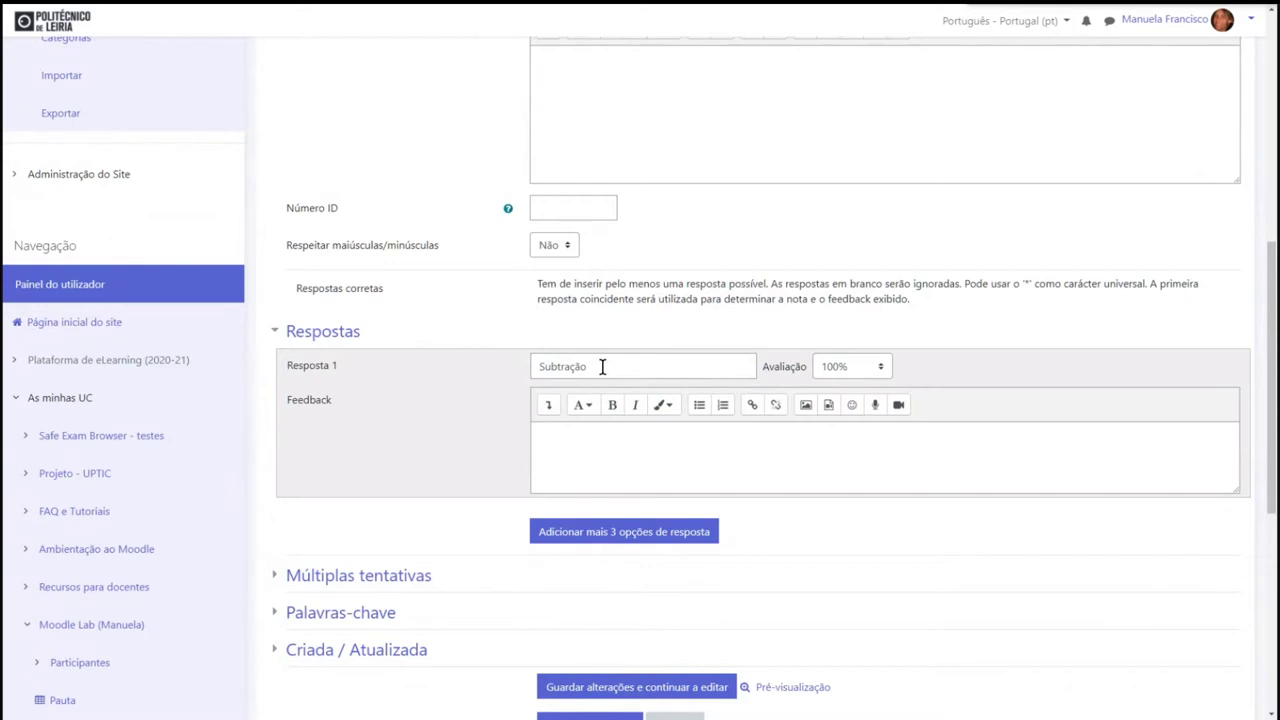
pyautogui.click(624, 536)
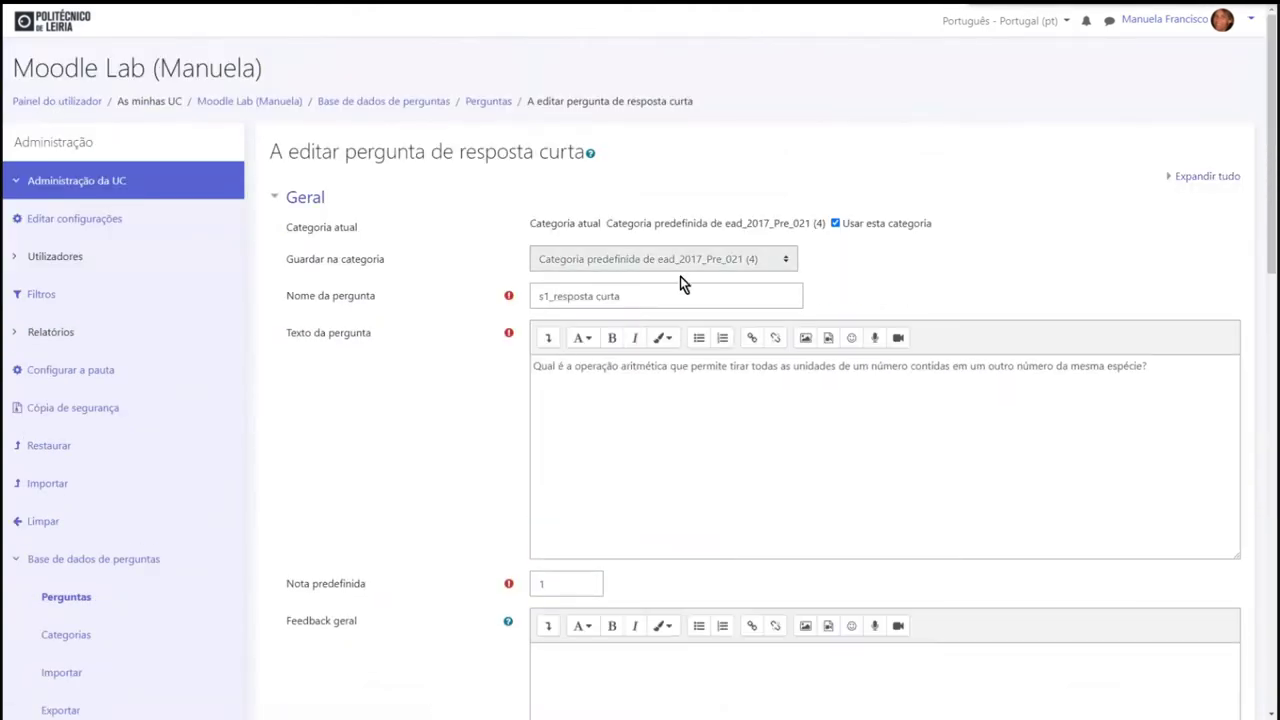
pyautogui.scroll(-2, 643, 459)
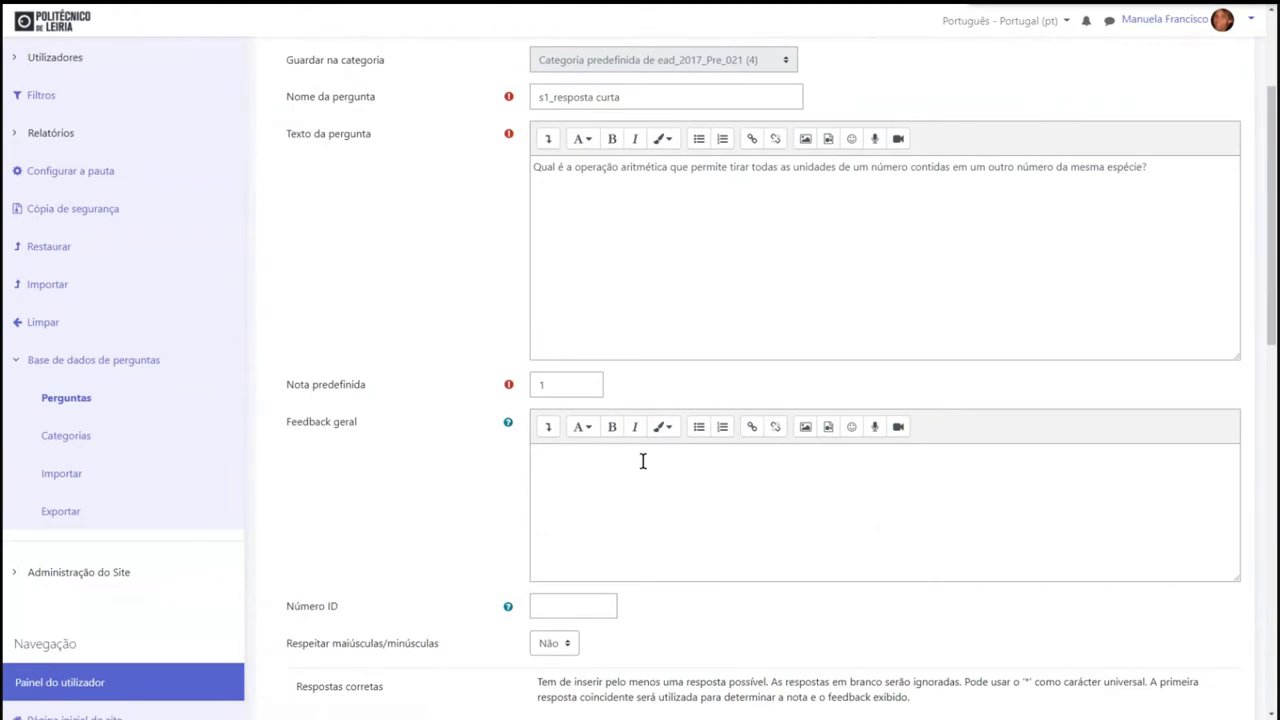
pyautogui.scroll(-6, 648, 460)
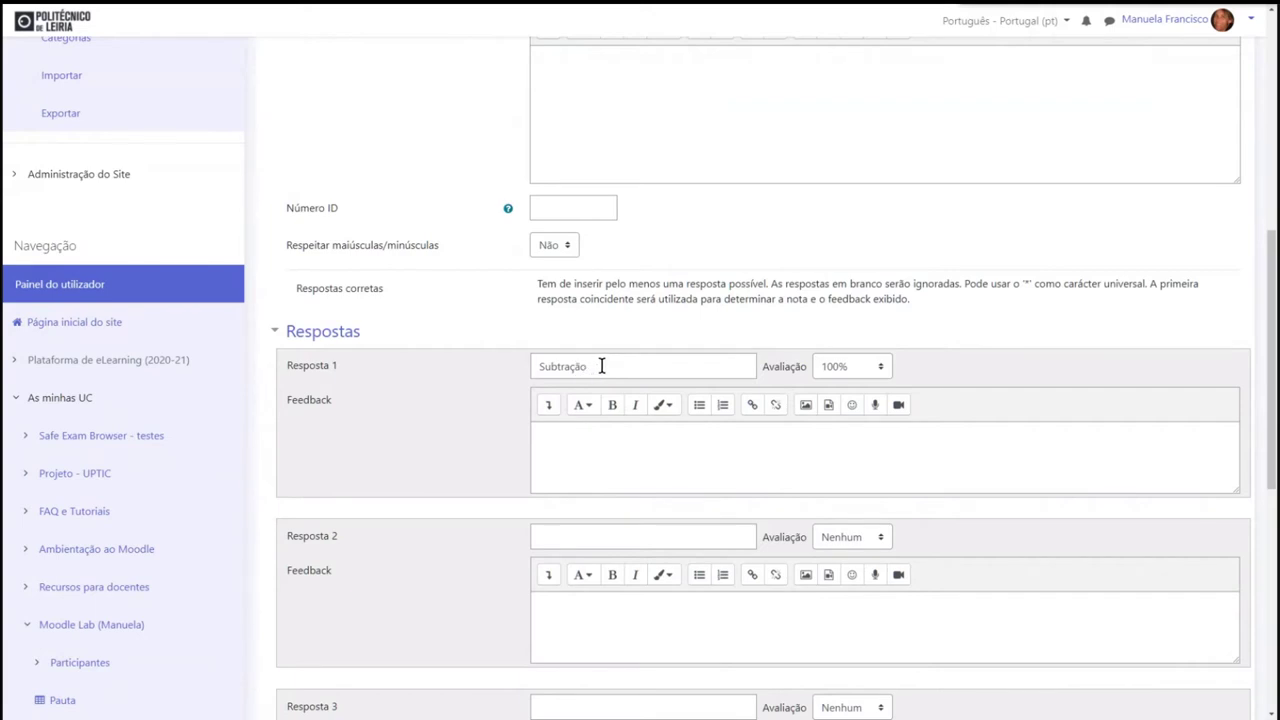
pyautogui.click(598, 537)
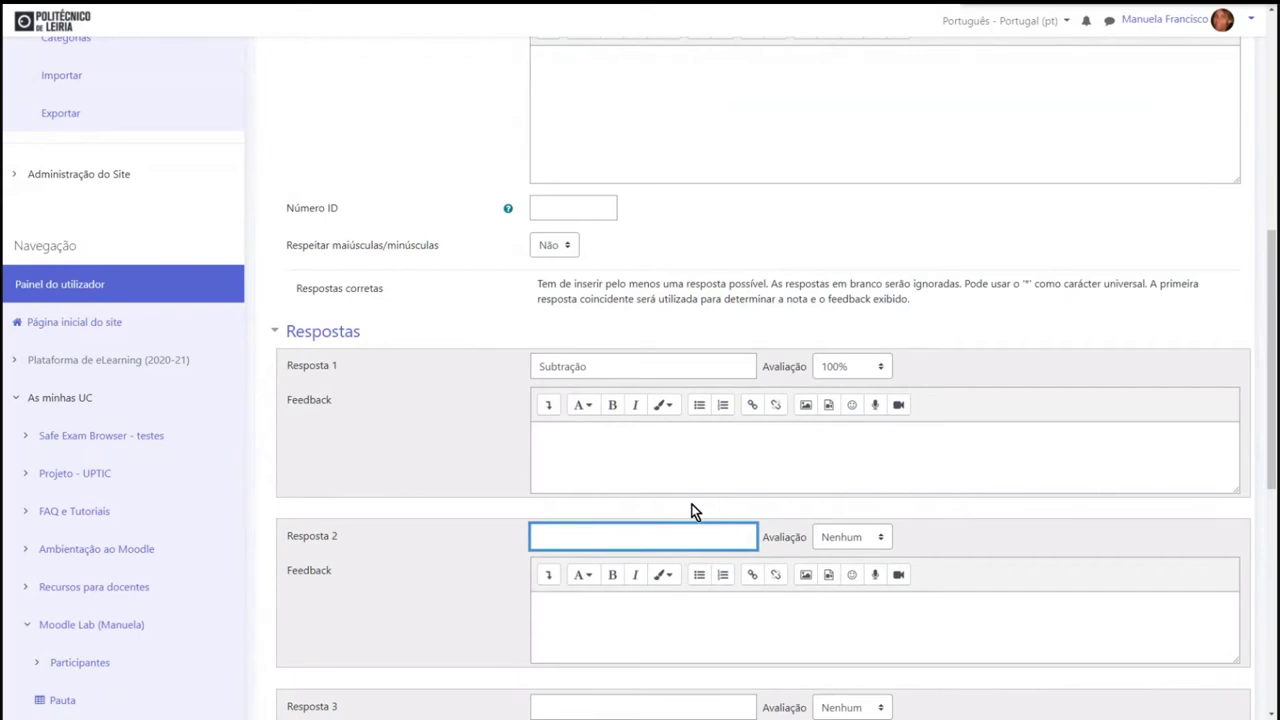
pyautogui.scroll(-2, 700, 530)
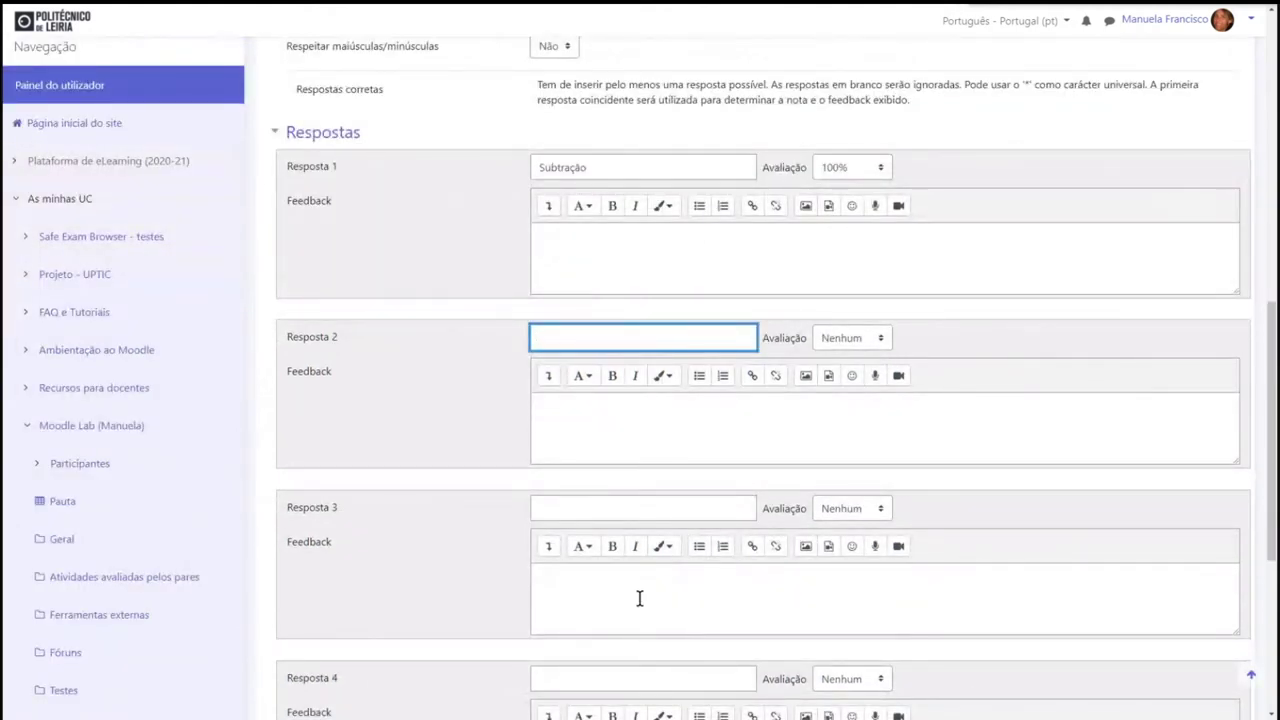
# Step: Review the grade options for Resposta 2 and the remaining answer fields, and leave the short-answer question without saving
pyautogui.click(864, 339)
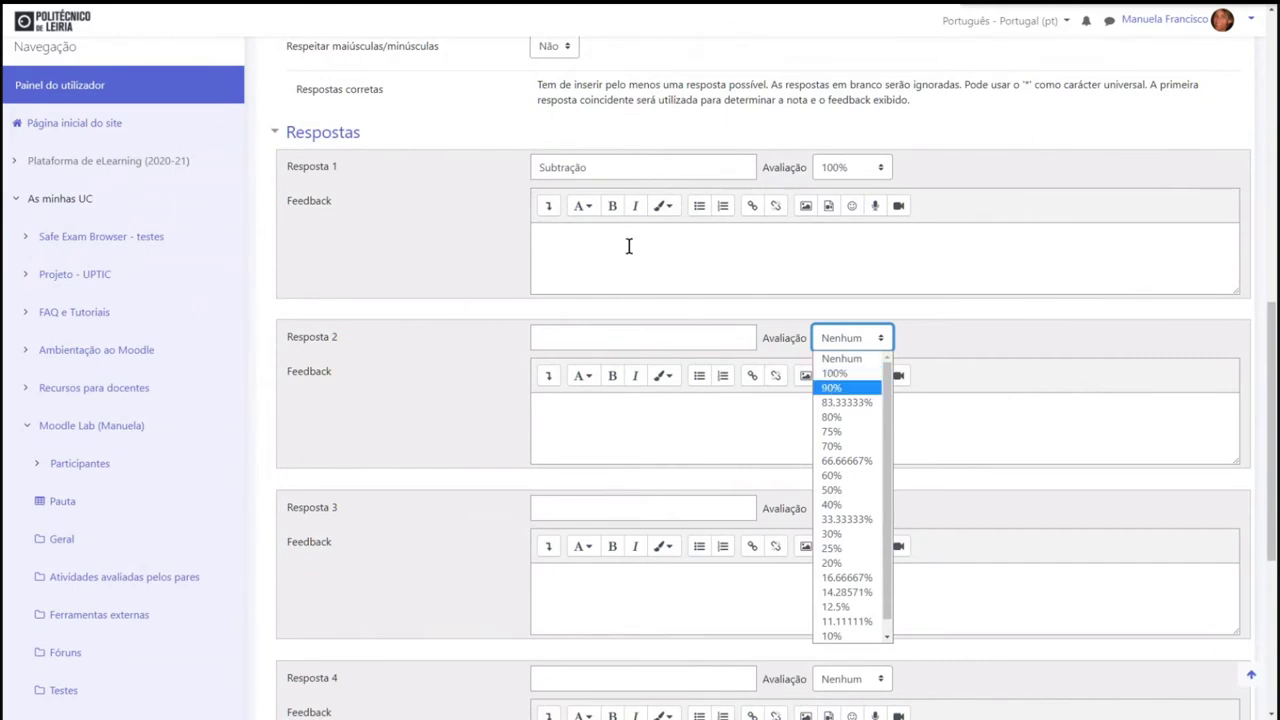
pyautogui.moveTo(623, 168); pyautogui.dragTo(543, 165)
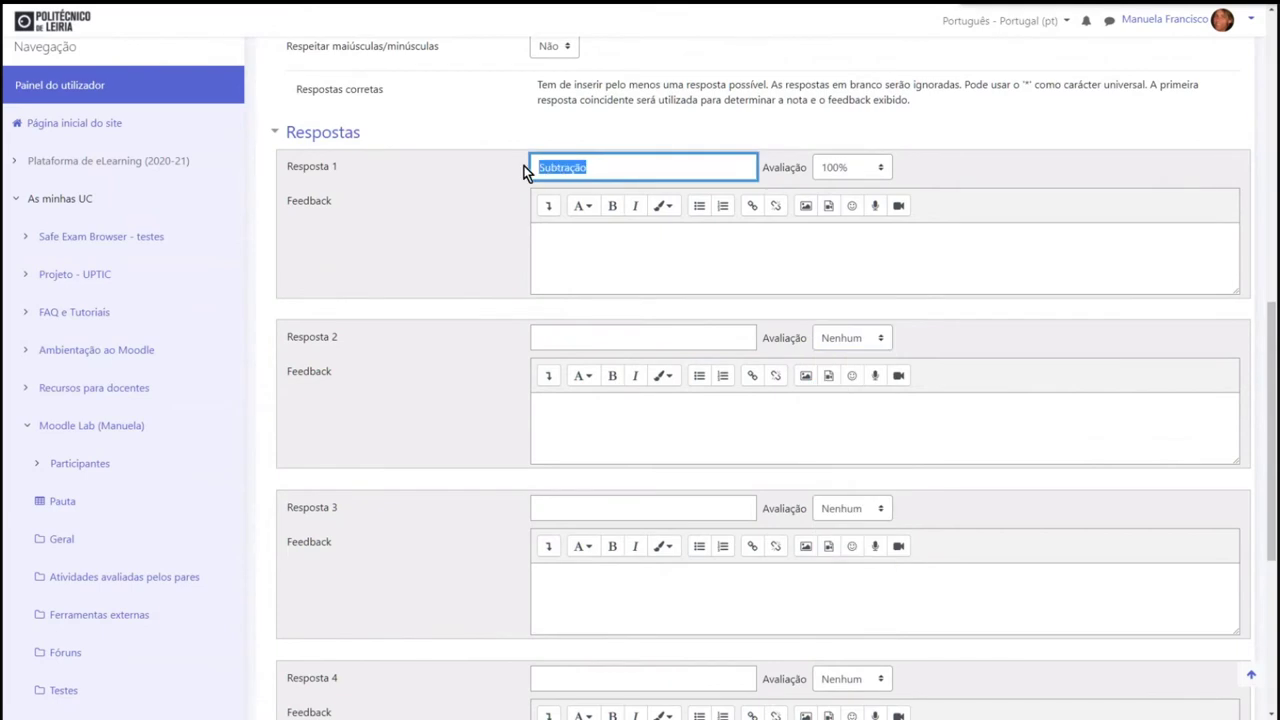
pyautogui.scroll(-3, 515, 228)
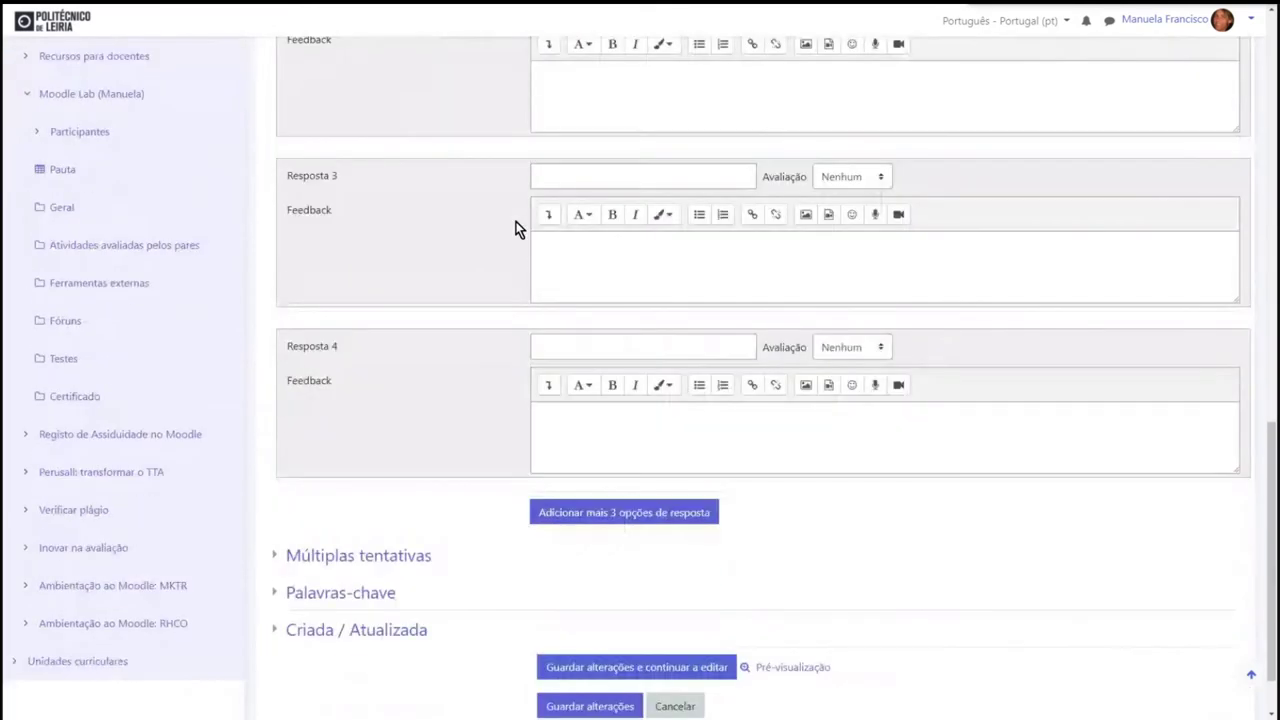
pyautogui.scroll(-1, 515, 228)
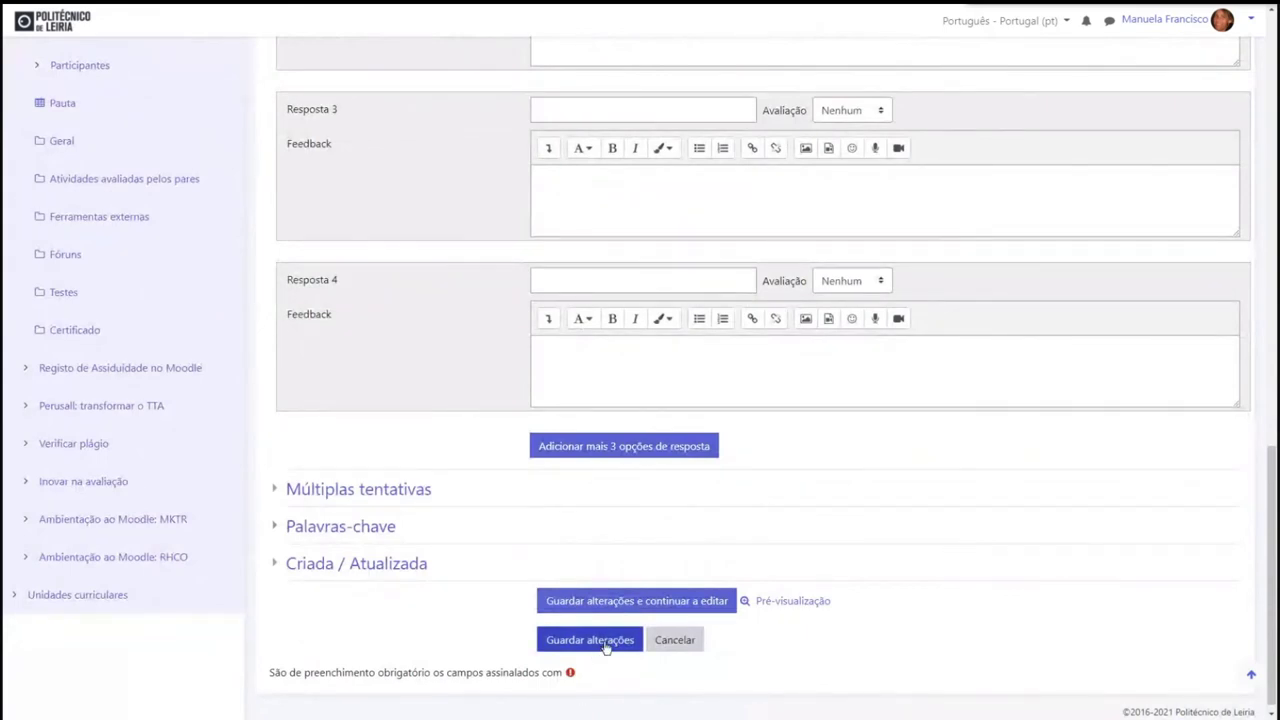
pyautogui.click(664, 641)
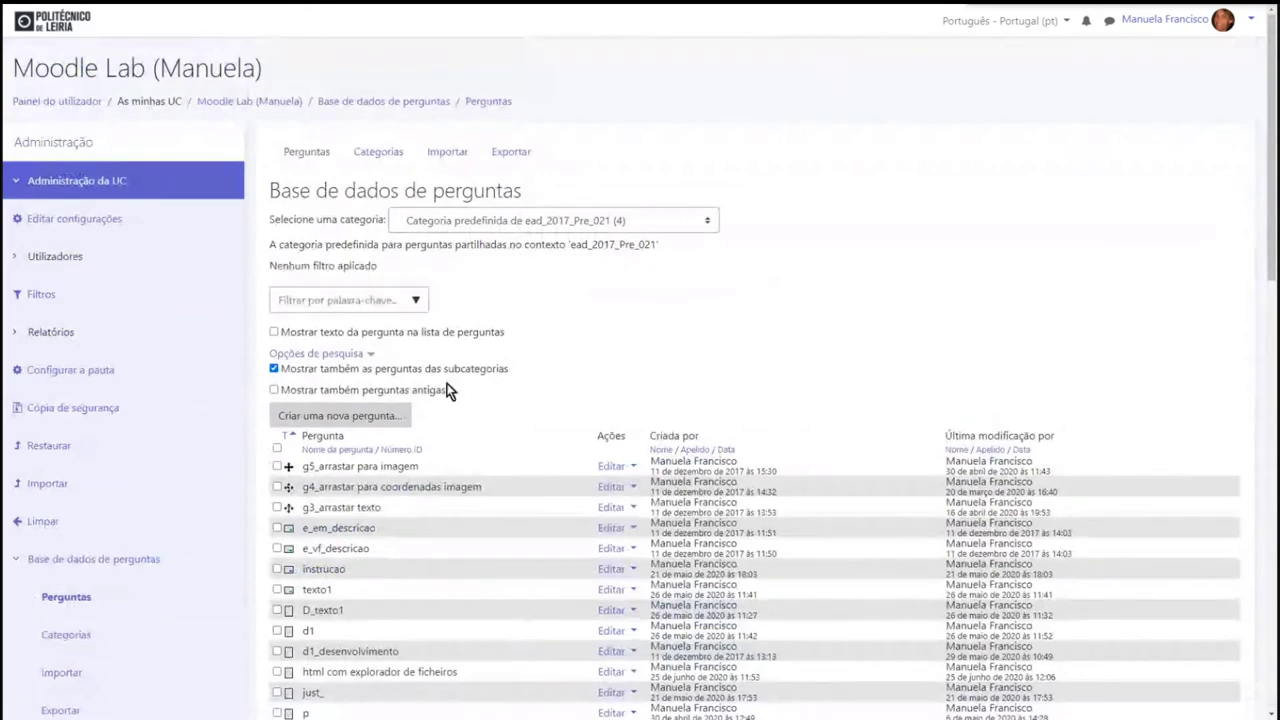
pyautogui.click(396, 415)
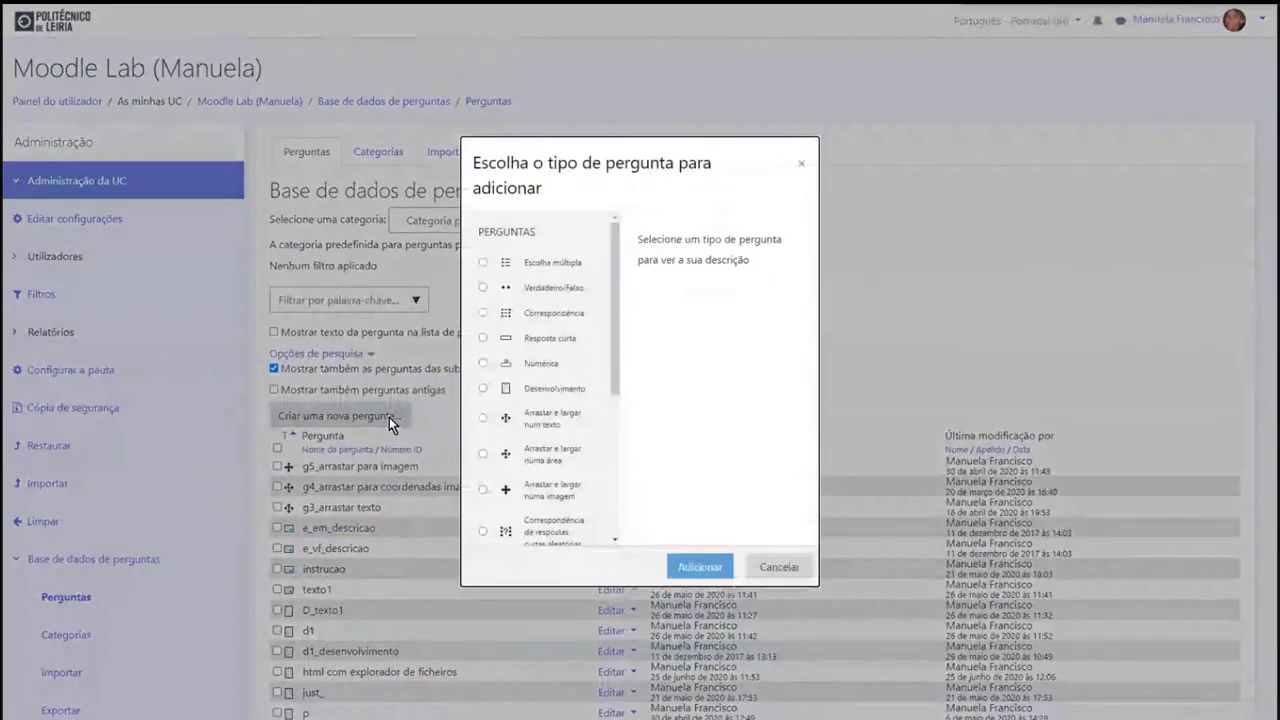
pyautogui.click(545, 365)
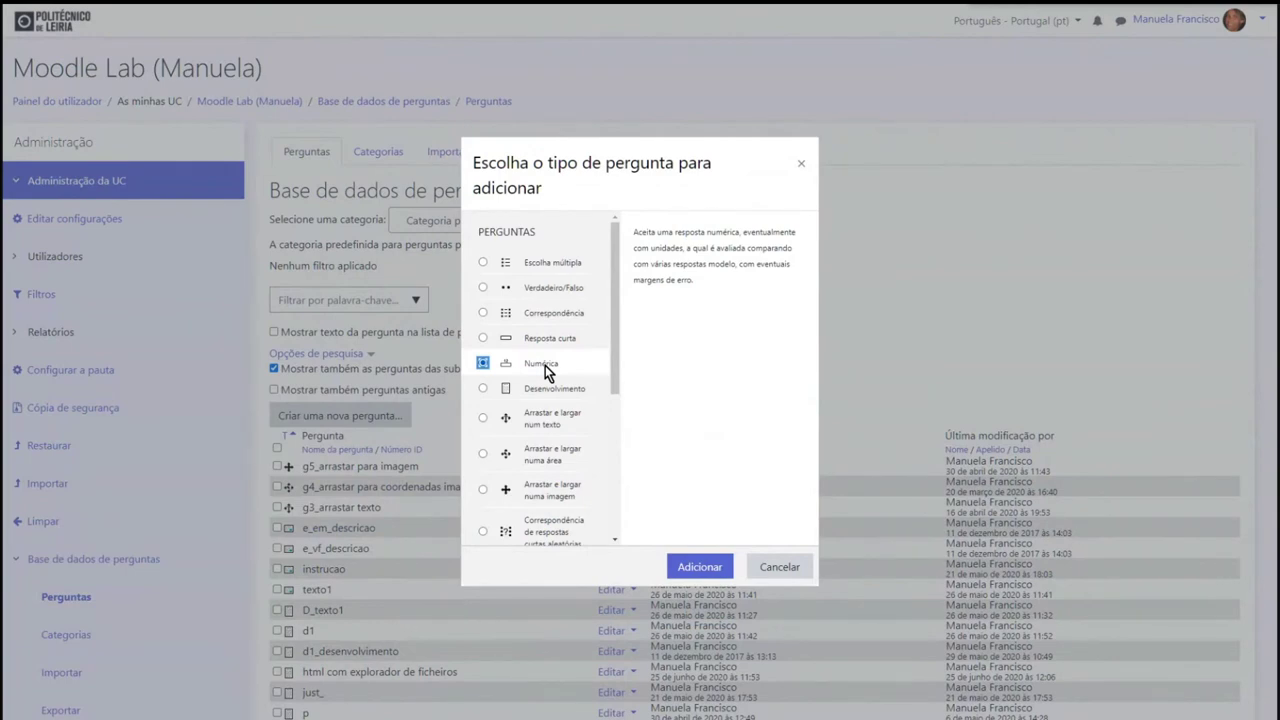
pyautogui.click(776, 578)
# Step: Open the existing numerical question g2_numerica from the question bank for editing
pyautogui.scroll(-5, 436, 667)
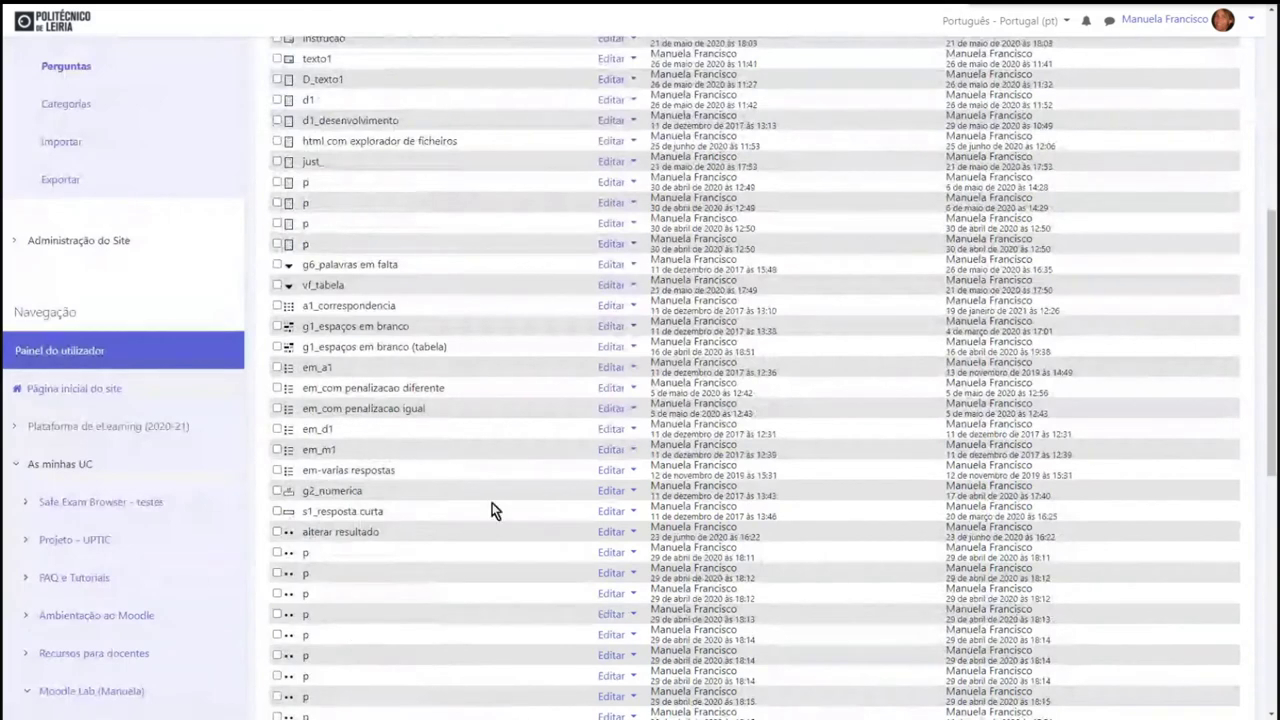
pyautogui.click(612, 491)
pyautogui.click(566, 520)
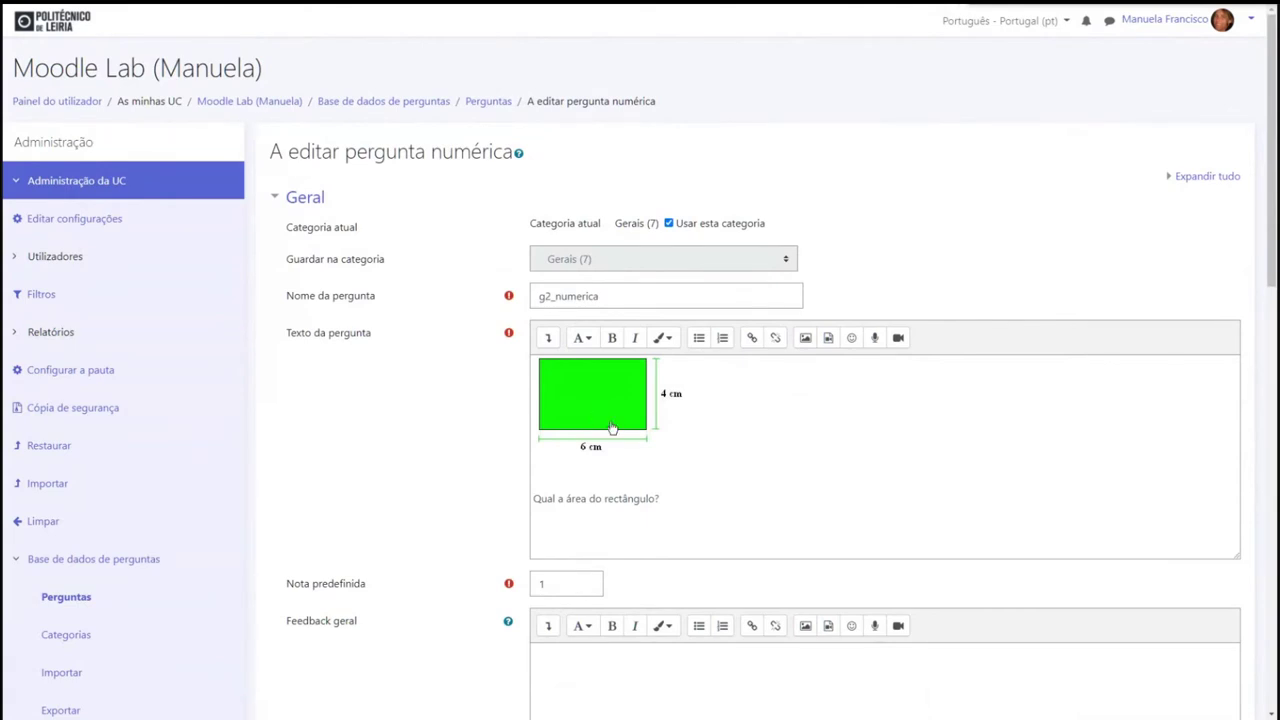
# Step: Check the rectangle in the question text and set Resposta 1 of the numerical question to 24
pyautogui.scroll(-4, 682, 454)
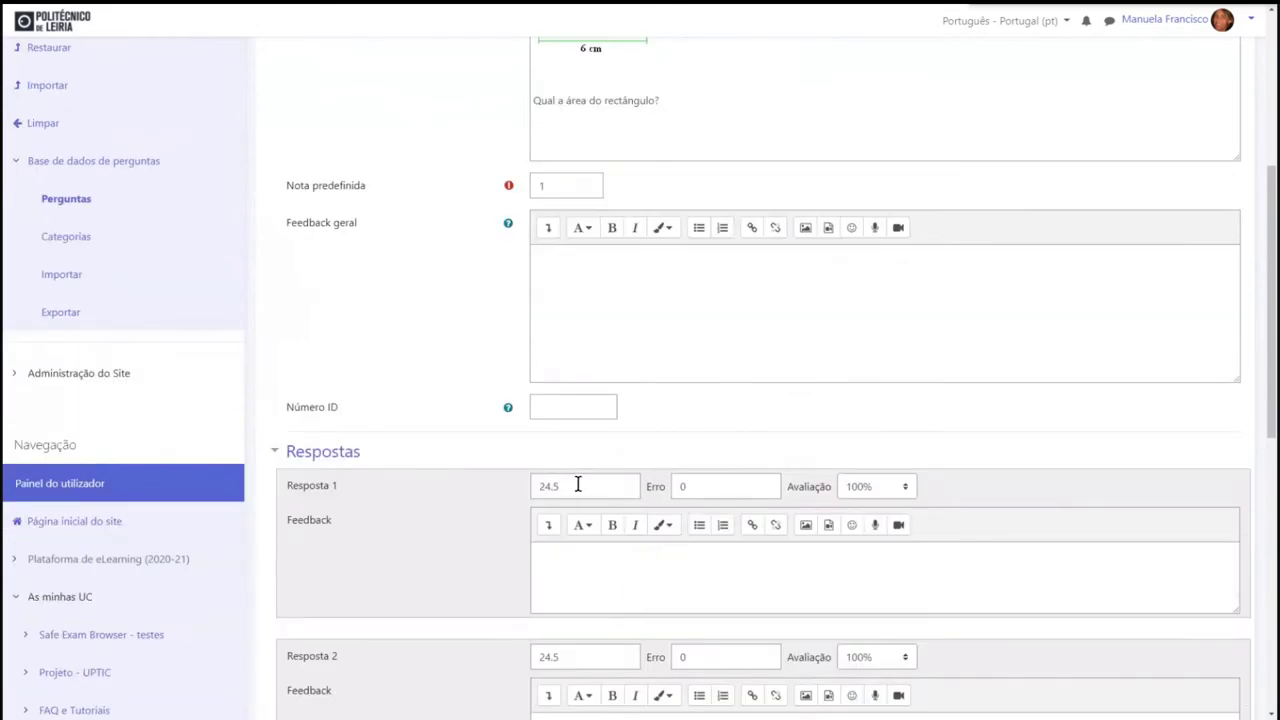
pyautogui.moveTo(579, 485); pyautogui.dragTo(480, 485)
pyautogui.scroll(2, 577, 485)
pyautogui.scroll(-2, 577, 485)
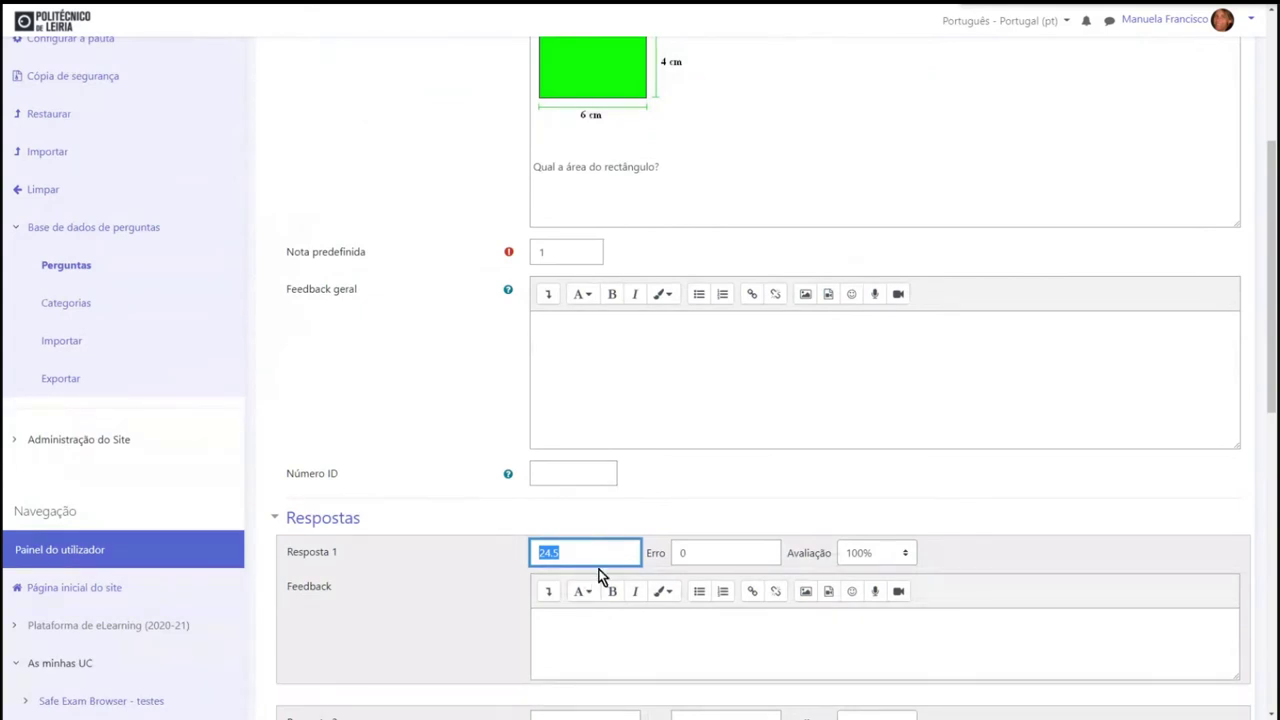
pyautogui.click(589, 553)
pyautogui.press('BackSpace')
pyautogui.press('BackSpace')
pyautogui.scroll(-3, 427, 607)
pyautogui.scroll(-2, 434, 580)
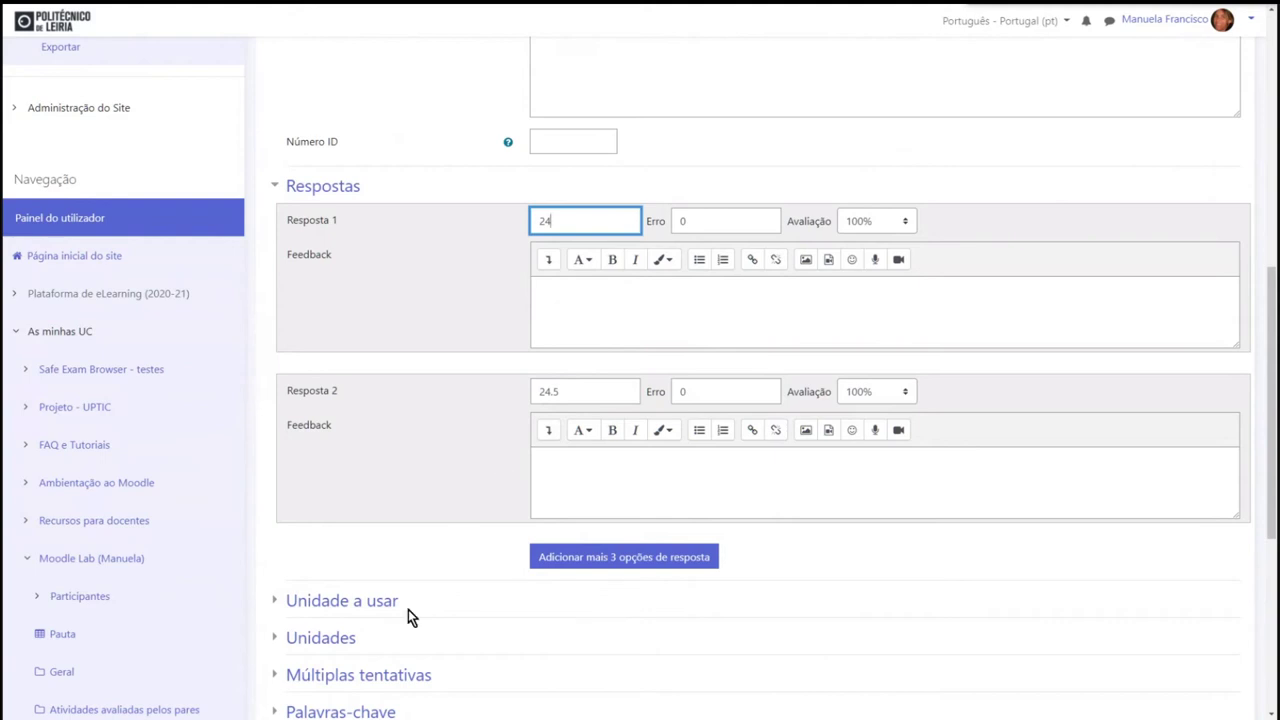
# Step: Examine the unit handling, unit penalty and unit multiplier settings, and leave the numerical question without saving
pyautogui.click(341, 601)
pyautogui.scroll(-3, 451, 464)
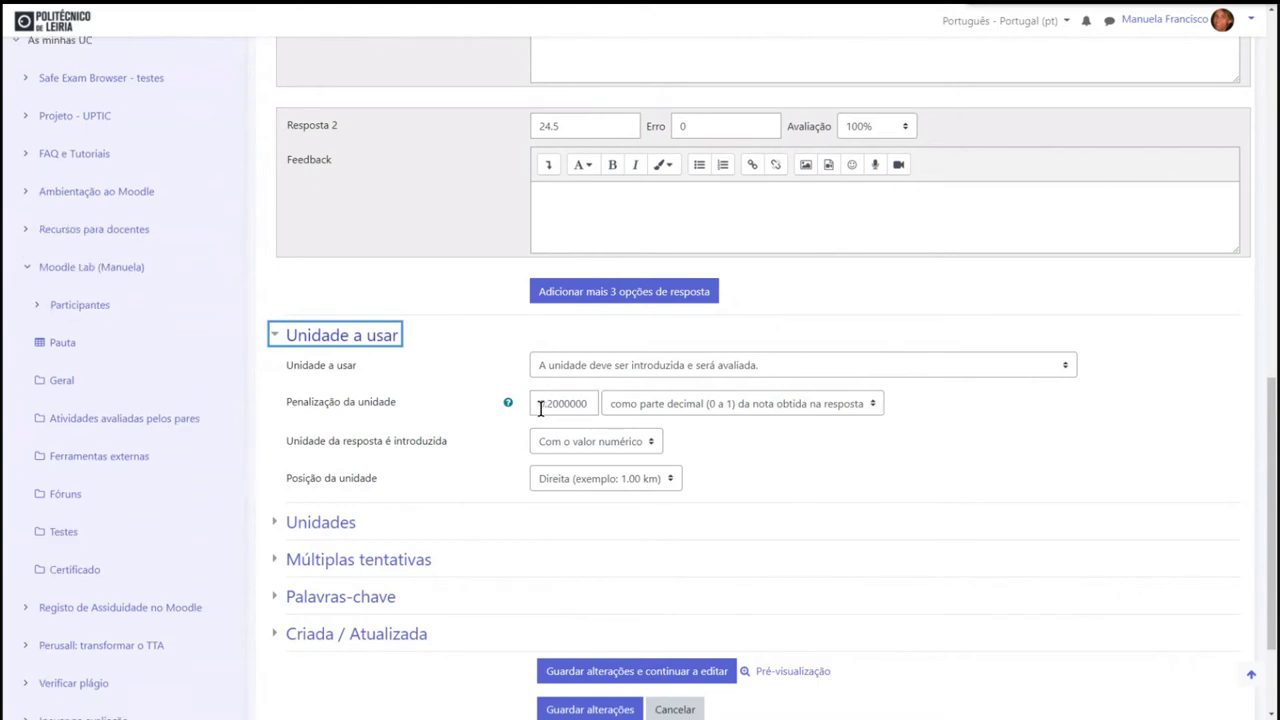
pyautogui.moveTo(540, 407); pyautogui.dragTo(590, 410)
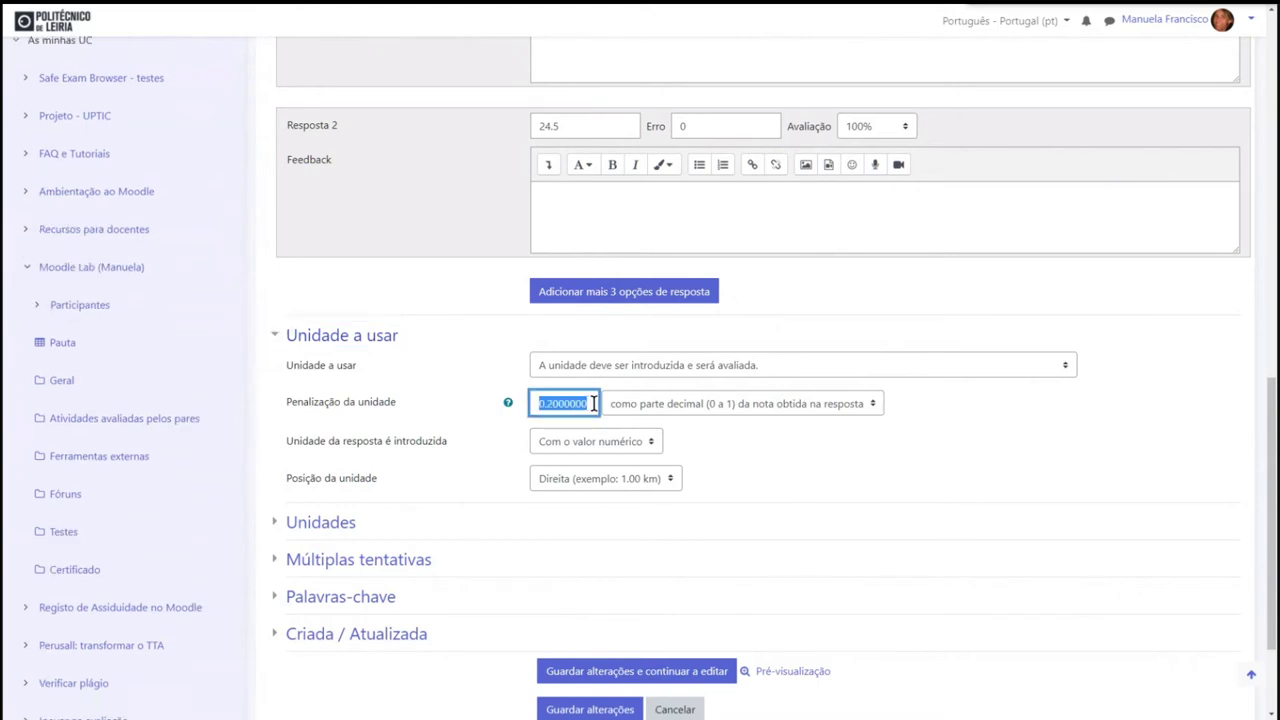
pyautogui.click(322, 522)
pyautogui.scroll(-2, 457, 524)
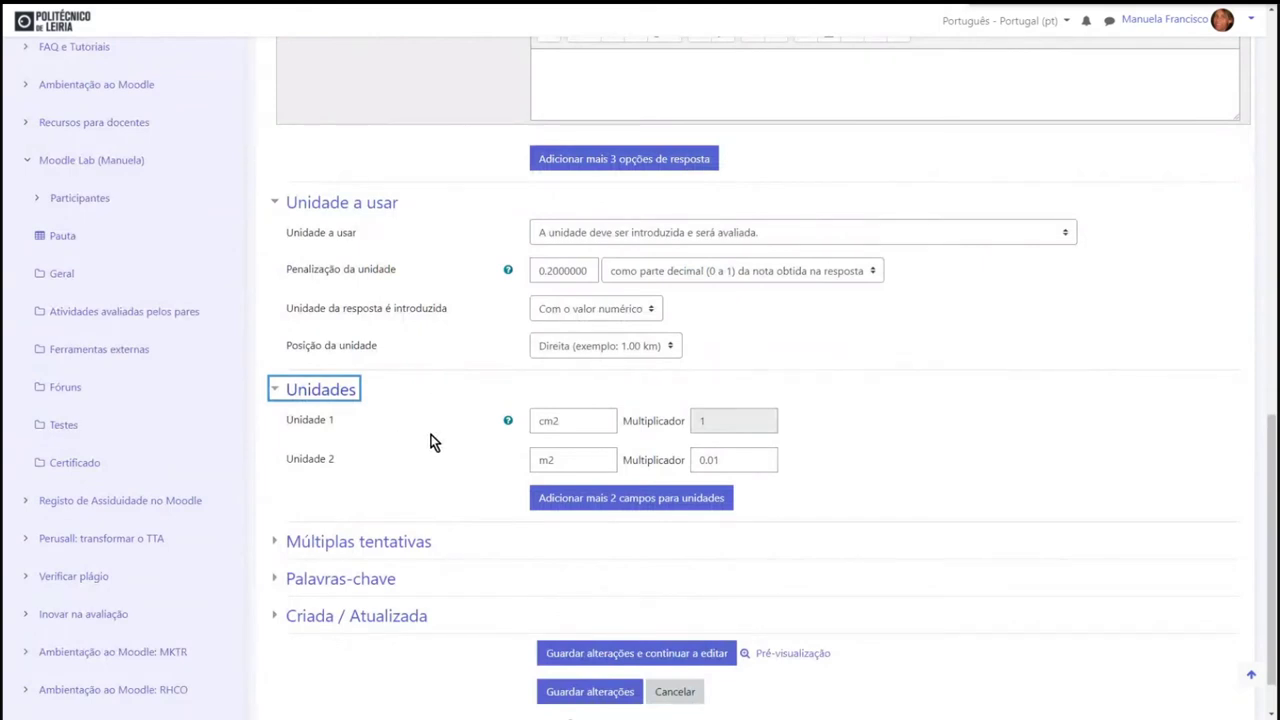
pyautogui.click(557, 421)
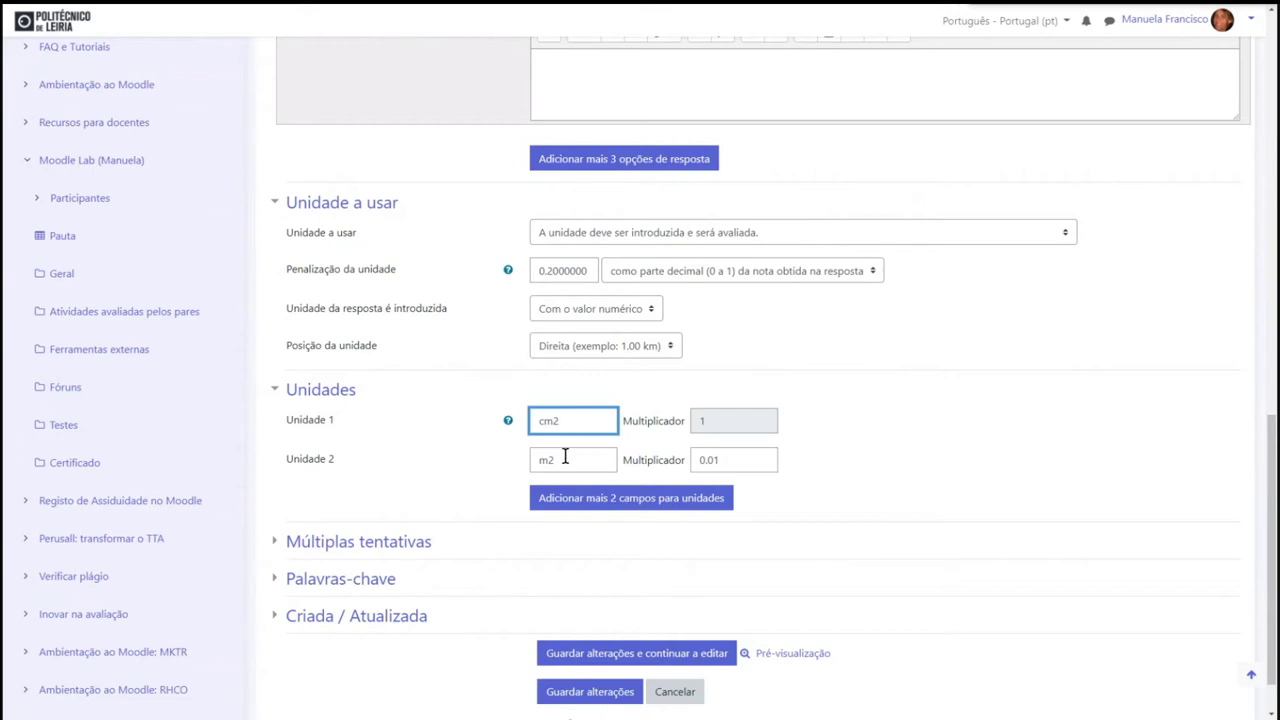
pyautogui.moveTo(566, 455); pyautogui.dragTo(529, 455)
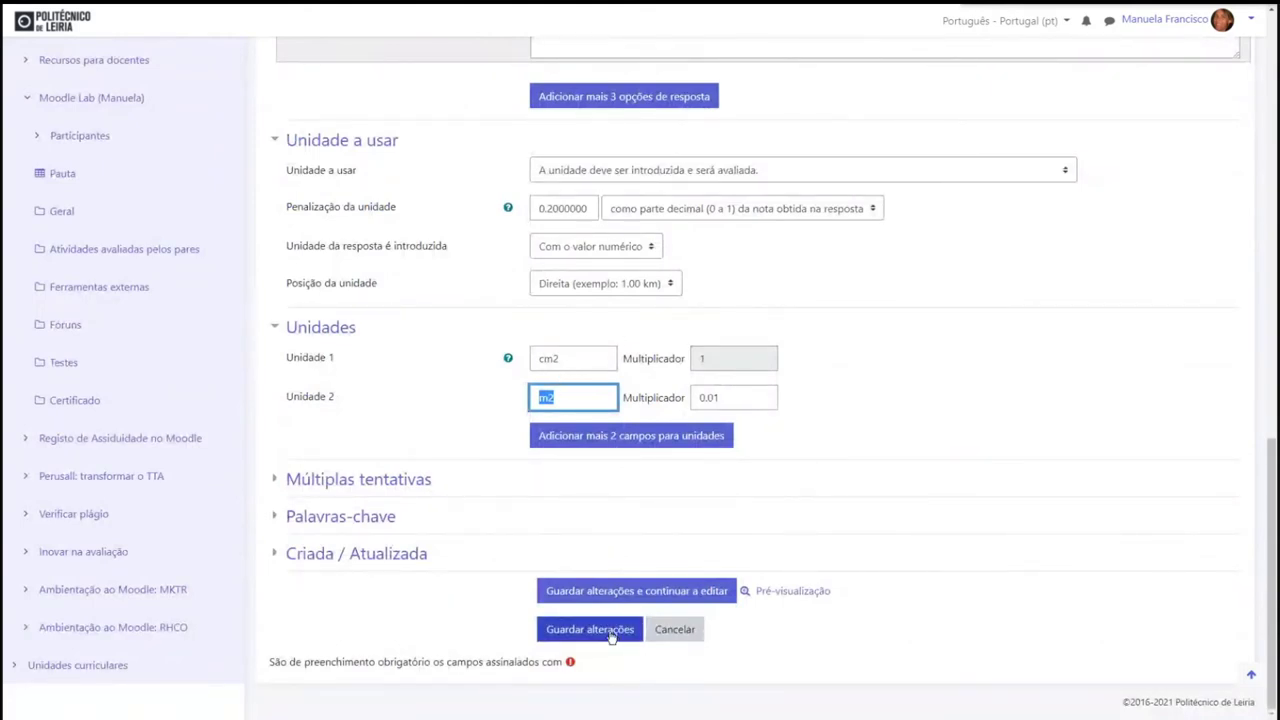
pyautogui.click(674, 629)
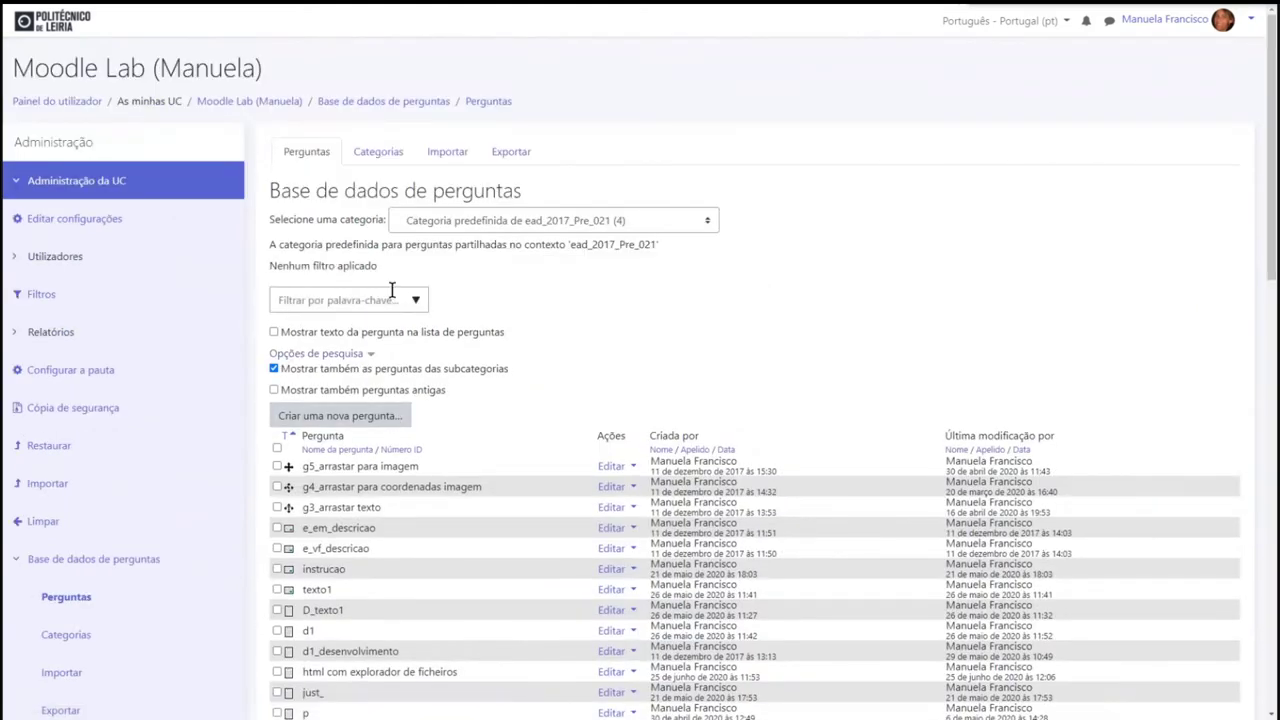
# Step: Start a new Desenvolvimento question and assign it to the Desenvolvimento category
pyautogui.click(419, 303)
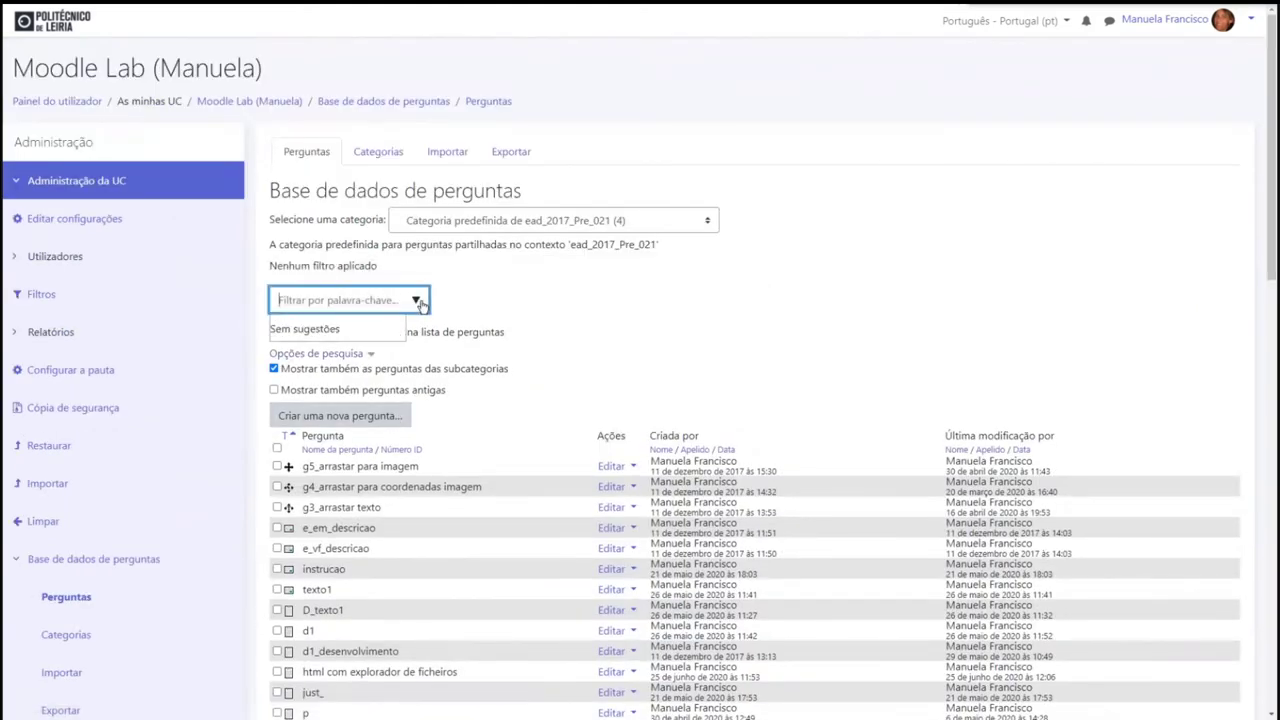
pyautogui.click(365, 415)
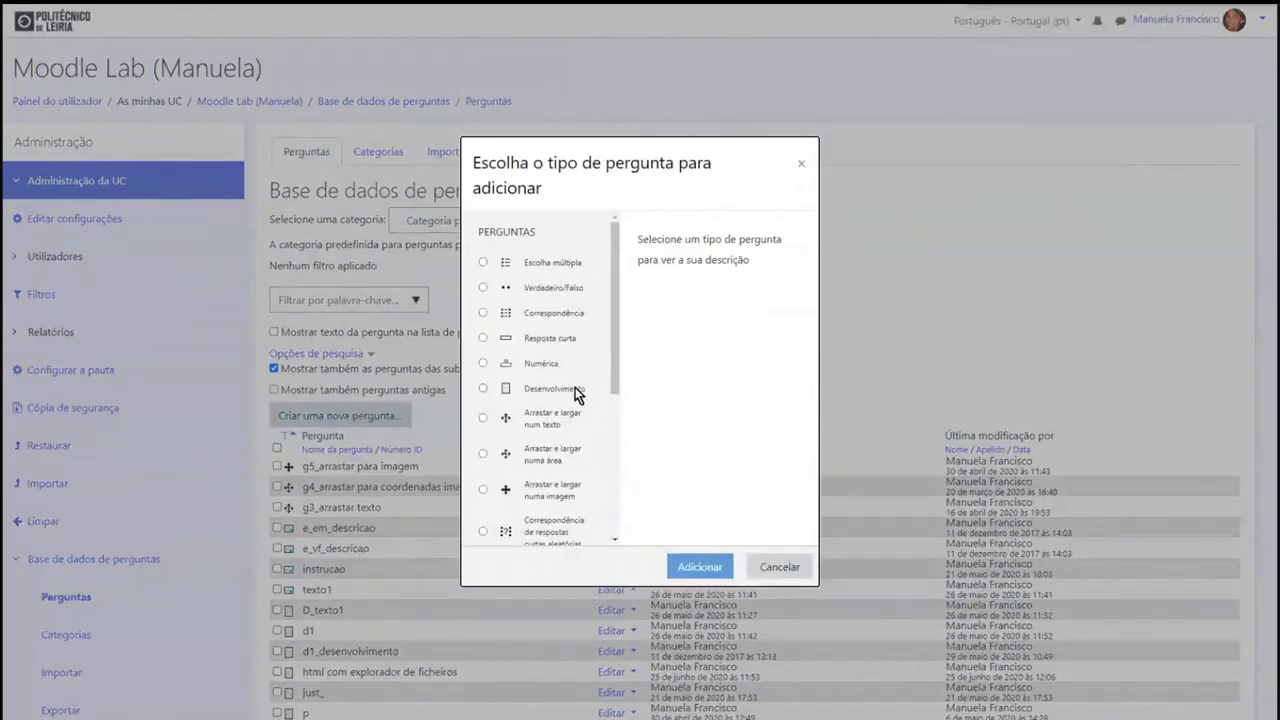
pyautogui.click(575, 387)
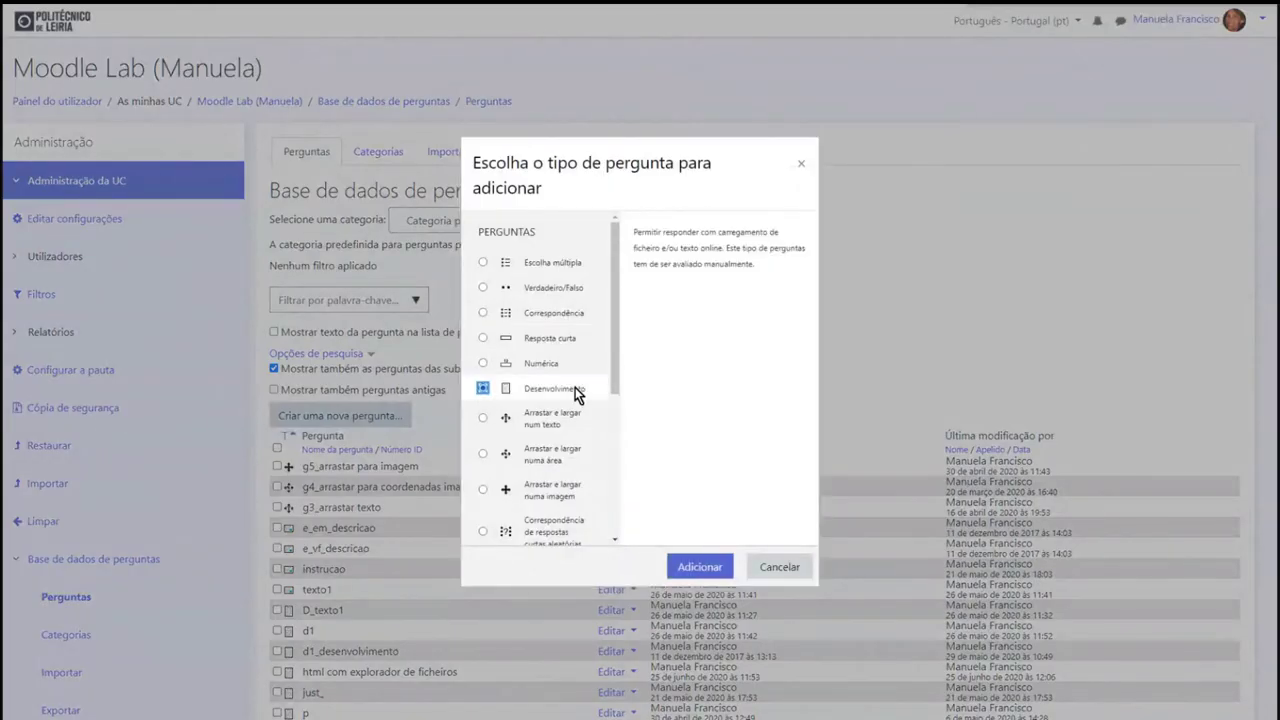
pyautogui.click(706, 567)
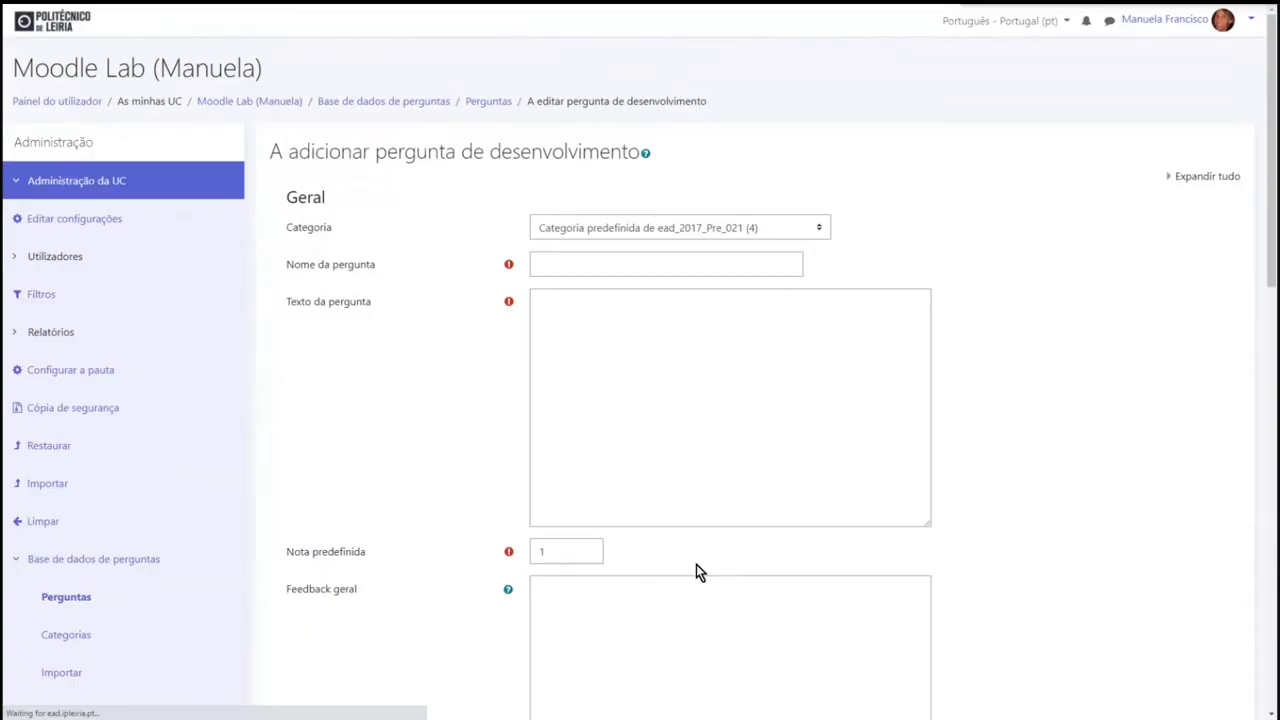
pyautogui.click(762, 227)
pyautogui.click(651, 290)
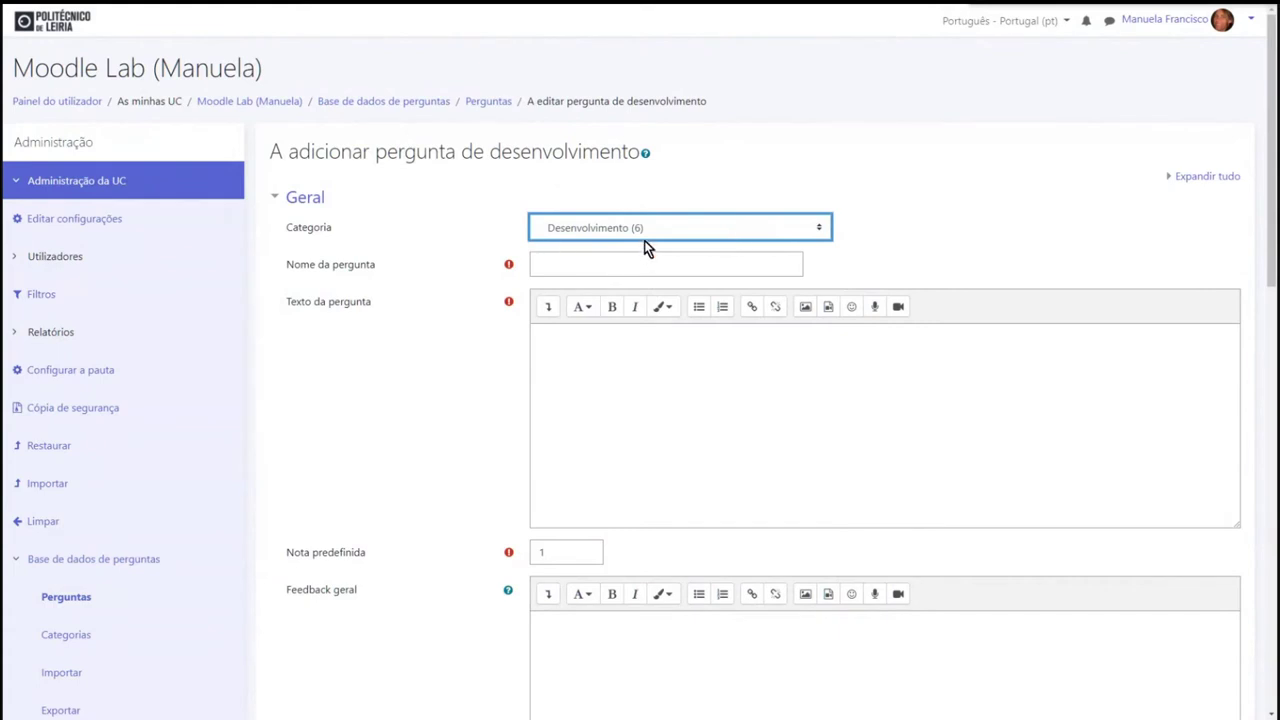
# Step: Name the question d_12 and enter "Que dia é hoje? Justifique a resposta" as its question text
pyautogui.click(636, 262)
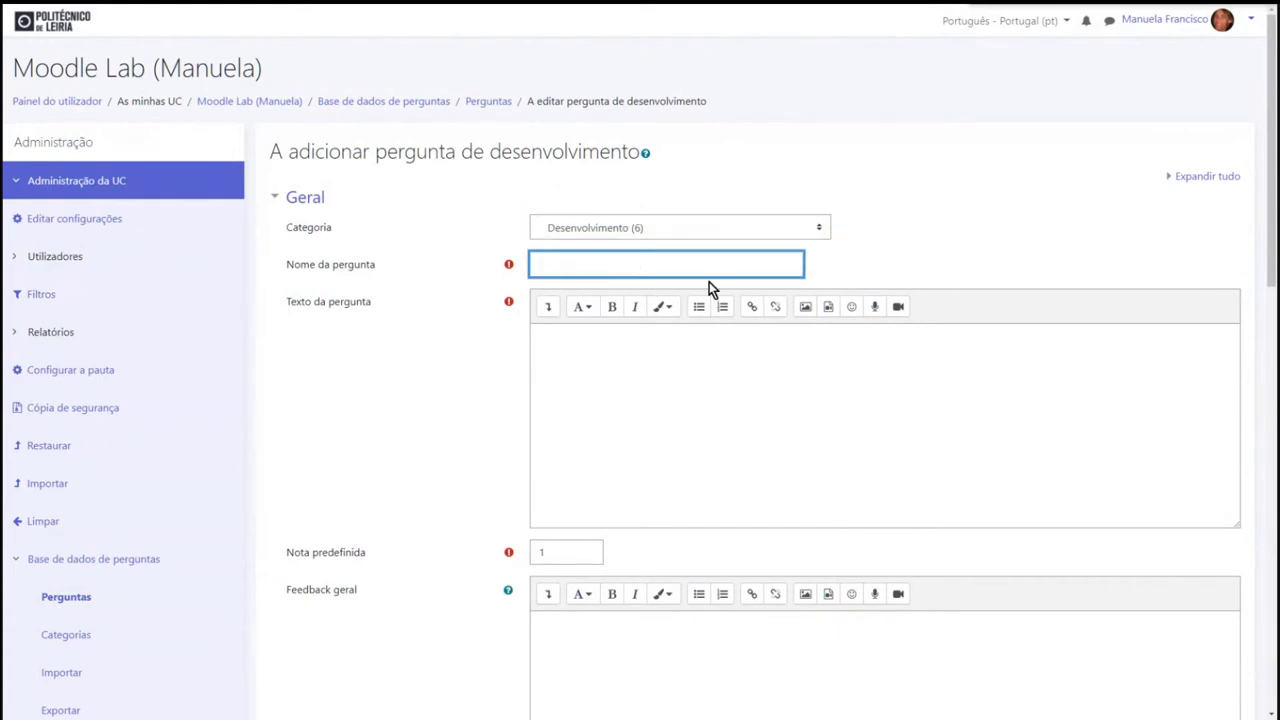
pyautogui.write('d_12')
pyautogui.click(632, 396)
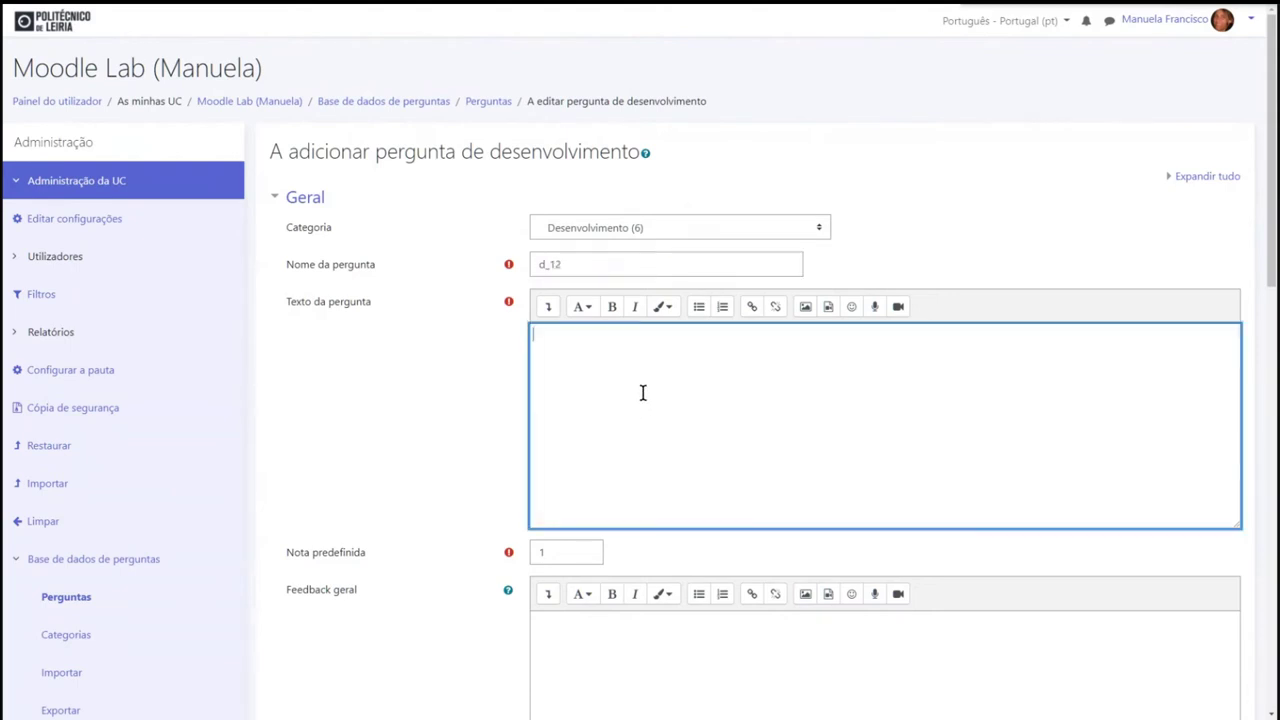
pyautogui.write('Que dia é hoje? Justifique a ')
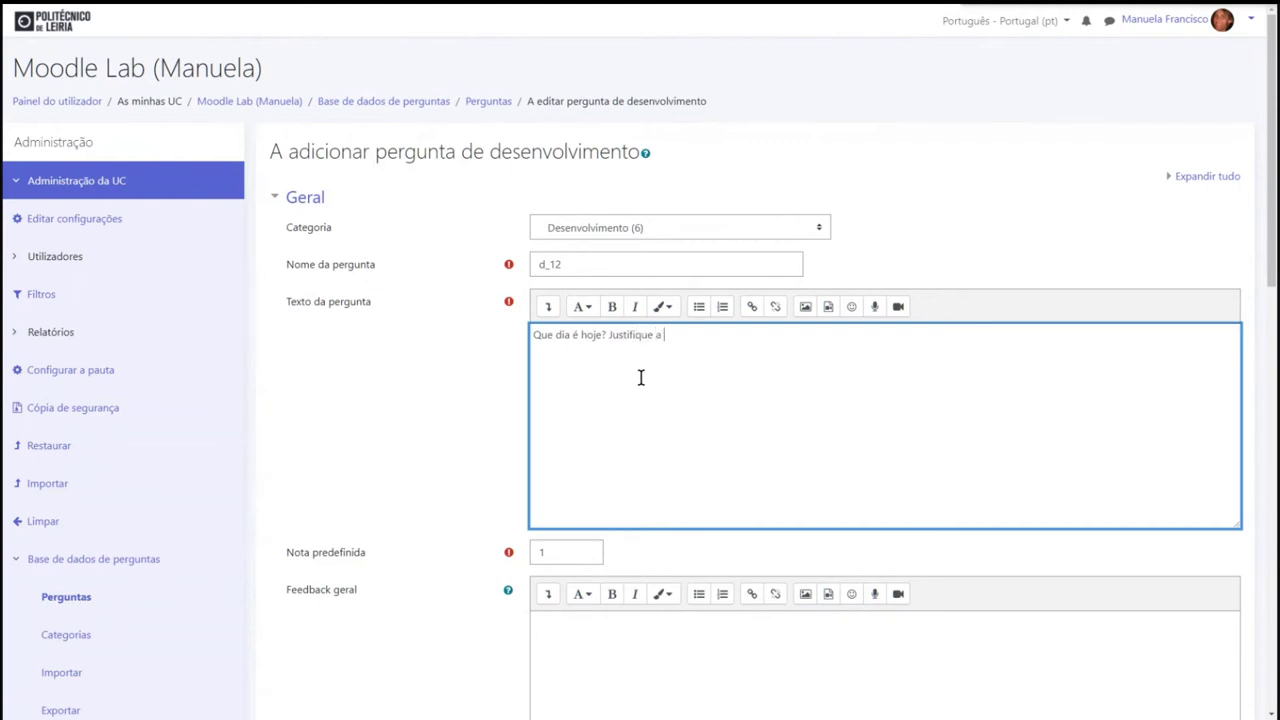
pyautogui.write('resposta')
# Step: Set the response format of the essay question to Editor HTML com explorador de ficheiros
pyautogui.scroll(-3, 638, 385)
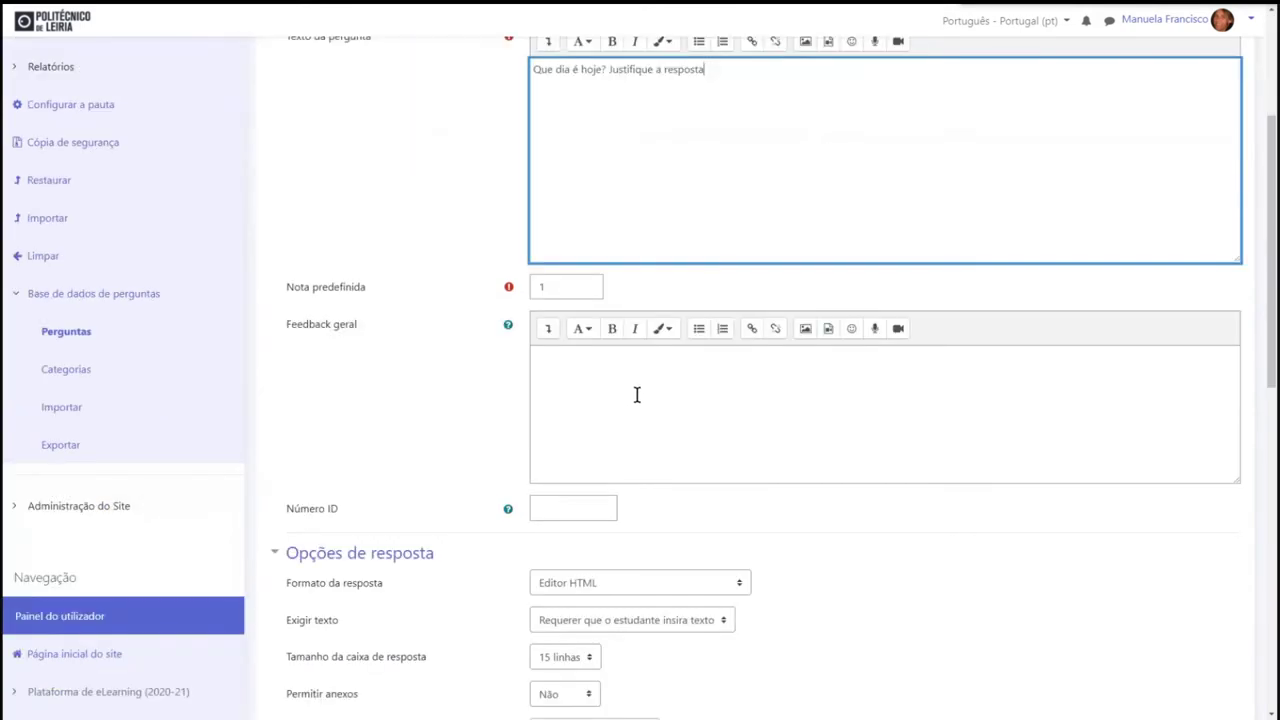
pyautogui.scroll(-2, 471, 376)
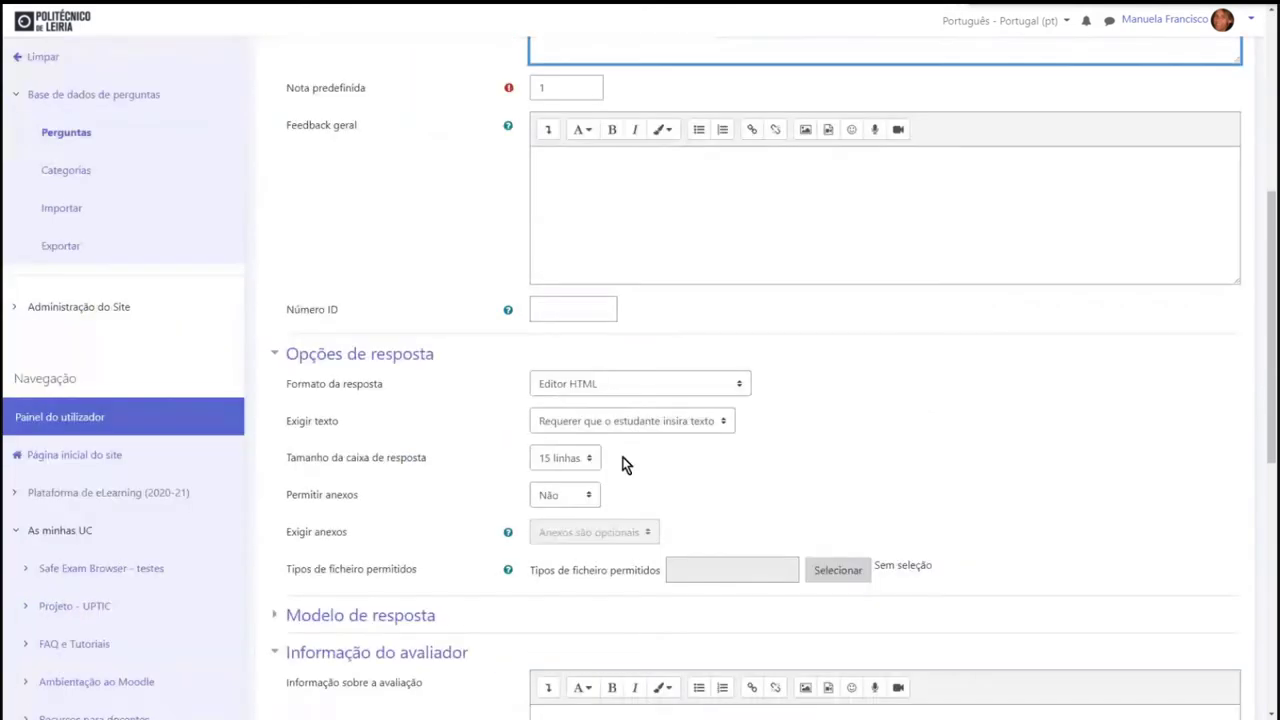
pyautogui.click(631, 388)
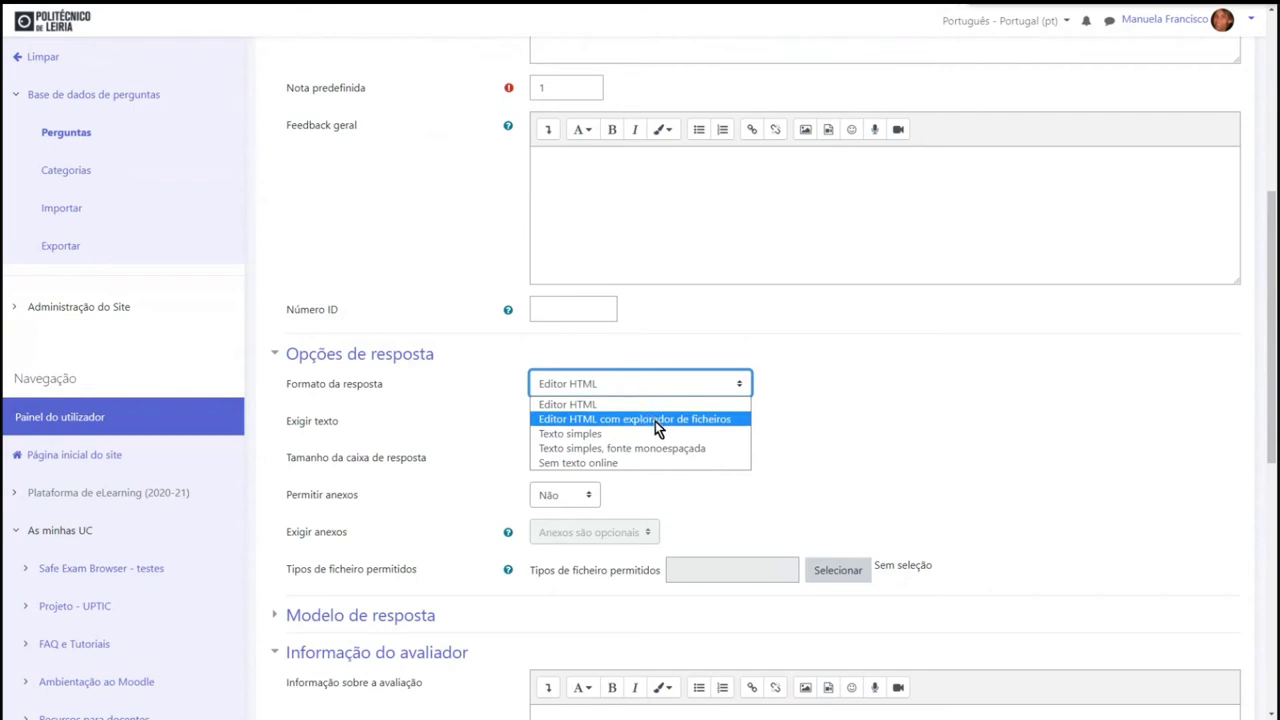
pyautogui.click(579, 422)
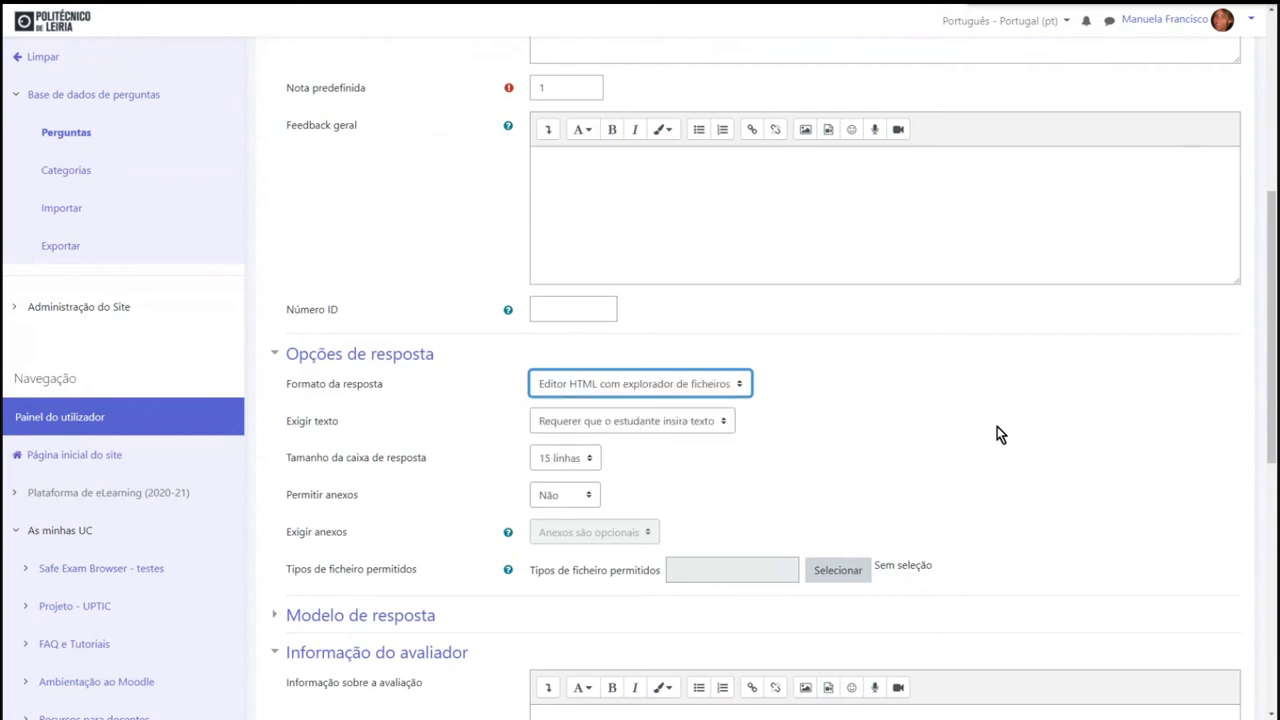
# Step: Review the choices for response box size and allowed attachments, leaving both as they are, and look over the evaluator information section
pyautogui.click(550, 461)
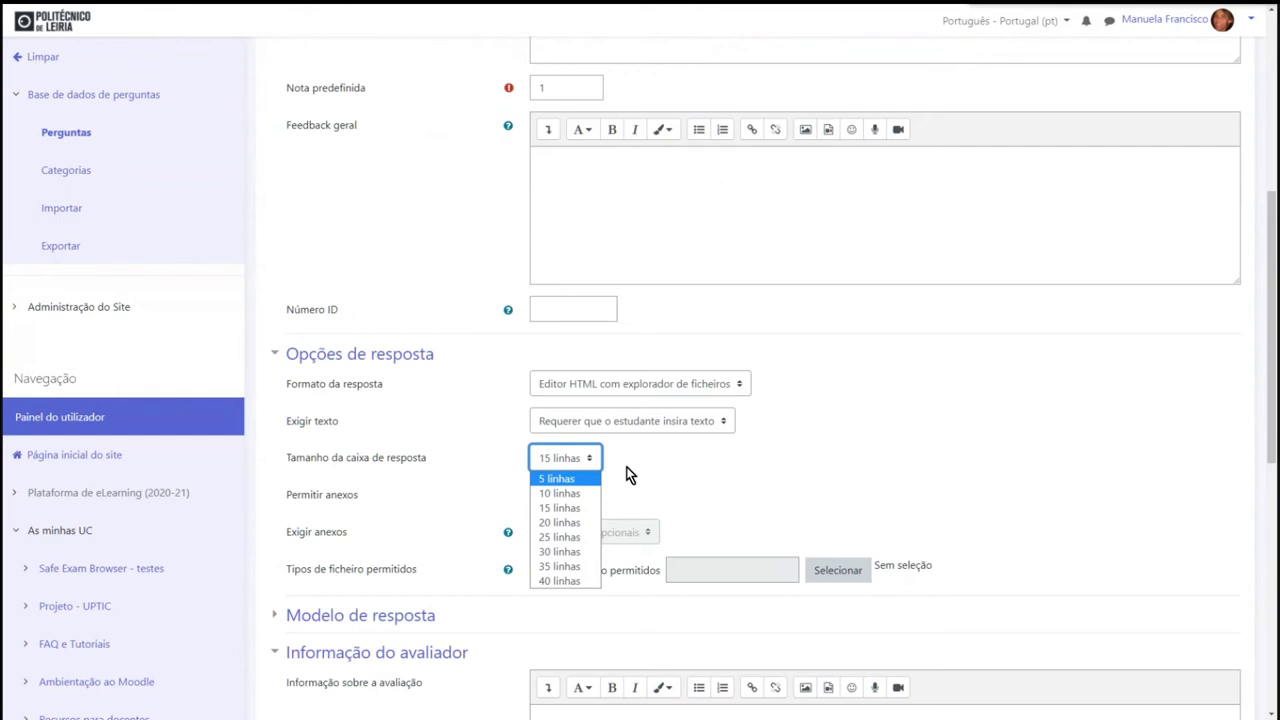
pyautogui.click(666, 466)
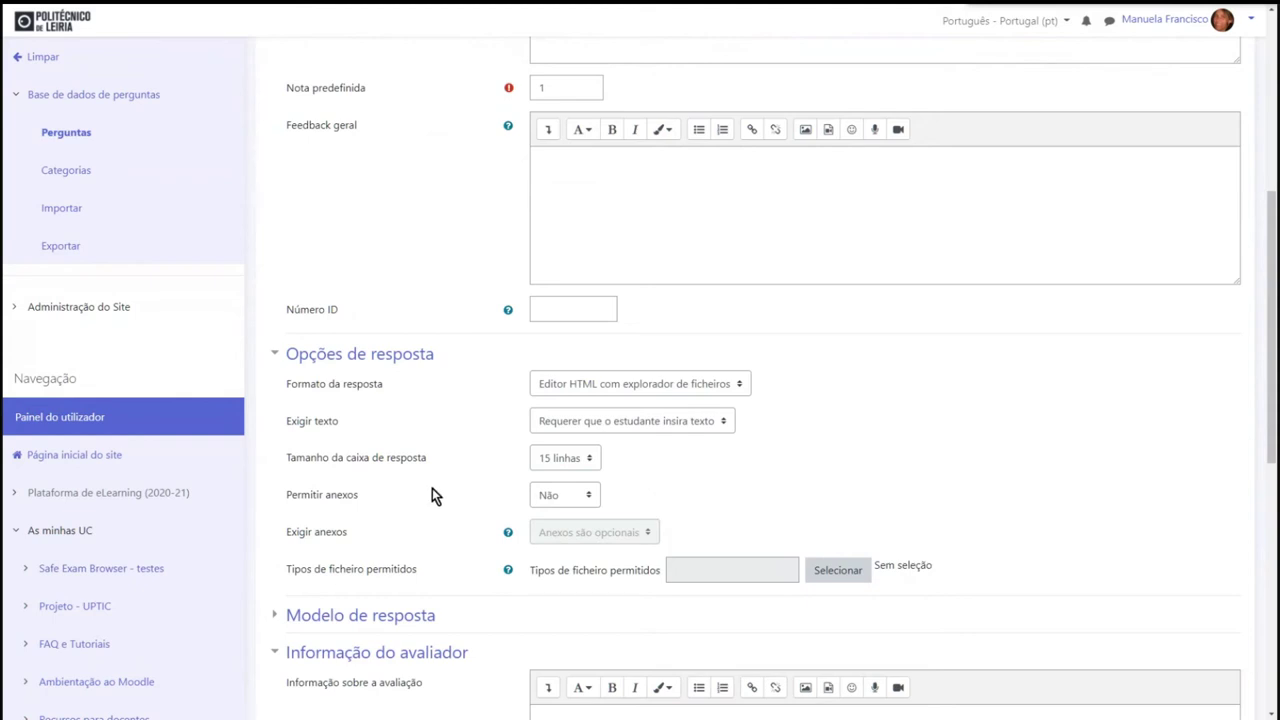
pyautogui.click(547, 497)
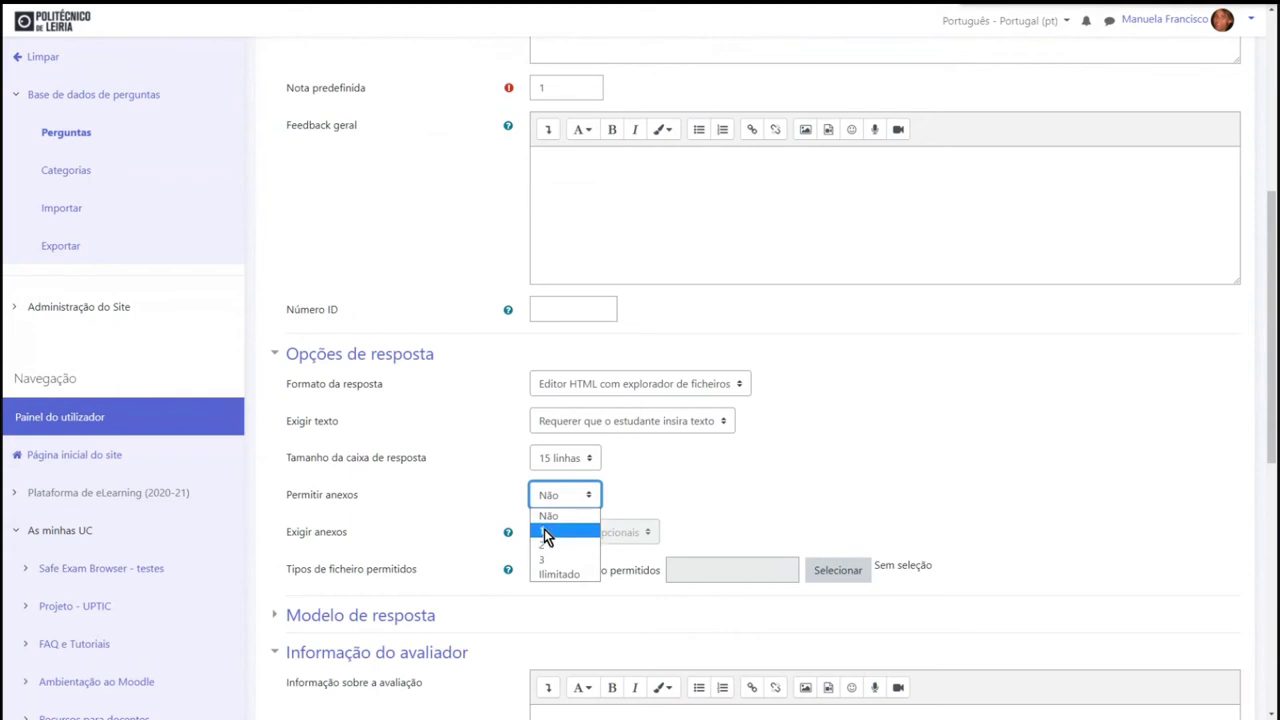
pyautogui.click(770, 482)
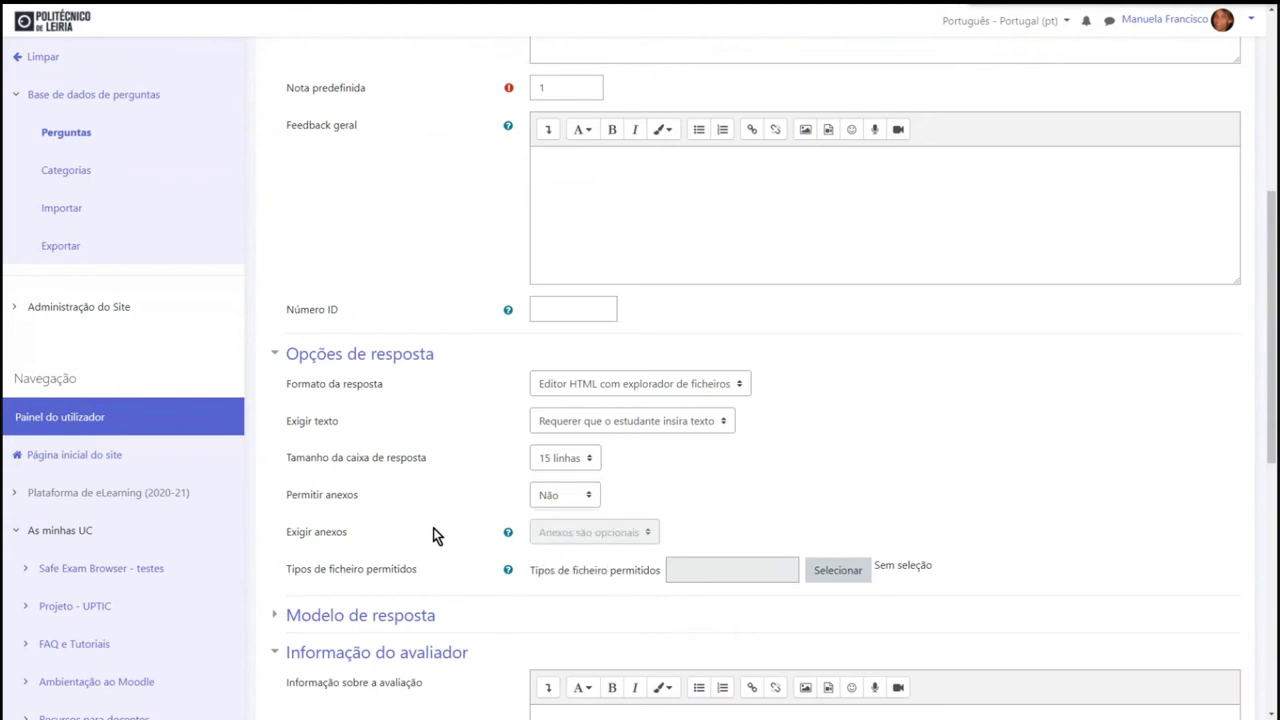
pyautogui.scroll(-2, 434, 537)
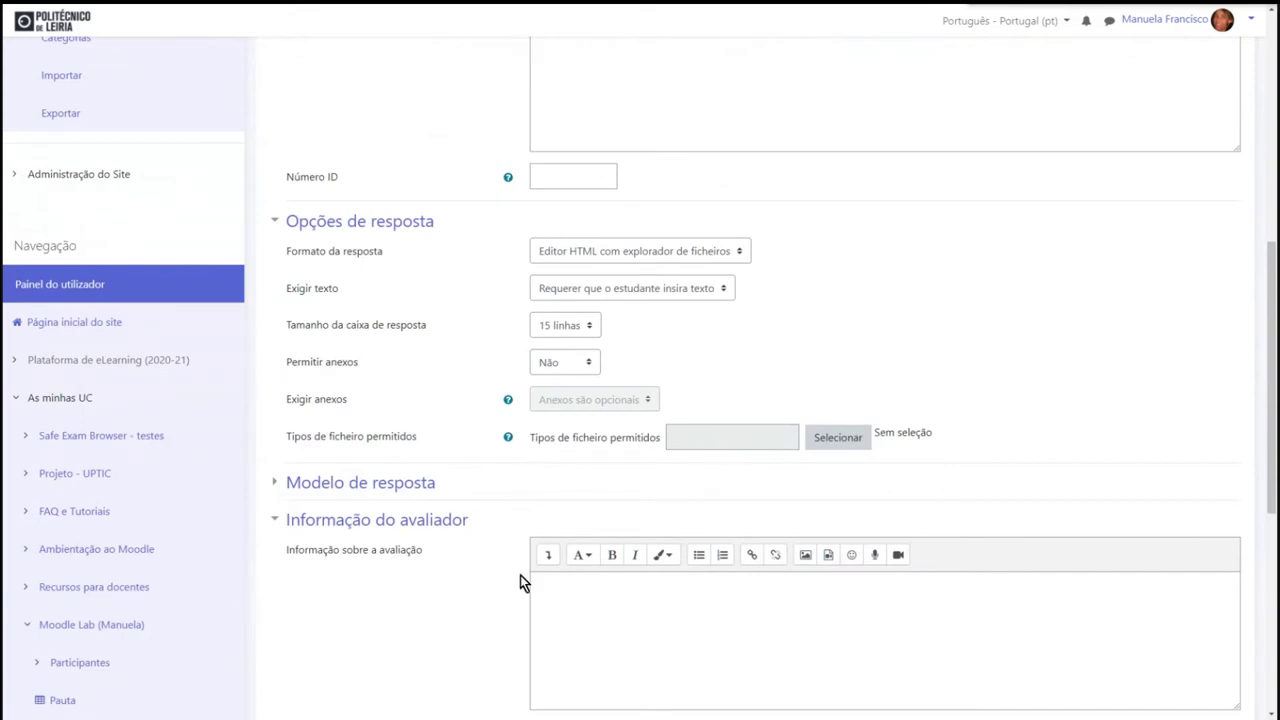
# Step: Set the number of allowed attachments to 1 and expand the Modelo de resposta section
pyautogui.click(548, 372)
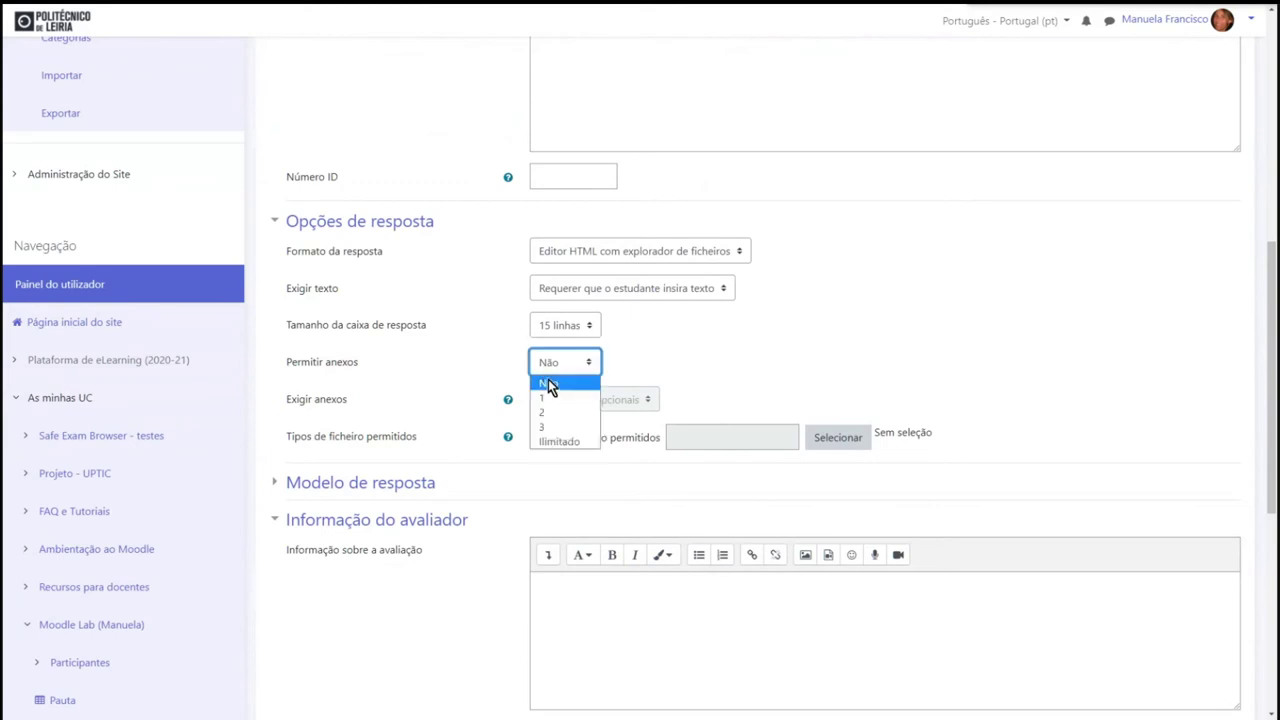
pyautogui.click(551, 399)
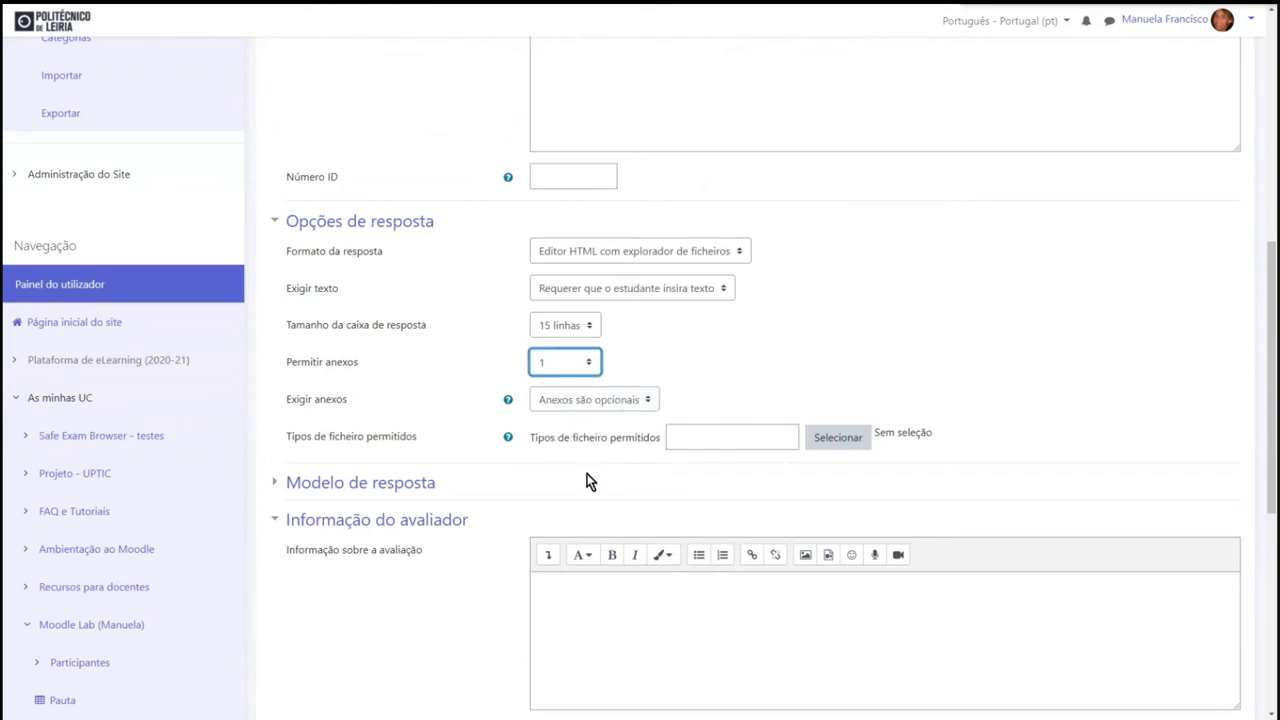
pyautogui.scroll(-2, 588, 482)
pyautogui.click(276, 285)
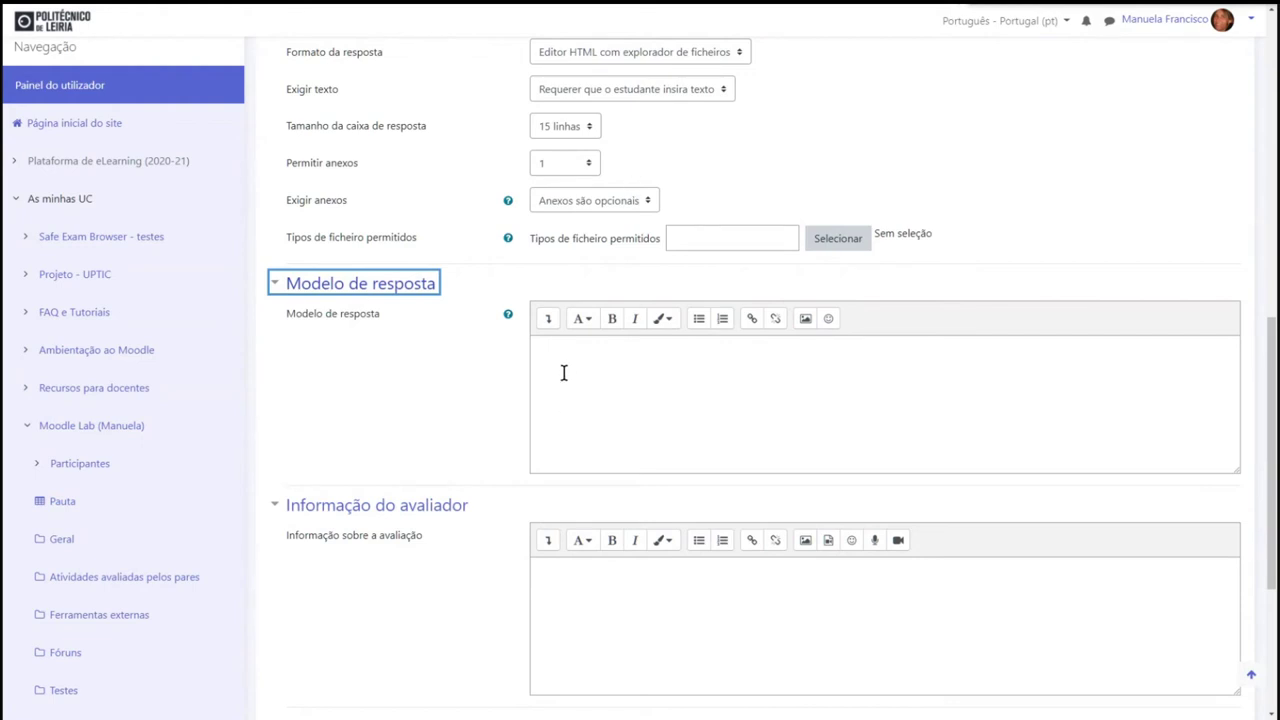
# Step: Enter the numbered lines 1. to 4. as the response template and save the essay question
pyautogui.click(563, 372)
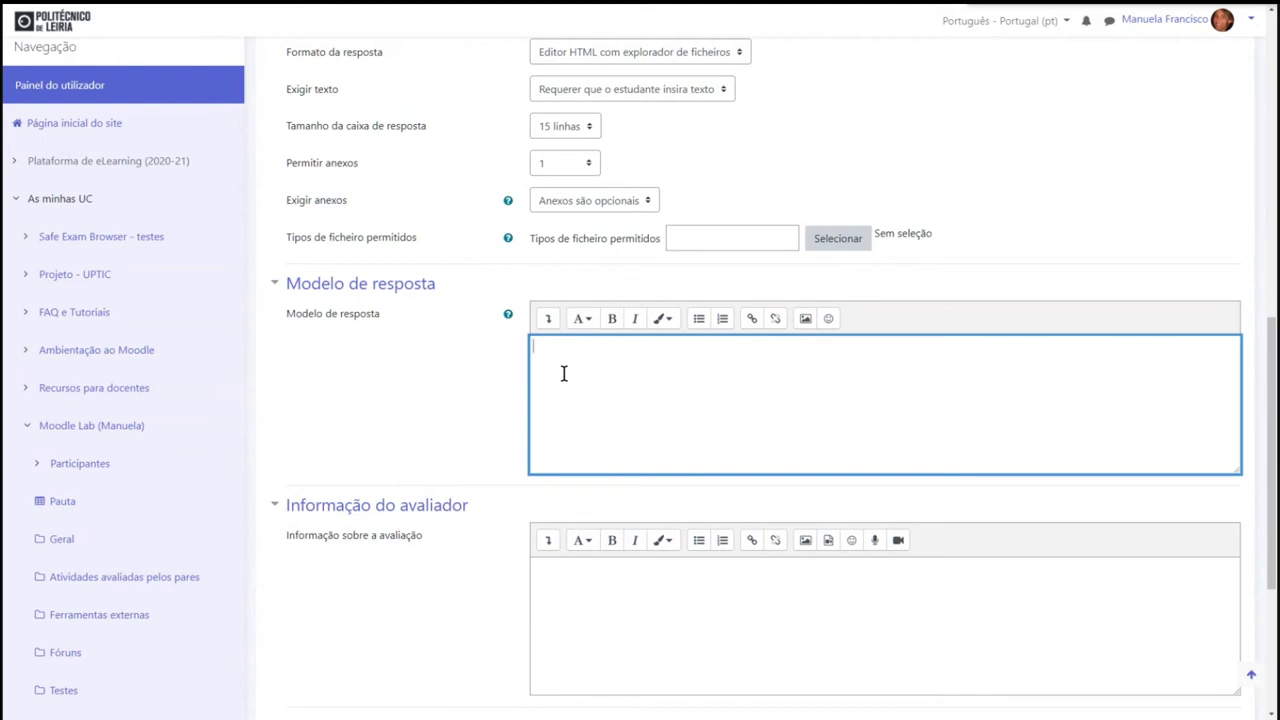
pyautogui.write('1.')
pyautogui.press('Return')
pyautogui.write('2. 3.')
pyautogui.press('Return')
pyautogui.write('4.')
pyautogui.scroll(-3, 456, 433)
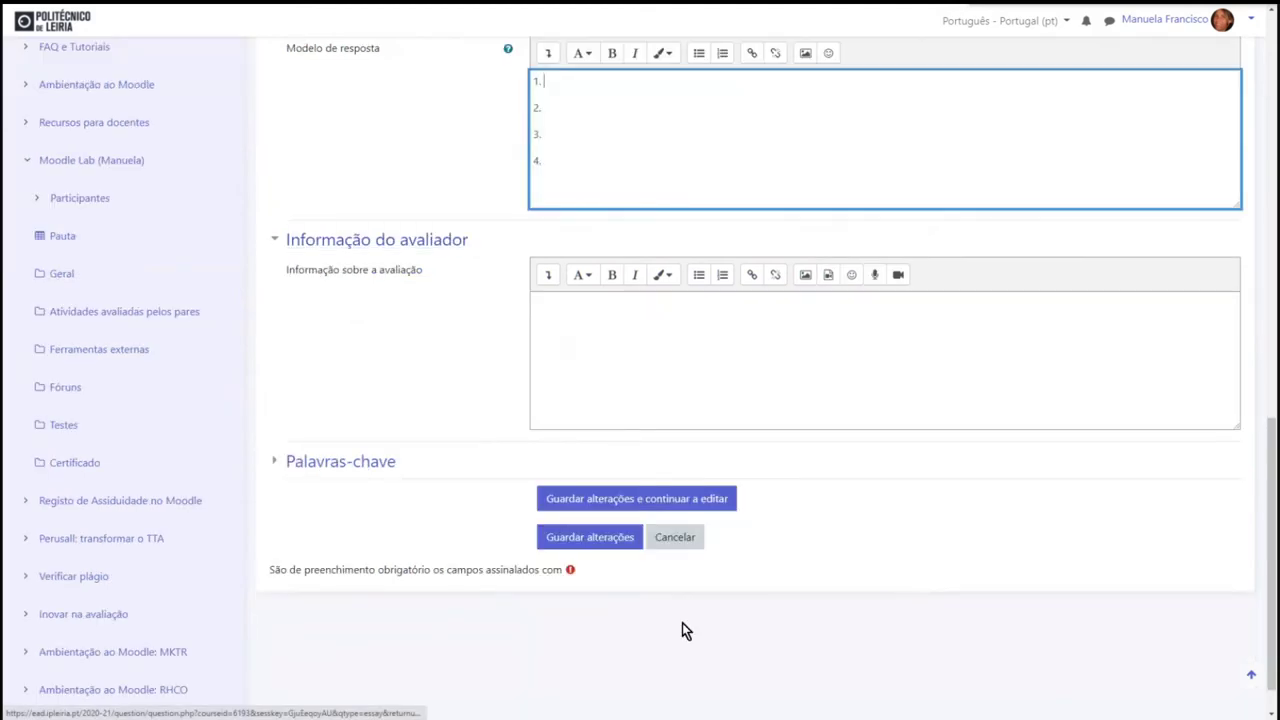
pyautogui.click(610, 542)
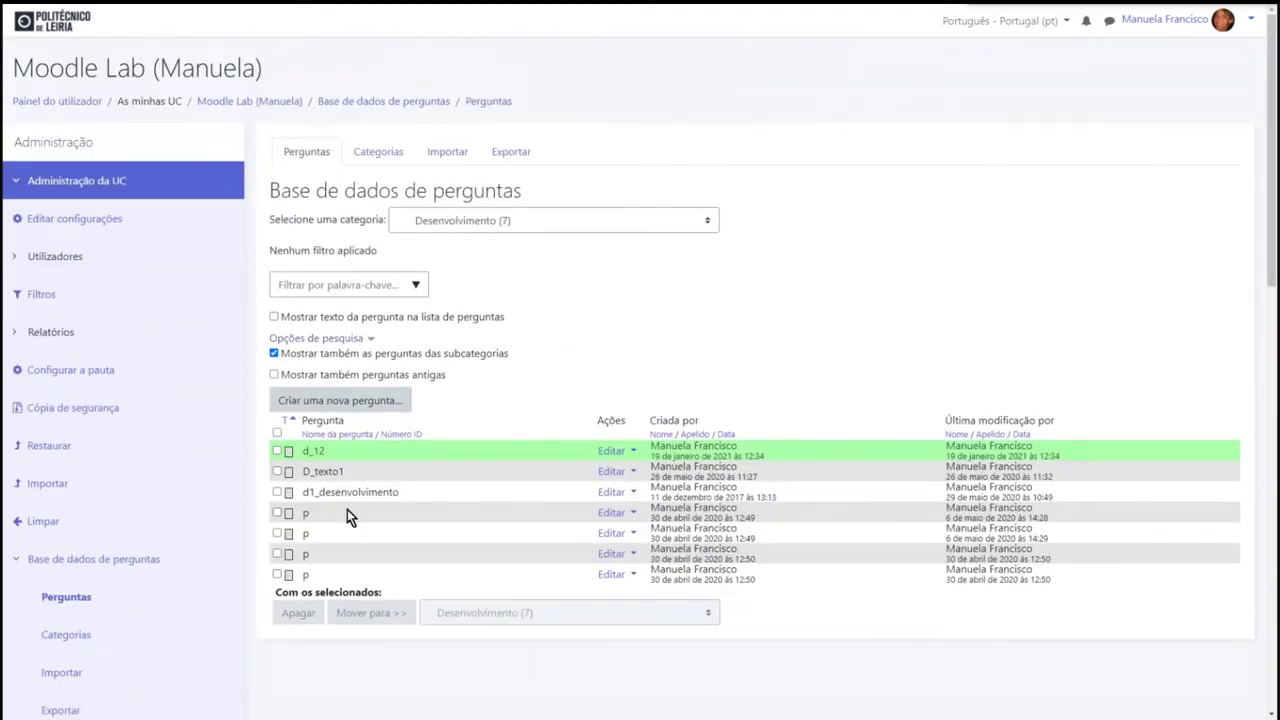
# Step: Preview question d_12 and try clearing the numbered template lines from its answer box
pyautogui.click(611, 450)
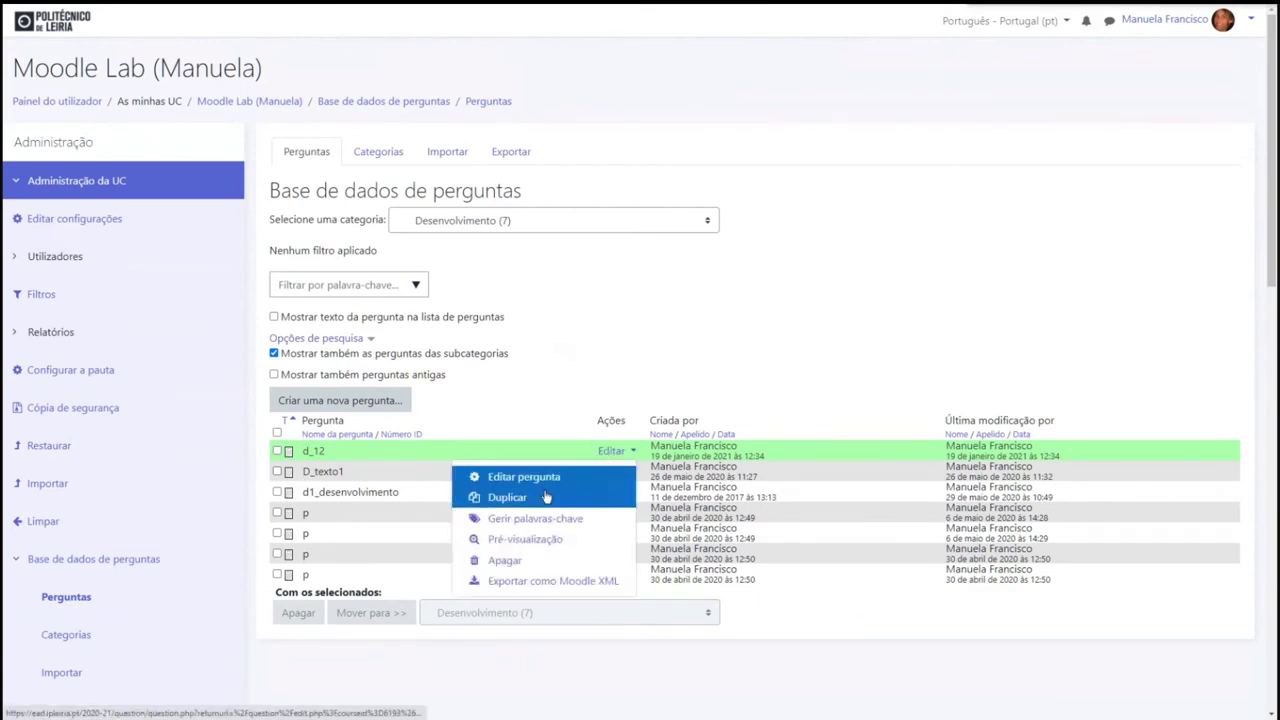
pyautogui.click(529, 545)
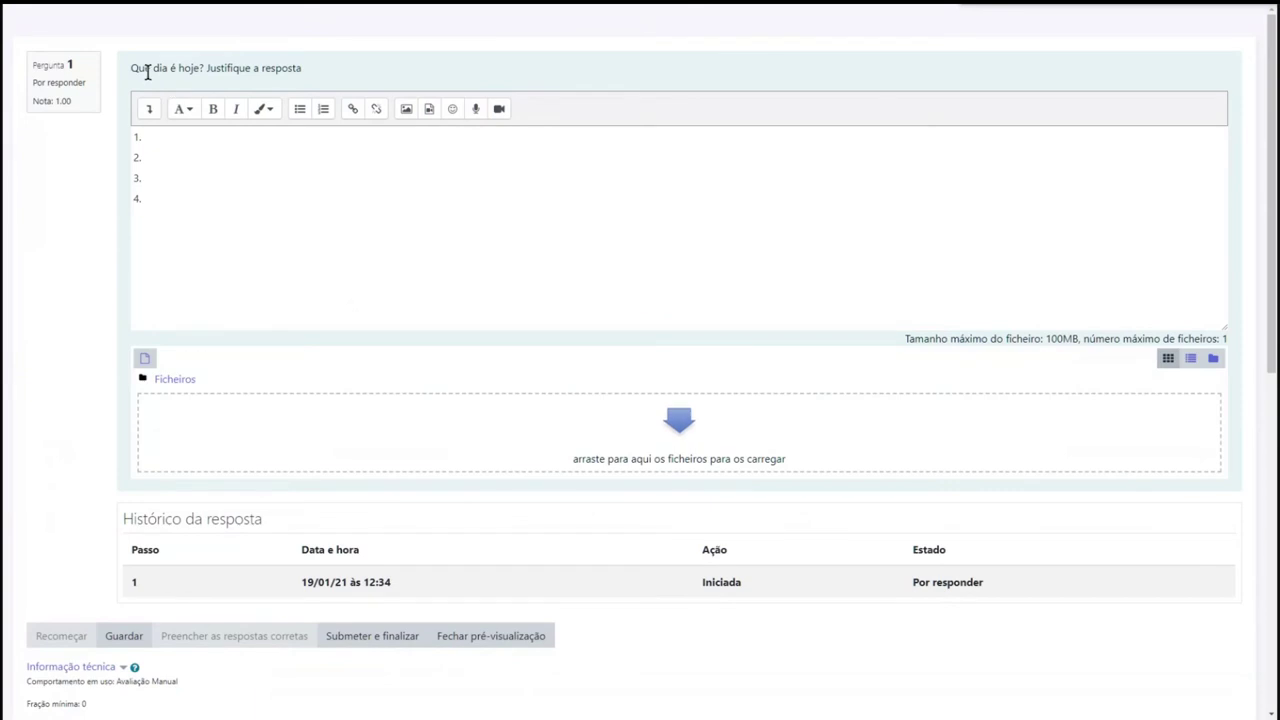
pyautogui.click(155, 202)
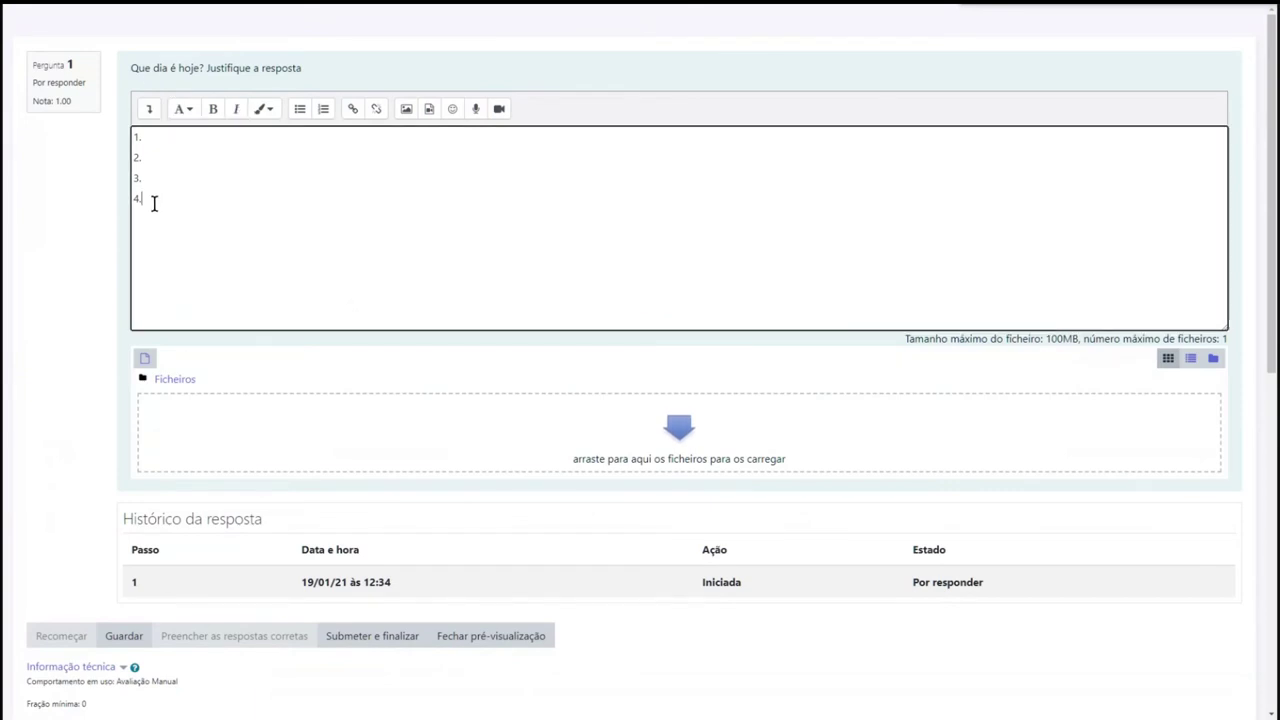
pyautogui.moveTo(155, 202); pyautogui.dragTo(120, 140)
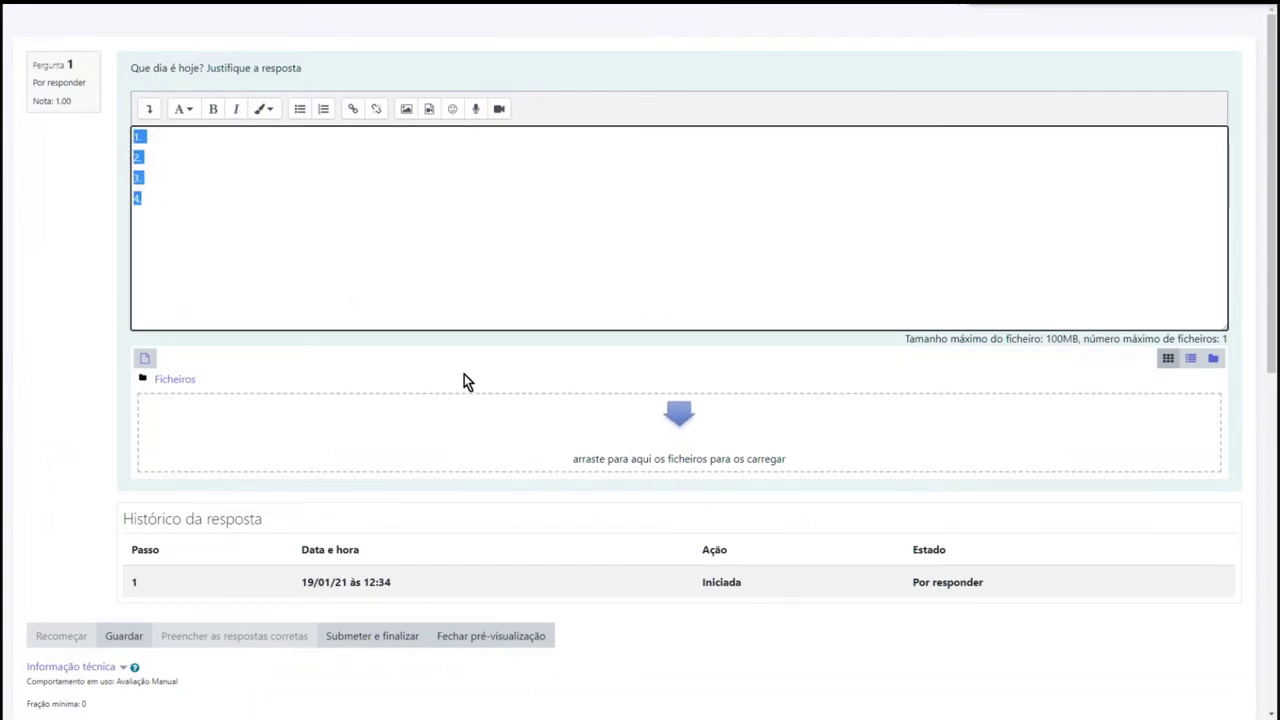
pyautogui.press('BackSpace')
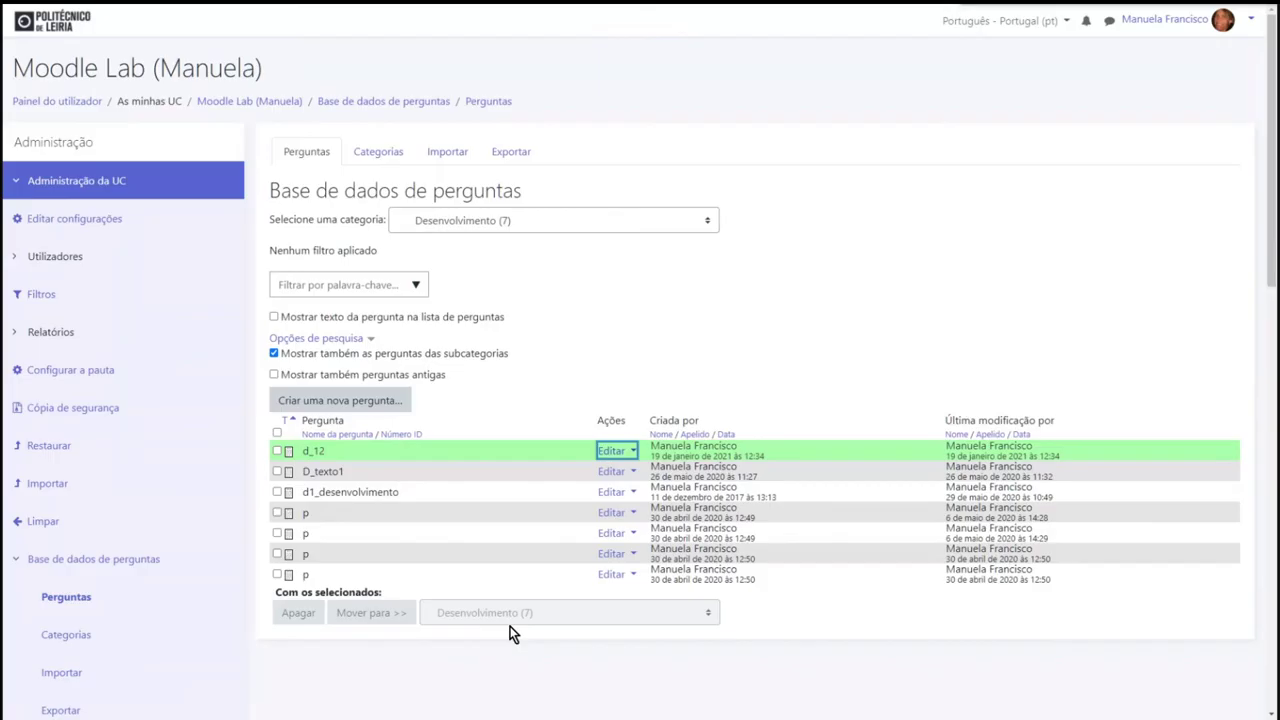
# Step: Look through the available question types for a new question and close the list without adding one
pyautogui.click(397, 401)
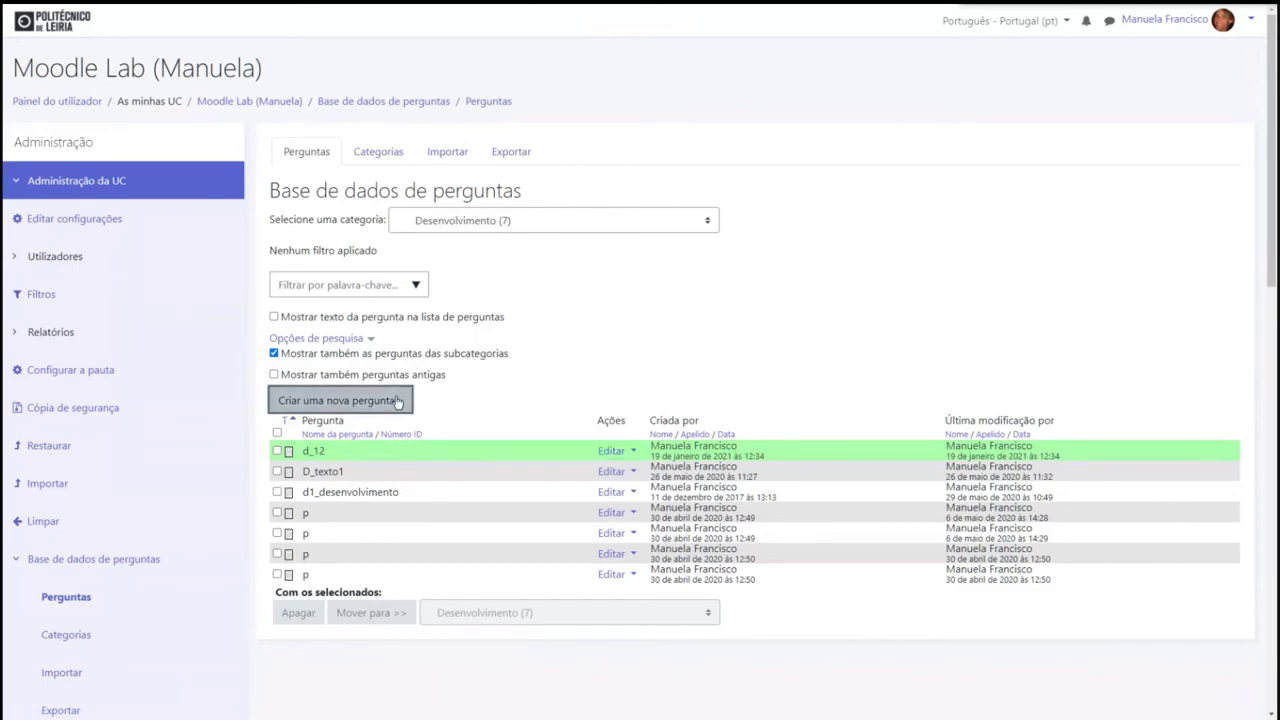
pyautogui.moveTo(615, 339); pyautogui.dragTo(593, 462)
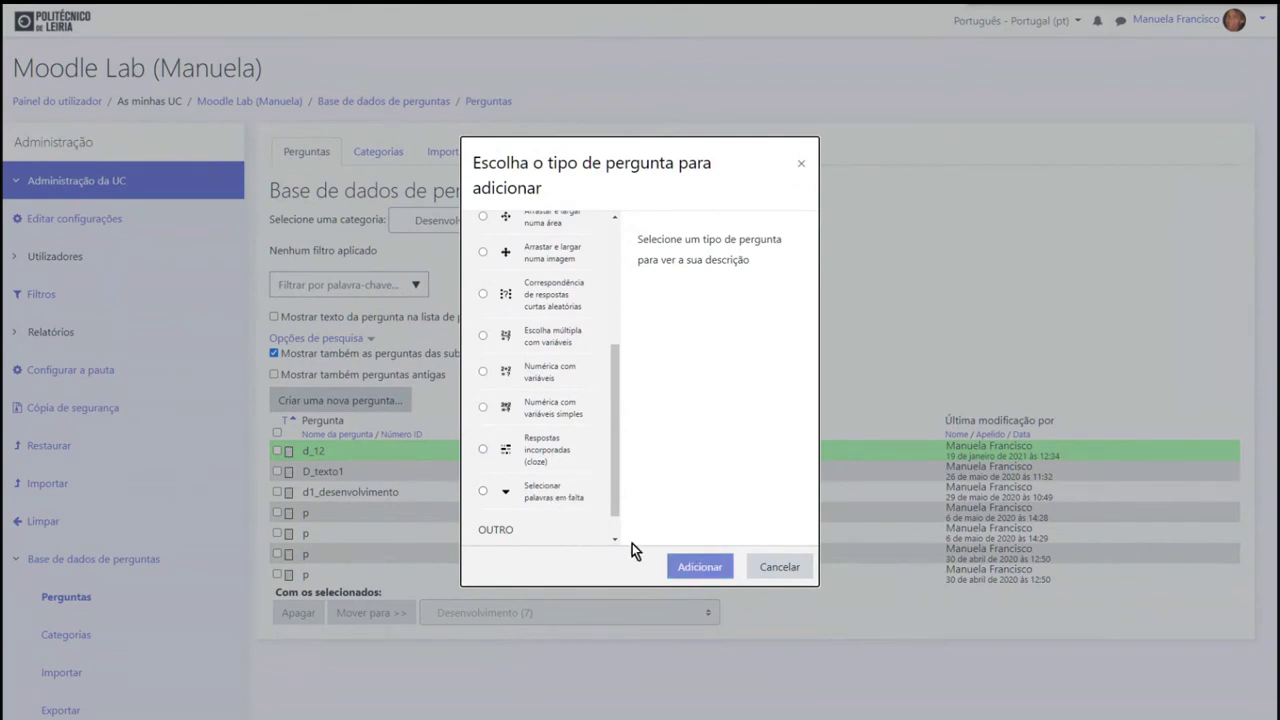
pyautogui.click(788, 574)
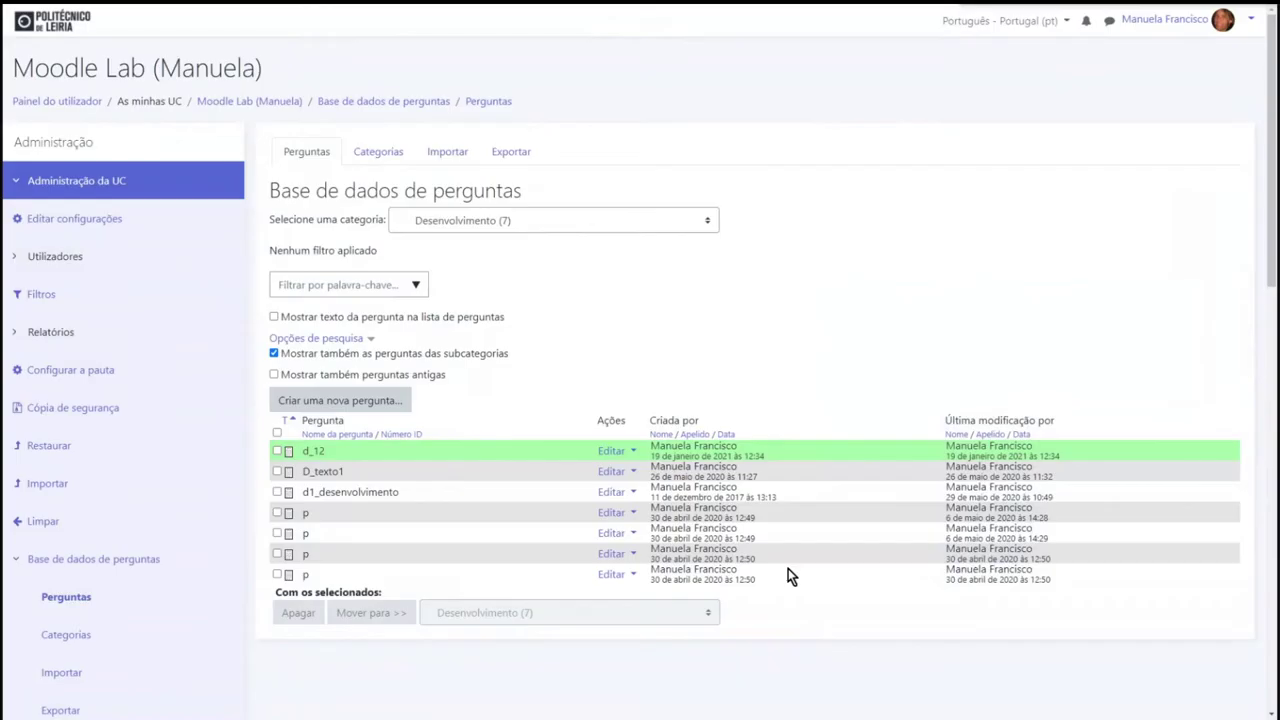
# Step: Switch to a question category that includes g6_palavras em falta, open that question for editing and highlight its [[1]] placeholder
pyautogui.click(584, 222)
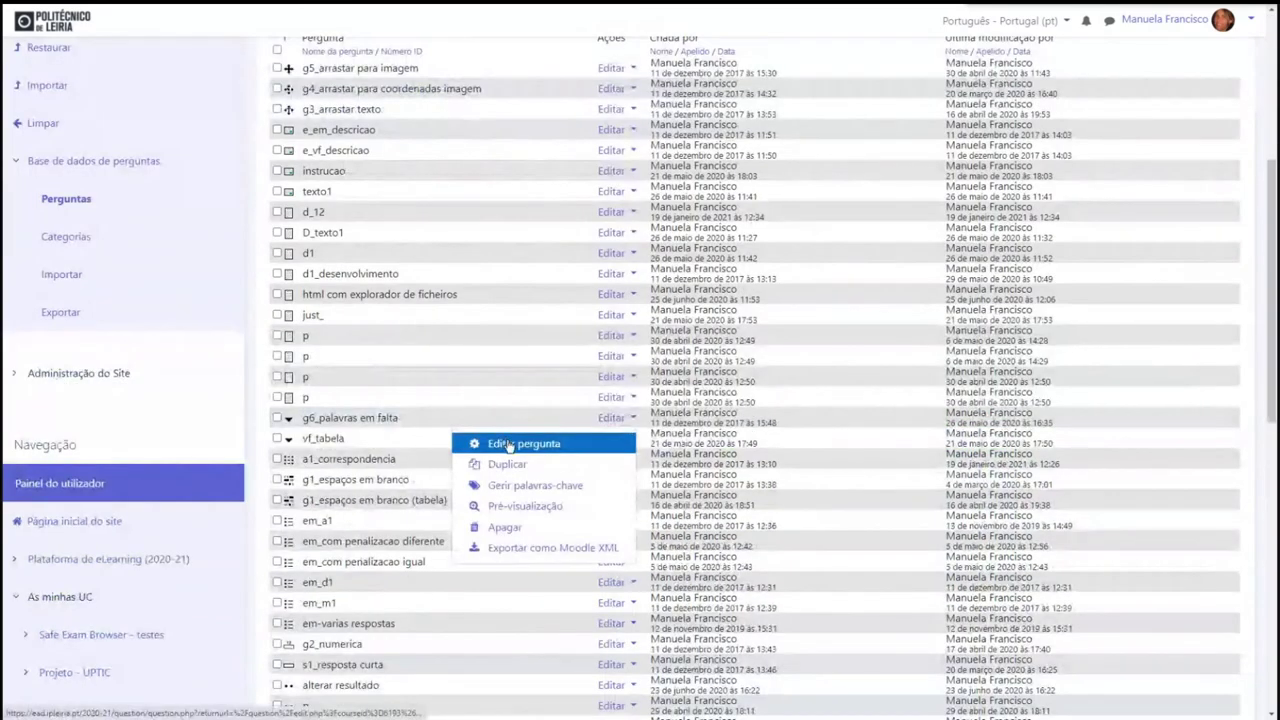
pyautogui.click(510, 445)
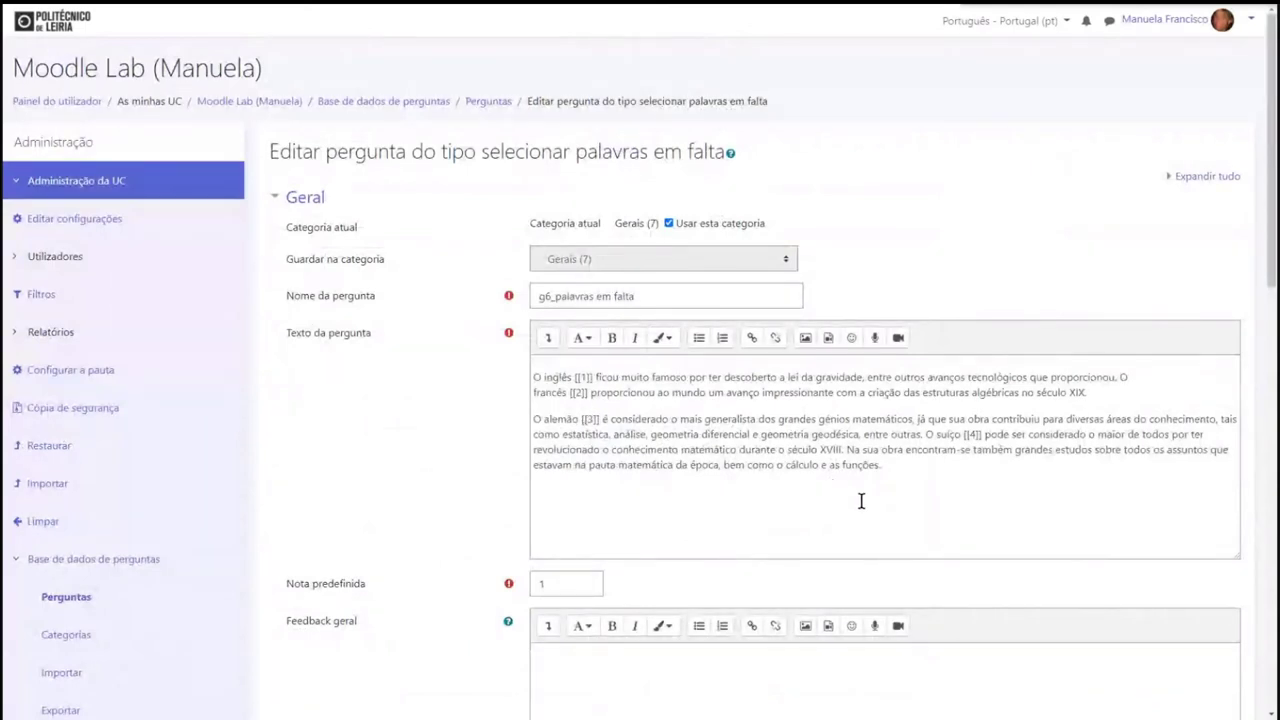
pyautogui.moveTo(576, 378); pyautogui.dragTo(596, 379)
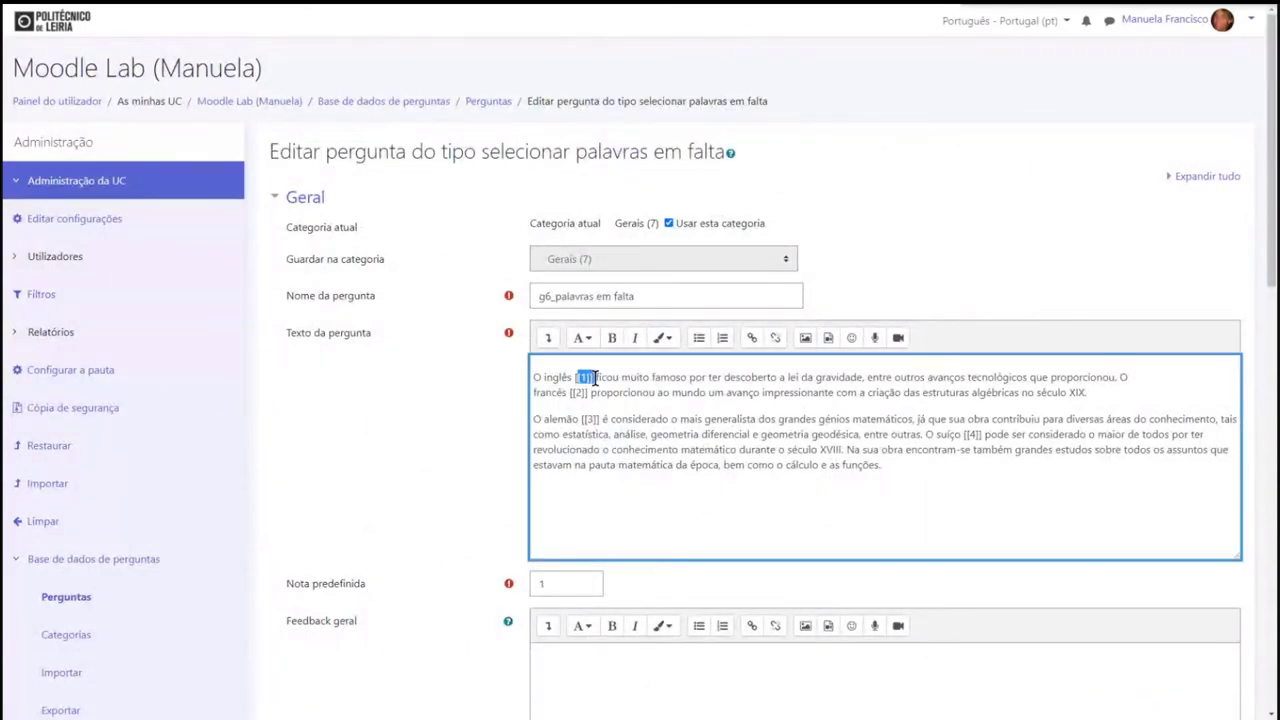
# Step: Preview the g6_palavras em falta question, examine the answer choices offered for its gaps, and close the preview
pyautogui.scroll(-10, 757, 500)
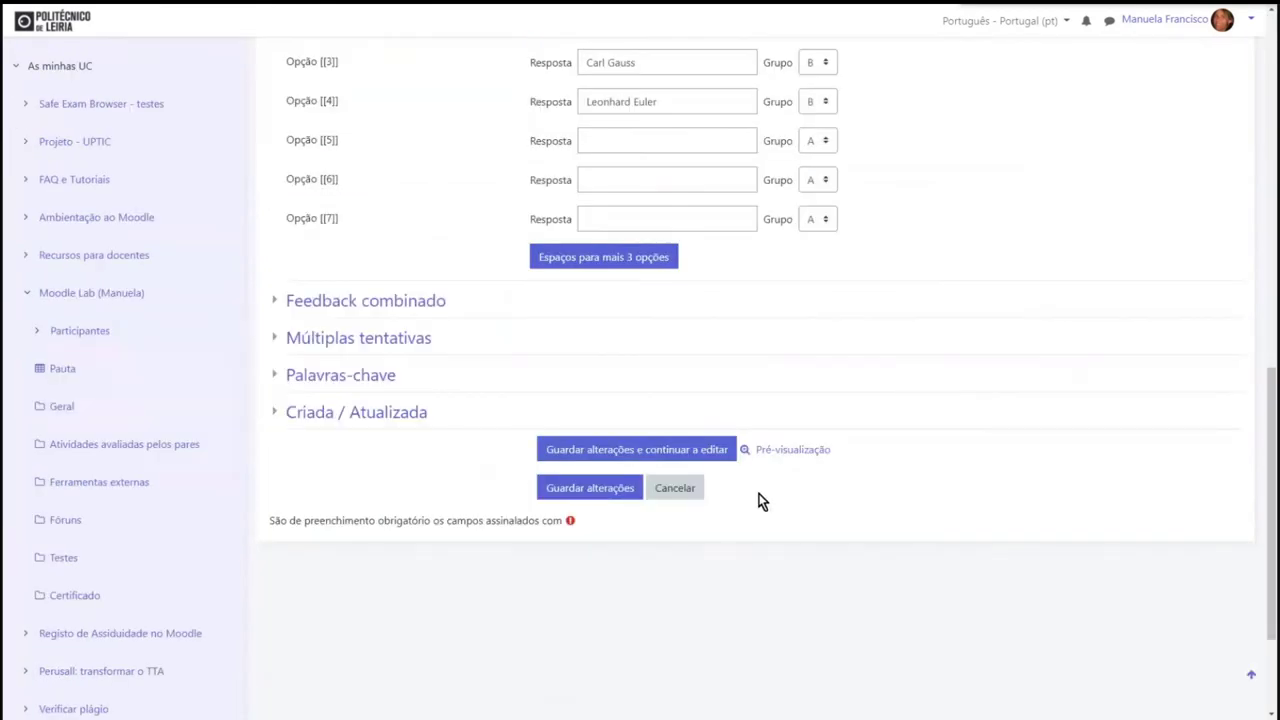
pyautogui.click(793, 450)
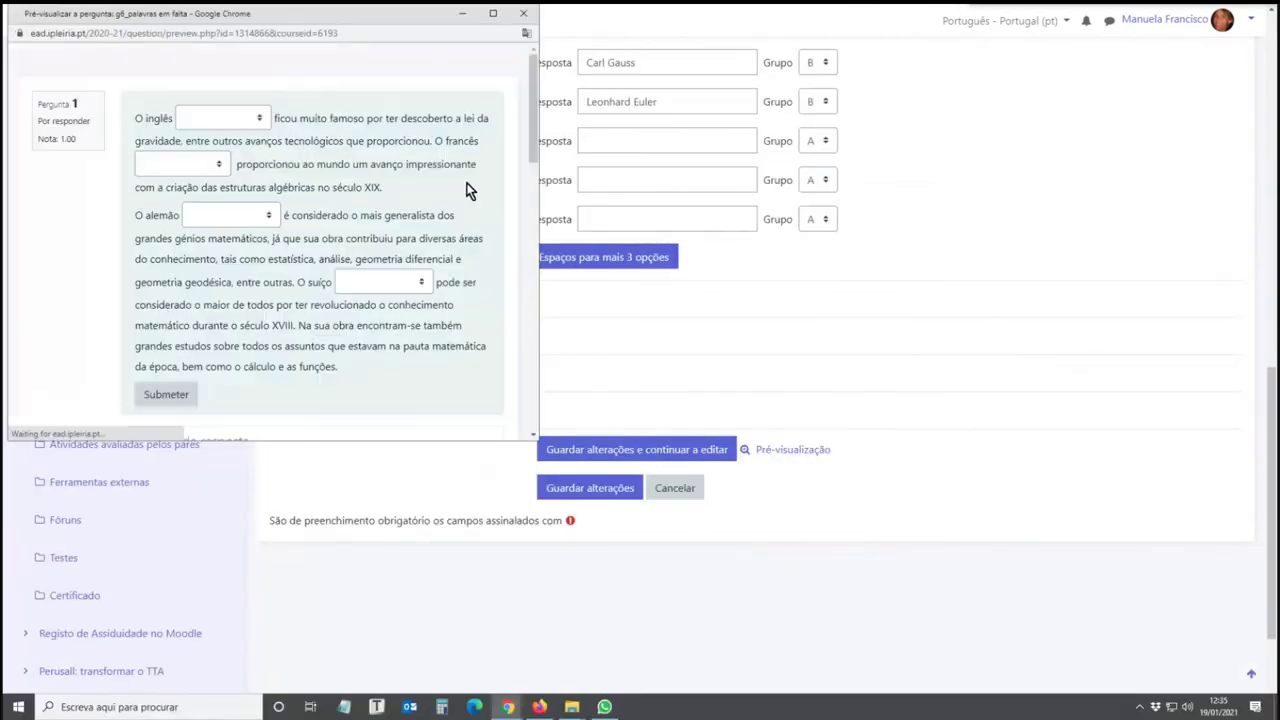
pyautogui.click(495, 16)
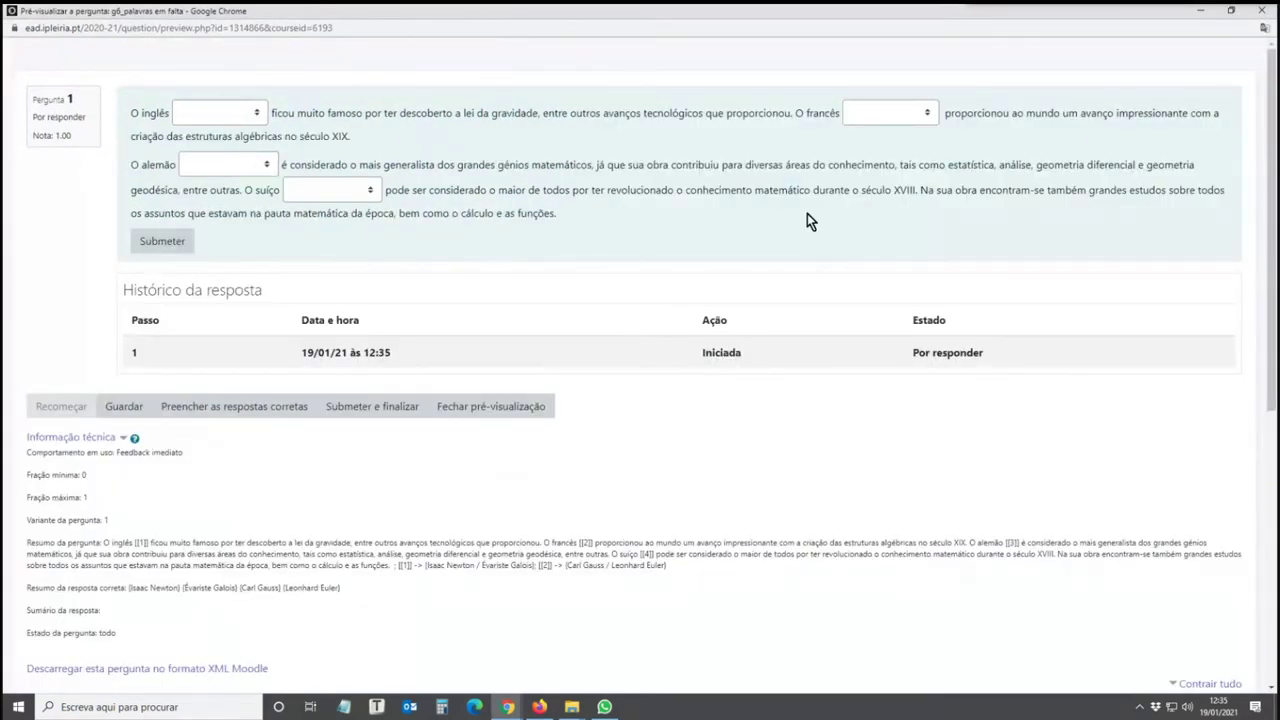
pyautogui.click(235, 116)
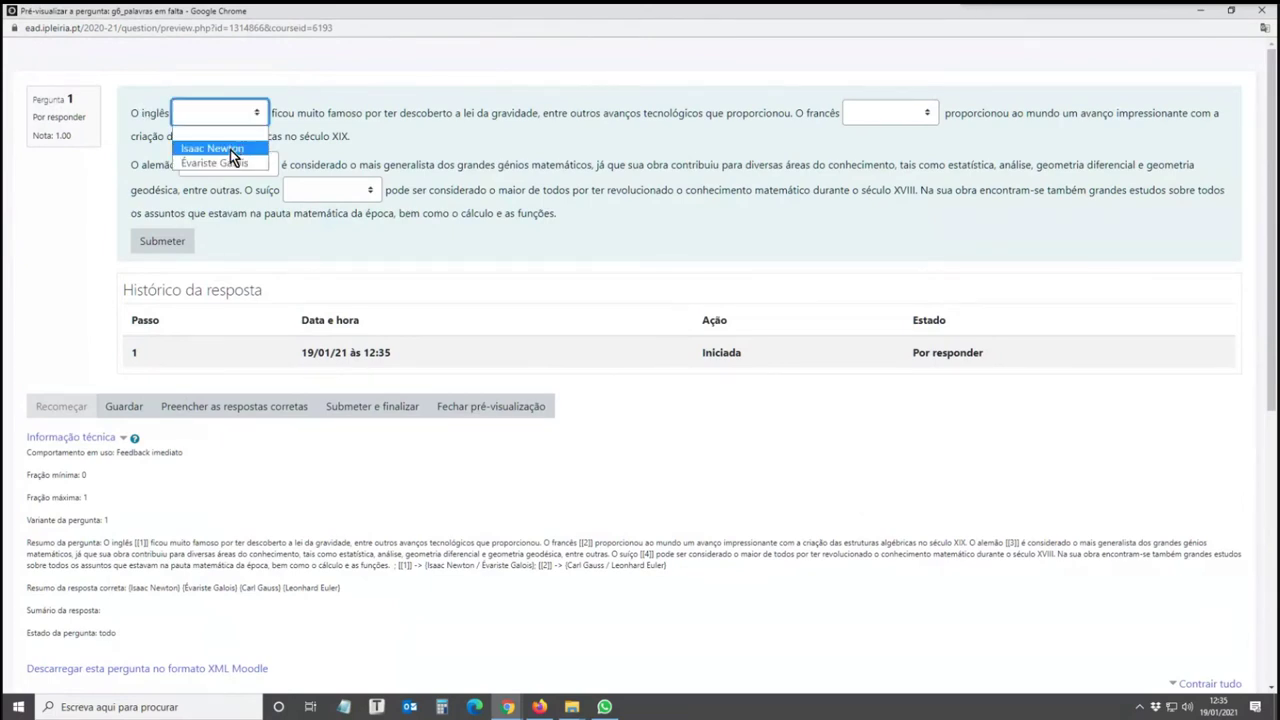
pyautogui.click(878, 114)
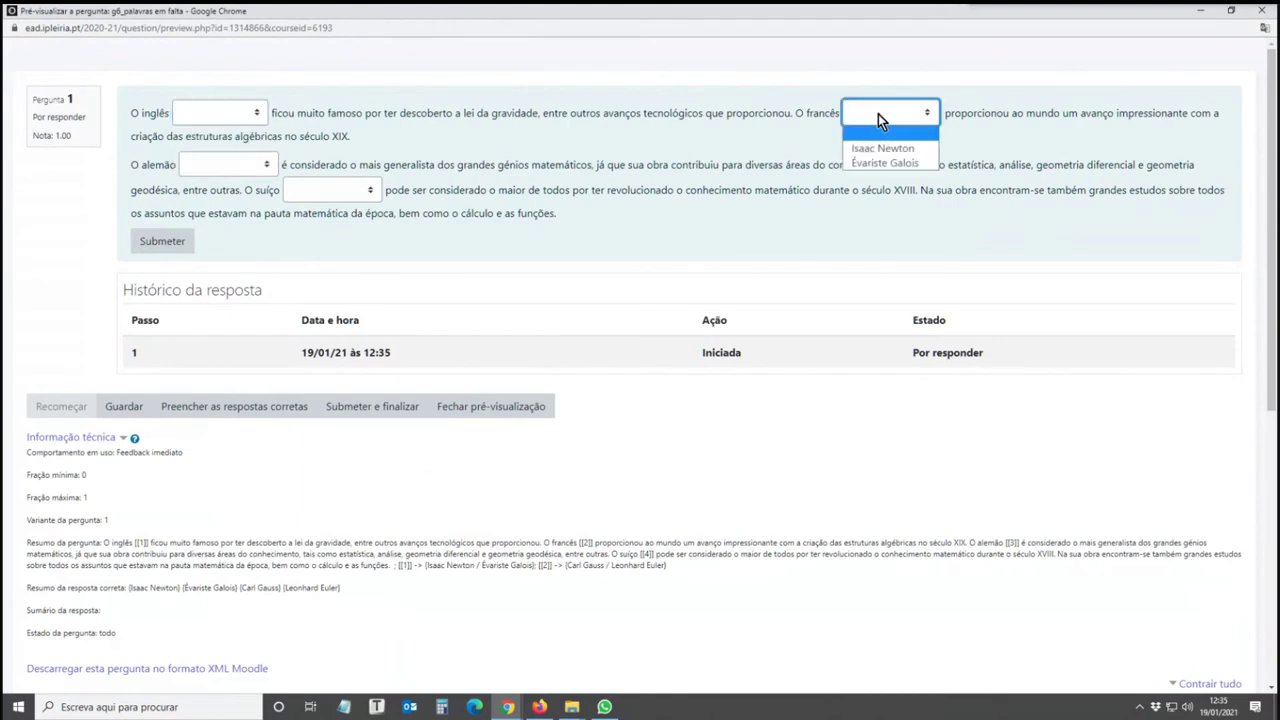
pyautogui.click(209, 118)
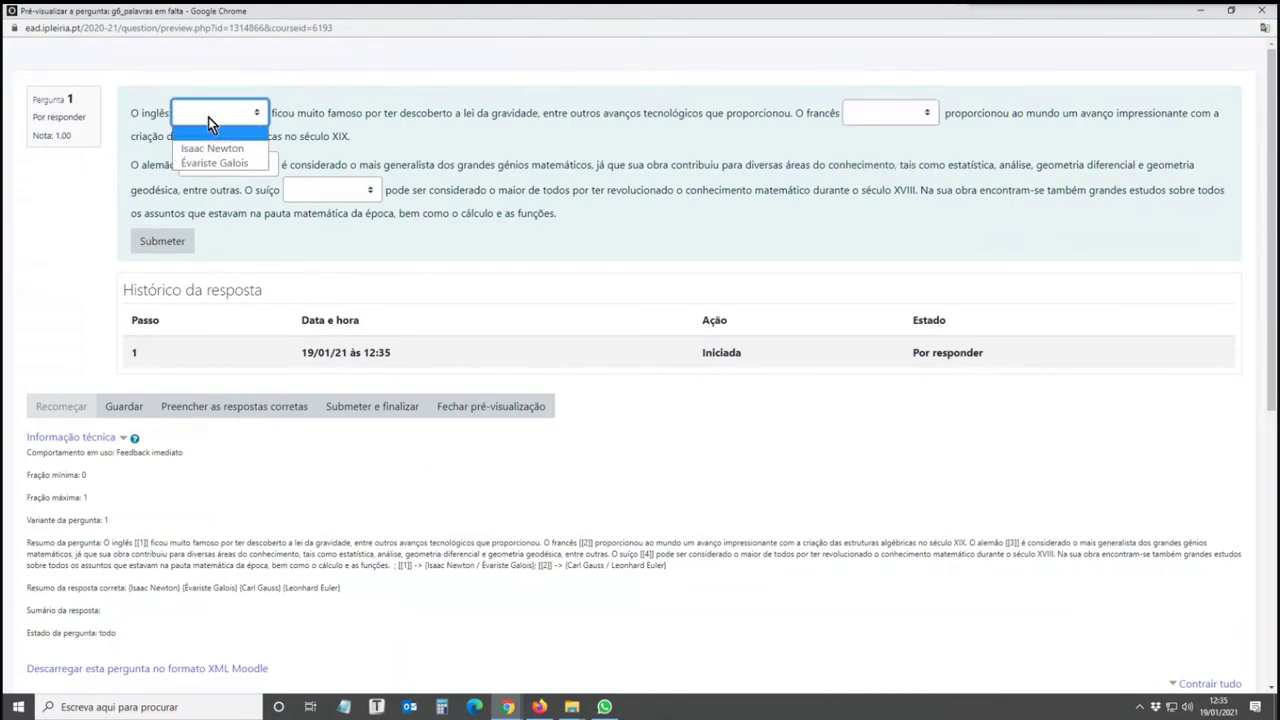
pyautogui.click(905, 121)
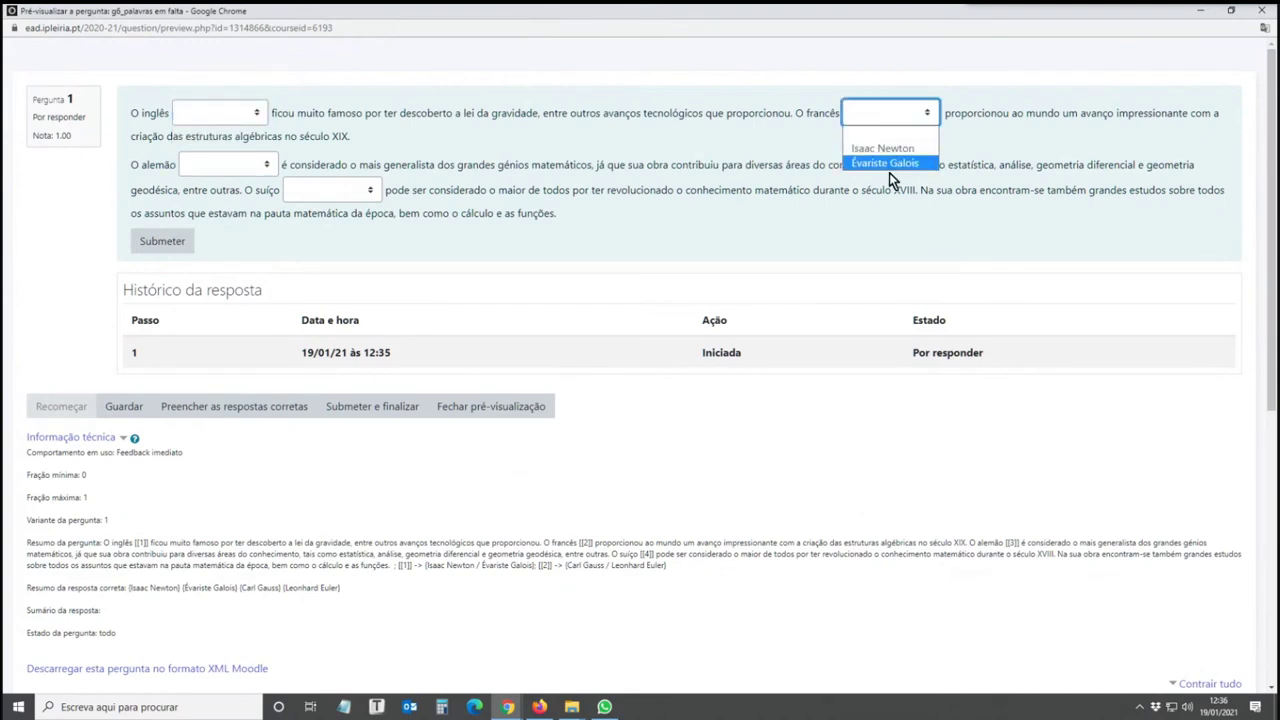
pyautogui.click(220, 165)
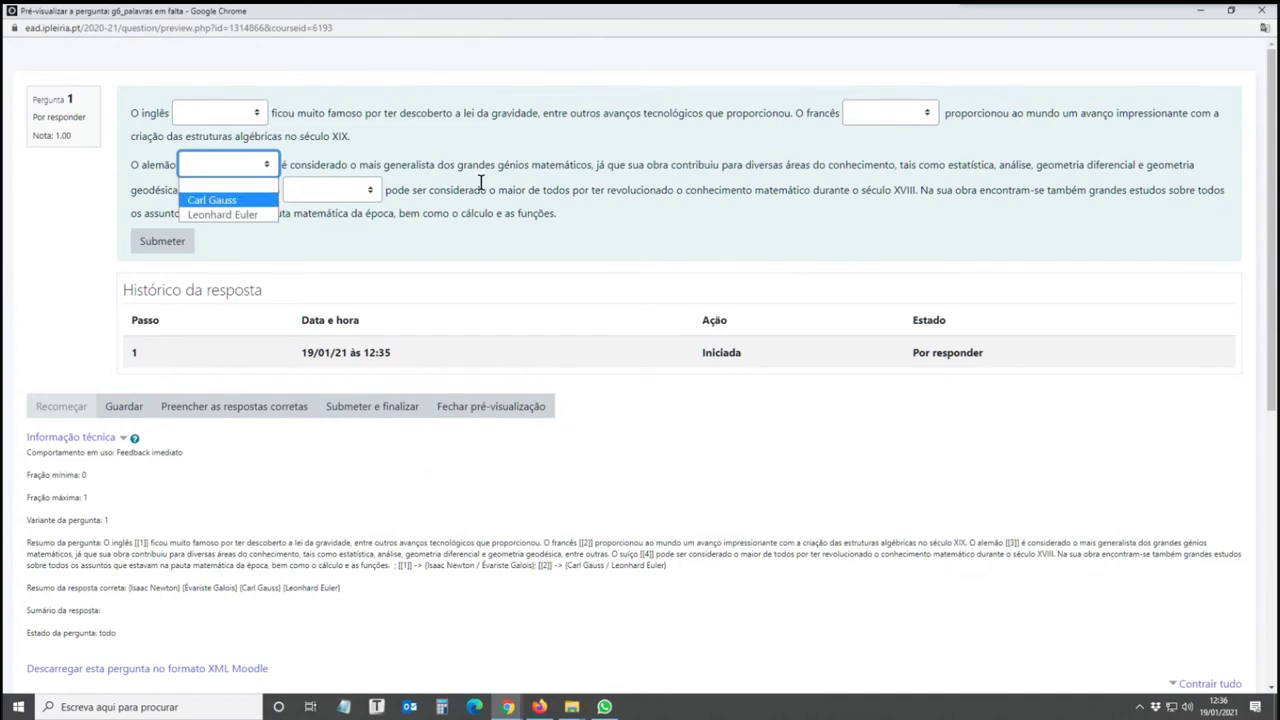
pyautogui.click(463, 412)
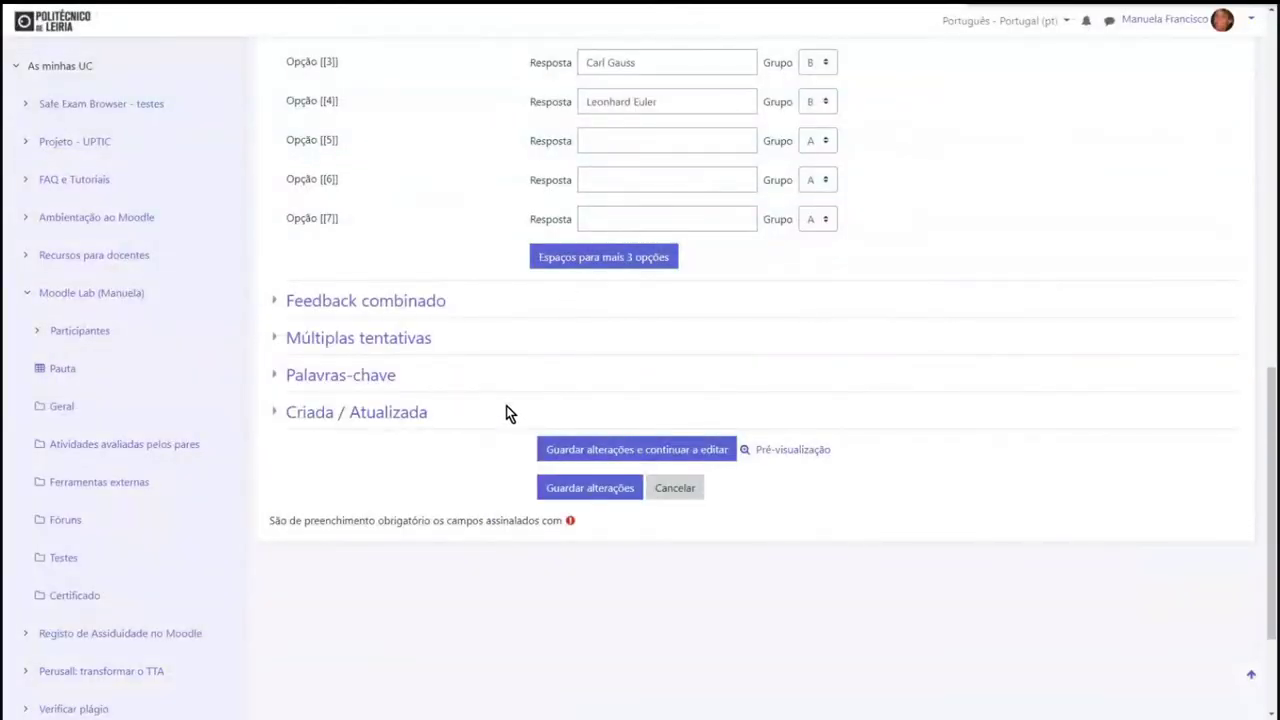
# Step: Examine the [[1]] placeholder in the question text and compare it with the numbered answer options
pyautogui.scroll(8, 506, 406)
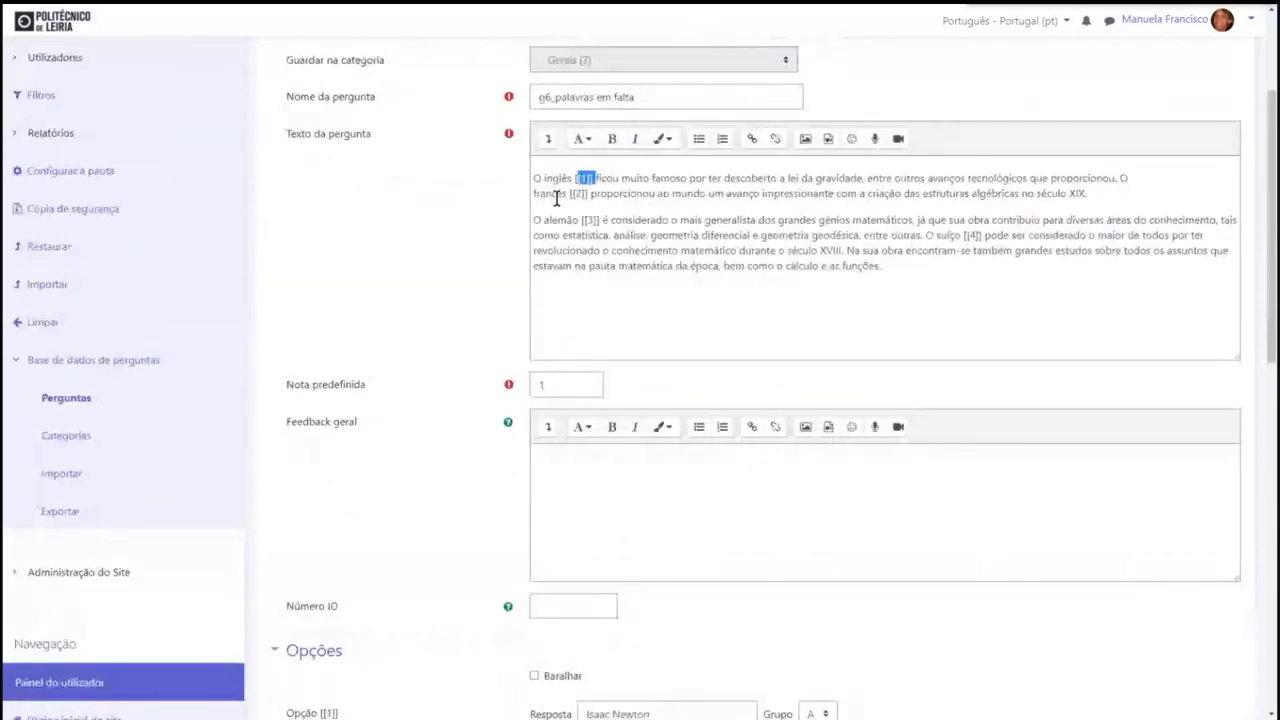
pyautogui.click(576, 180)
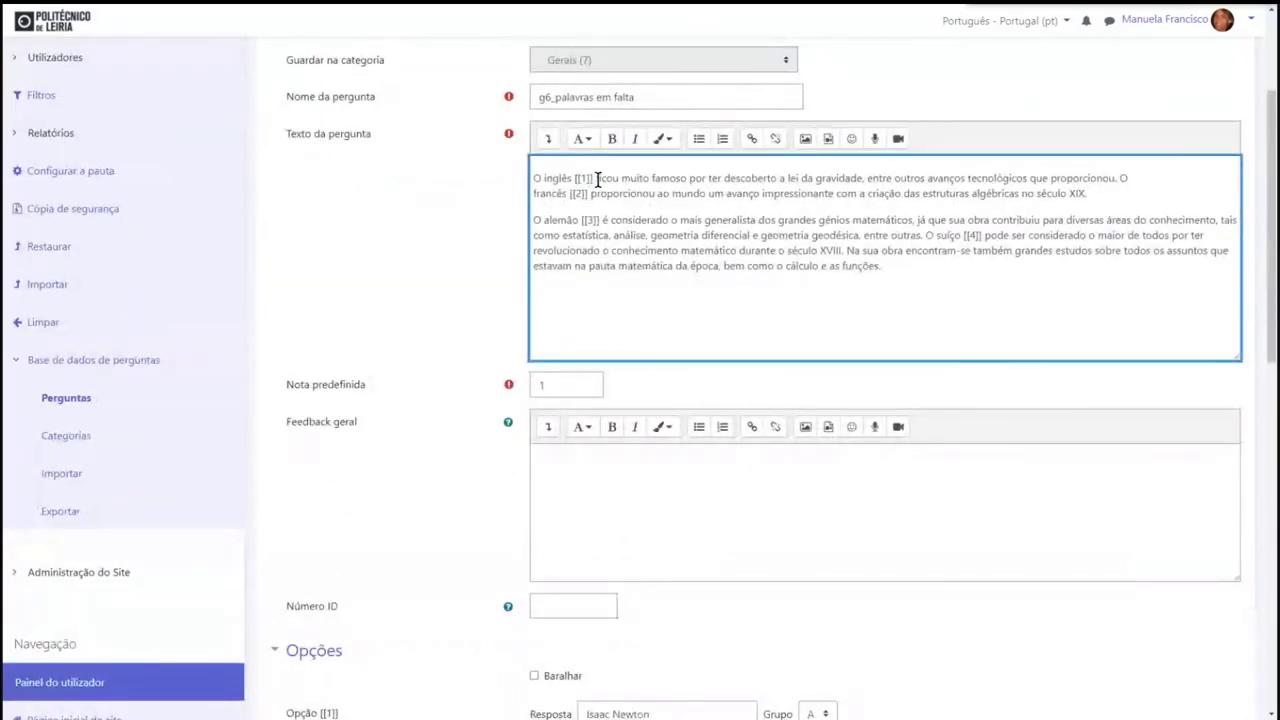
pyautogui.moveTo(593, 180); pyautogui.dragTo(576, 180)
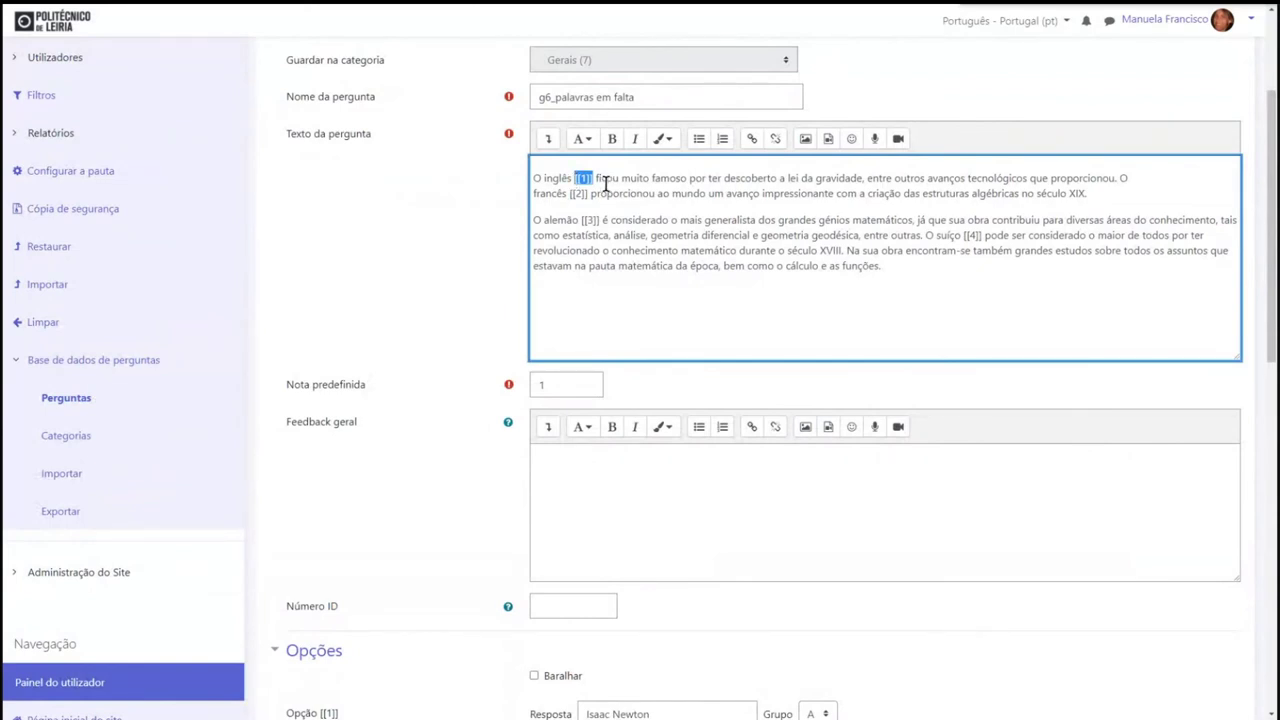
pyautogui.click(585, 180)
pyautogui.scroll(-2, 386, 277)
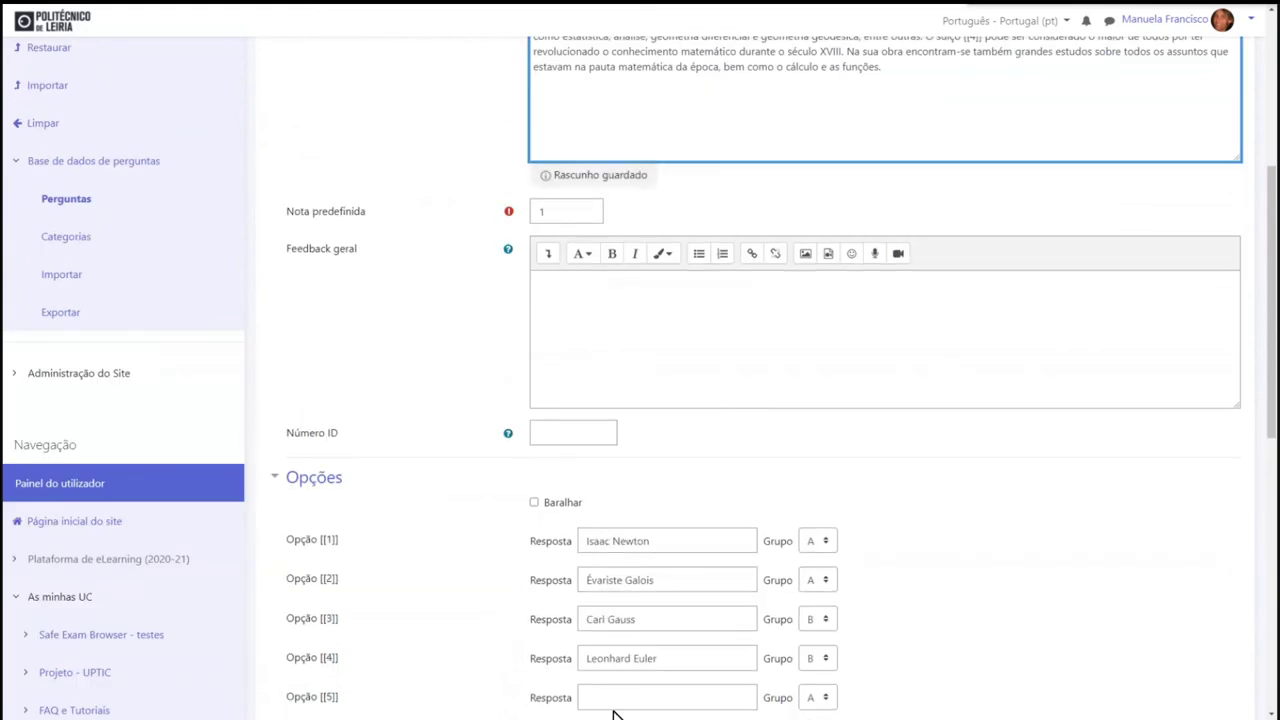
pyautogui.scroll(4, 640, 640)
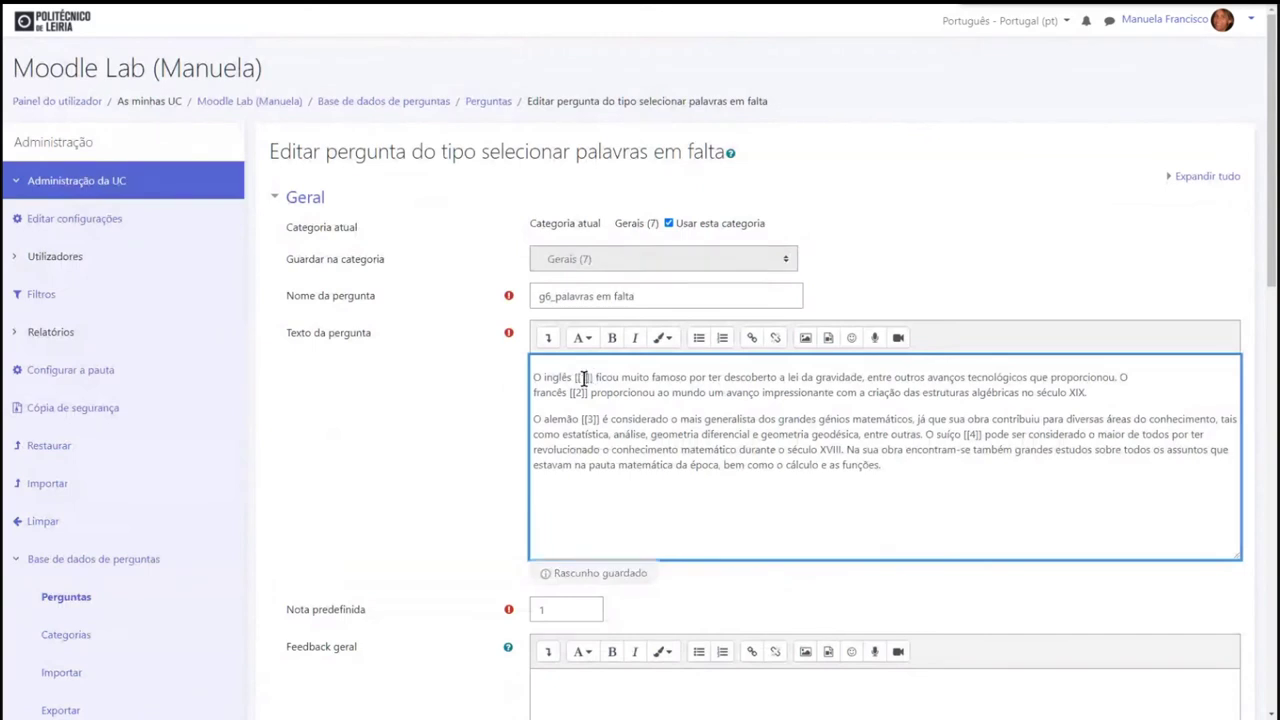
# Step: Check the answer for option [[1]], and assign the answers for options [[3]] and [[4]] to group A
pyautogui.scroll(-1, 584, 378)
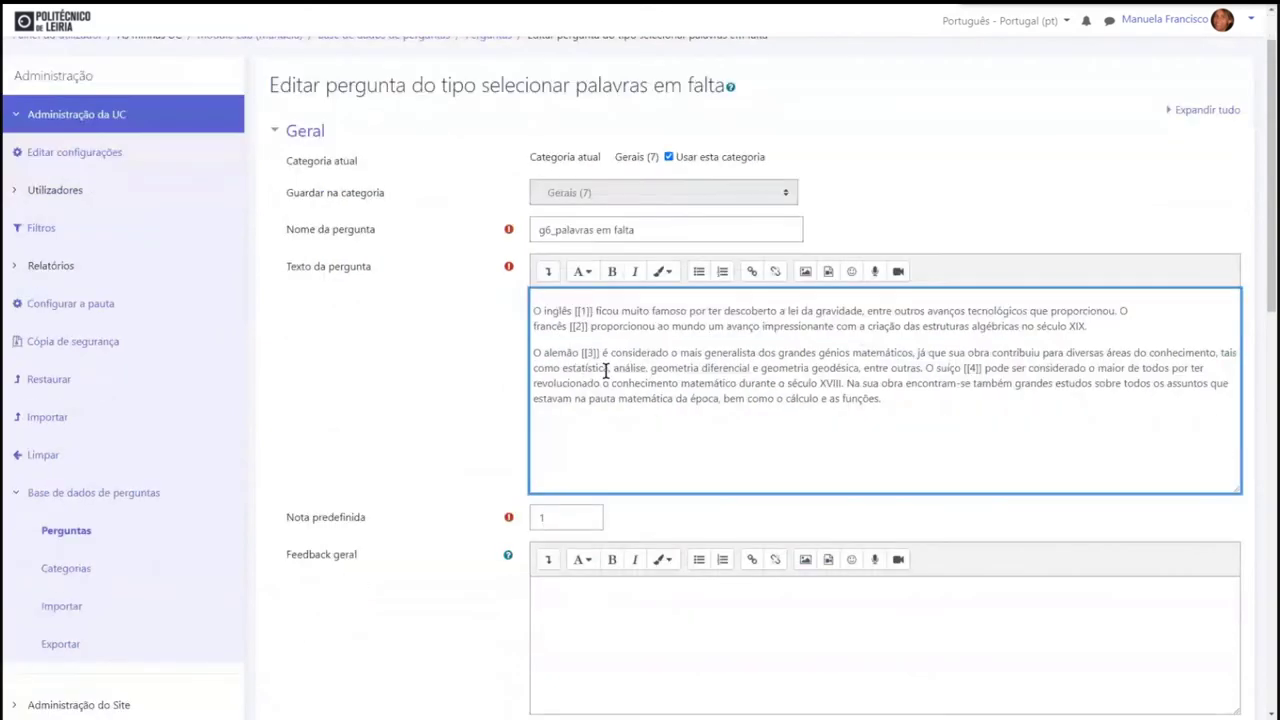
pyautogui.scroll(-3, 605, 370)
pyautogui.click(656, 514)
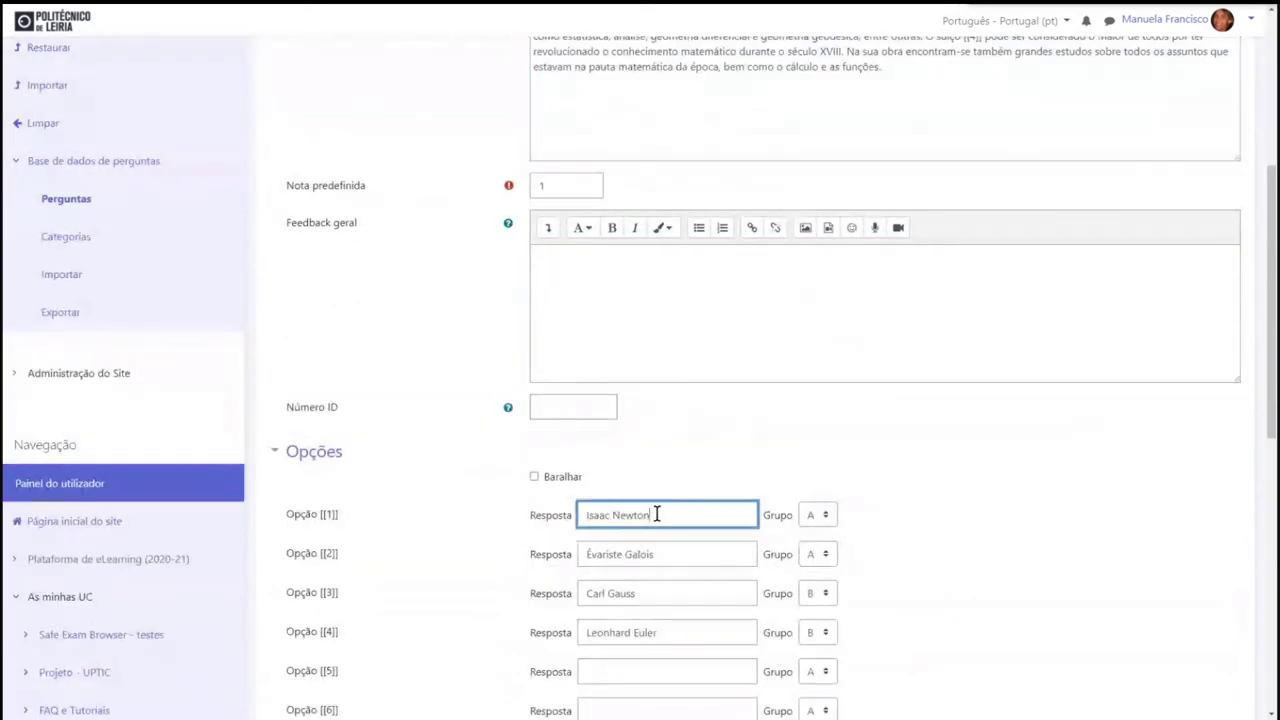
pyautogui.moveTo(656, 514); pyautogui.dragTo(569, 524)
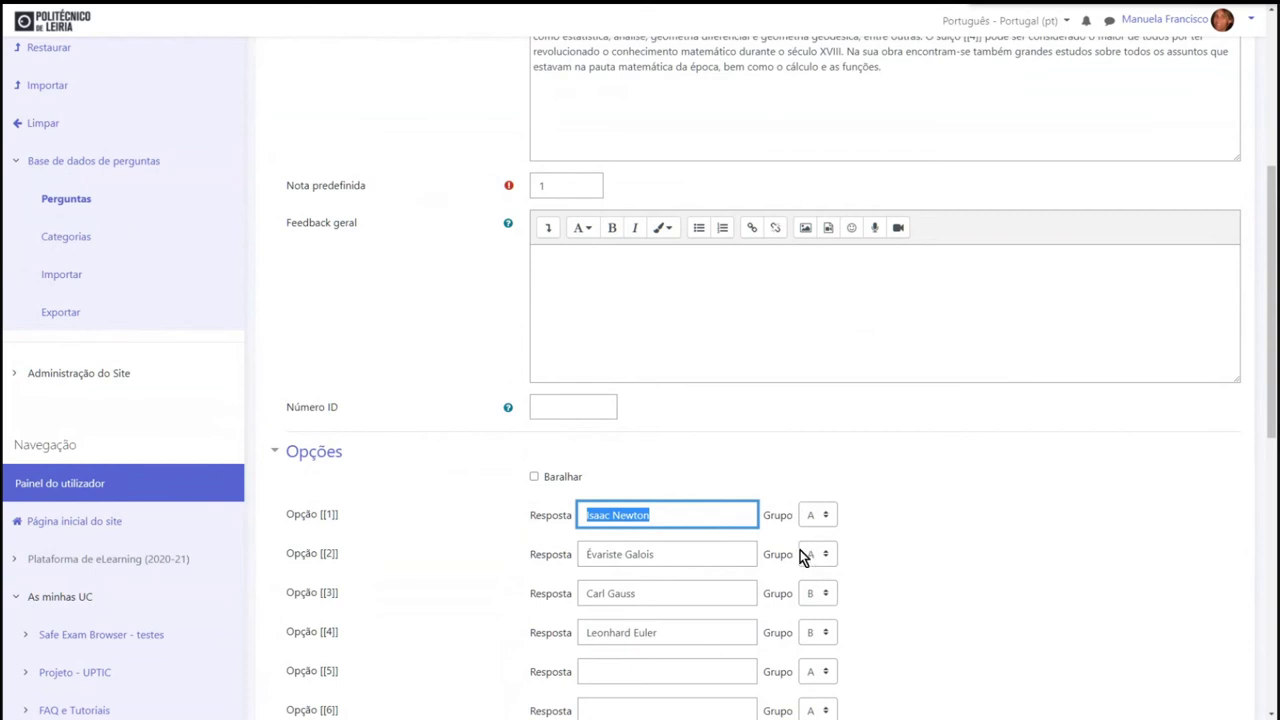
pyautogui.click(813, 600)
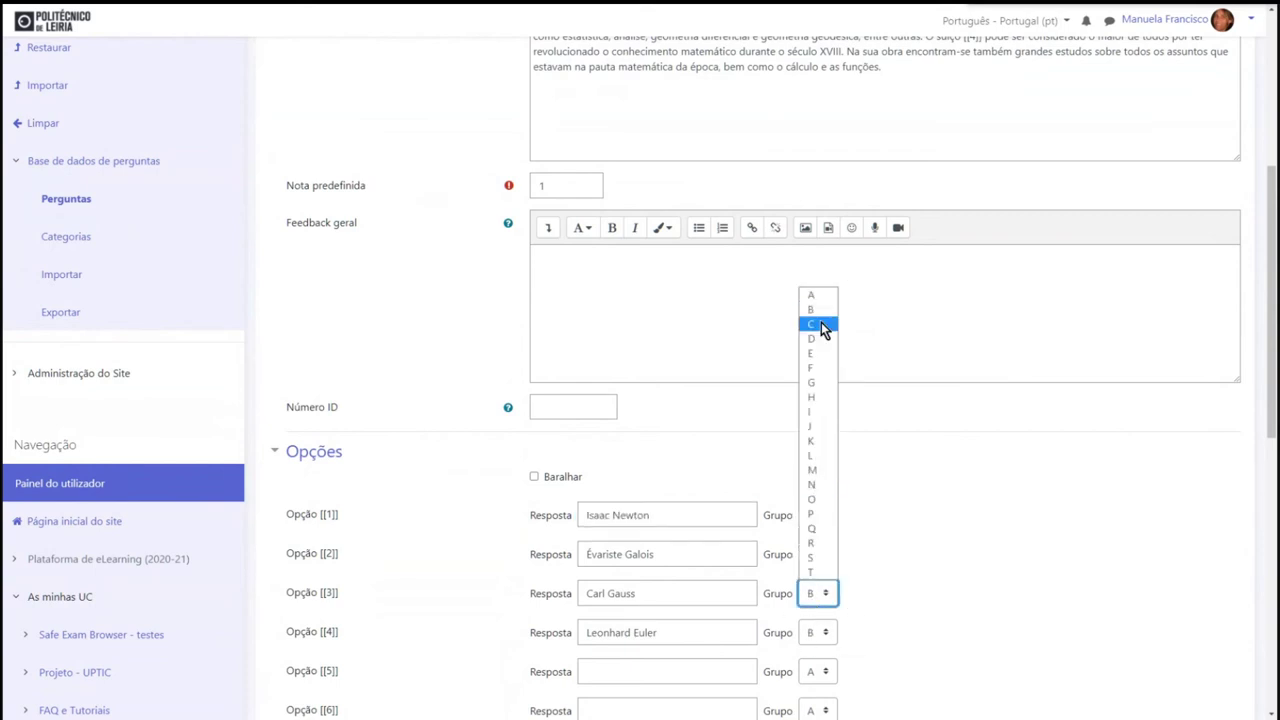
pyautogui.click(818, 296)
pyautogui.click(817, 630)
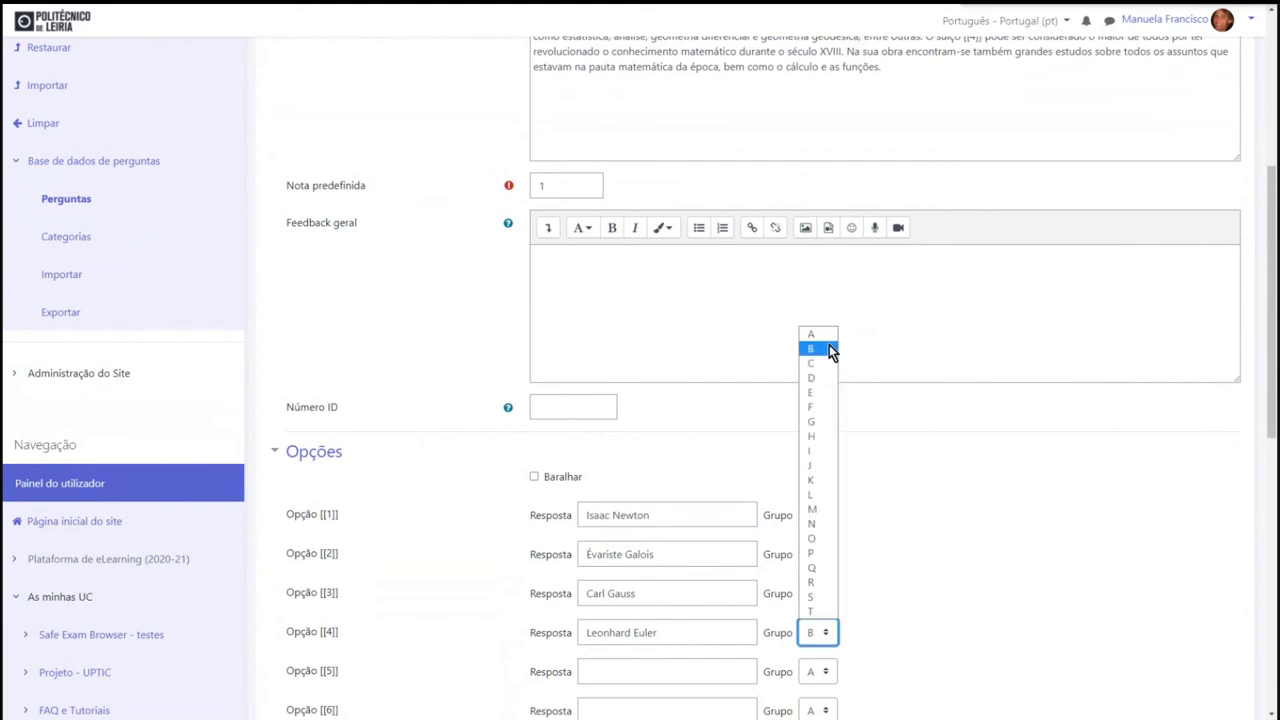
pyautogui.click(825, 332)
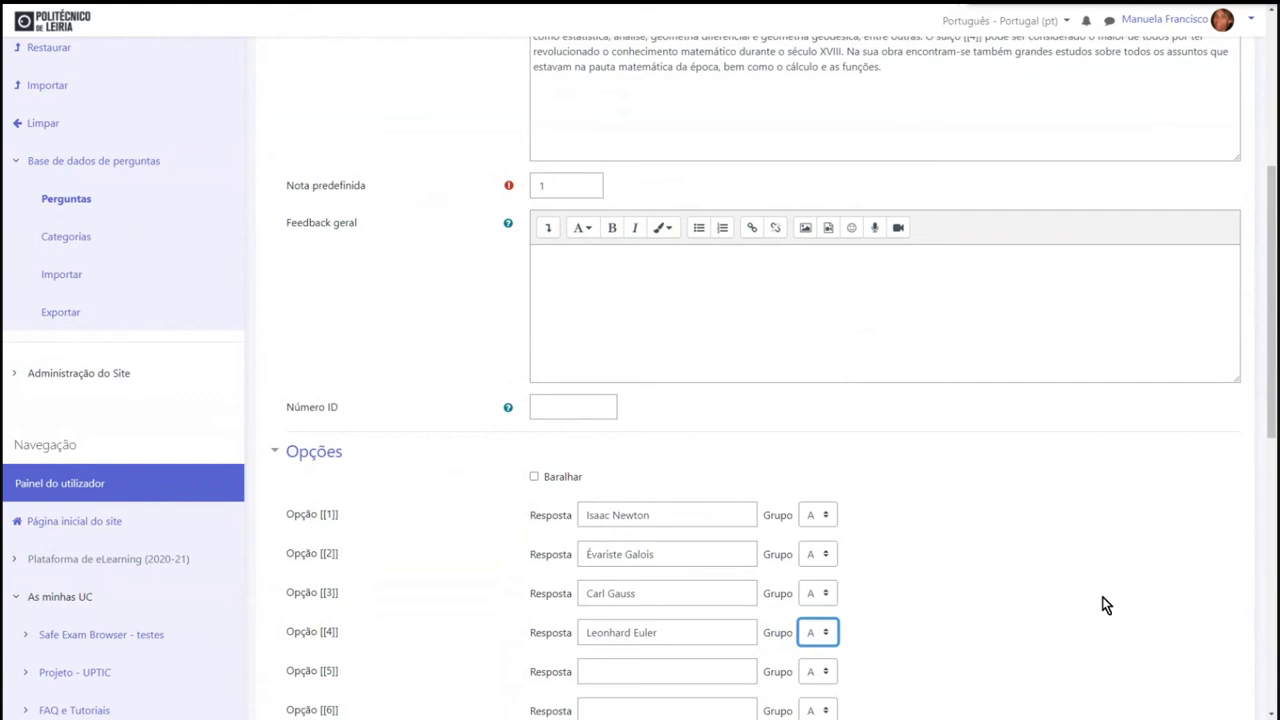
# Step: Review the [[3]] and [[4]] placeholders in the question text, and save the changes while continuing to edit the question
pyautogui.scroll(2, 1110, 608)
pyautogui.scroll(3, 1110, 608)
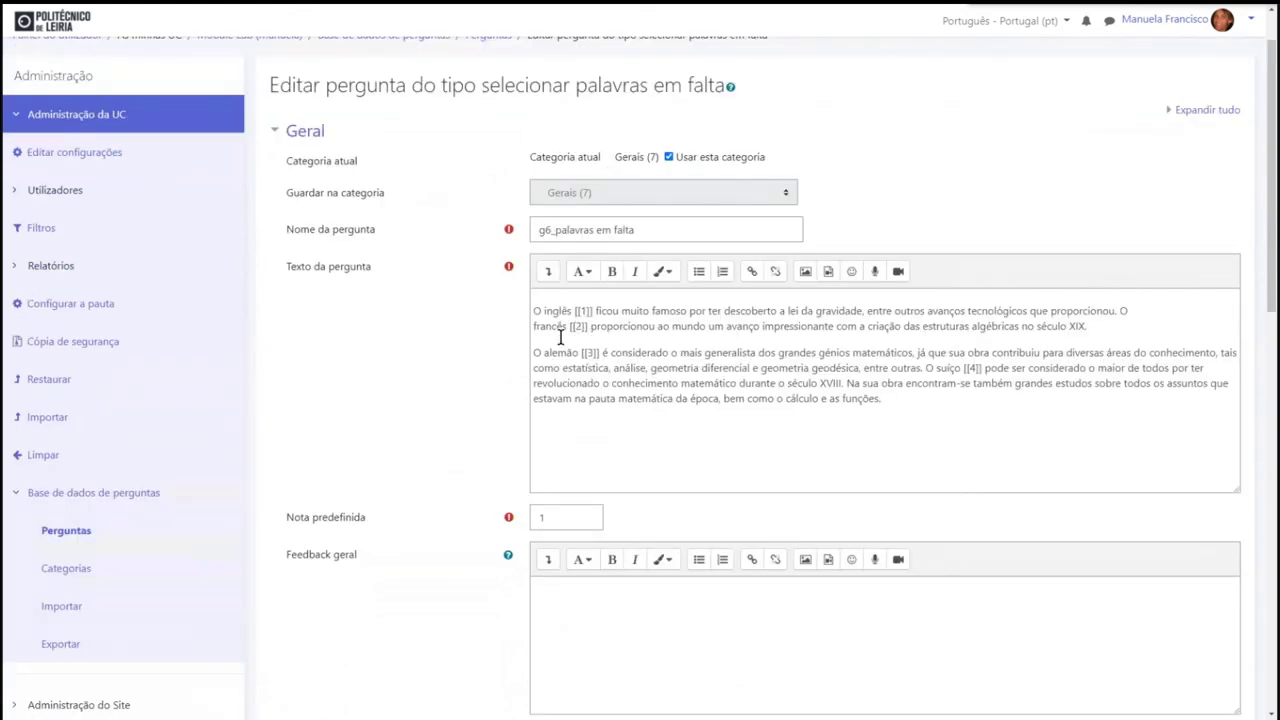
pyautogui.moveTo(578, 354); pyautogui.dragTo(592, 354)
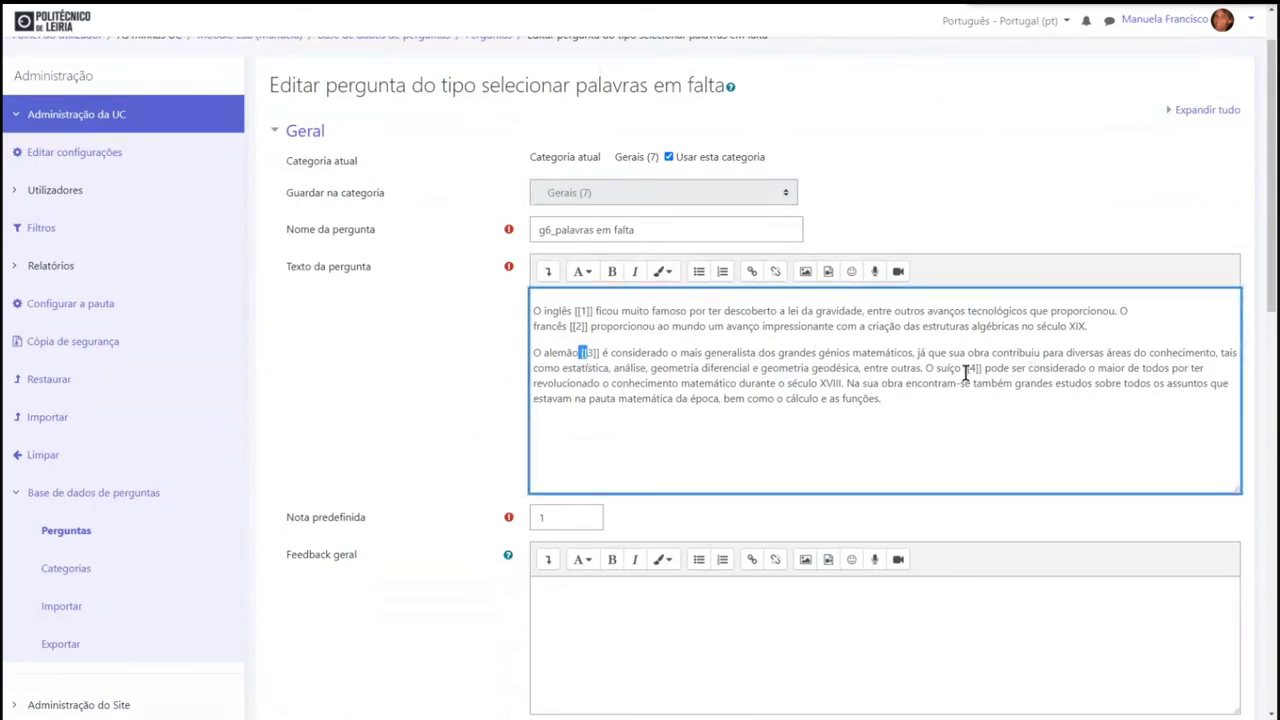
pyautogui.moveTo(966, 368); pyautogui.dragTo(975, 374)
pyautogui.scroll(-3, 966, 376)
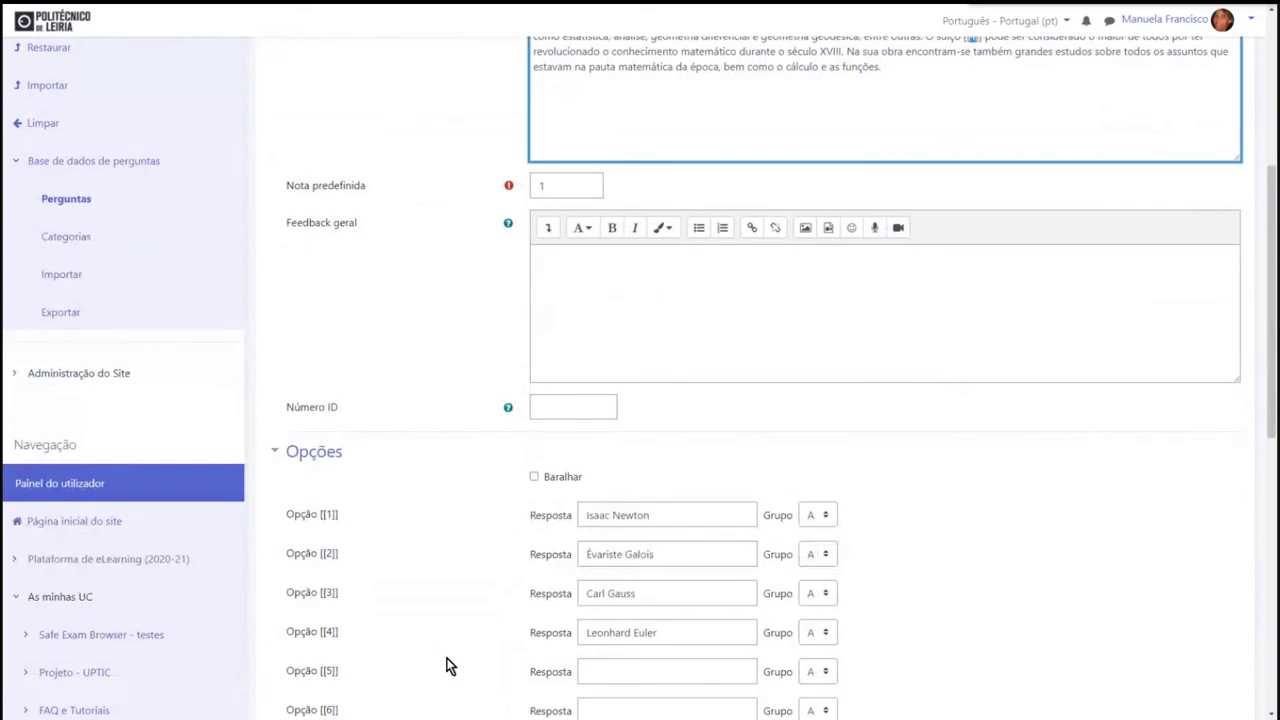
pyautogui.scroll(-5, 449, 667)
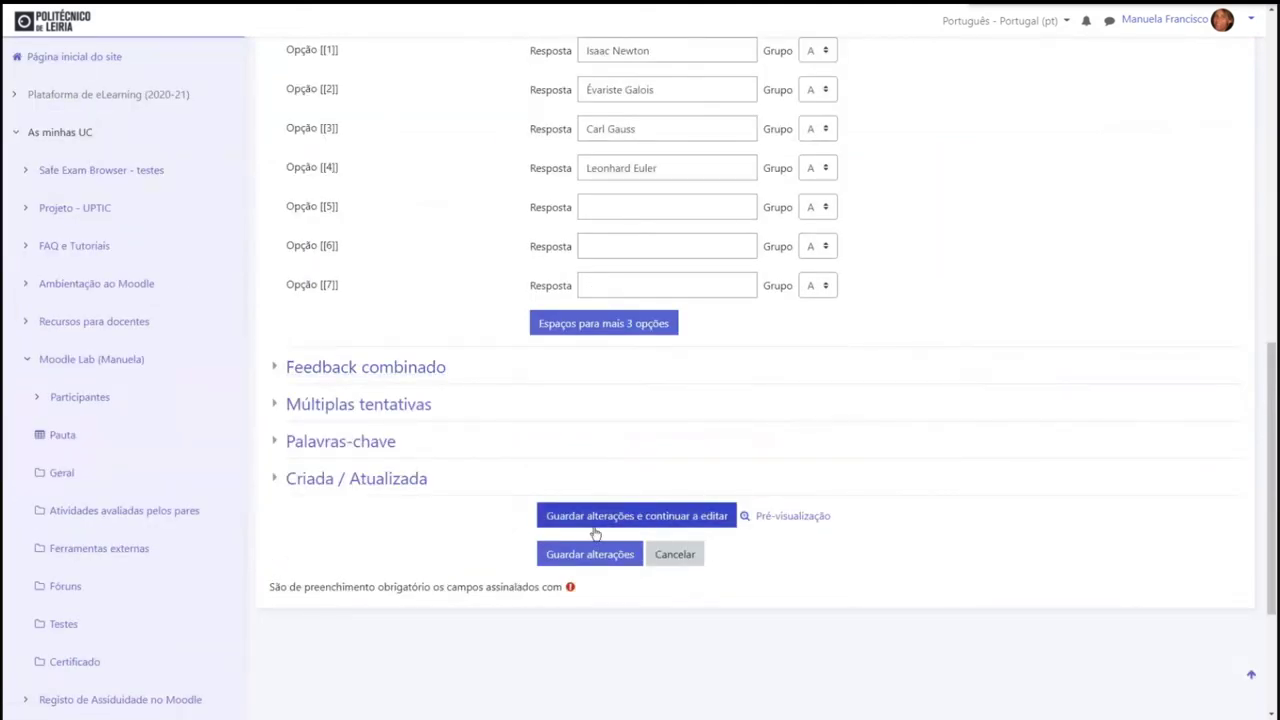
pyautogui.click(595, 530)
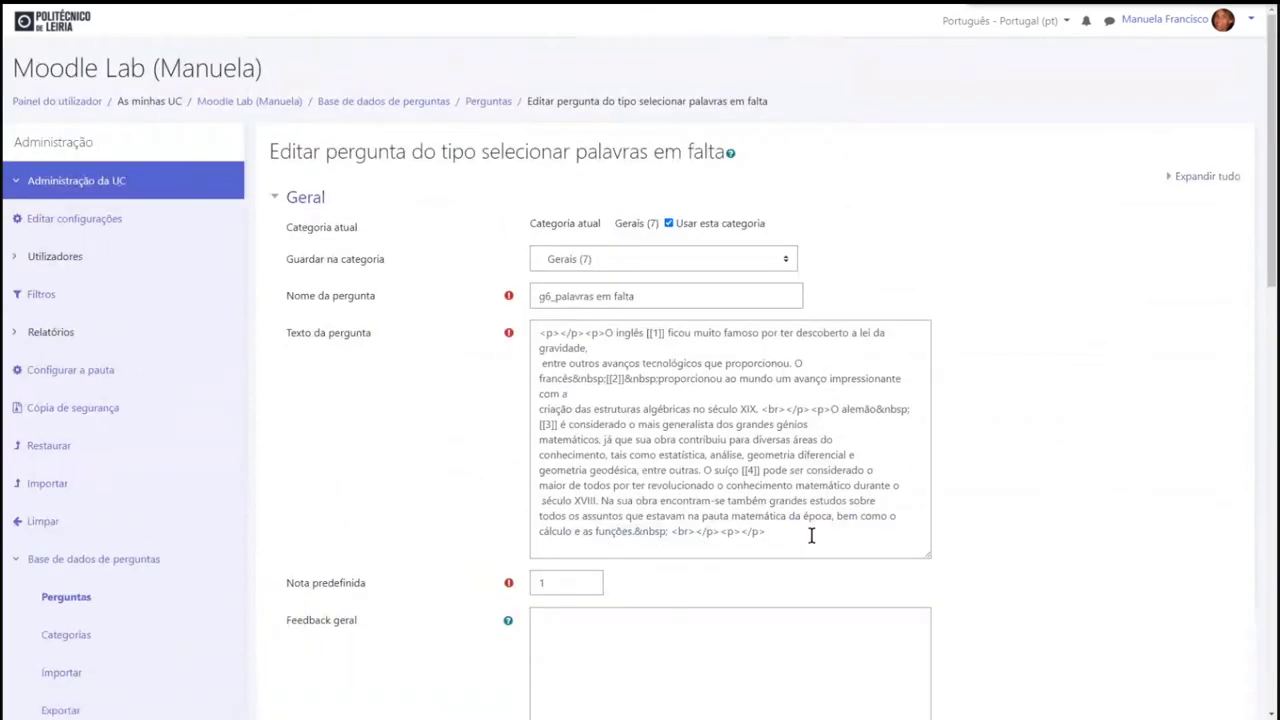
# Step: Preview the g6_palavras em falta question, examine the choices offered for its first gap, and close the preview
pyautogui.scroll(-15, 812, 540)
pyautogui.click(810, 508)
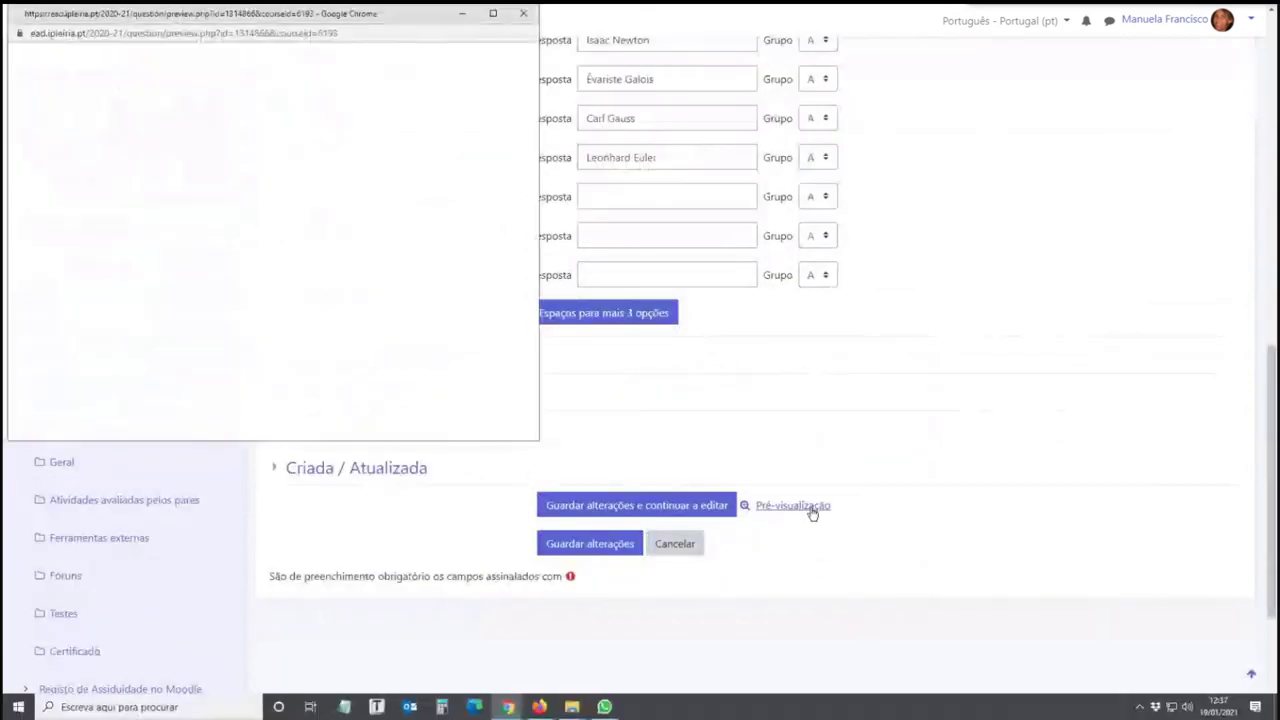
pyautogui.click(240, 120)
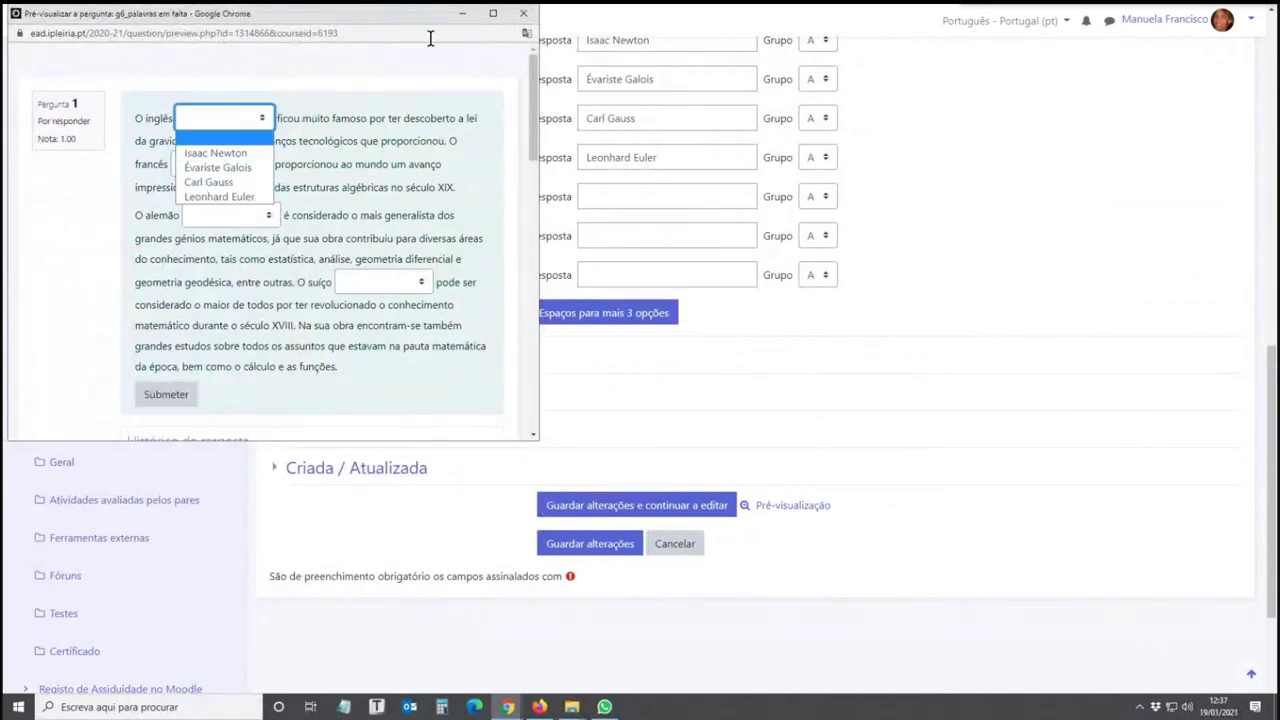
pyautogui.click(523, 13)
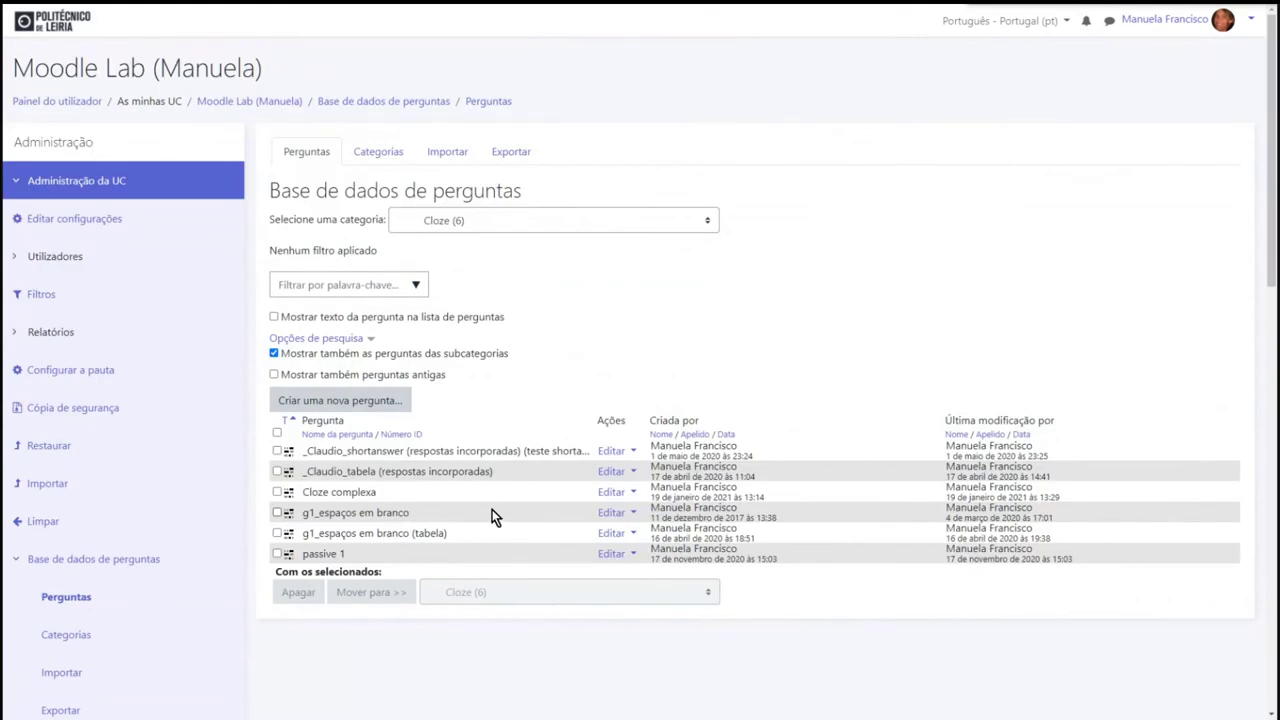
# Step: Open the g1_espaços em branco question in the Cloze category for editing and preview it
pyautogui.click(611, 512)
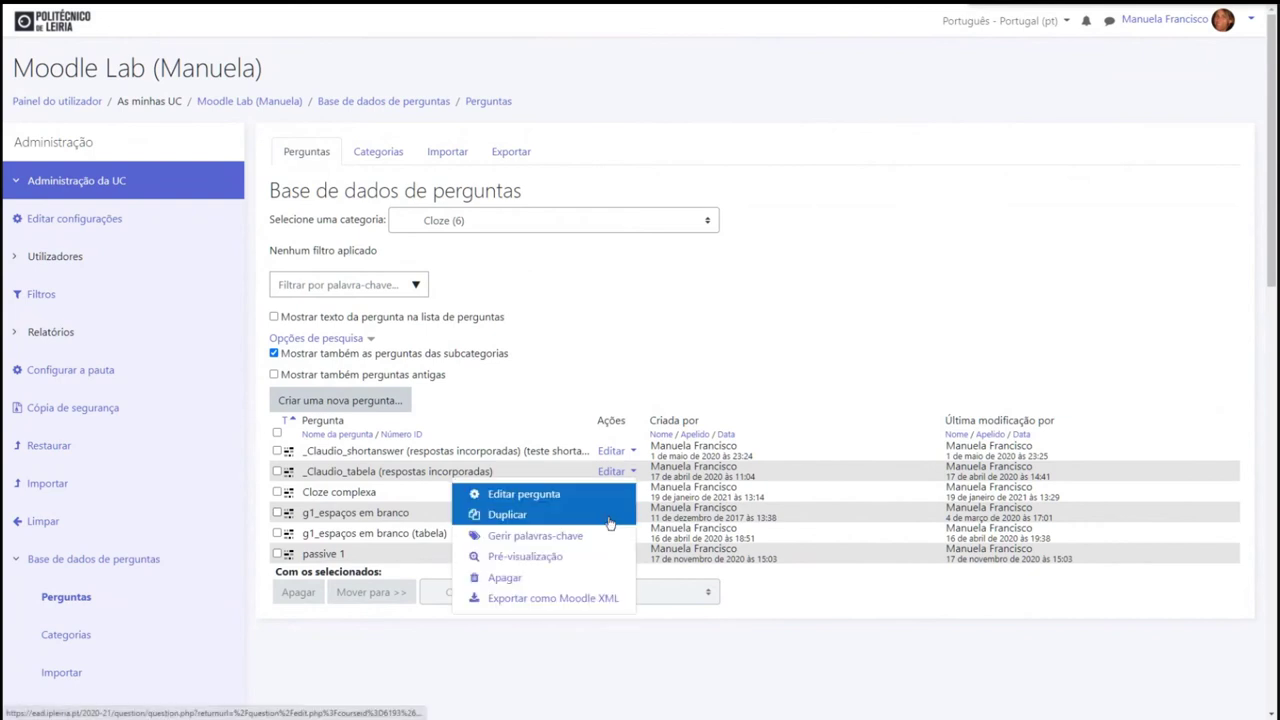
pyautogui.click(522, 494)
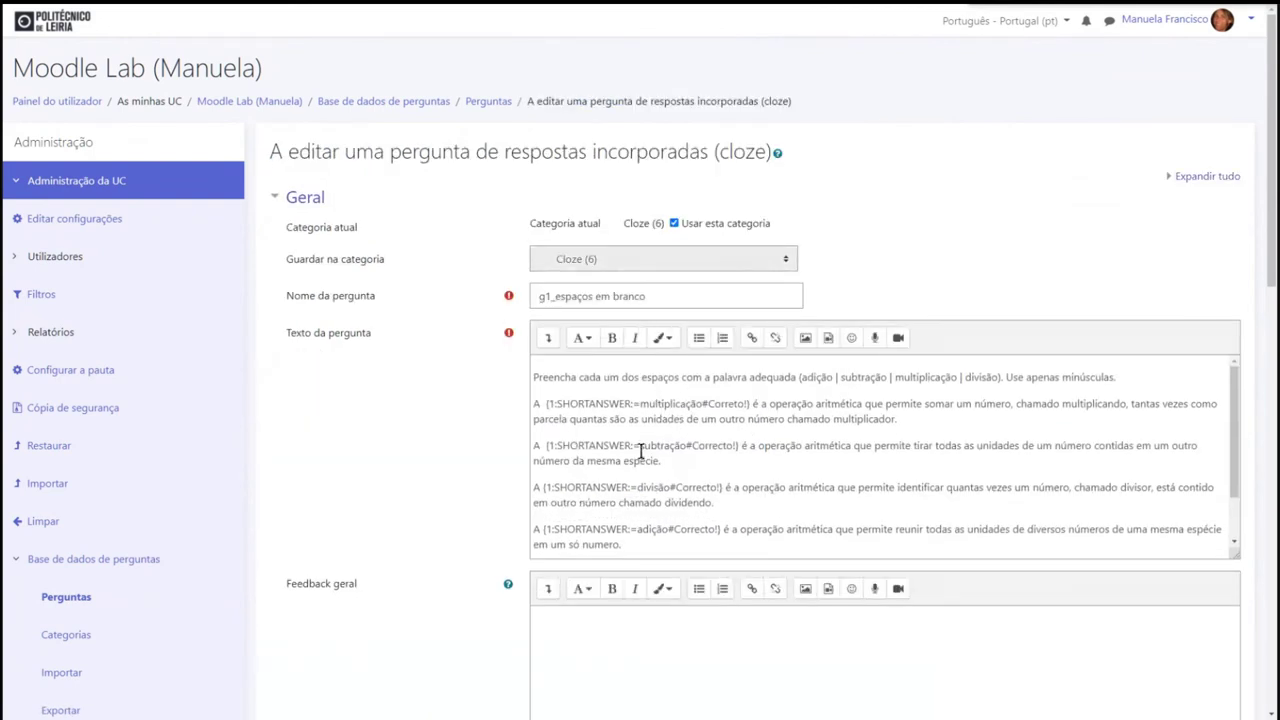
pyautogui.scroll(-5, 662, 494)
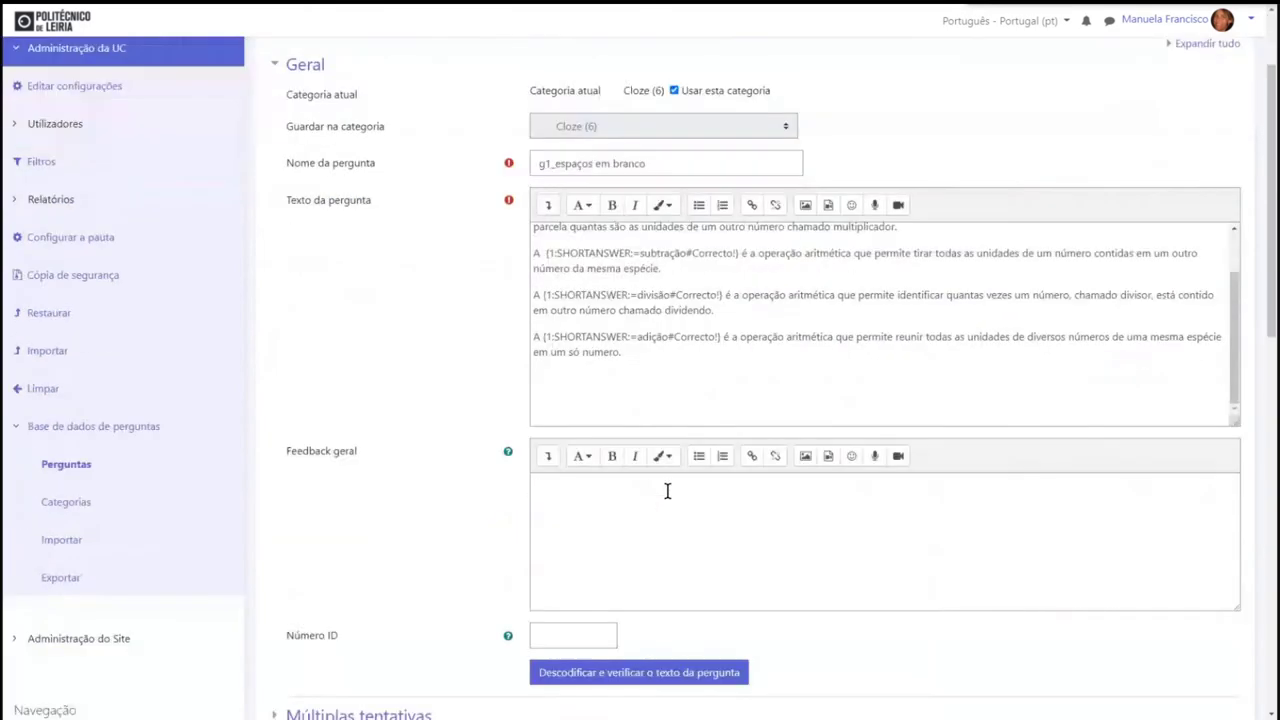
pyautogui.scroll(-3, 667, 491)
pyautogui.click(786, 497)
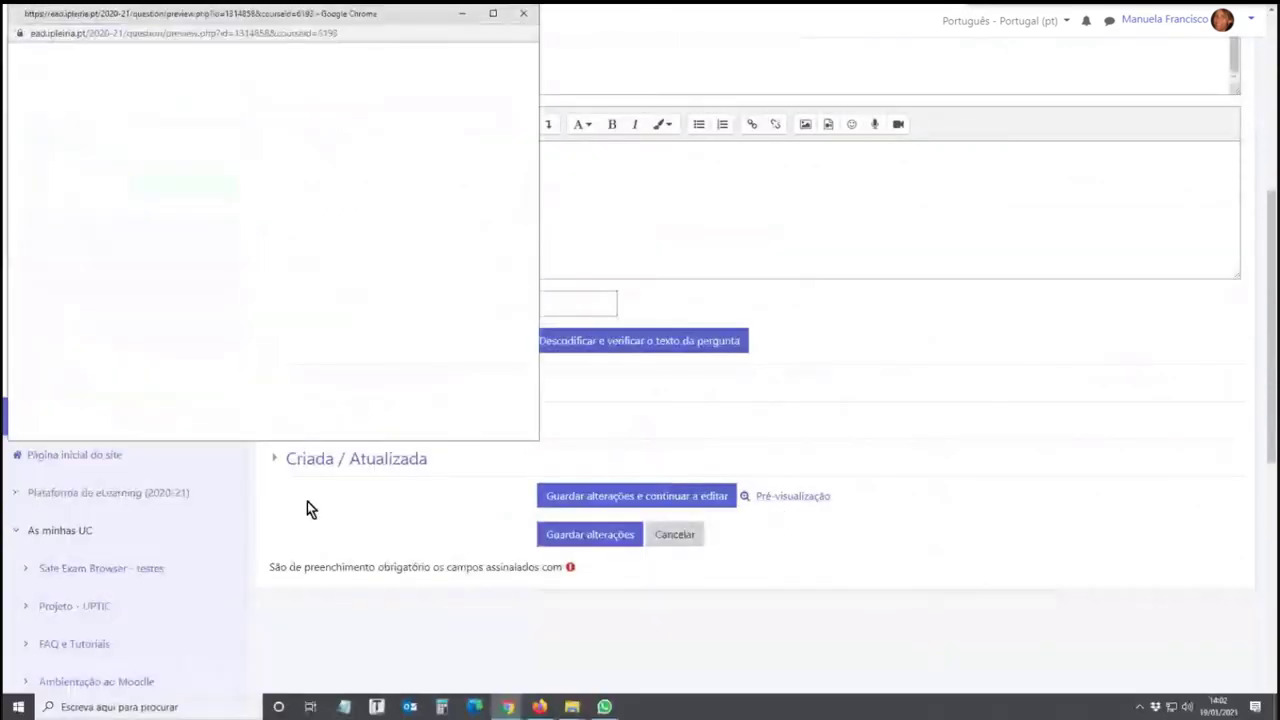
# Step: Check each of the four blank answer fields in the g1_espaços em branco preview, and close the preview
pyautogui.click(155, 154)
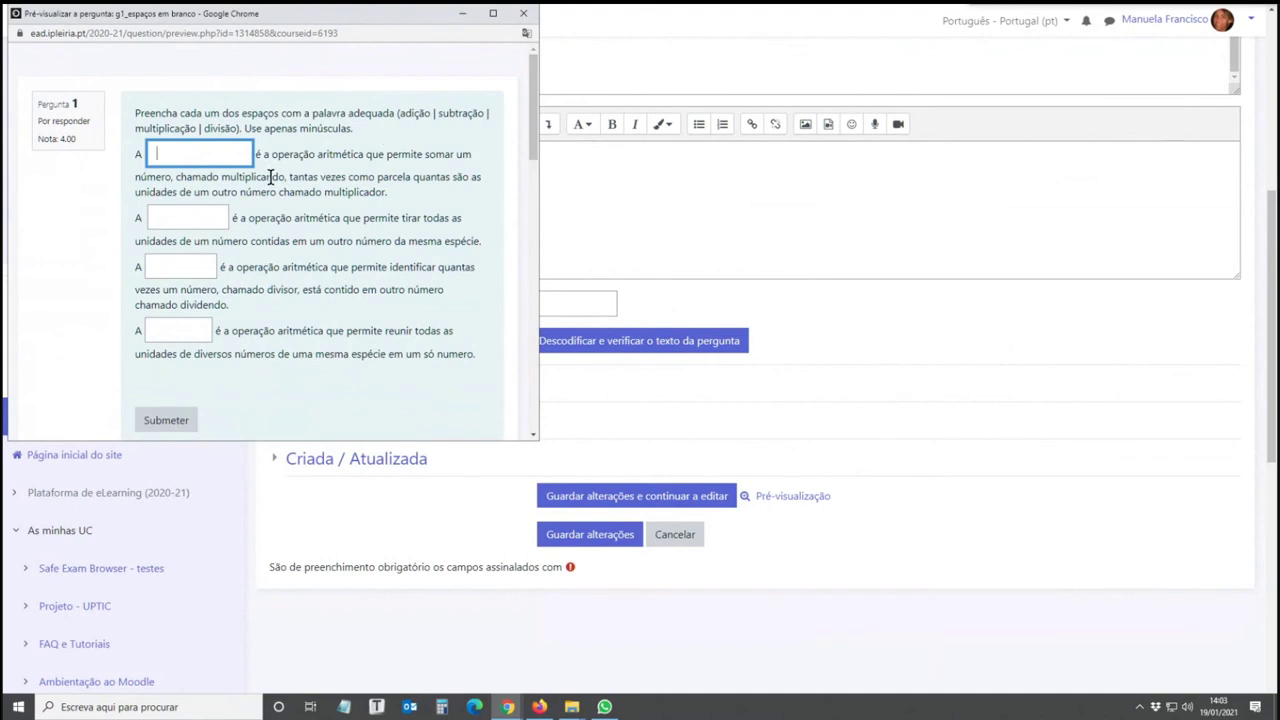
pyautogui.click(184, 216)
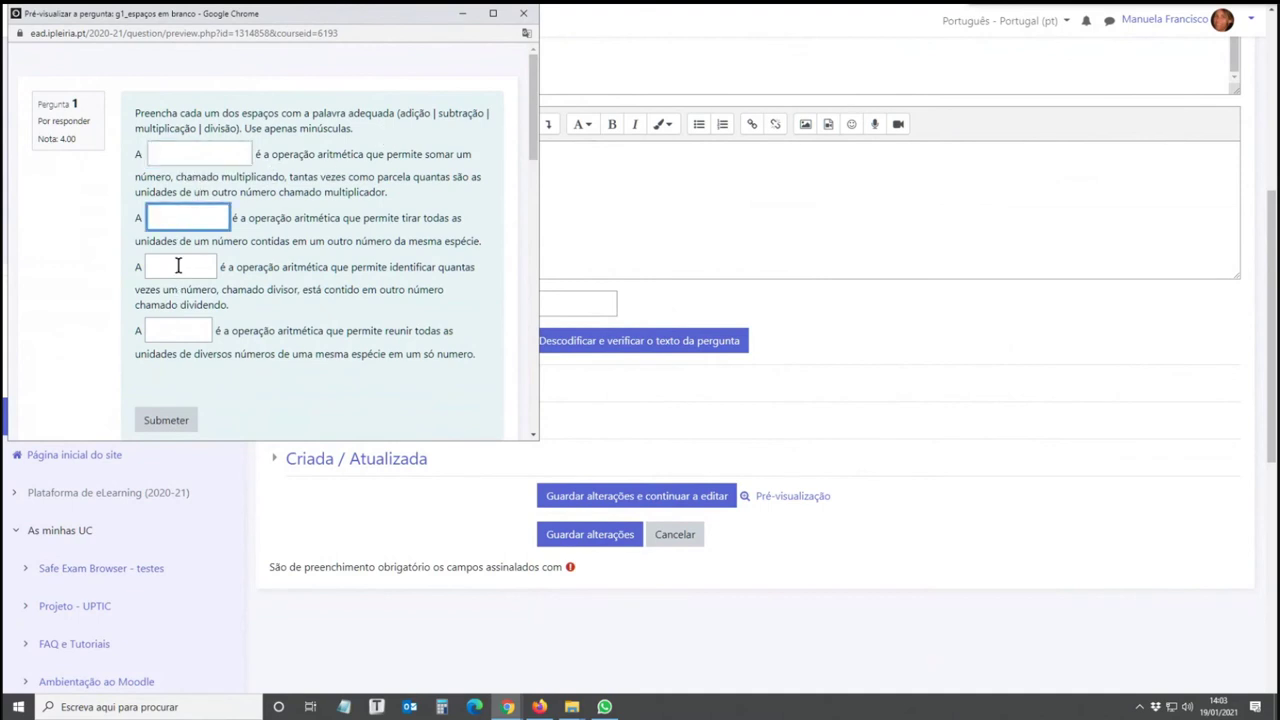
pyautogui.click(178, 265)
pyautogui.click(170, 330)
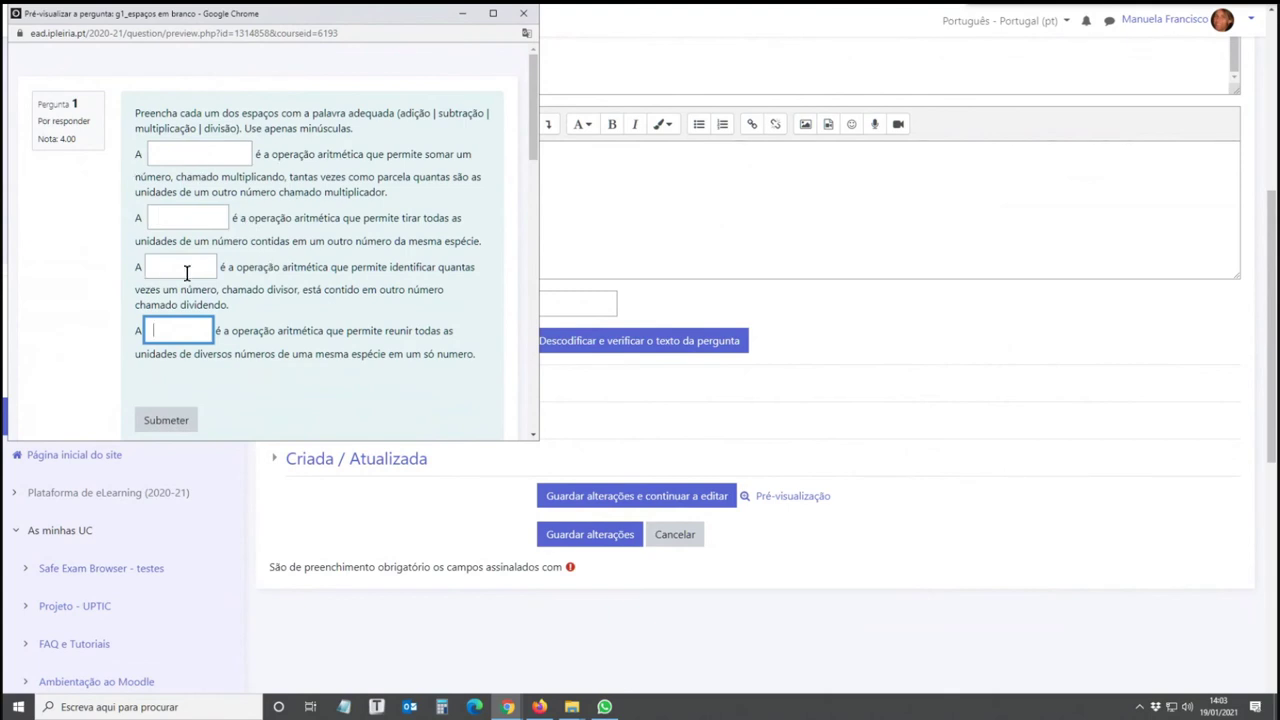
pyautogui.click(526, 18)
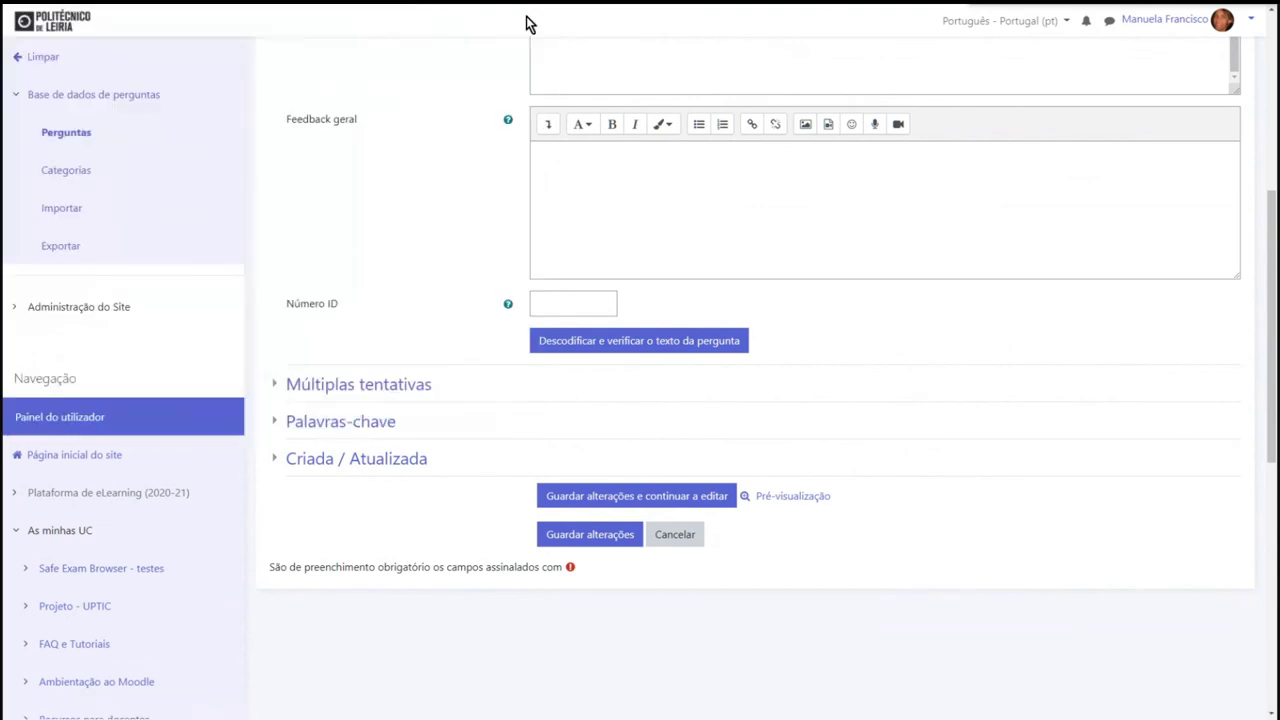
# Step: Highlight the {1:SHORTANSWER:=subtração#Correcto!} code in the question text to examine its syntax, and leave the question without saving
pyautogui.scroll(4, 917, 466)
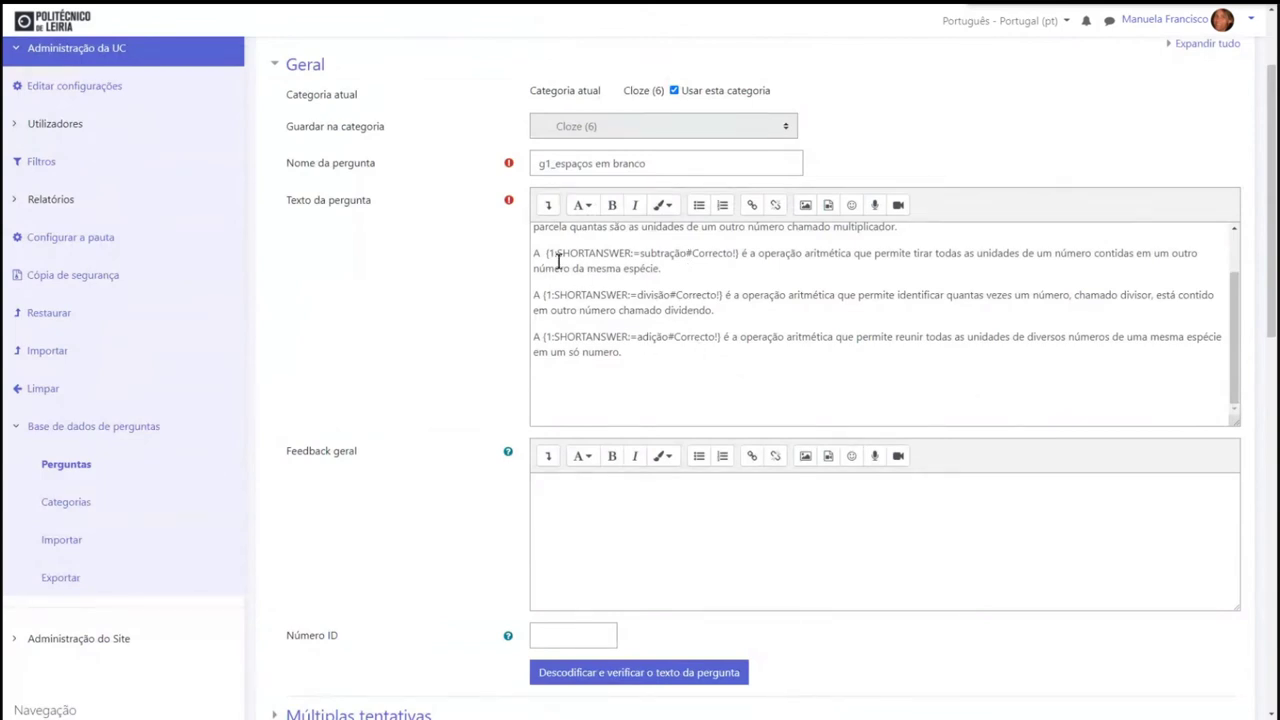
pyautogui.moveTo(545, 253); pyautogui.dragTo(741, 258)
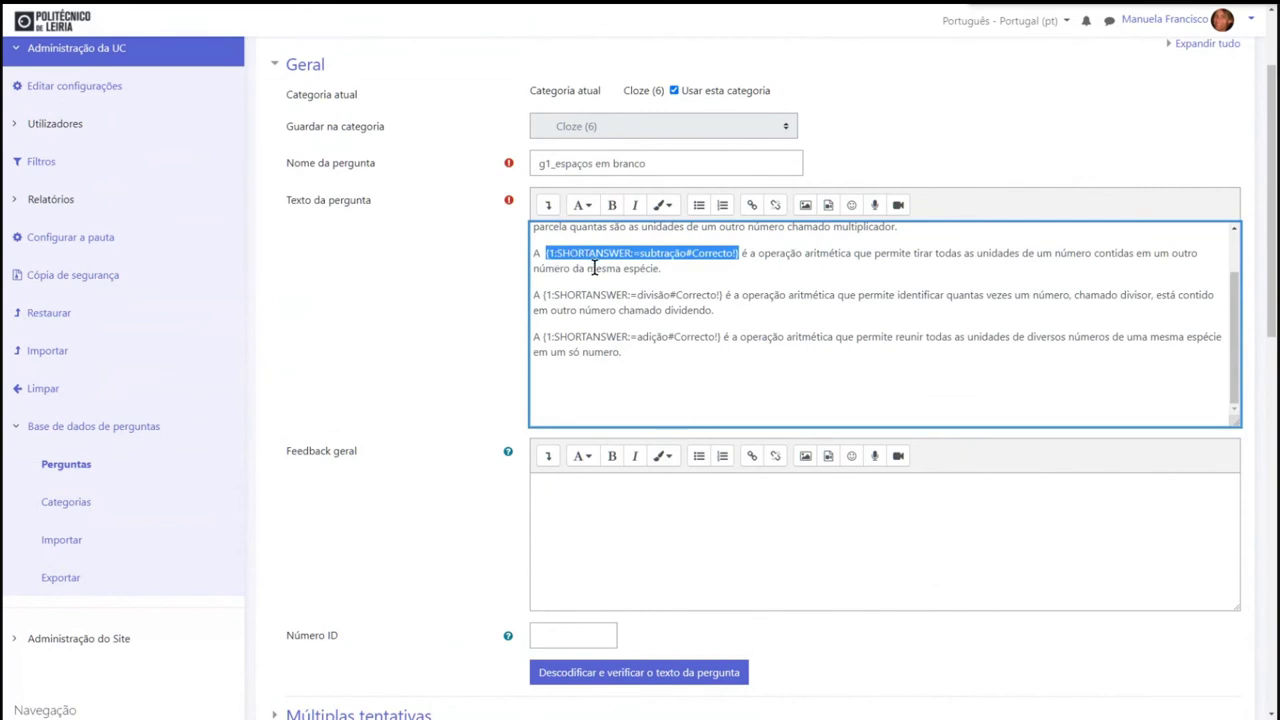
pyautogui.scroll(-1, 636, 313)
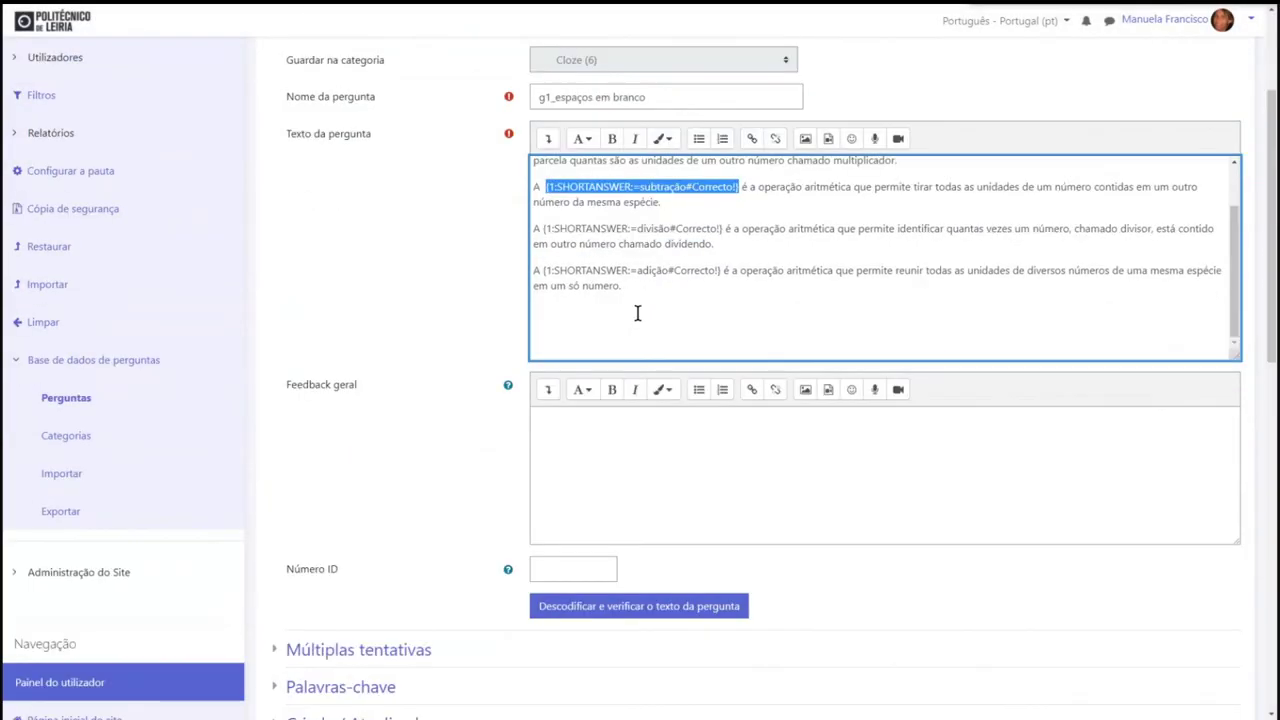
pyautogui.scroll(-4, 598, 288)
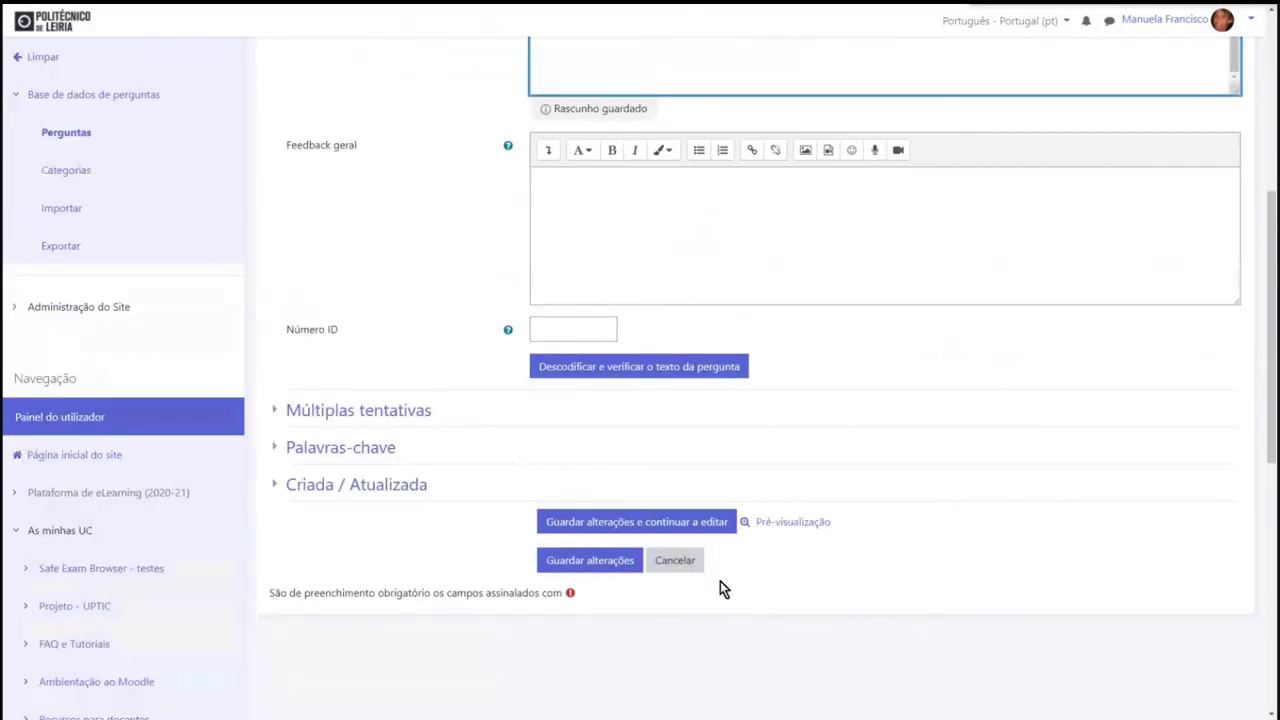
pyautogui.click(678, 562)
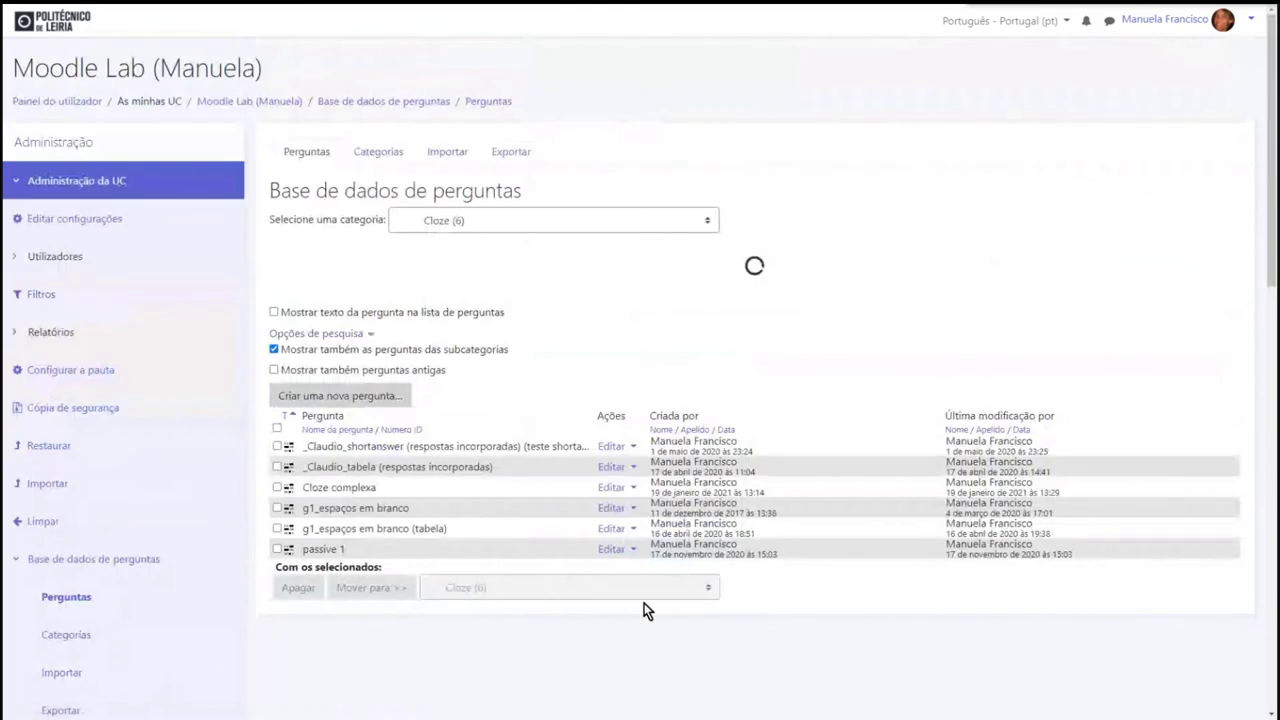
# Step: Open the Cloze complexa question for editing and preview it
pyautogui.click(614, 474)
pyautogui.click(536, 500)
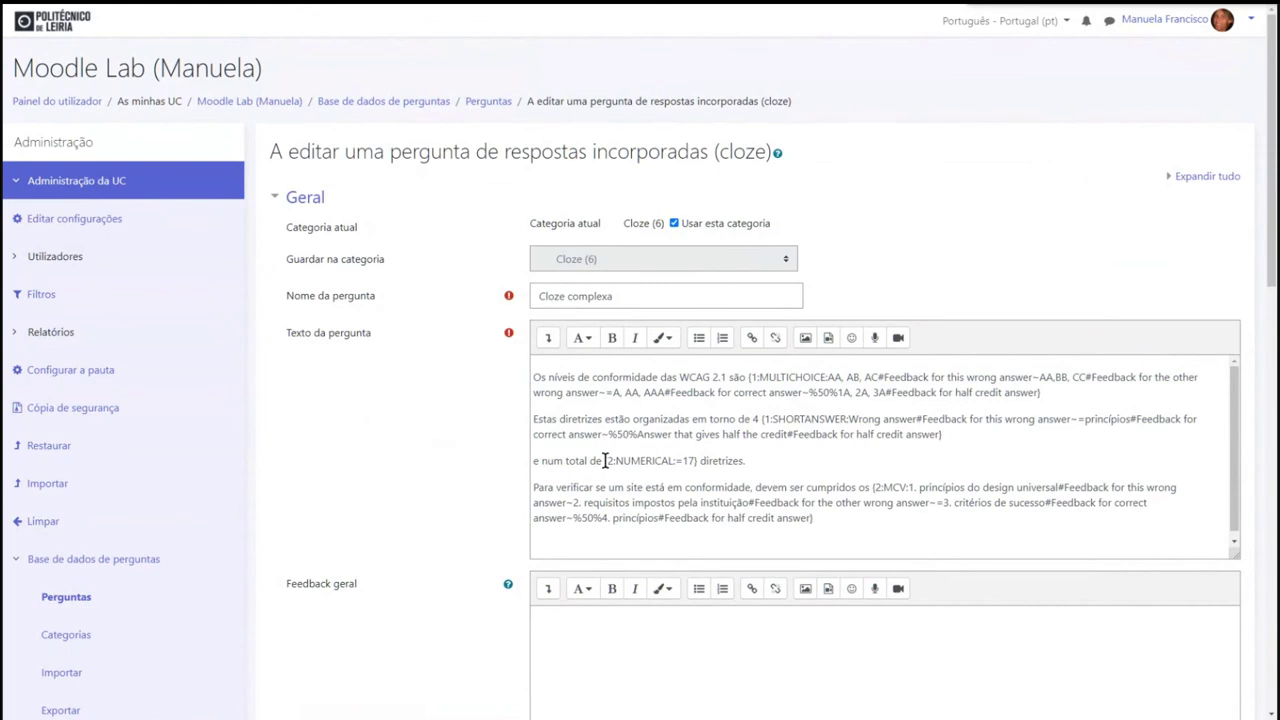
pyautogui.scroll(-5, 605, 460)
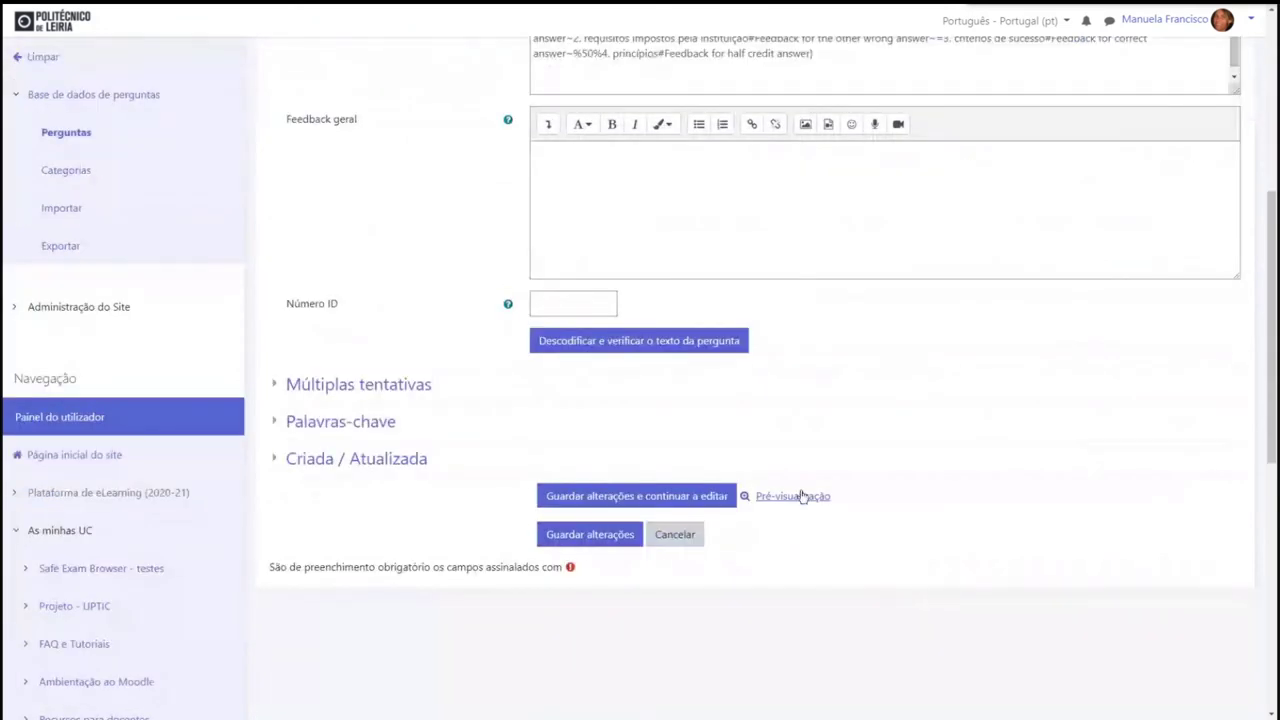
pyautogui.click(801, 496)
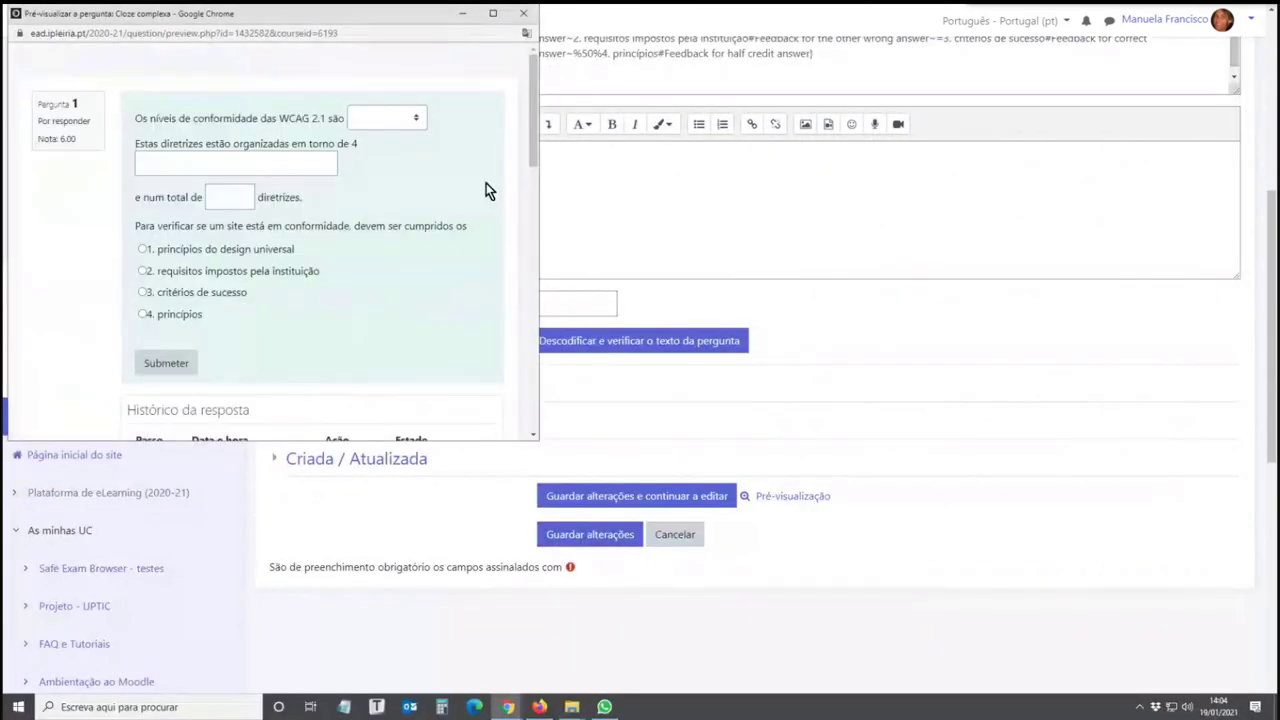
# Step: Check the dropdown, short-answer, numerical and multiple-choice answer fields in the Cloze complexa preview, and close the preview
pyautogui.click(382, 120)
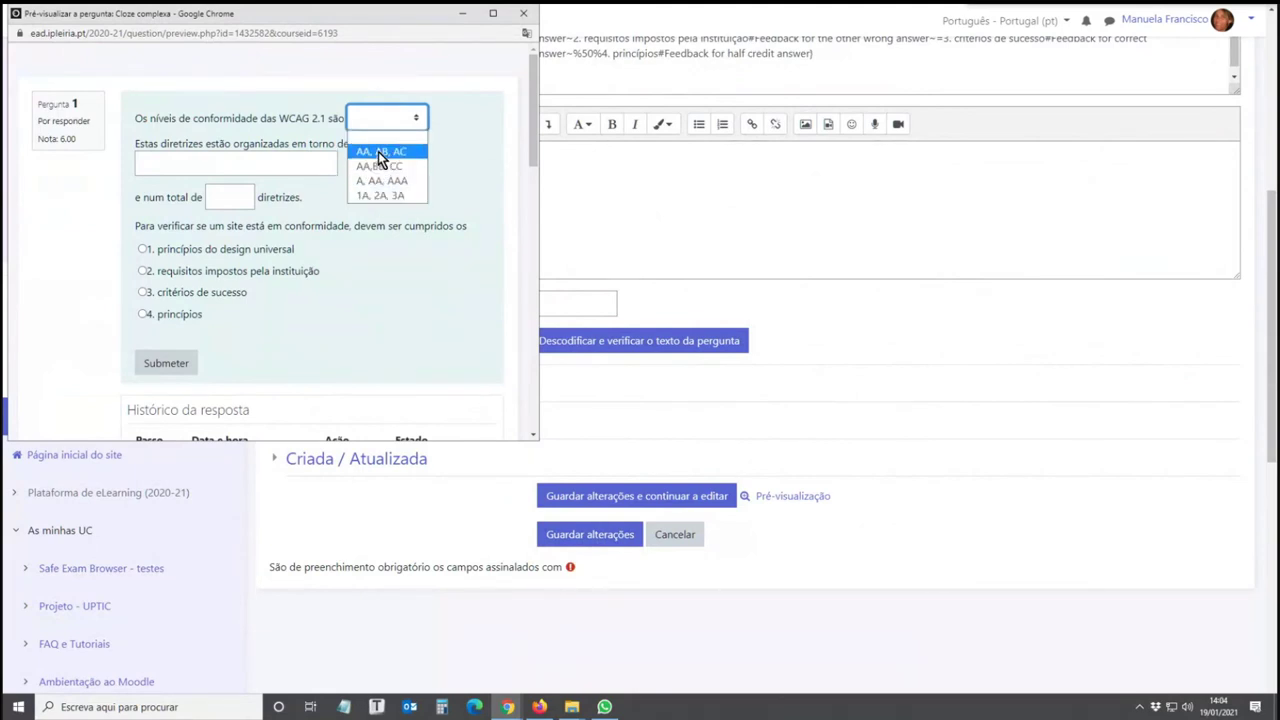
pyautogui.click(297, 163)
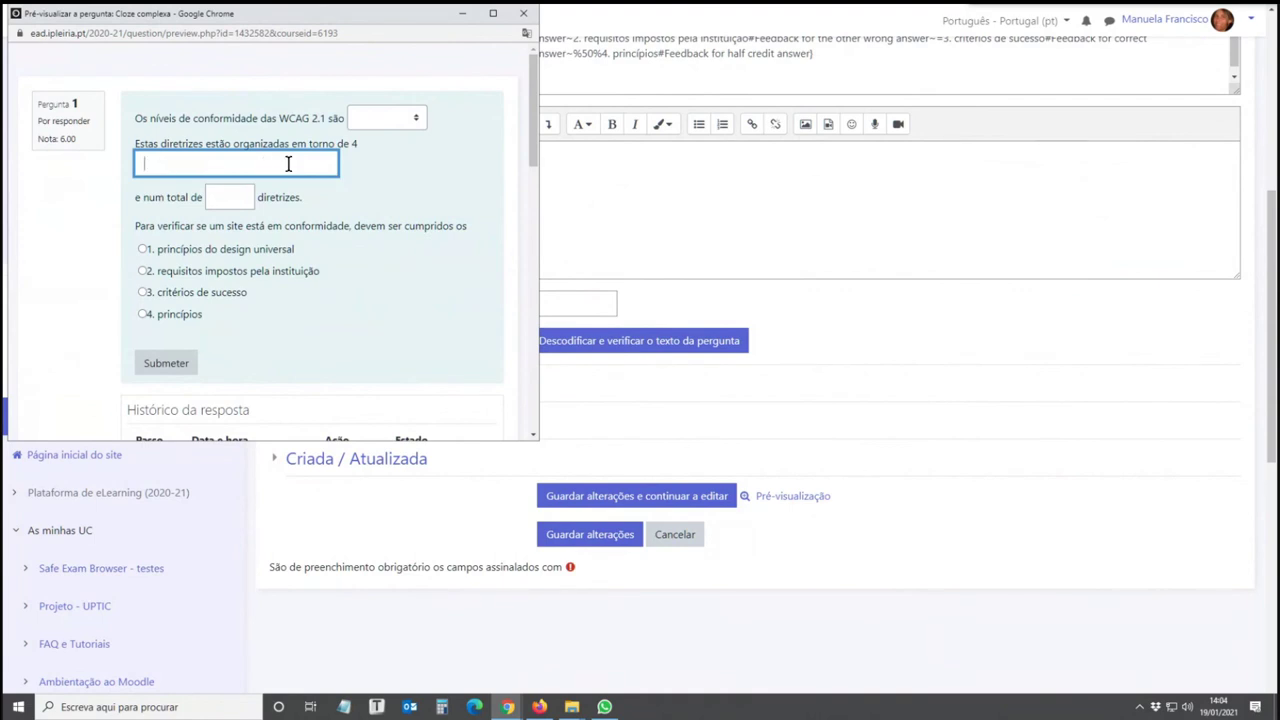
pyautogui.click(225, 197)
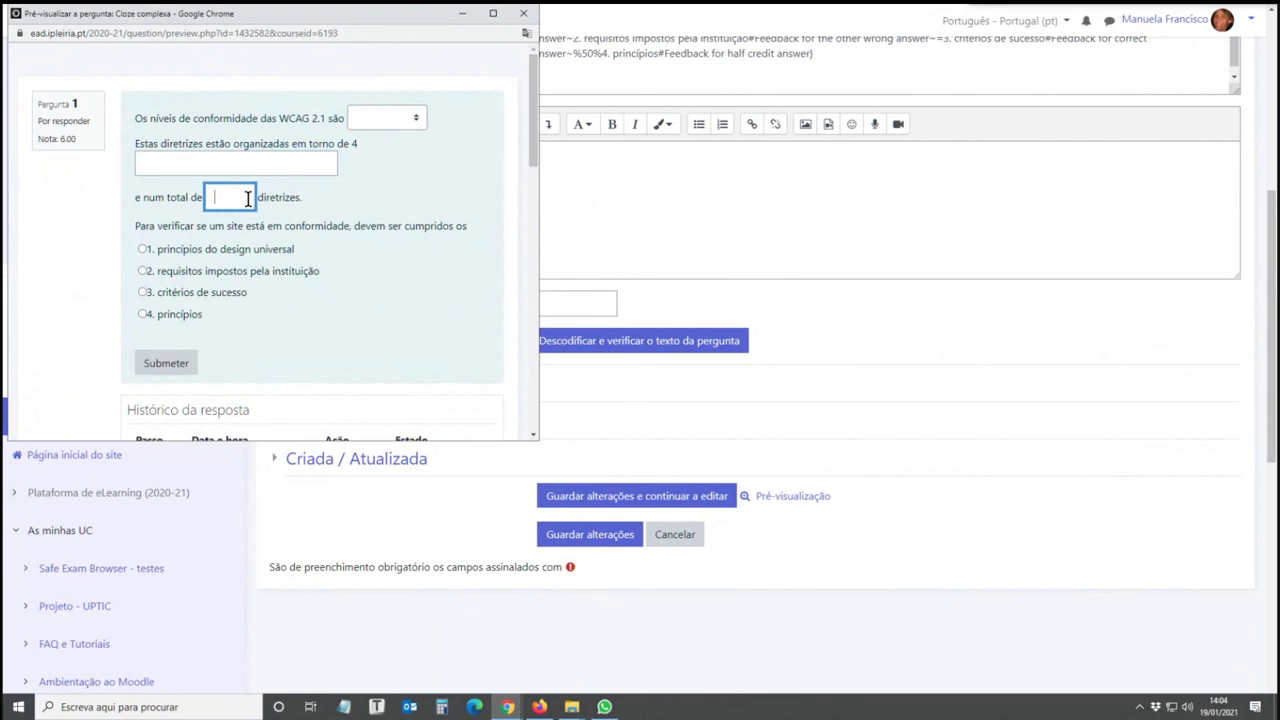
pyautogui.click(230, 163)
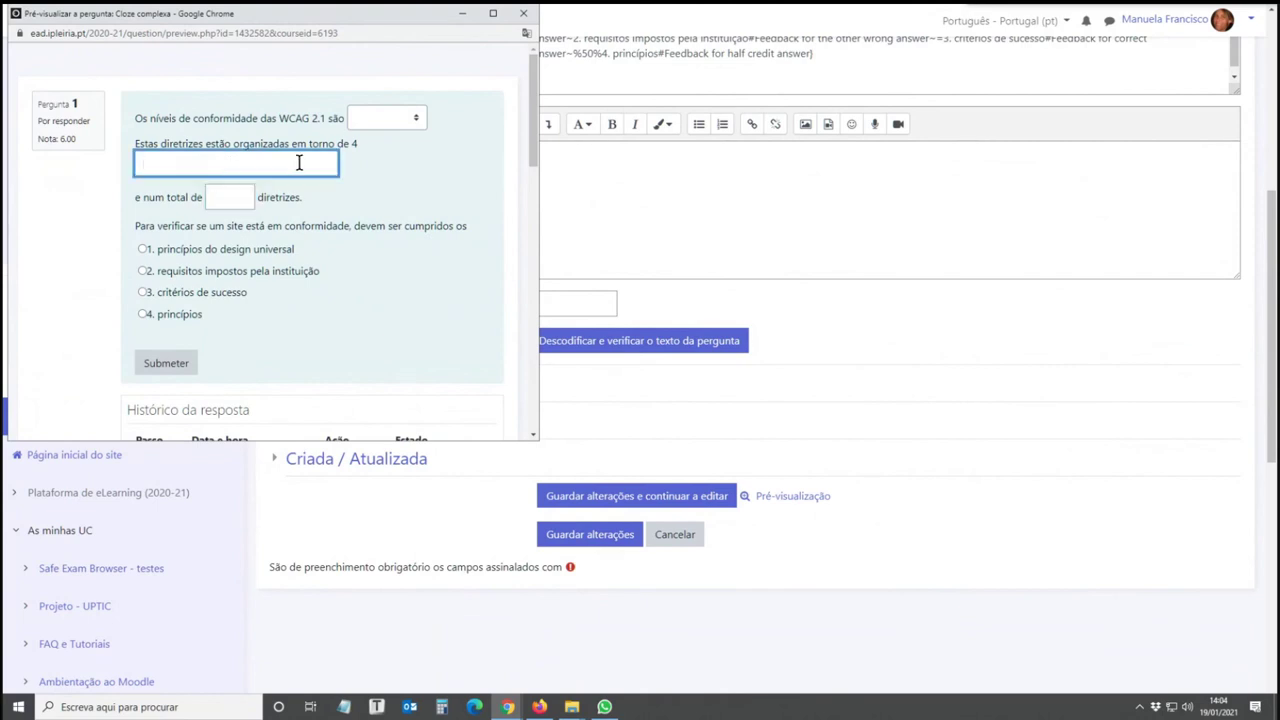
pyautogui.click(235, 197)
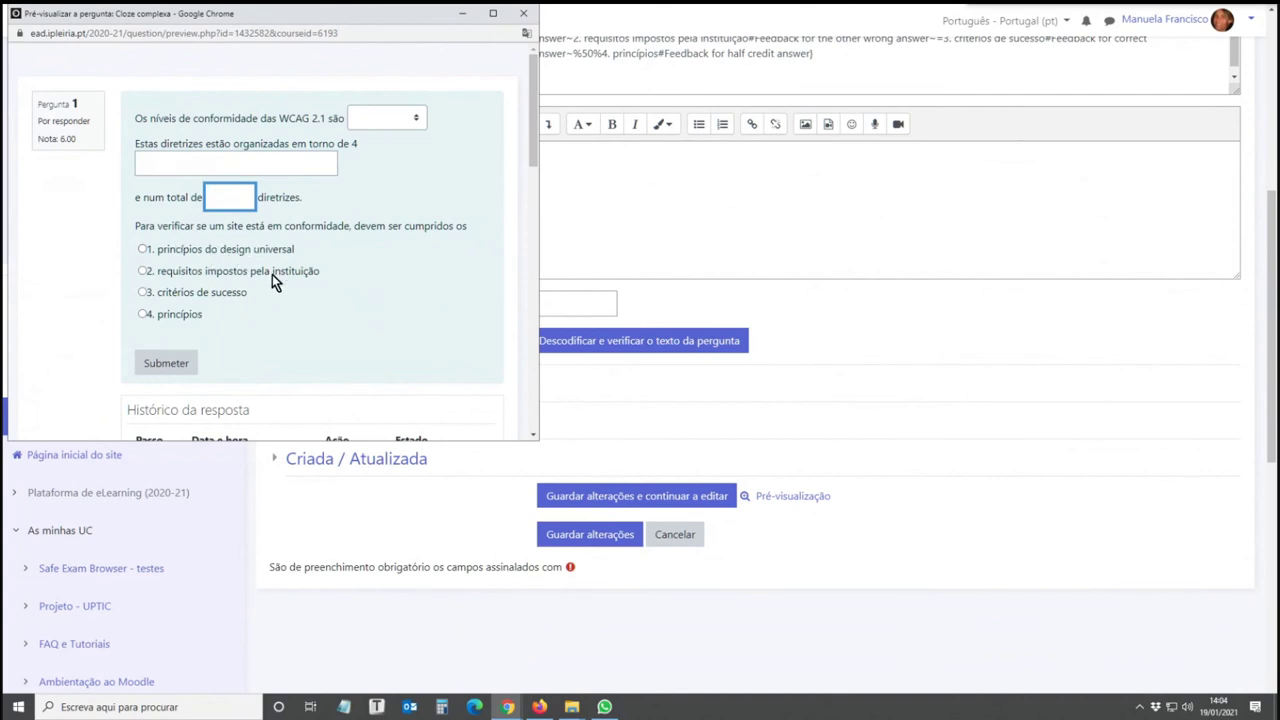
pyautogui.click(143, 249)
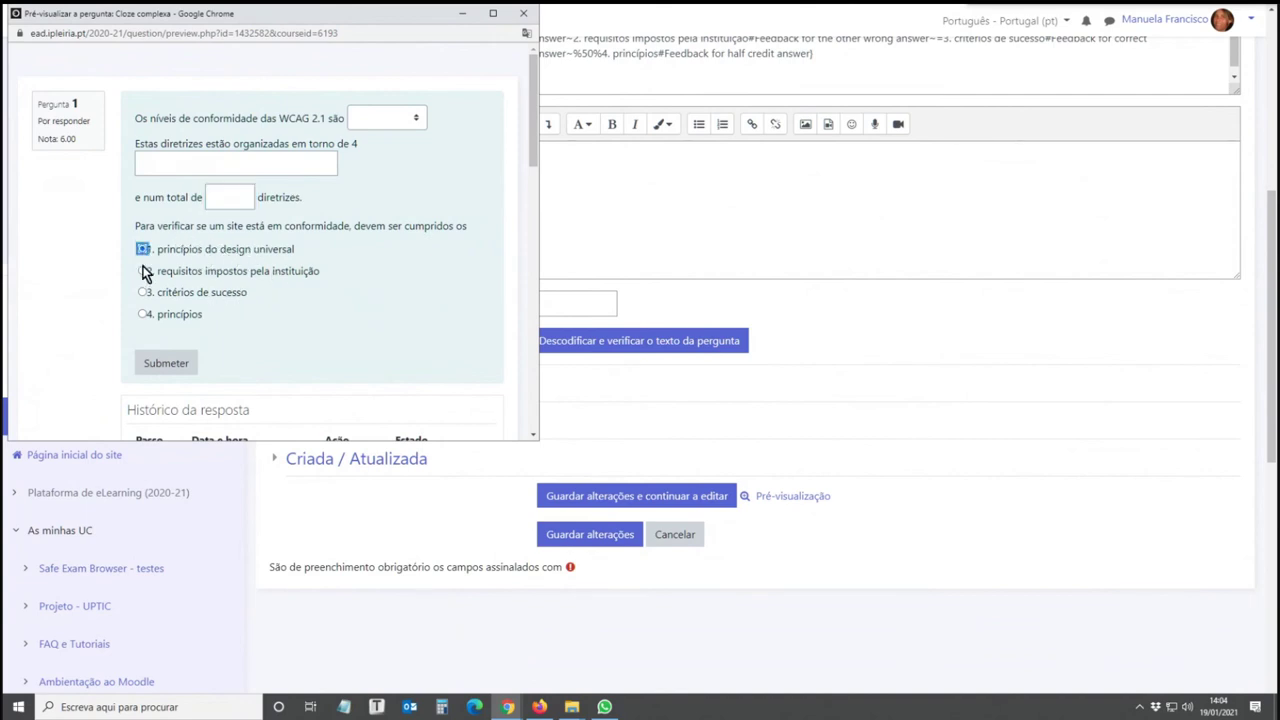
pyautogui.click(143, 271)
pyautogui.click(526, 20)
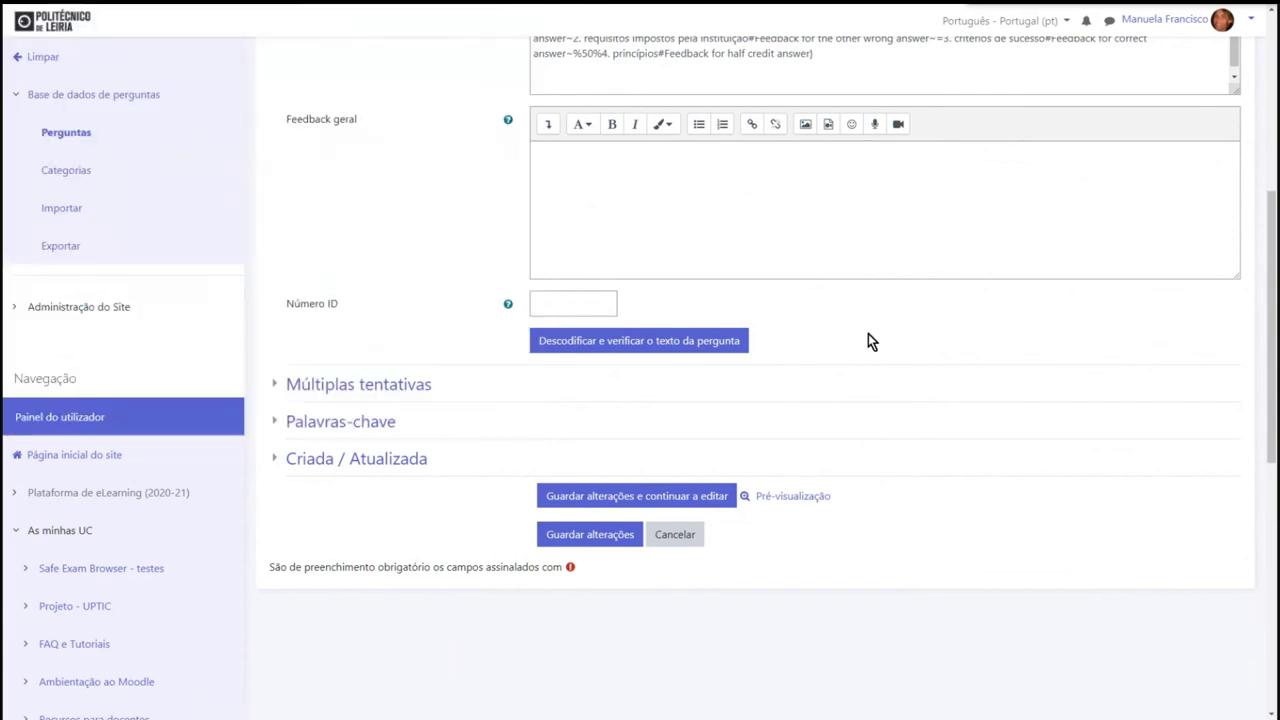
# Step: Highlight the MULTICHOICE, SHORTANSWER and NUMERICAL codes in the Cloze complexa question text to examine their syntax, and return to the question list
pyautogui.scroll(2, 870, 329)
pyautogui.scroll(2, 870, 329)
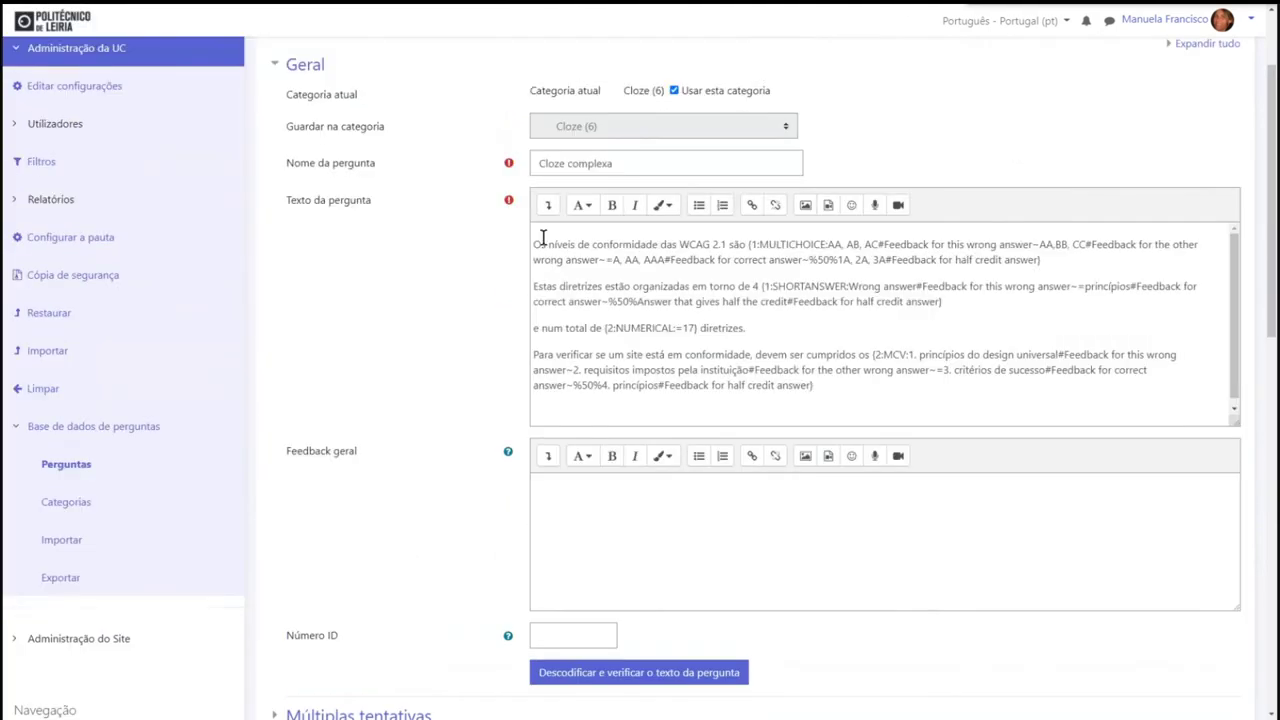
pyautogui.moveTo(533, 247); pyautogui.dragTo(832, 385)
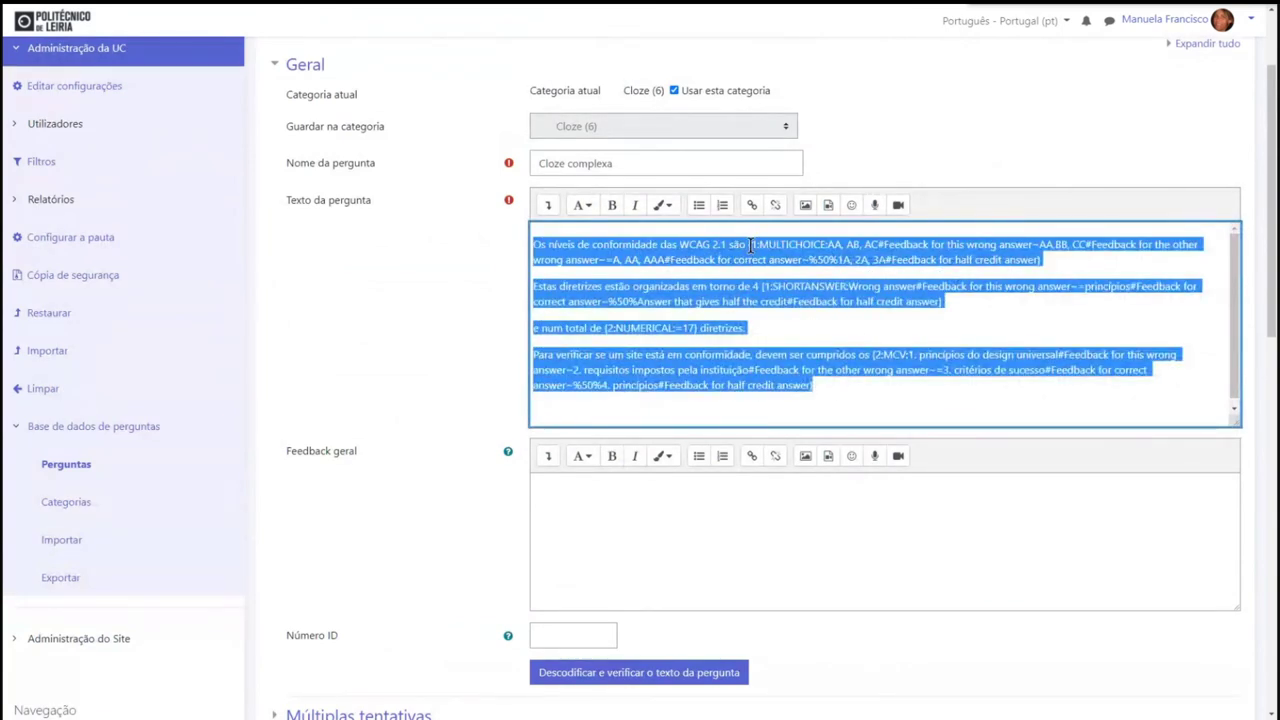
pyautogui.moveTo(751, 244); pyautogui.dragTo(848, 244)
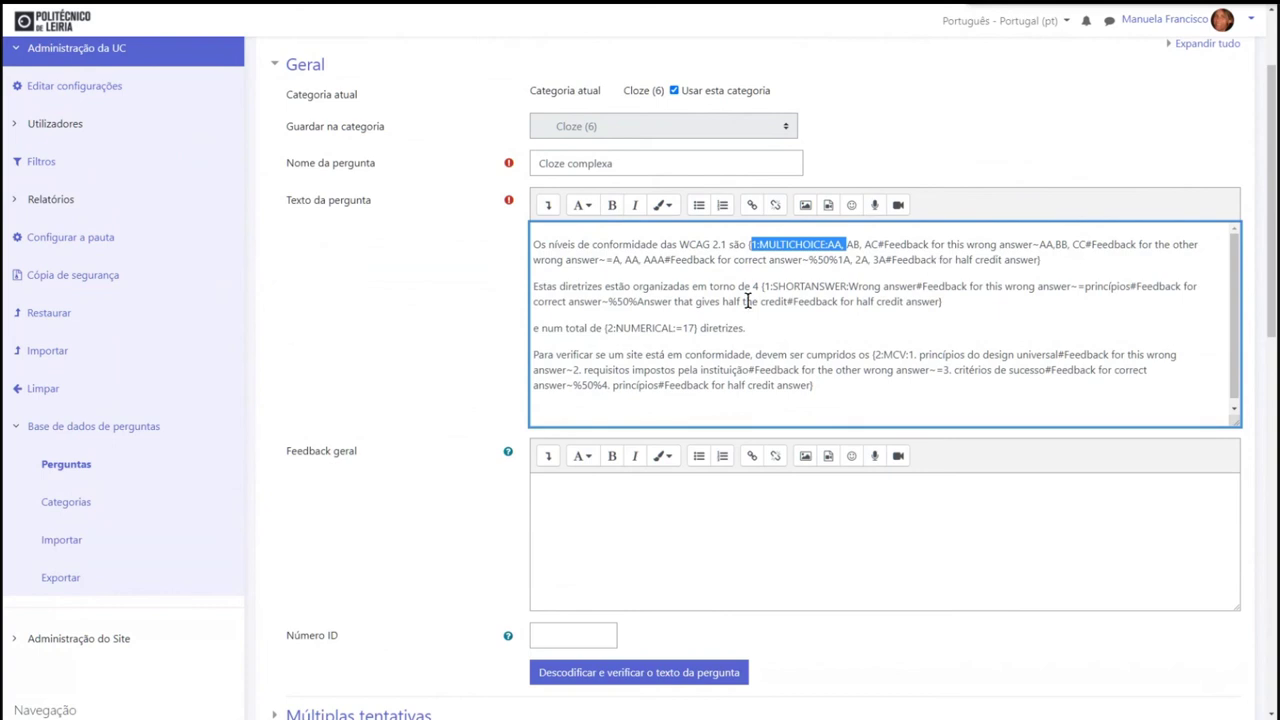
pyautogui.moveTo(777, 289); pyautogui.dragTo(847, 289)
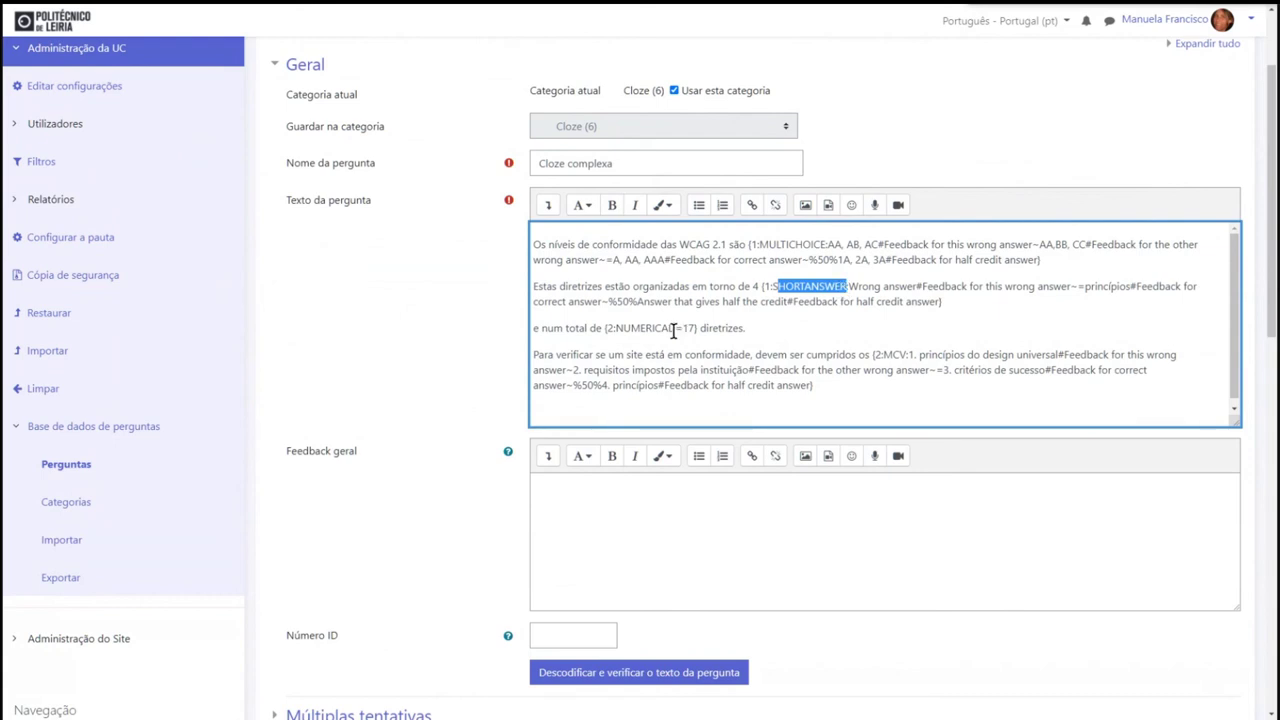
pyautogui.moveTo(684, 329); pyautogui.dragTo(697, 331)
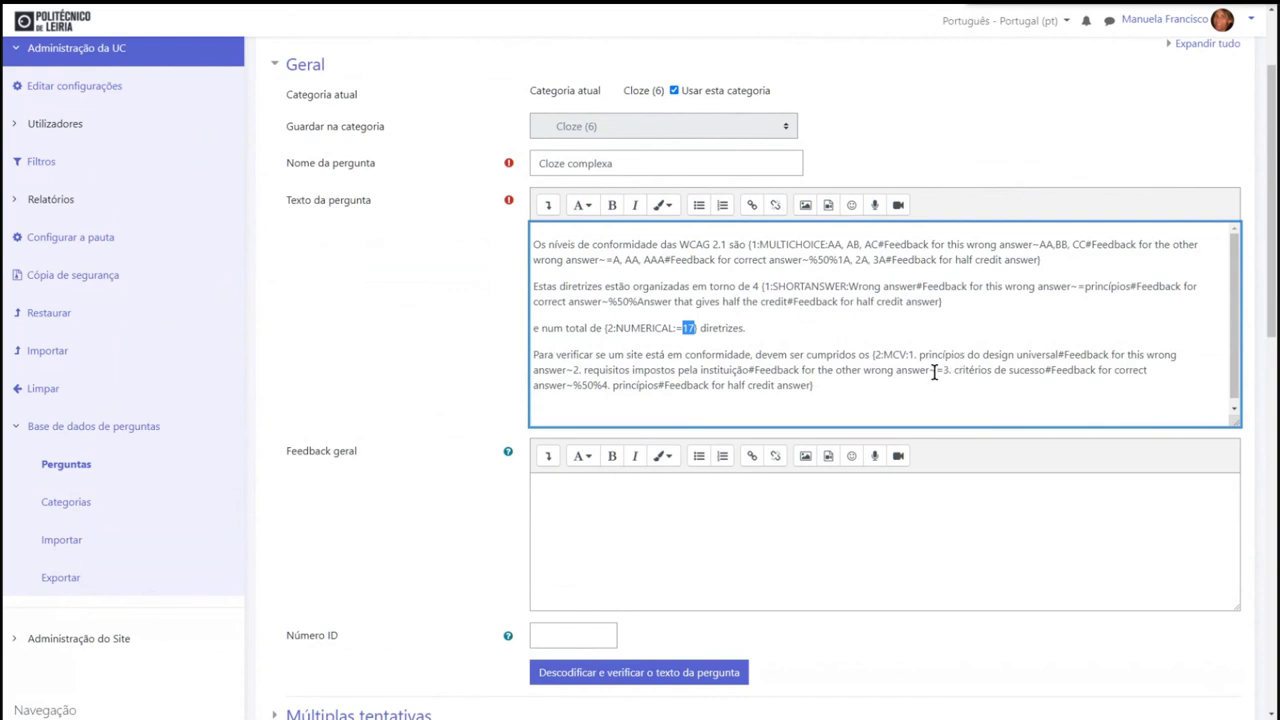
pyautogui.scroll(-3, 826, 528)
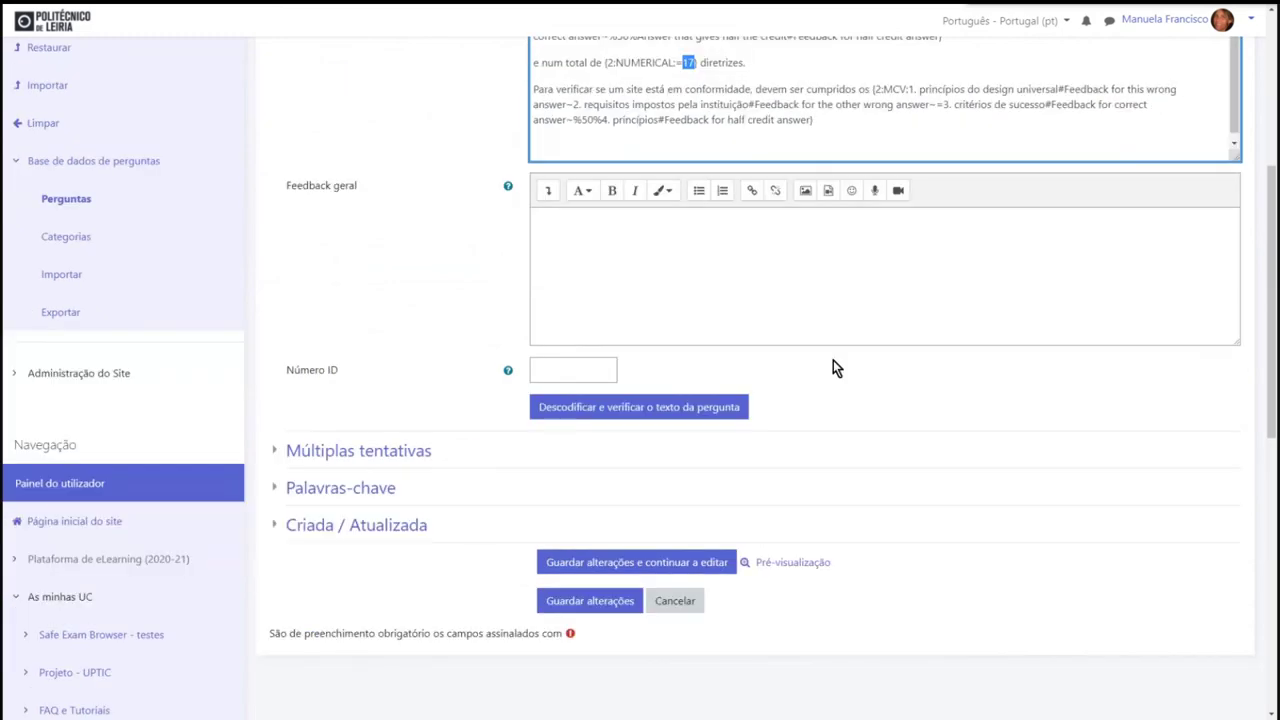
pyautogui.scroll(1, 627, 158)
pyautogui.scroll(-5, 760, 380)
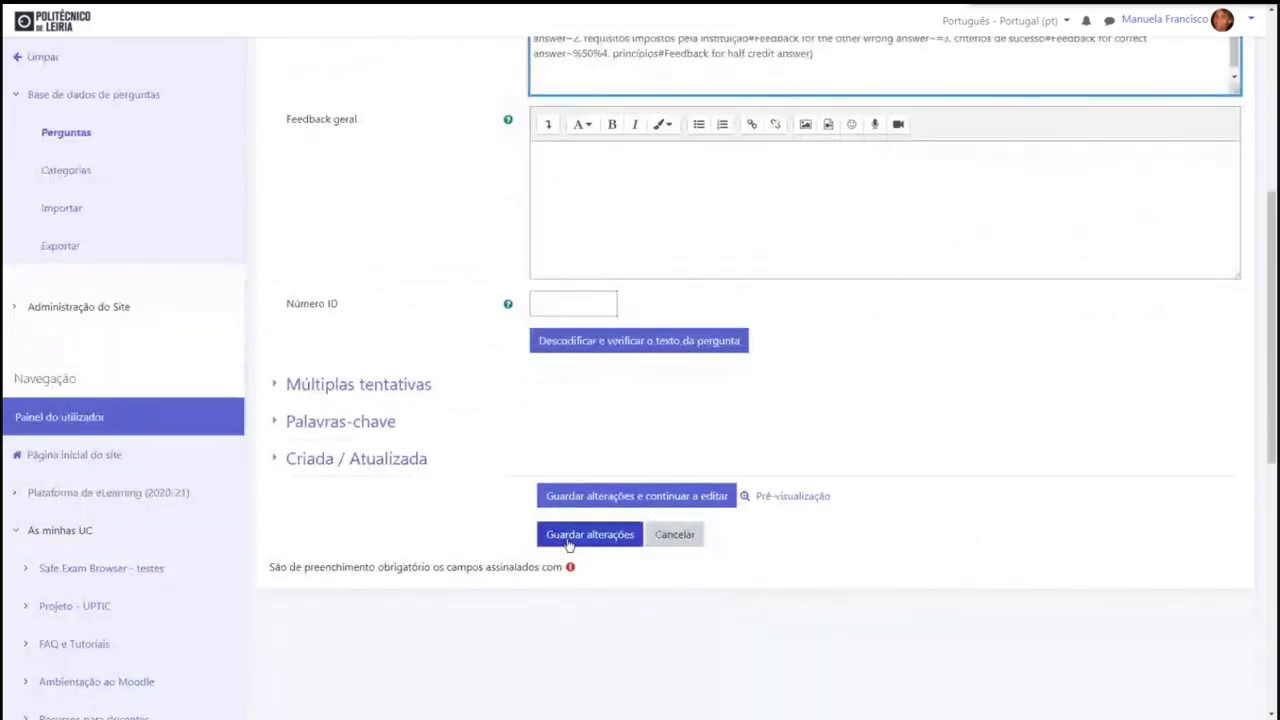
pyautogui.click(568, 538)
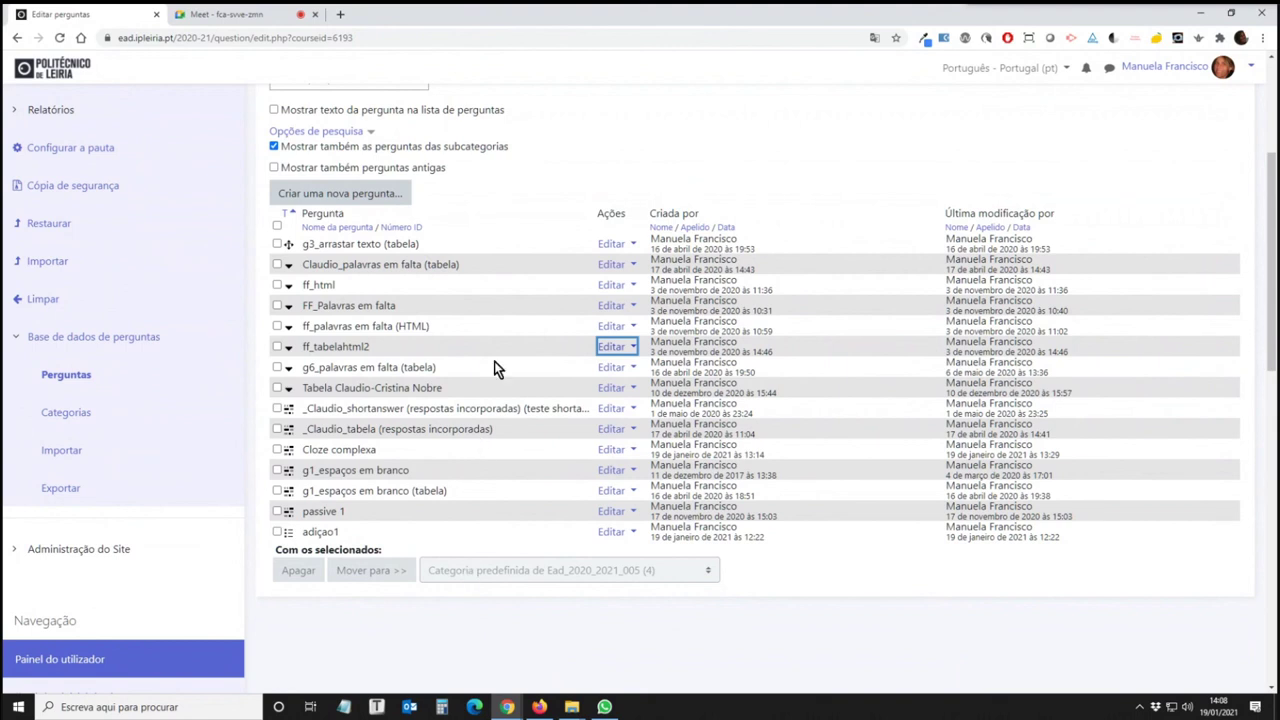
# Step: Preview the ff_tabelahtml2 question and check the answer options for the Controlo Qualidade value under Refrigeração
pyautogui.click(605, 349)
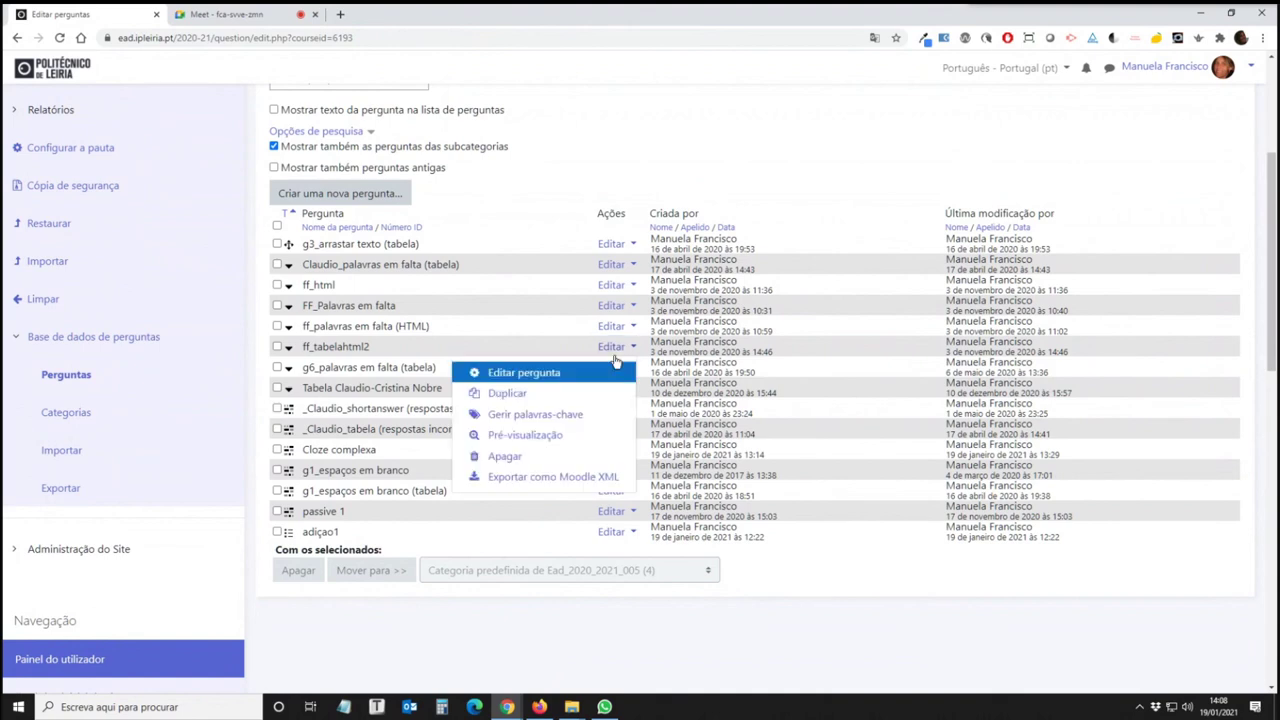
pyautogui.click(543, 438)
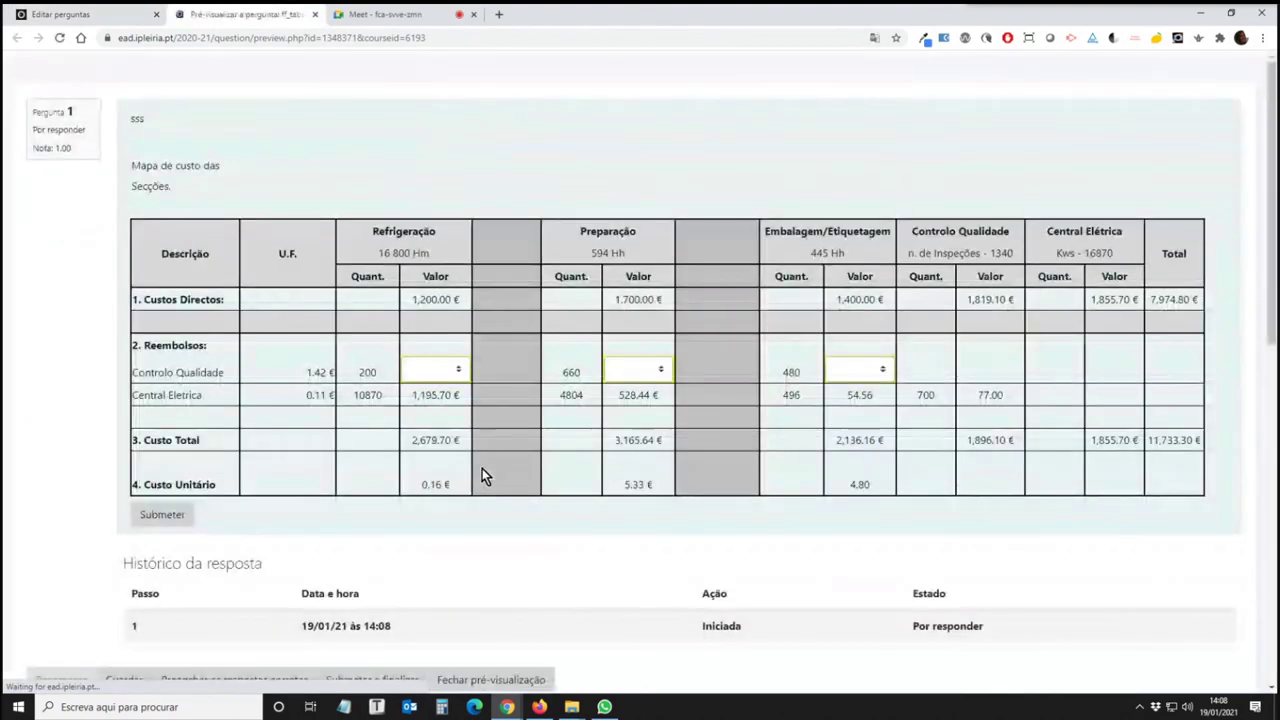
pyautogui.click(428, 370)
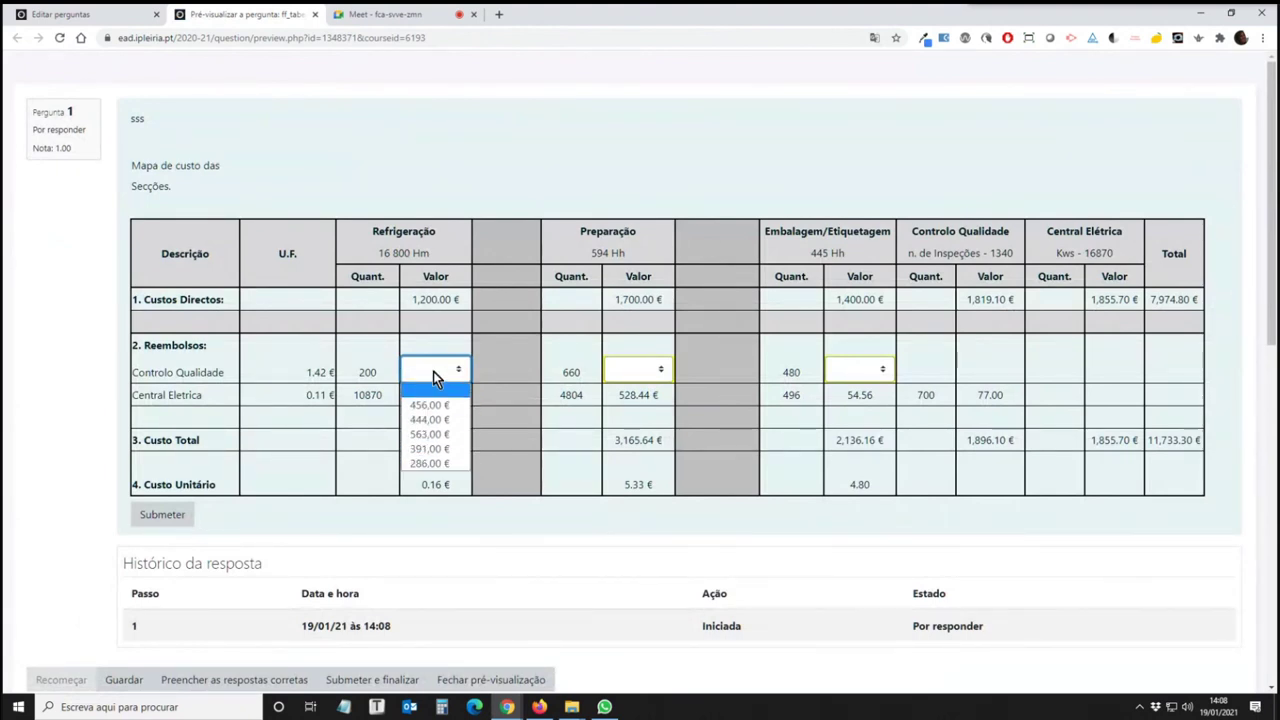
pyautogui.click(433, 372)
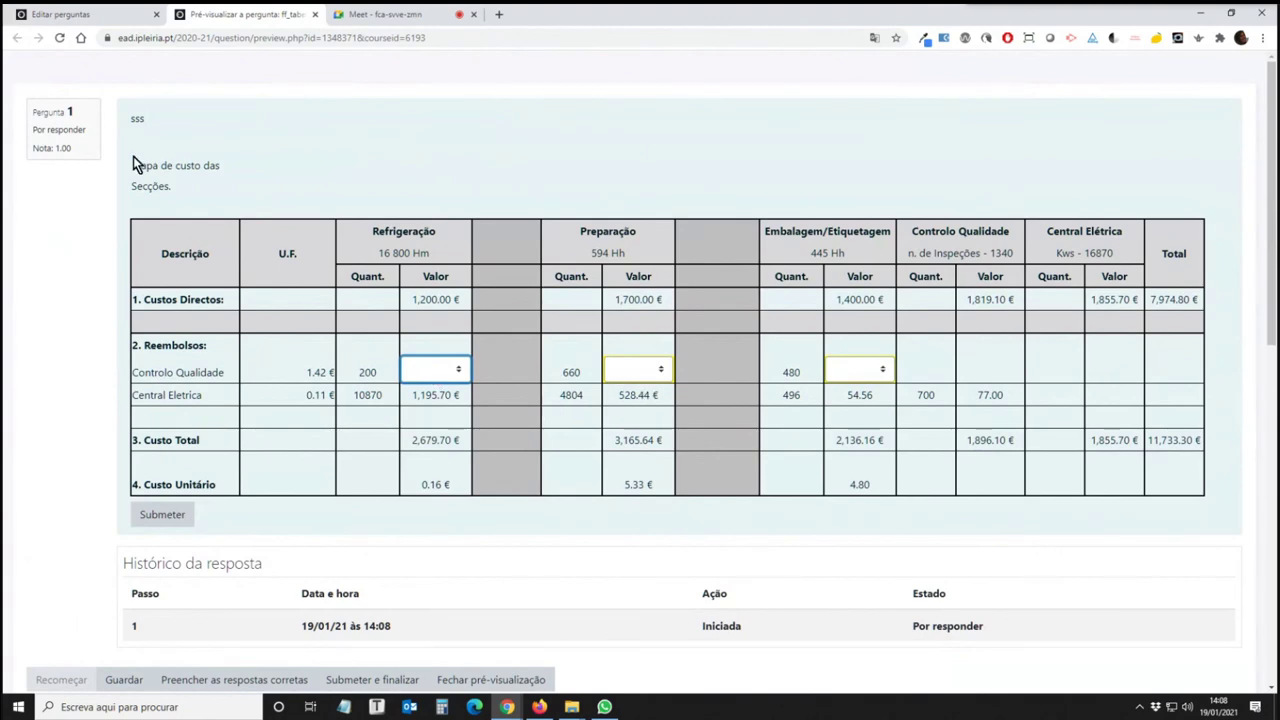
# Step: Return to the question list and preview the tabela (respostas incorporadas) question
pyautogui.click(118, 15)
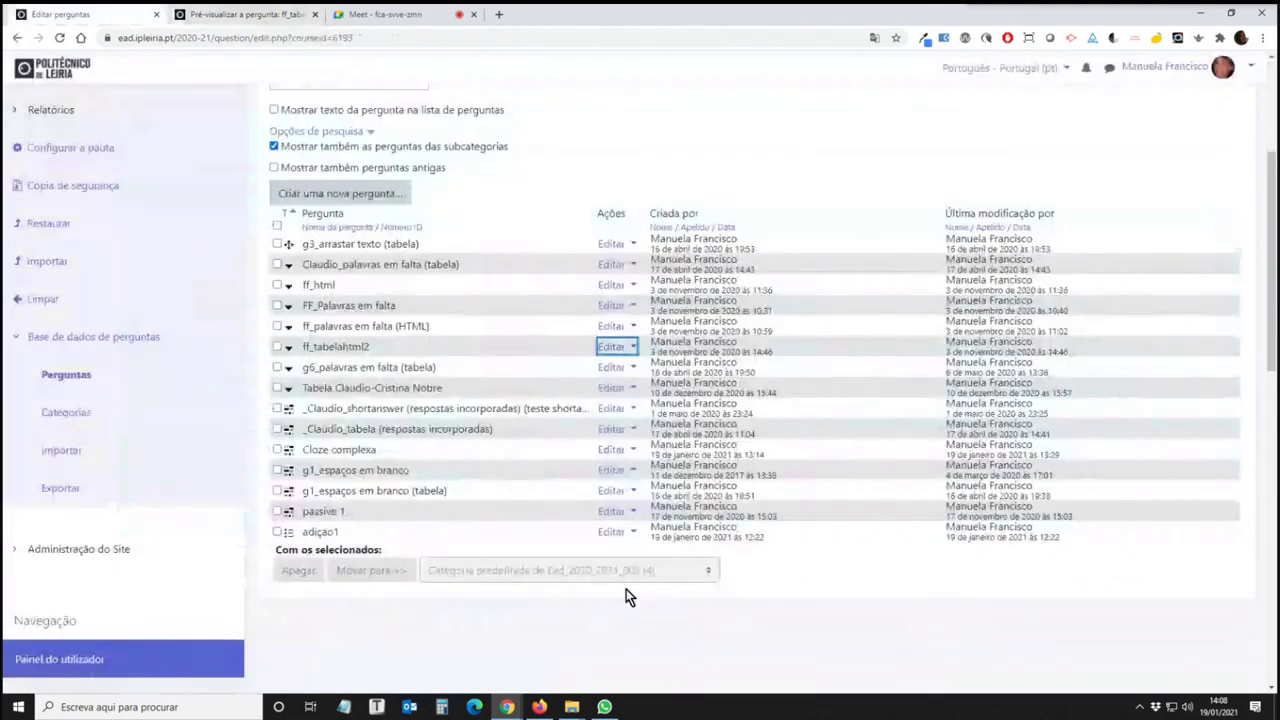
pyautogui.click(613, 437)
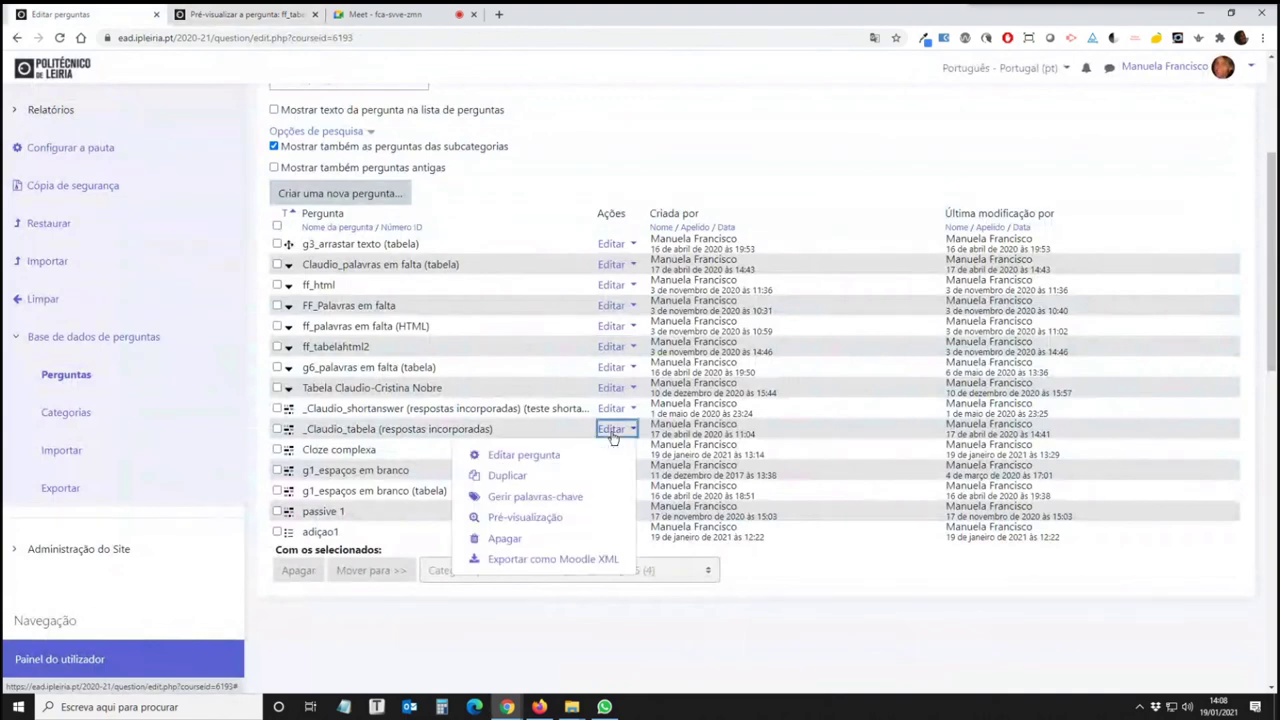
pyautogui.click(541, 520)
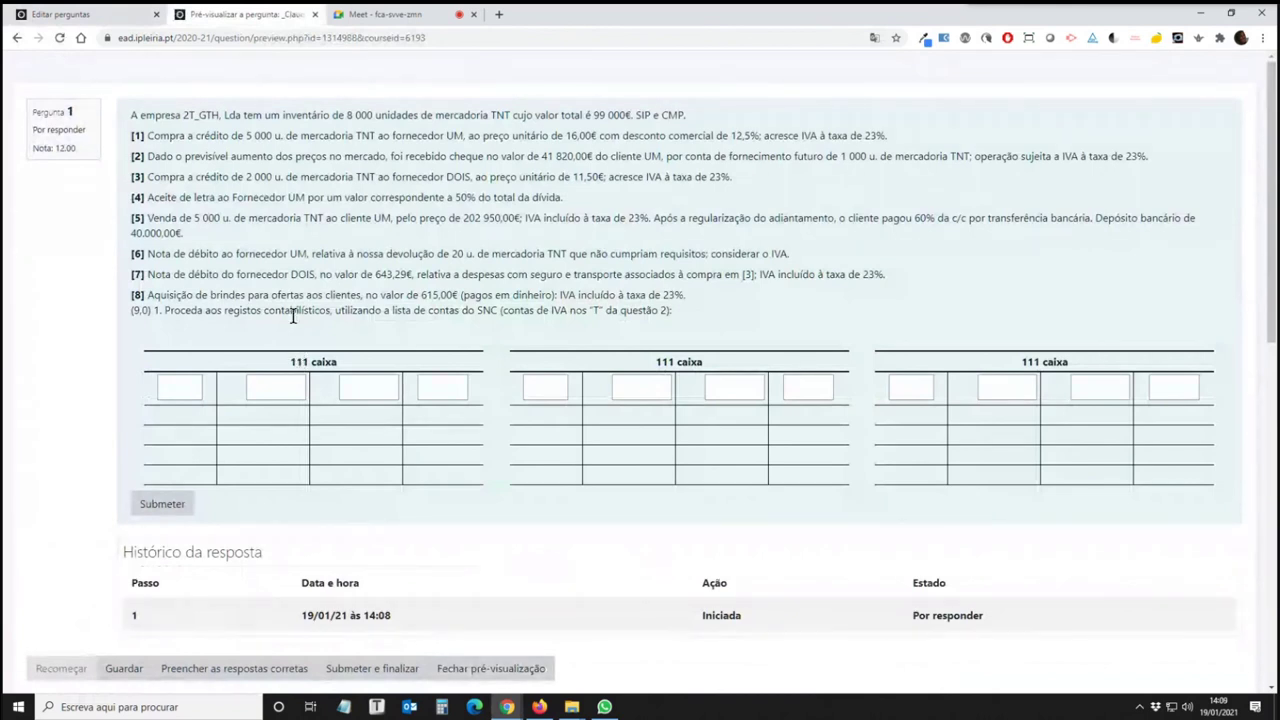
# Step: Check the blank answer fields in the 111 caixa tables one after another, and close the preview
pyautogui.click(178, 388)
pyautogui.click(268, 388)
pyautogui.click(349, 388)
pyautogui.click(435, 388)
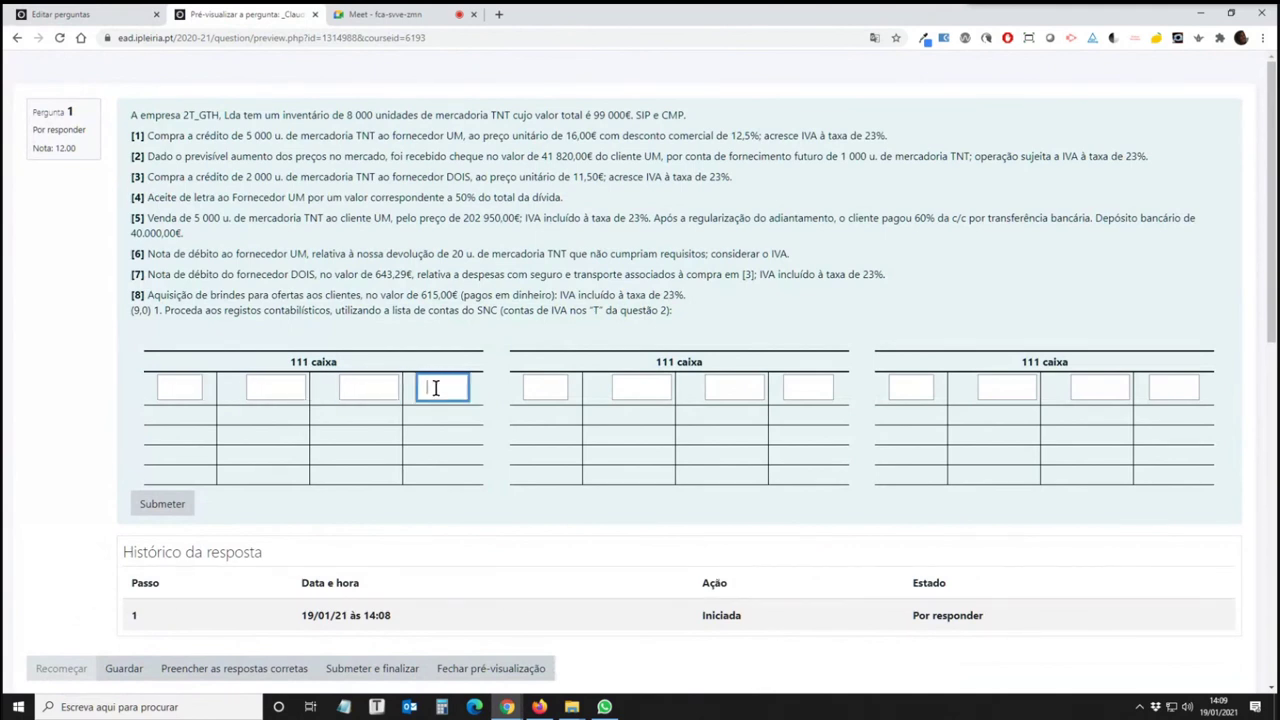
pyautogui.press('Tab')
pyautogui.press('Tab')
pyautogui.press('Tab')
pyautogui.click(315, 14)
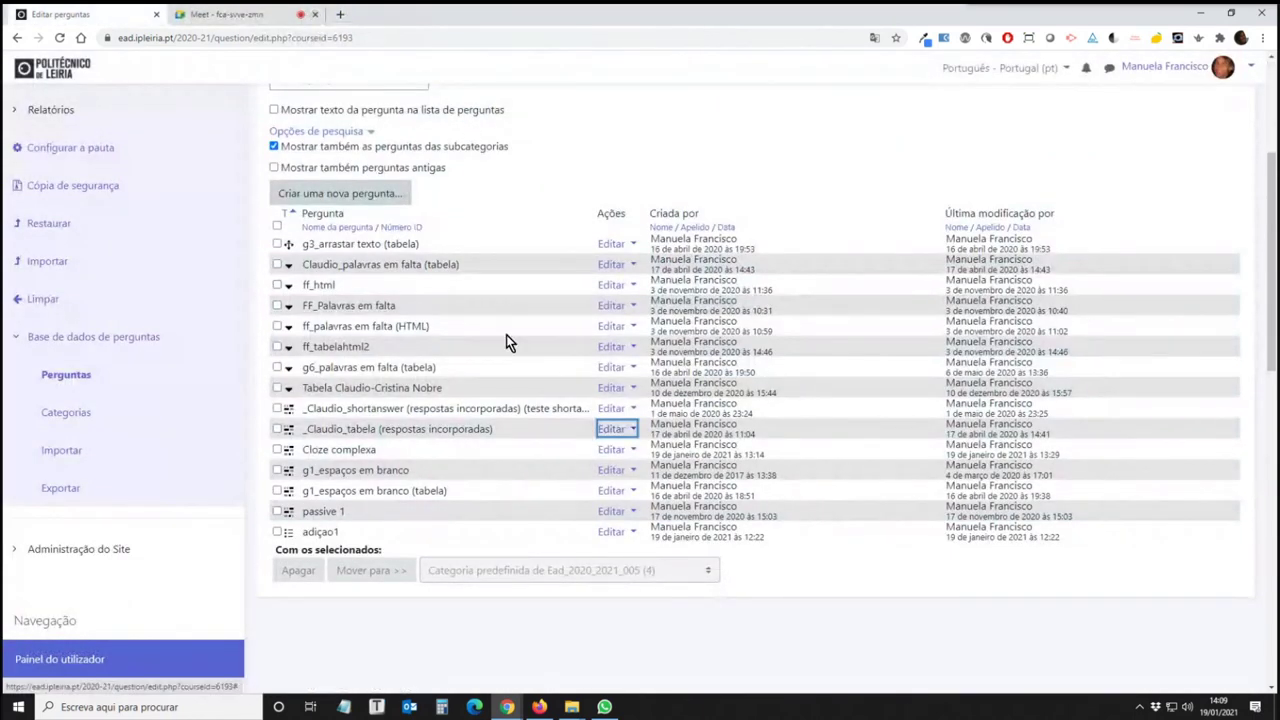
# Step: Open the tabela (respostas incorporadas) question for editing and examine the SHORTANSWER codes in its 111 caixa table
pyautogui.click(609, 431)
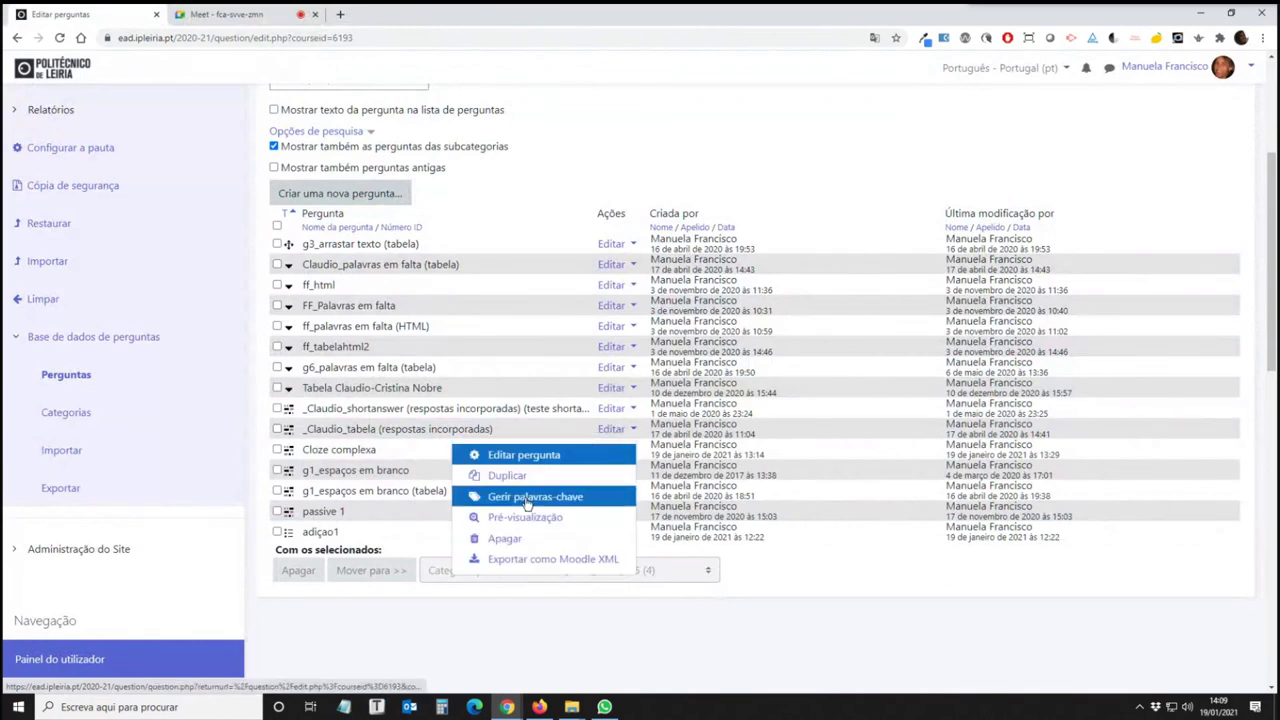
pyautogui.click(530, 462)
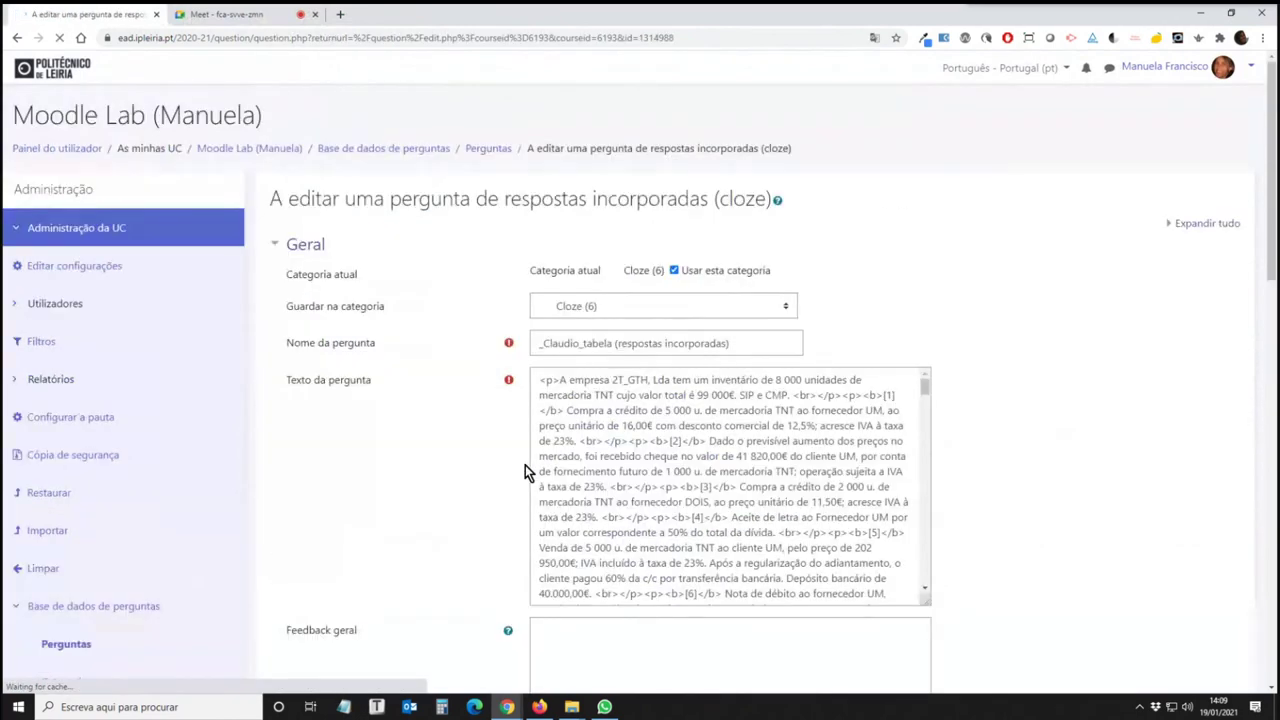
pyautogui.scroll(-3, 666, 500)
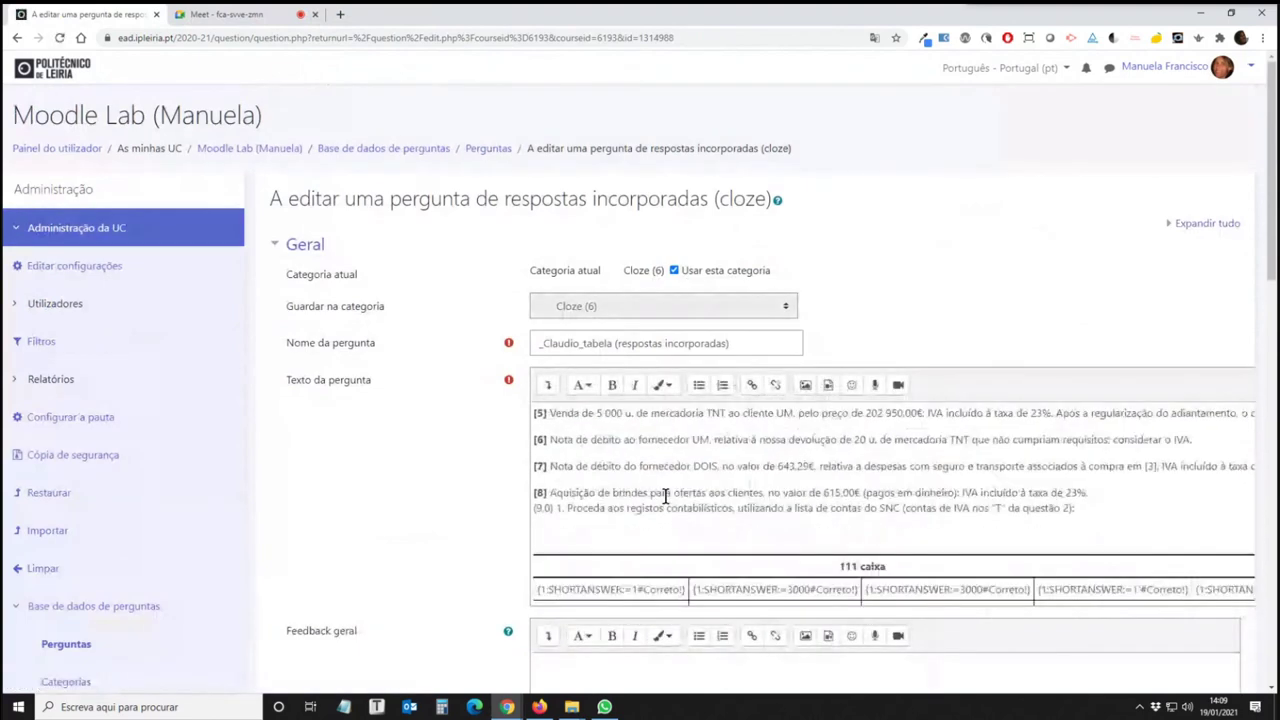
pyautogui.scroll(-3, 745, 500)
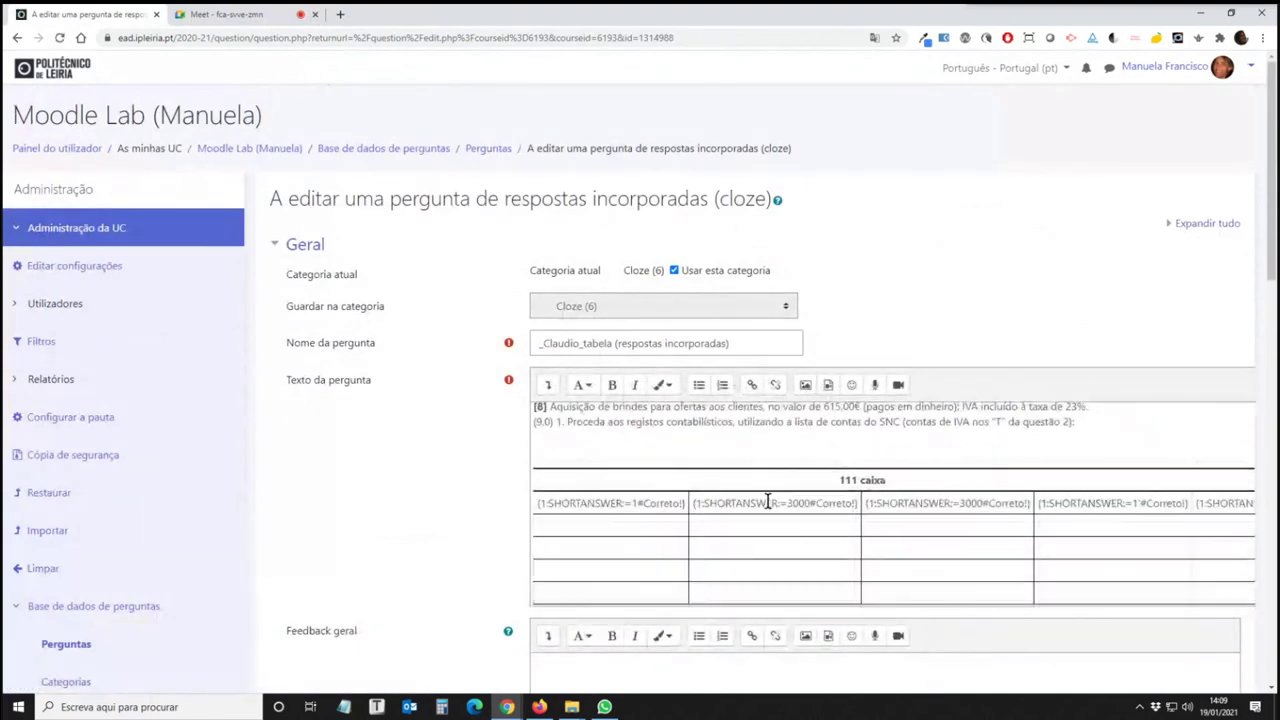
pyautogui.scroll(-1, 620, 531)
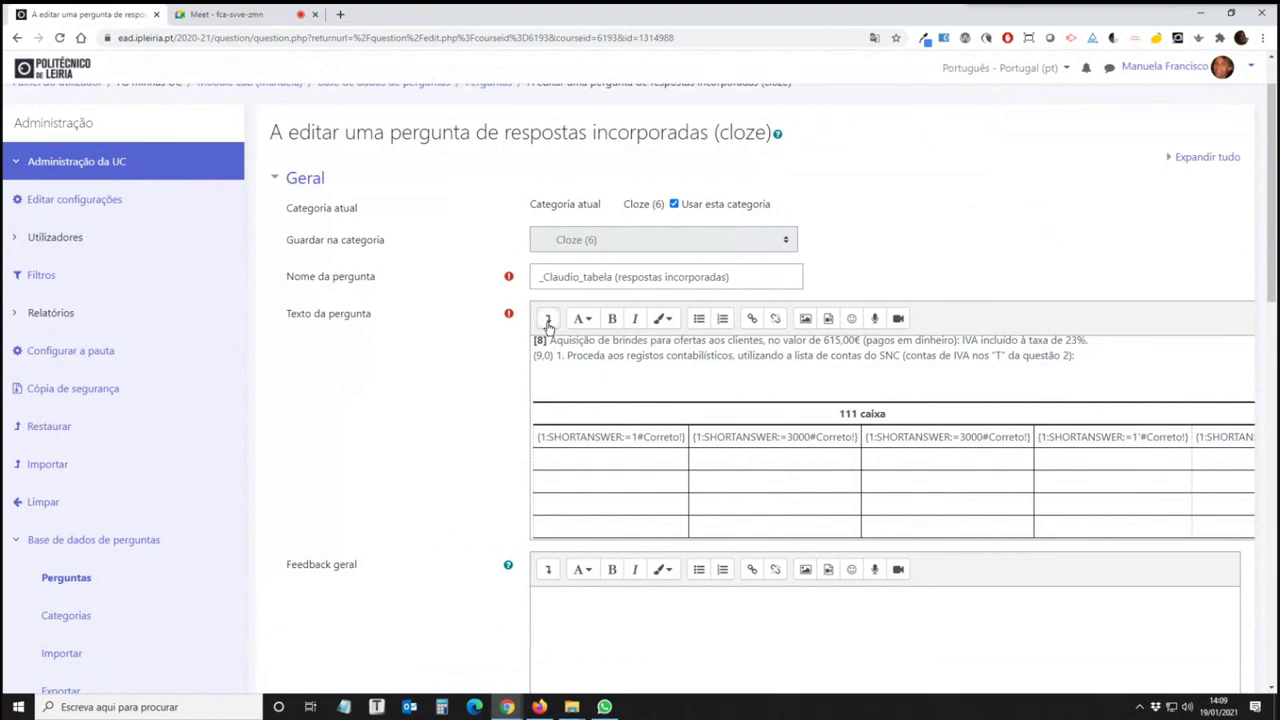
# Step: Examine the HTML source of the question text down through the table code, and return to the formatted view of the 111 caixa table
pyautogui.click(548, 320)
pyautogui.click(548, 320)
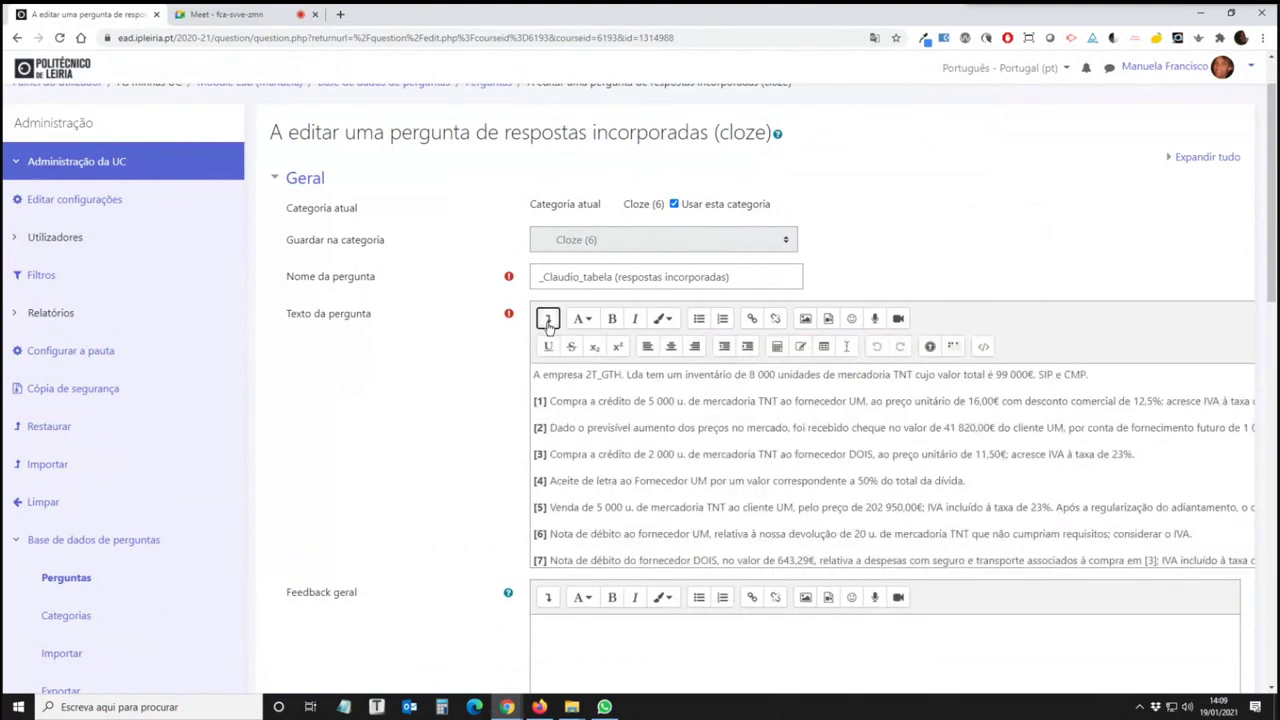
pyautogui.click(984, 348)
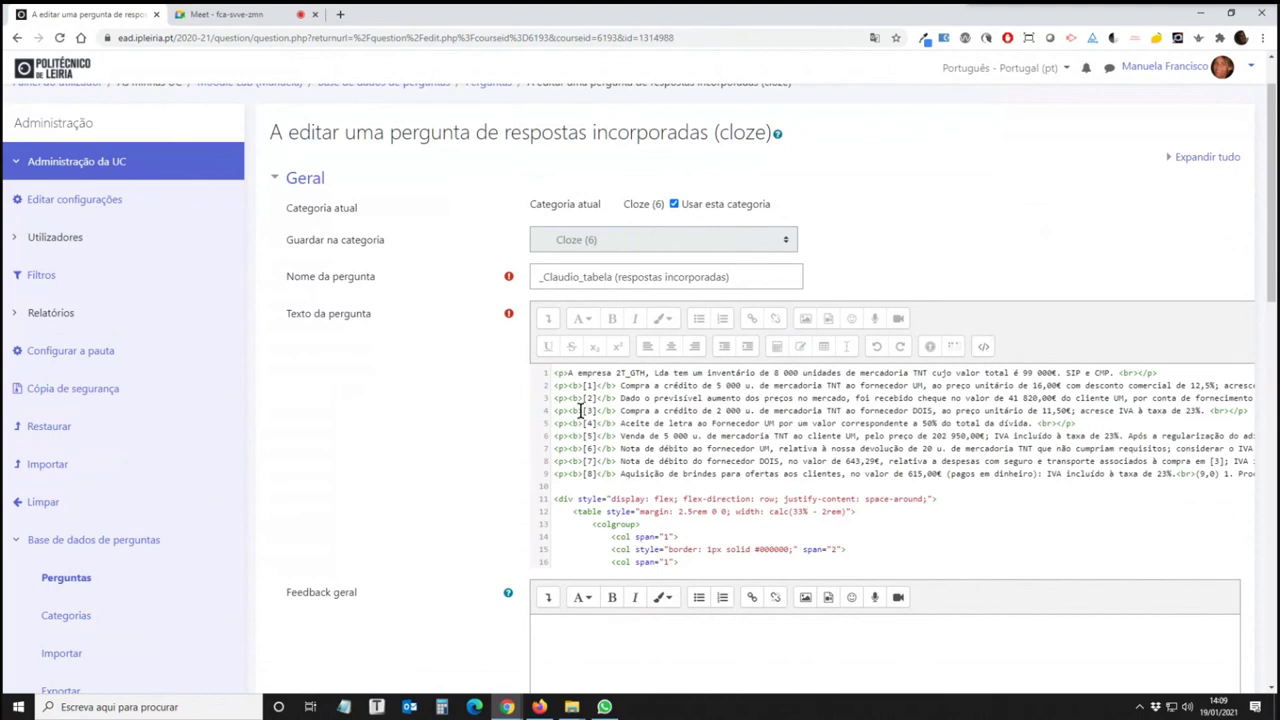
pyautogui.scroll(-3, 645, 420)
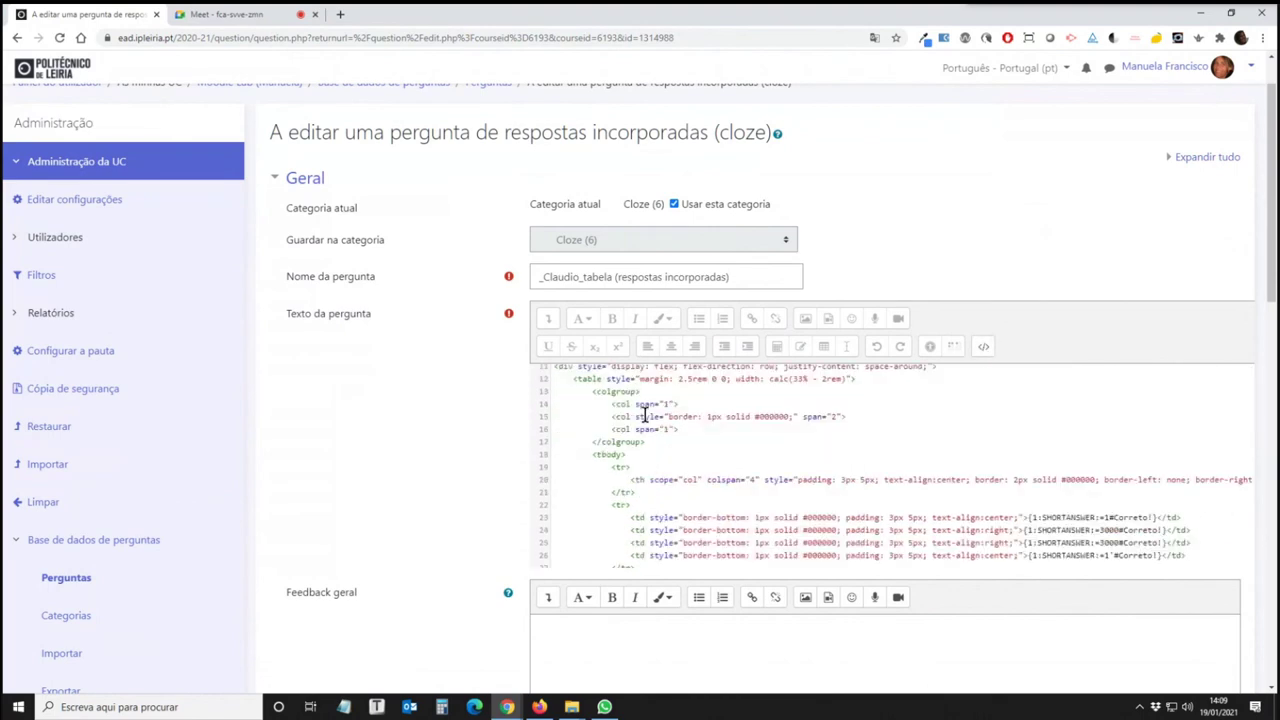
pyautogui.scroll(-3, 594, 454)
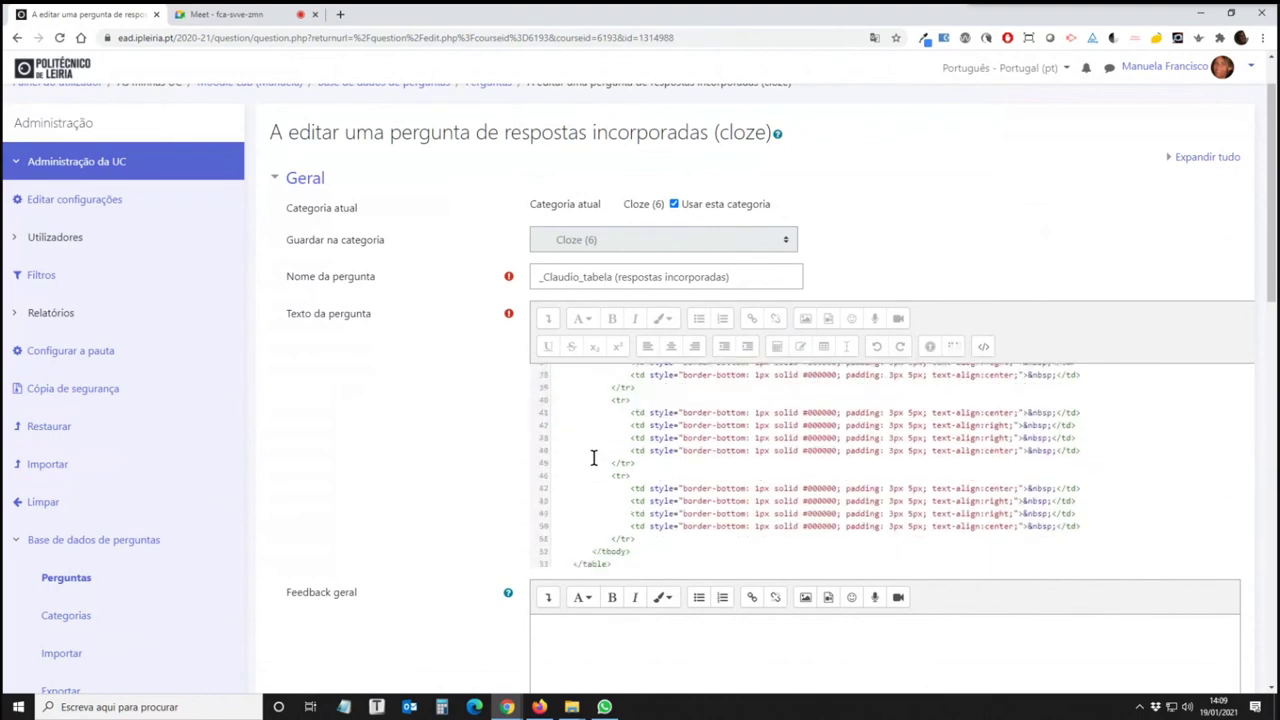
pyautogui.click(983, 347)
pyautogui.scroll(-2, 596, 456)
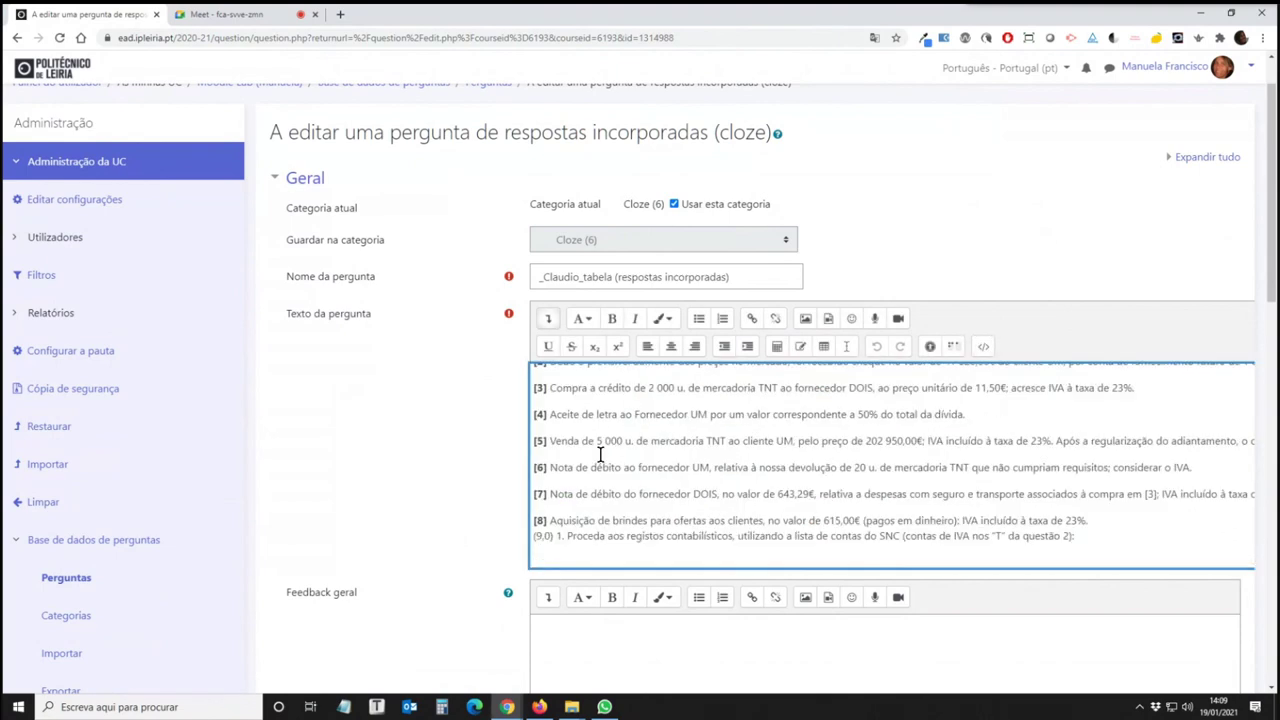
pyautogui.scroll(-1, 600, 455)
pyautogui.scroll(-2, 600, 450)
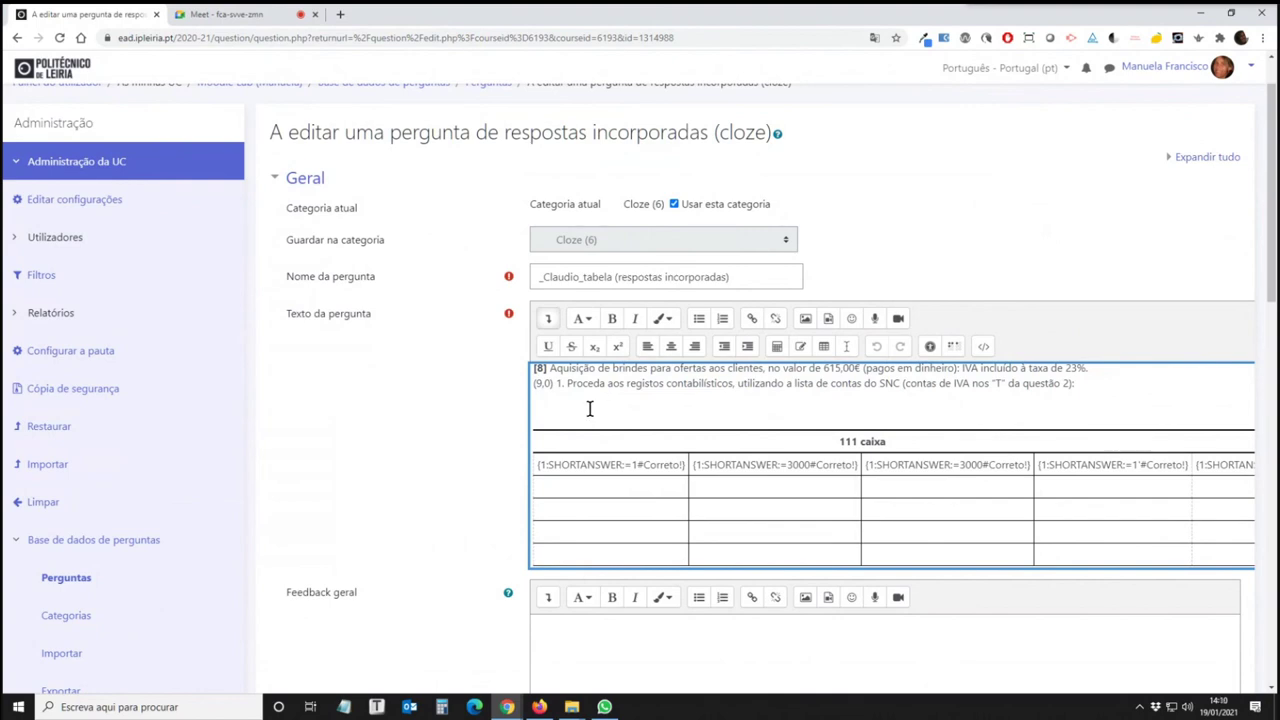
# Step: Examine the remaining fields of the cloze question form and the table editing options for its question text, and cancel the editing
pyautogui.scroll(-1, 590, 408)
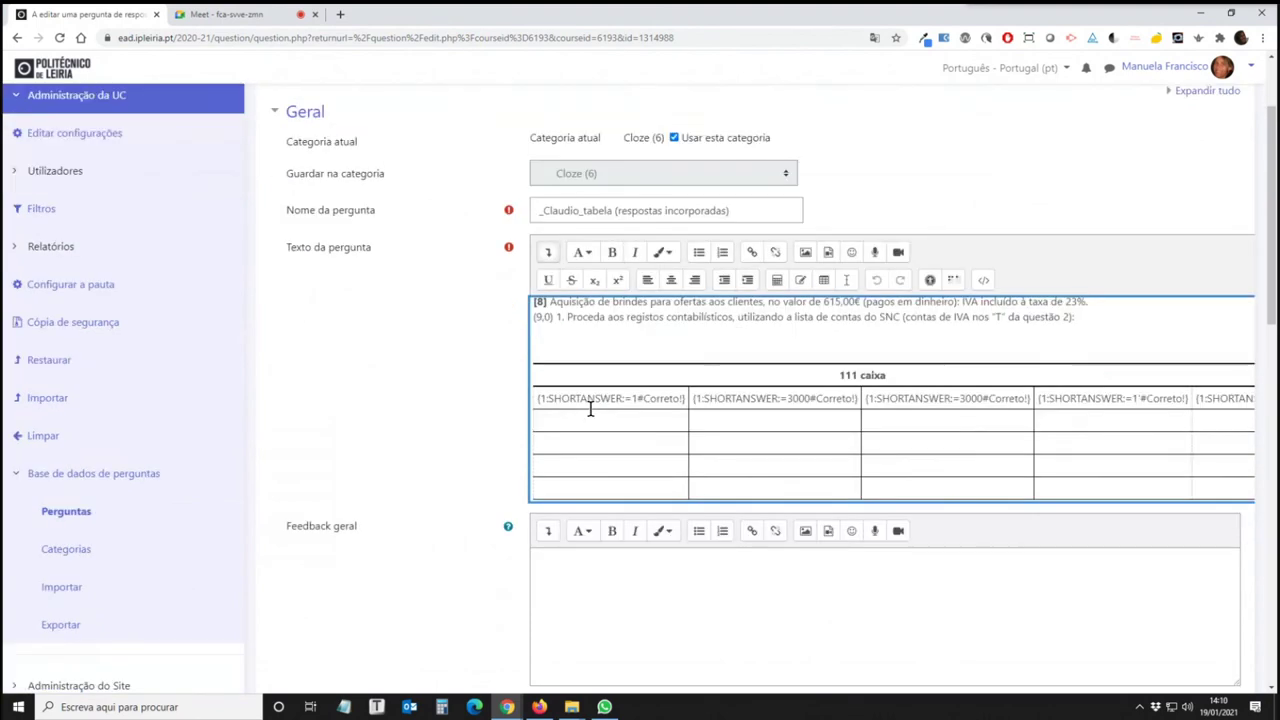
pyautogui.scroll(-3, 590, 408)
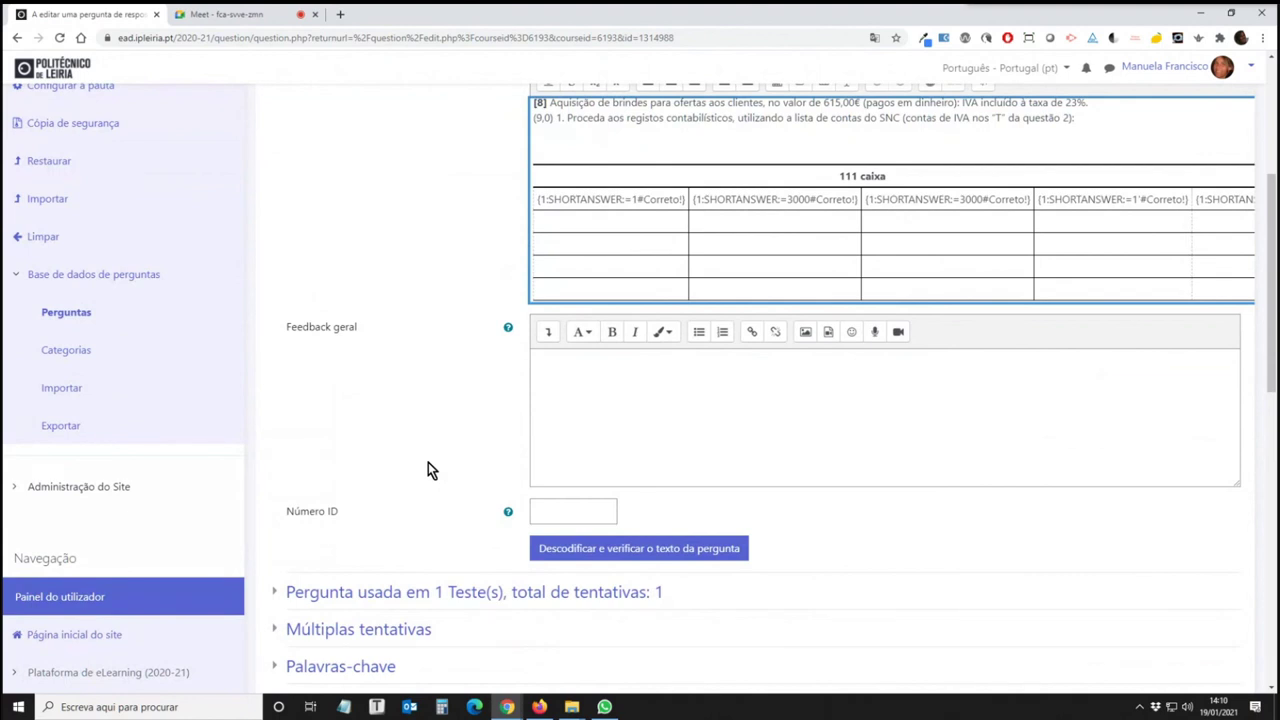
pyautogui.scroll(-2, 443, 460)
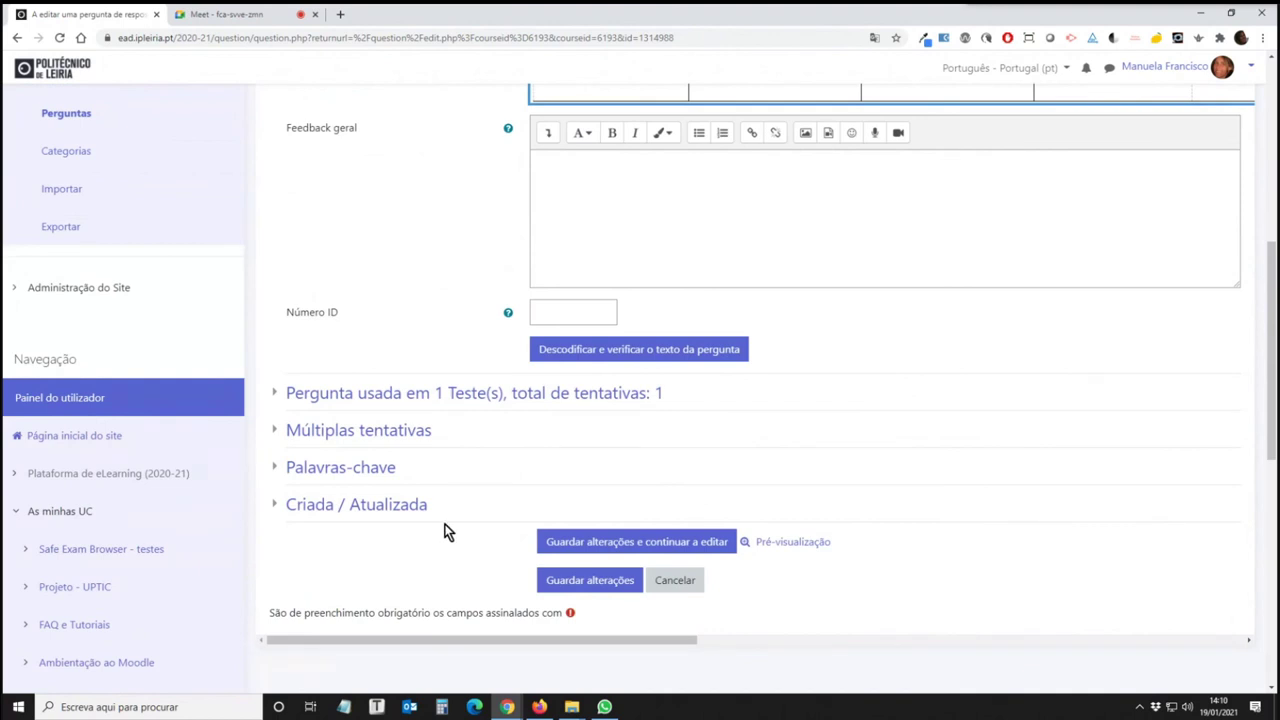
pyautogui.scroll(4, 591, 343)
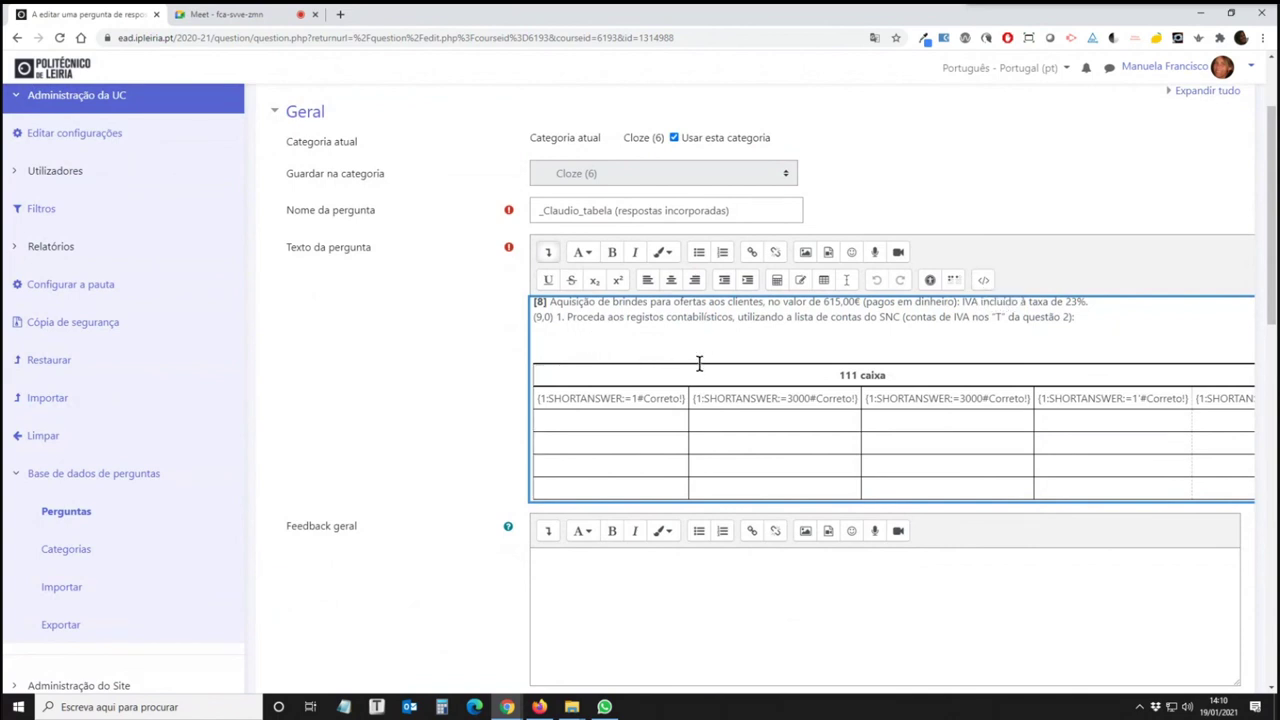
pyautogui.click(824, 282)
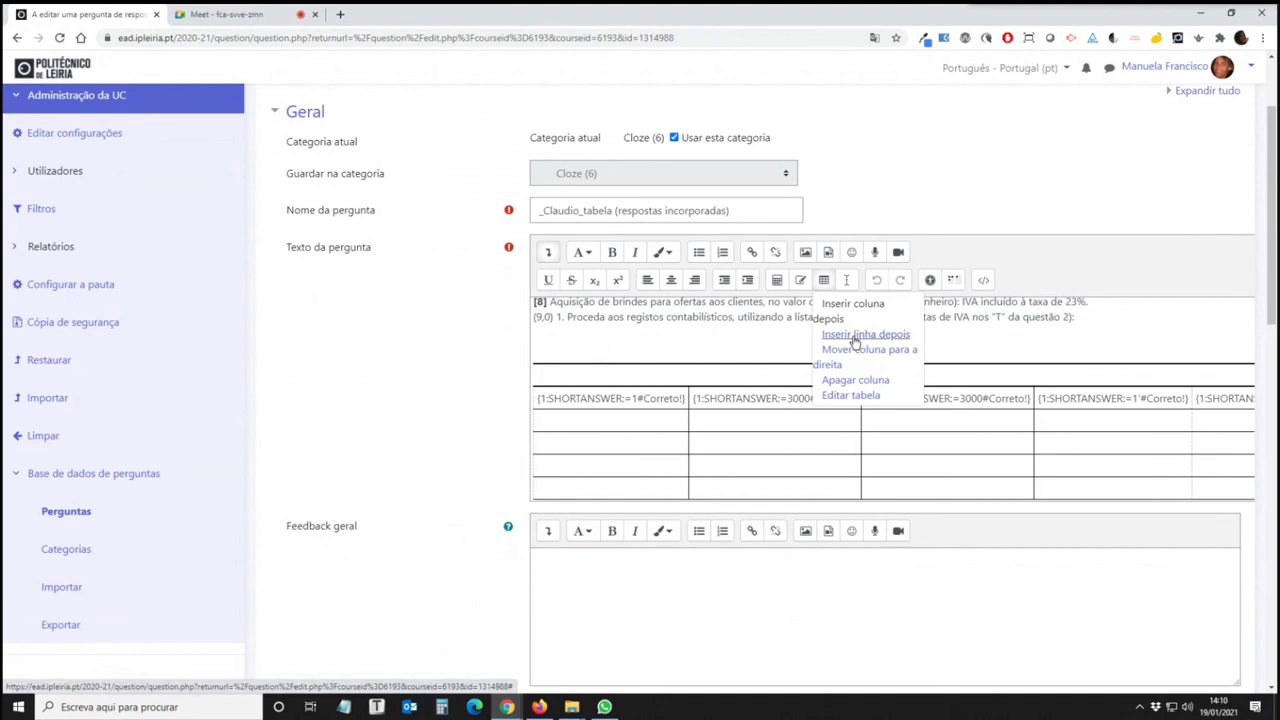
pyautogui.click(580, 399)
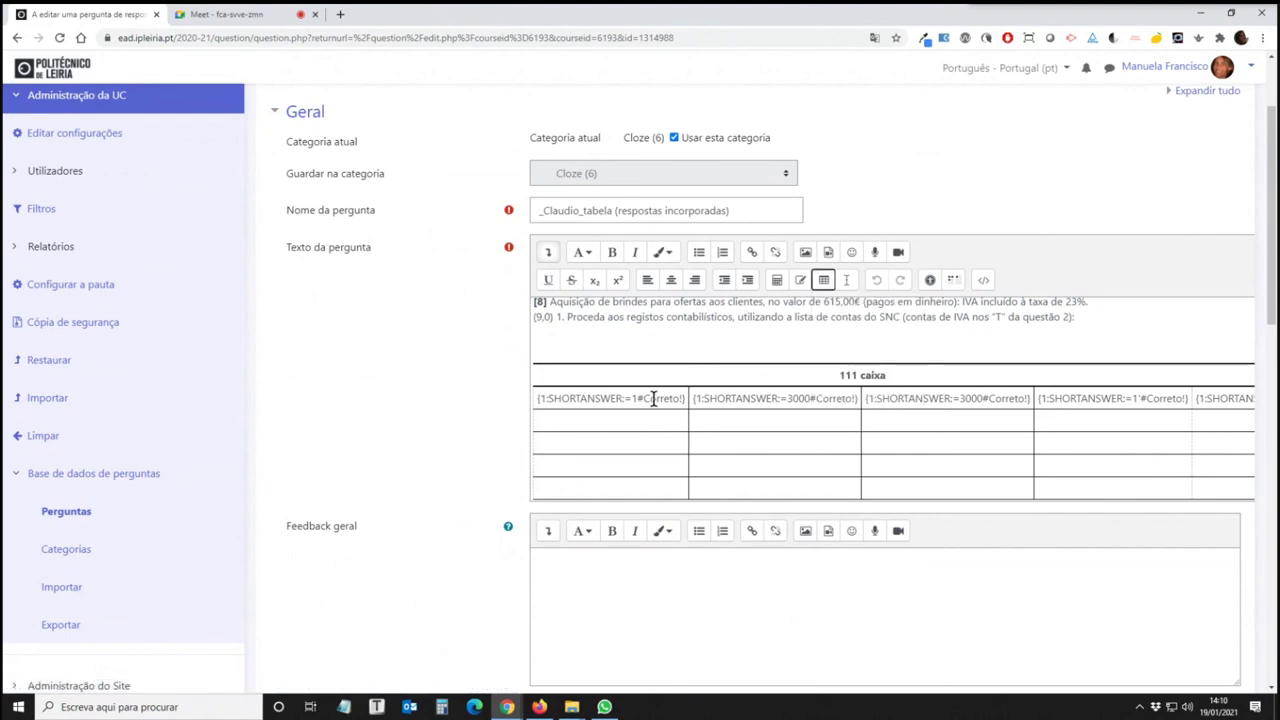
pyautogui.click(740, 400)
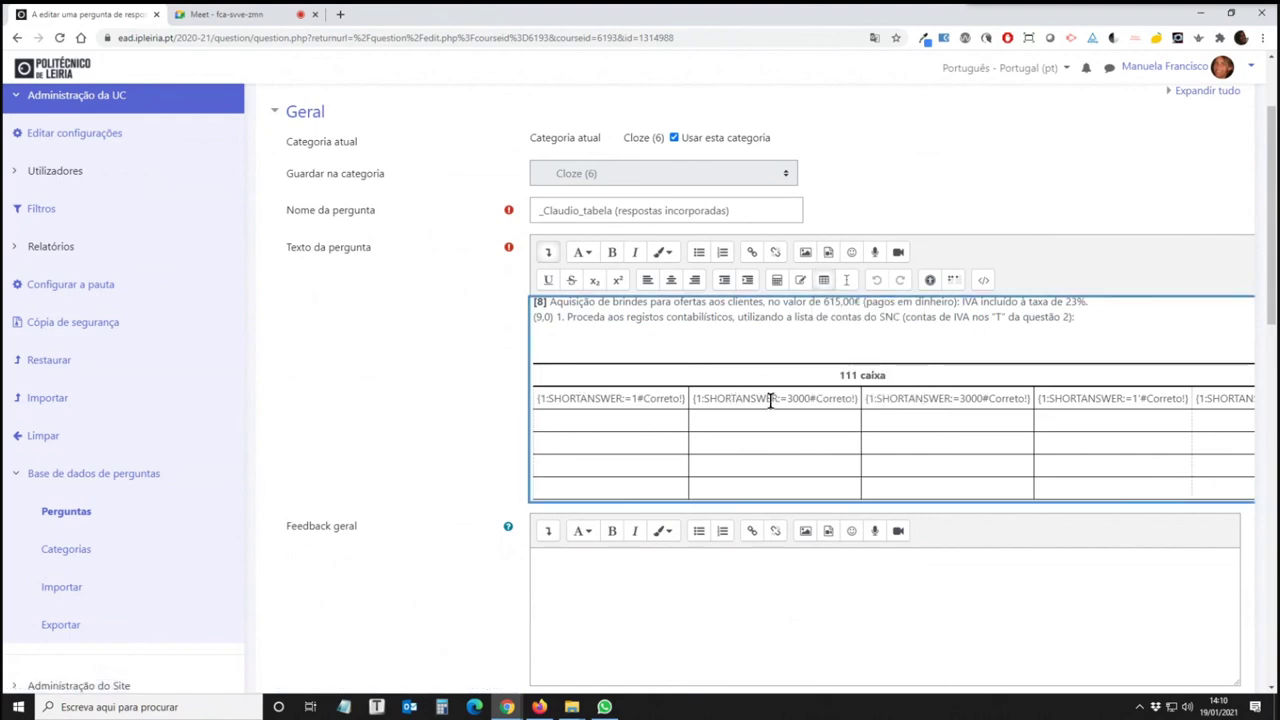
pyautogui.scroll(-5, 770, 400)
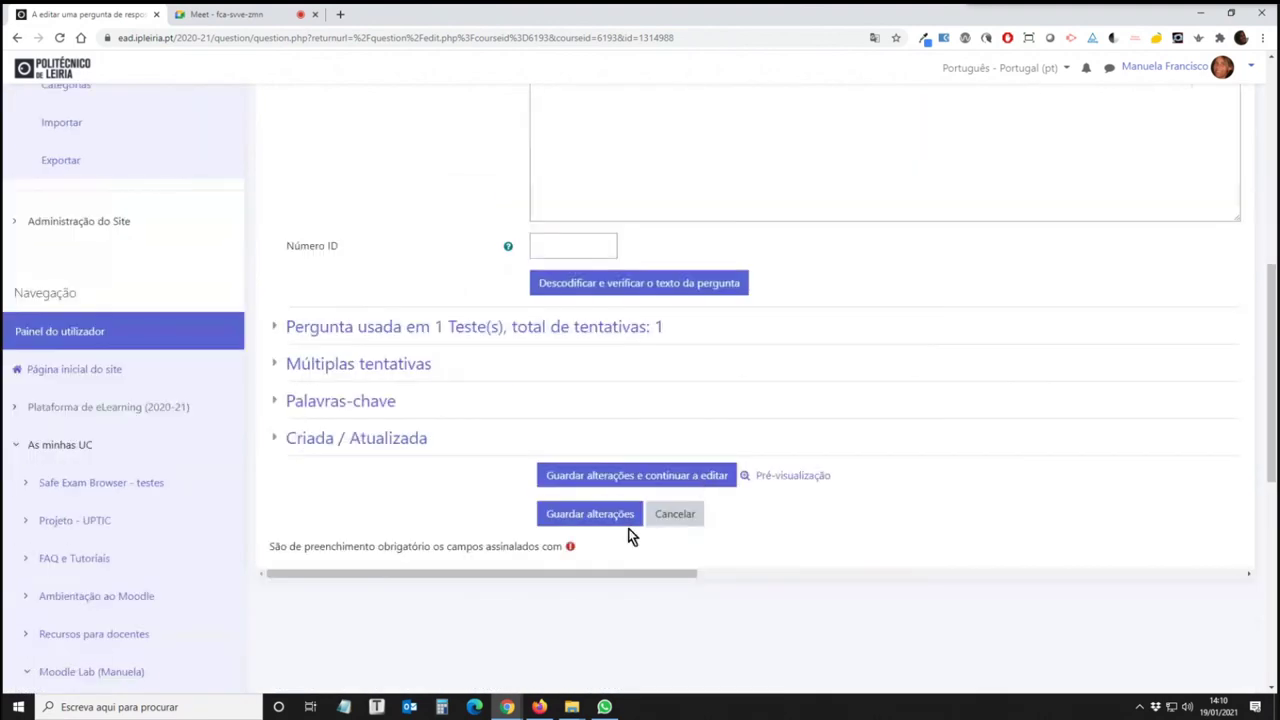
pyautogui.click(672, 520)
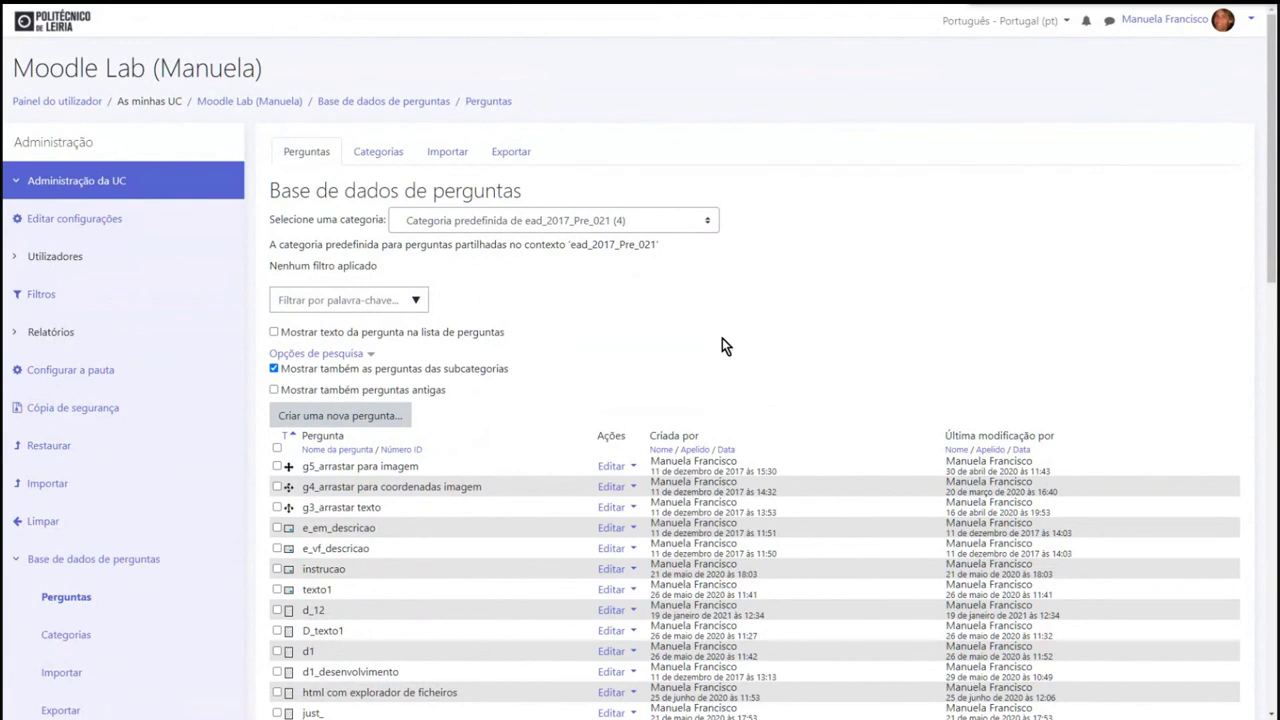
# Step: Look up the Descrição type among the available question types without adding one, and preview the e_vf_descricao question
pyautogui.click(336, 418)
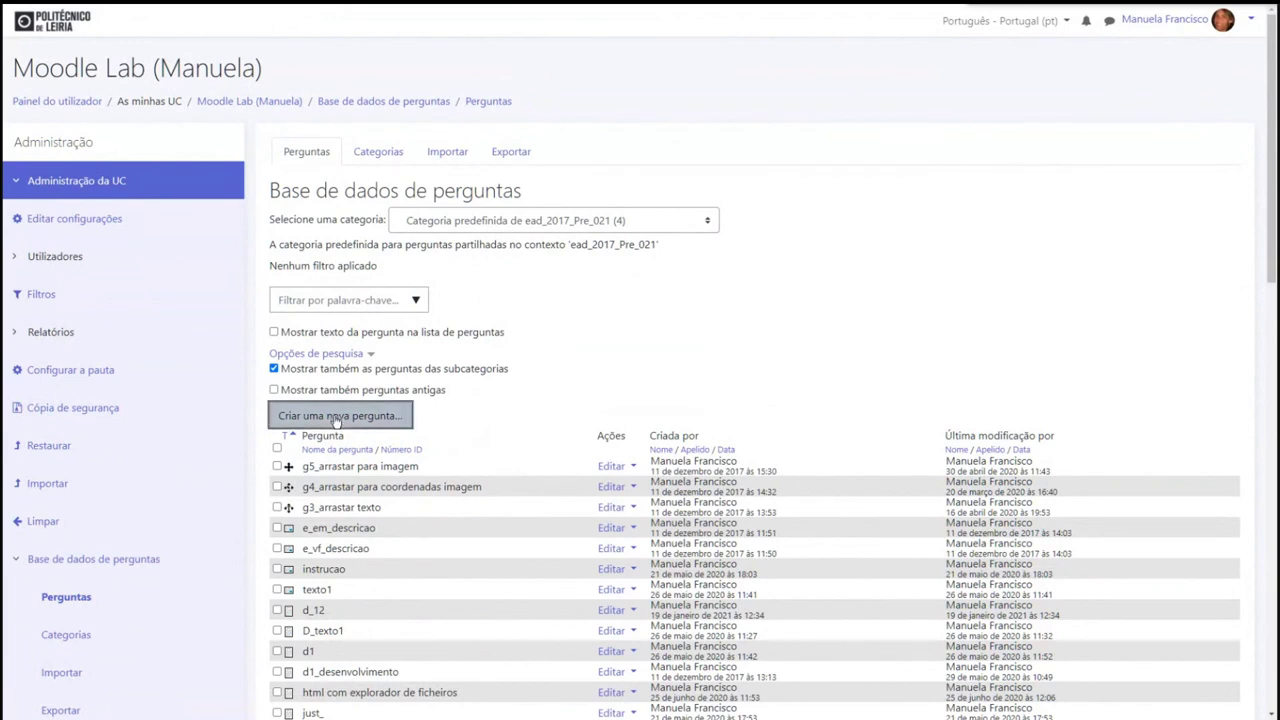
pyautogui.moveTo(613, 378); pyautogui.dragTo(607, 525)
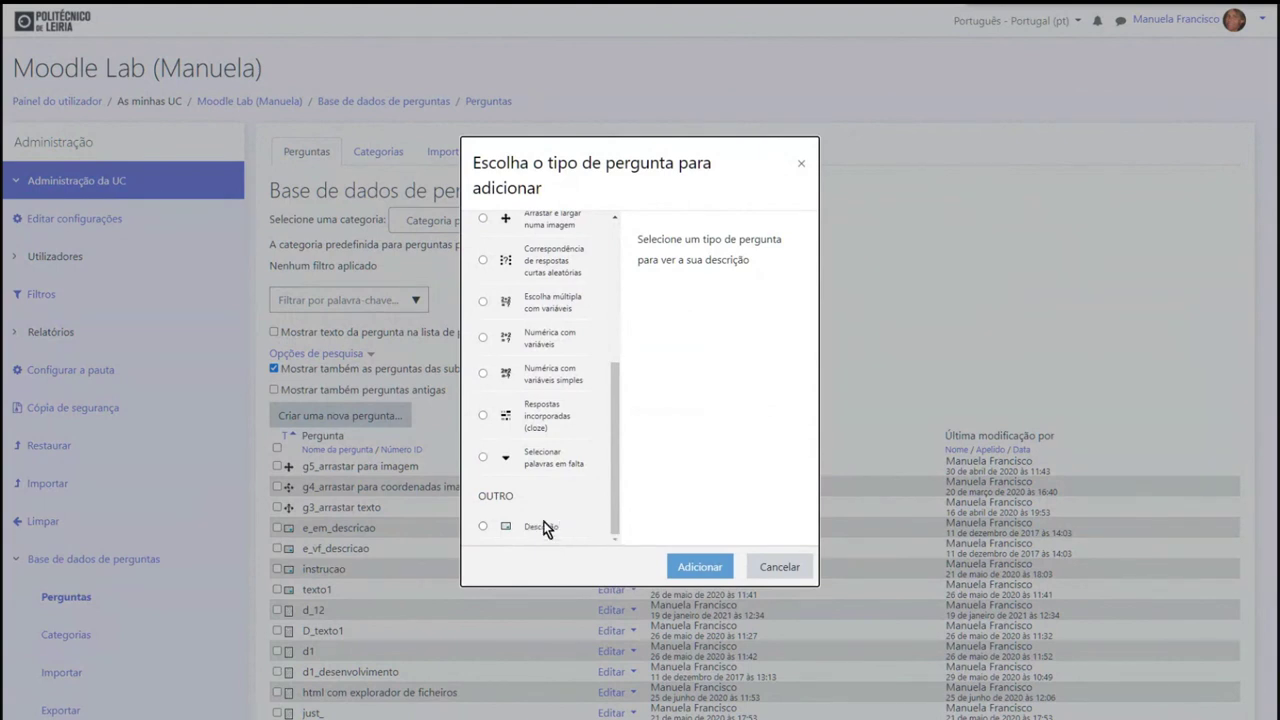
pyautogui.click(789, 571)
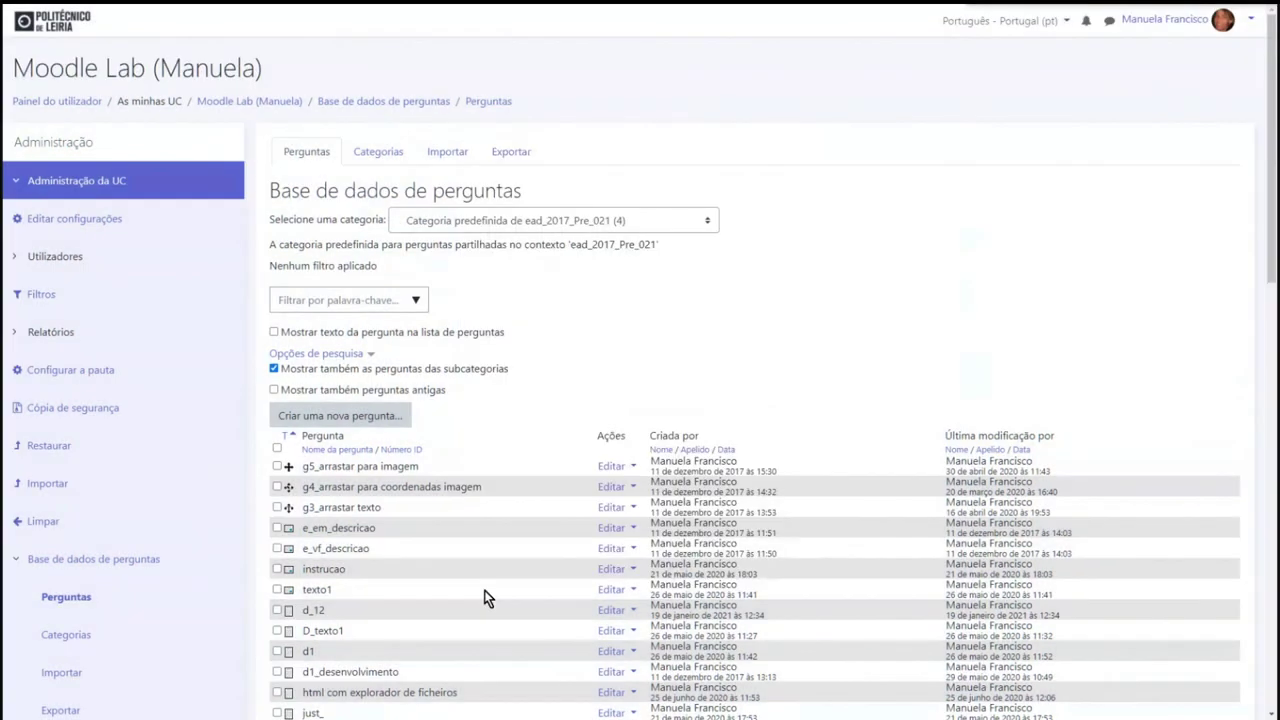
pyautogui.click(615, 550)
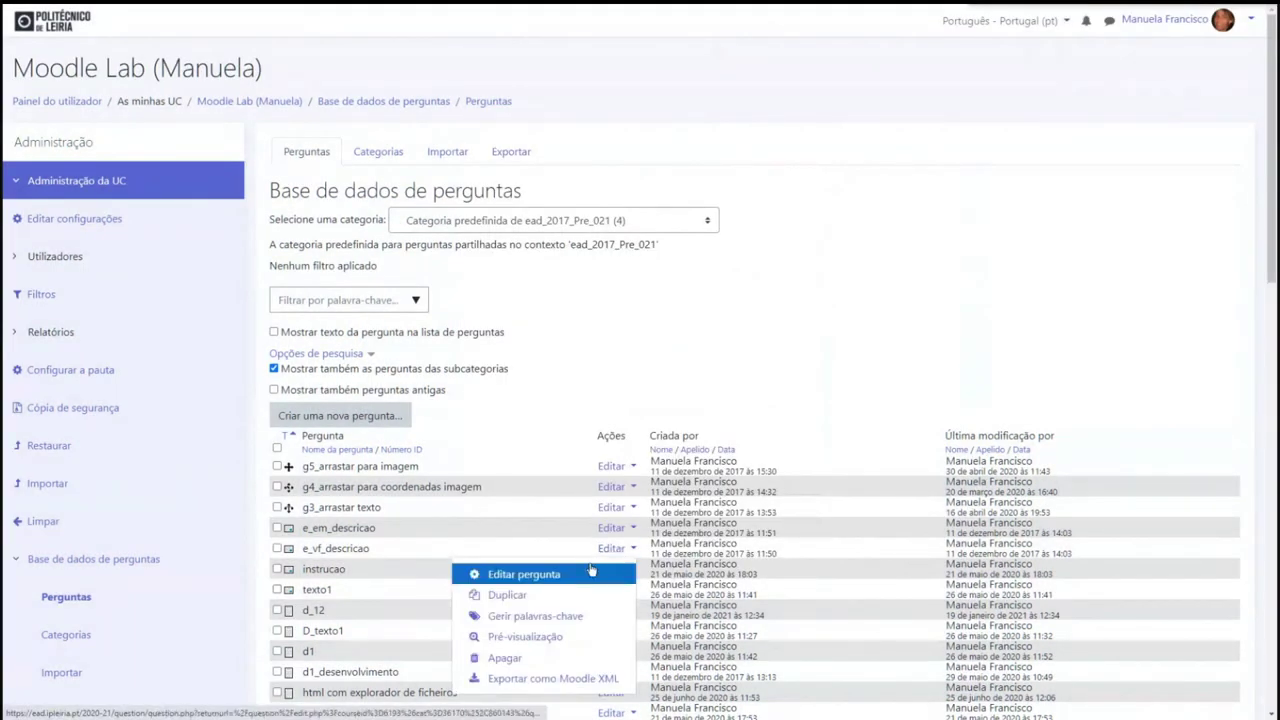
pyautogui.click(525, 637)
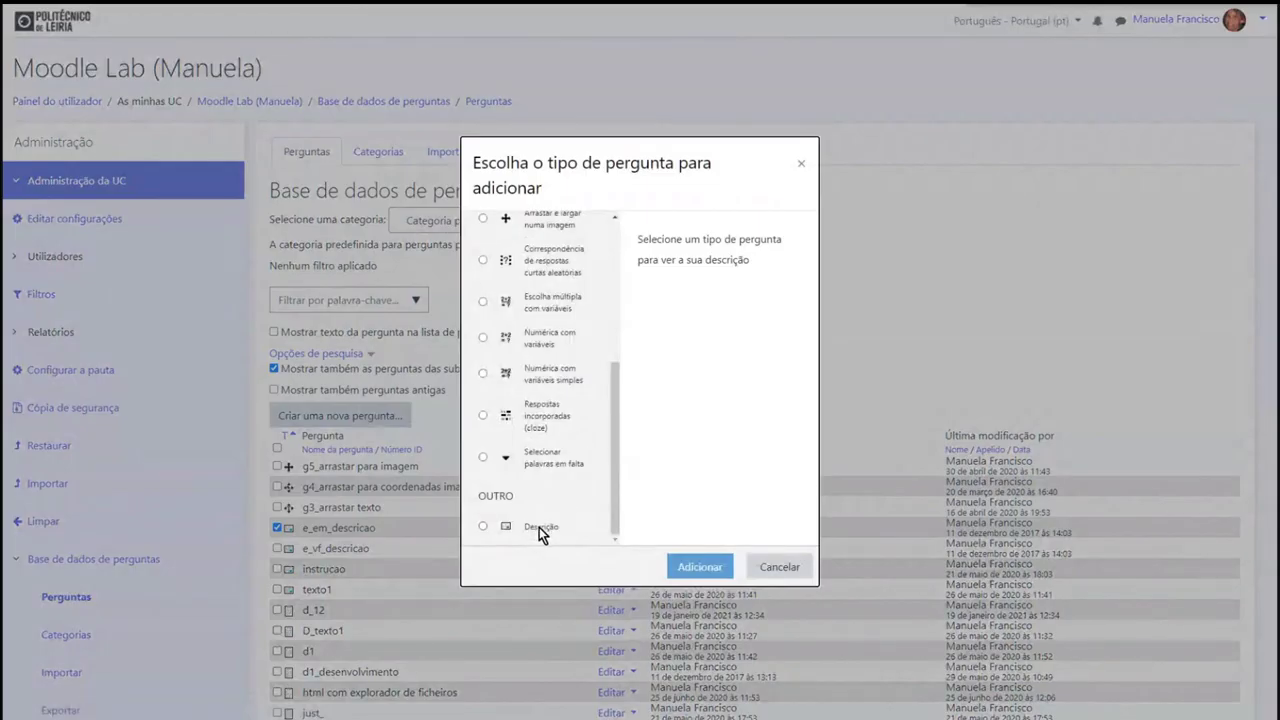
# Step: Add a new Descrição question in the predefined category and name it descrição_texto
pyautogui.click(539, 528)
pyautogui.click(698, 568)
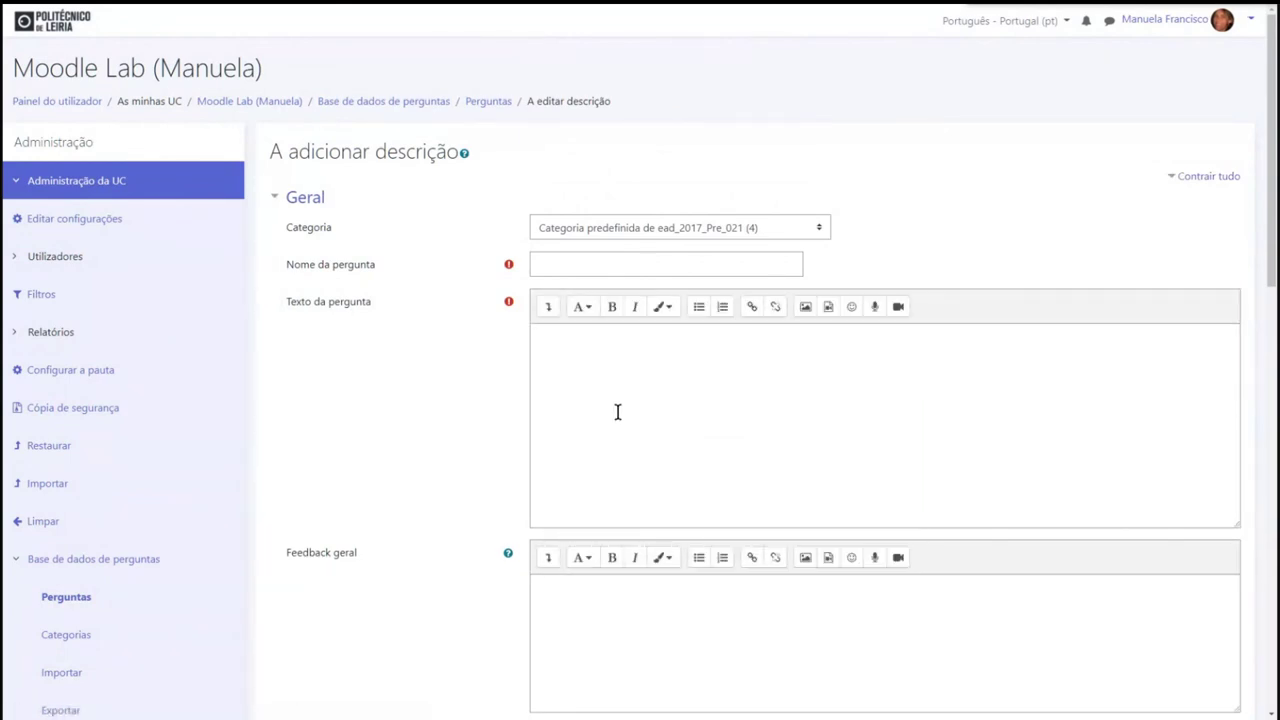
pyautogui.click(608, 375)
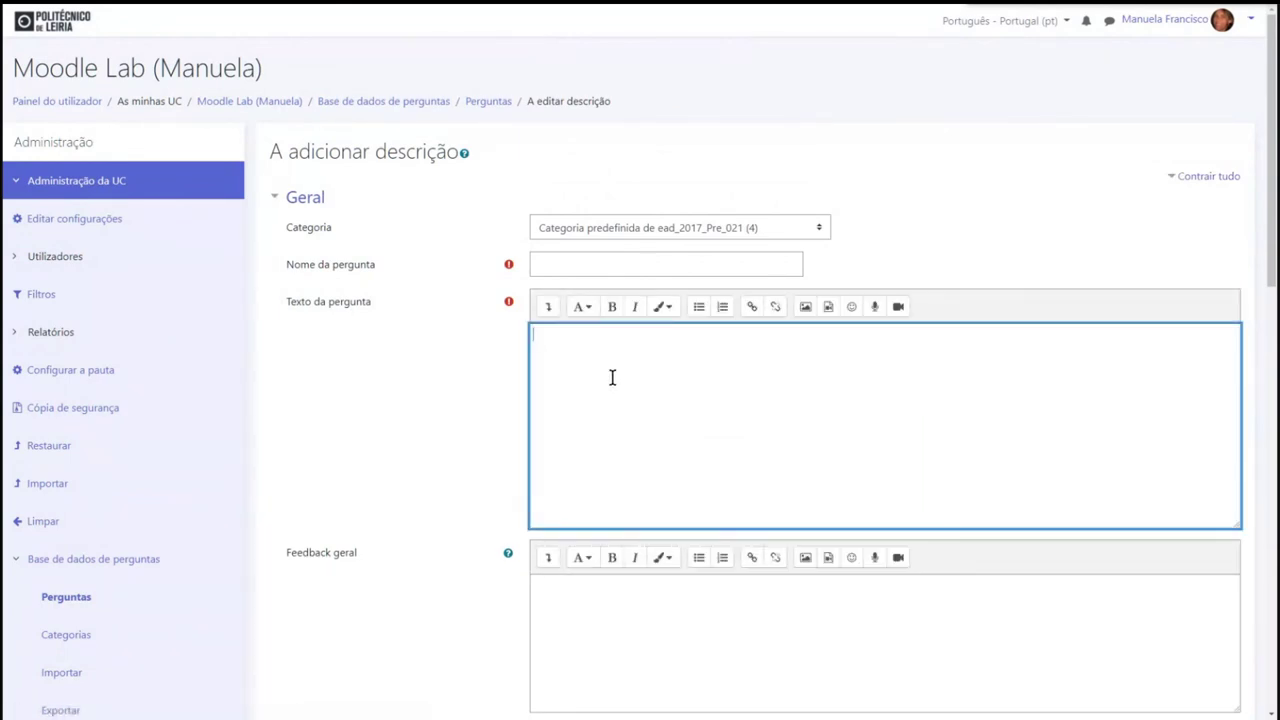
pyautogui.click(586, 265)
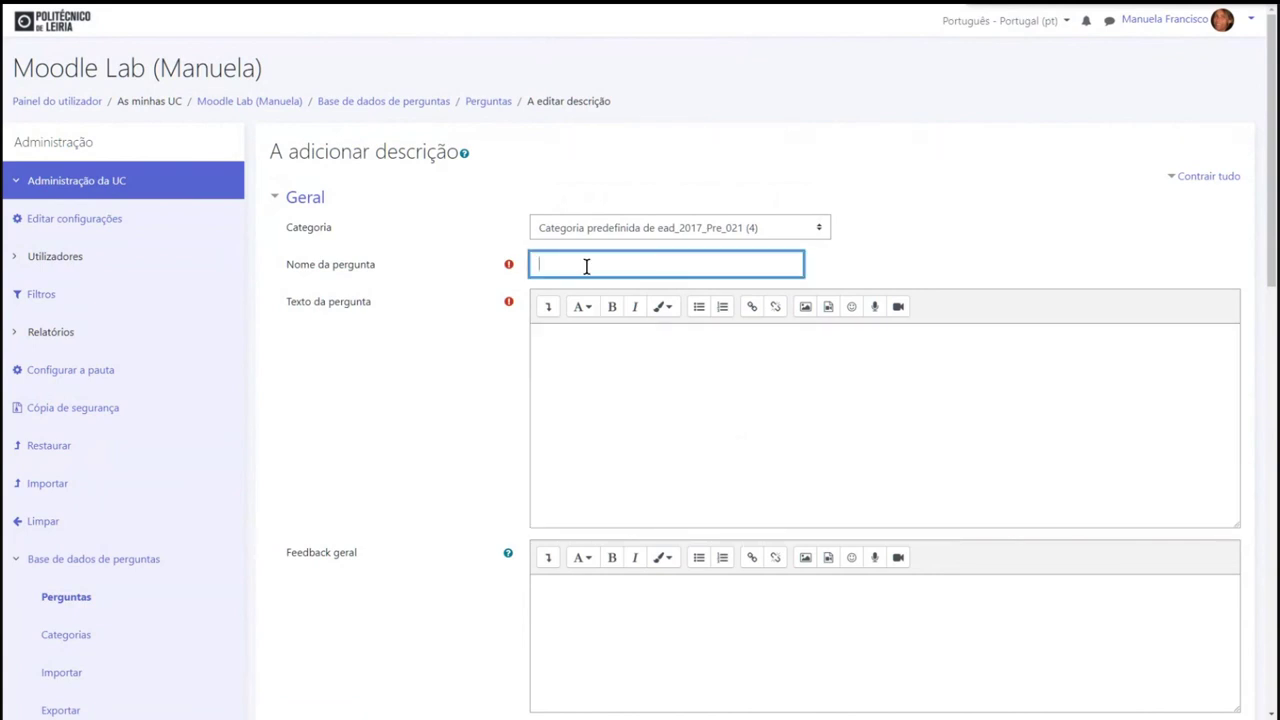
pyautogui.write('descri')
pyautogui.write('ção_ texto')
pyautogui.click(551, 343)
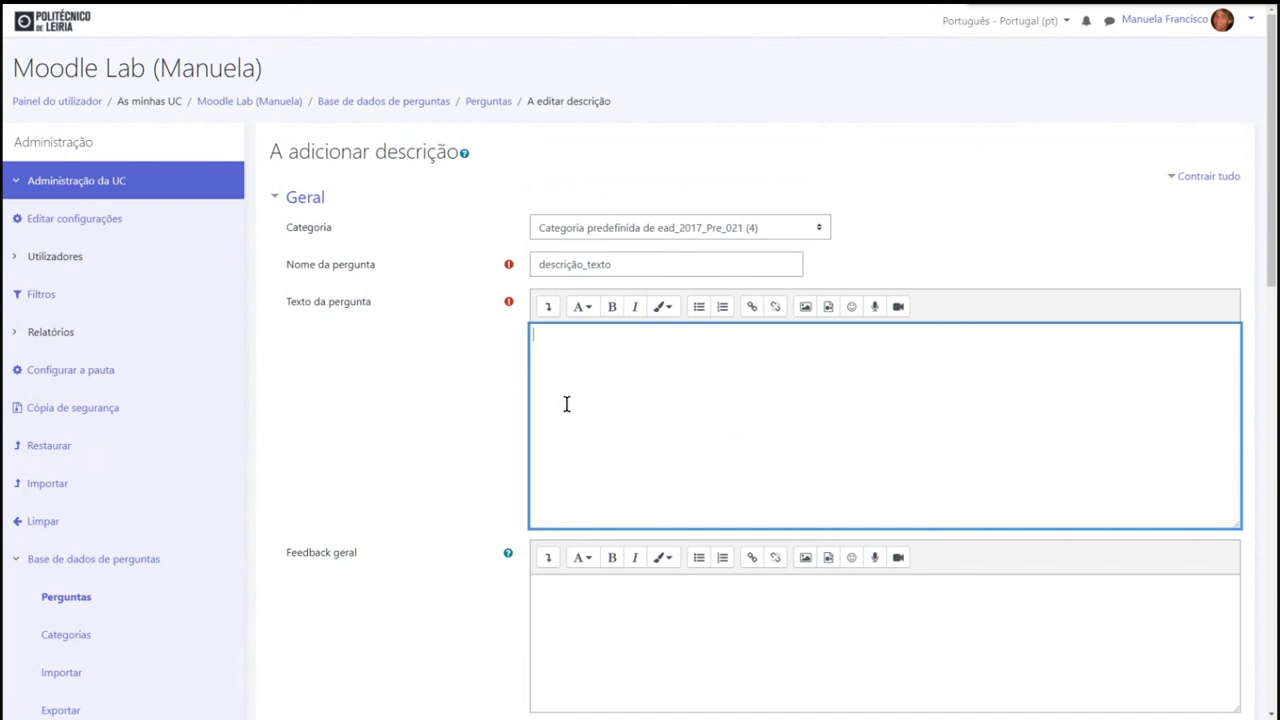
pyautogui.scroll(-5, 566, 404)
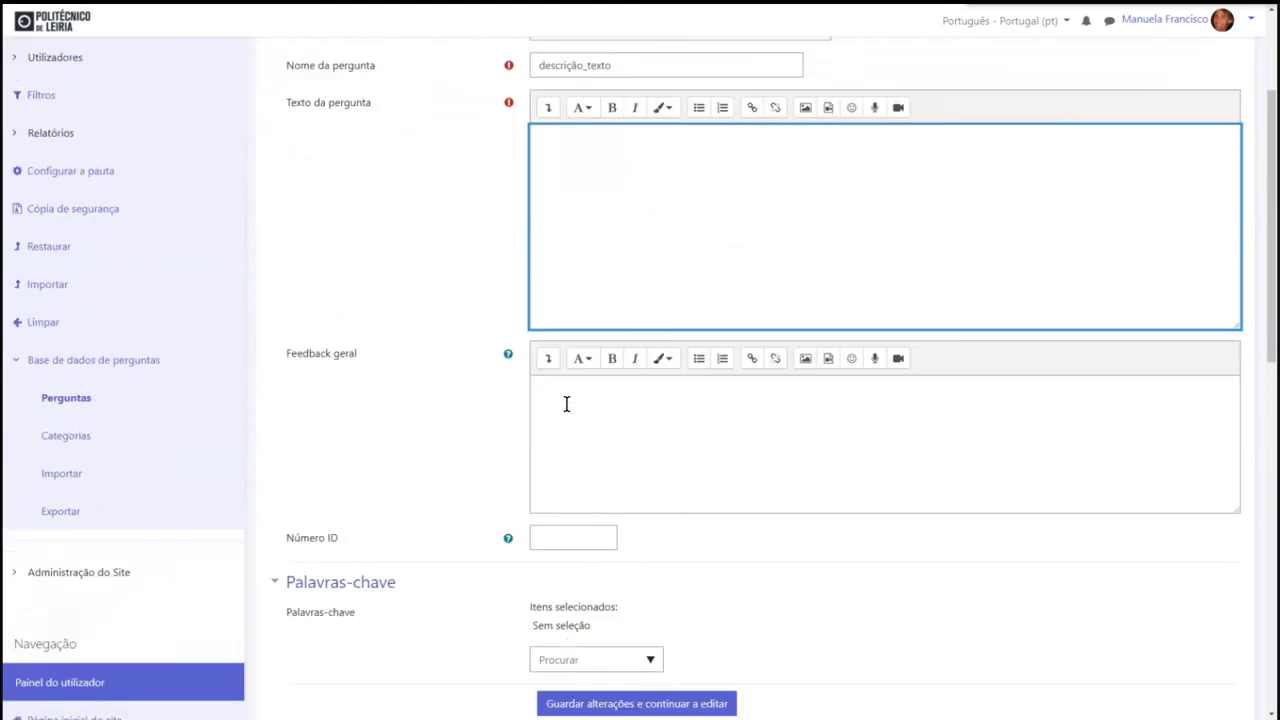